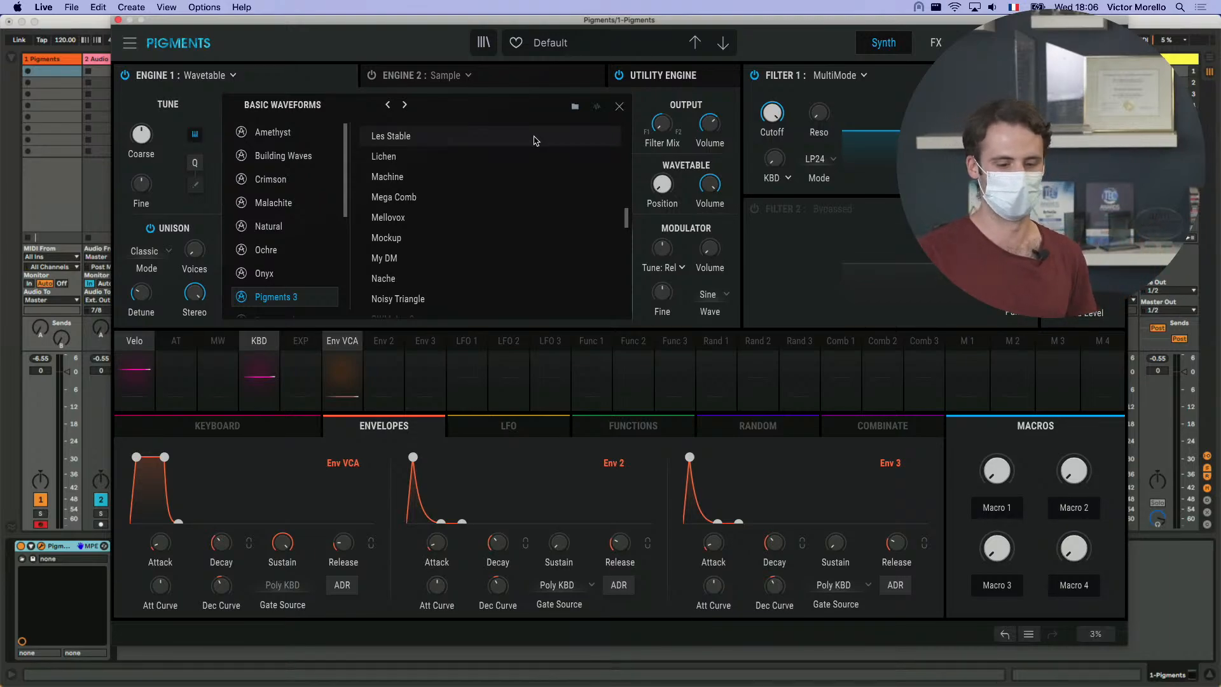
- Load the Pluck Additive wavetable from the Pigments 3 collection into Engine 1 and close the wavetable browser
scroll(534, 140, down, 8)
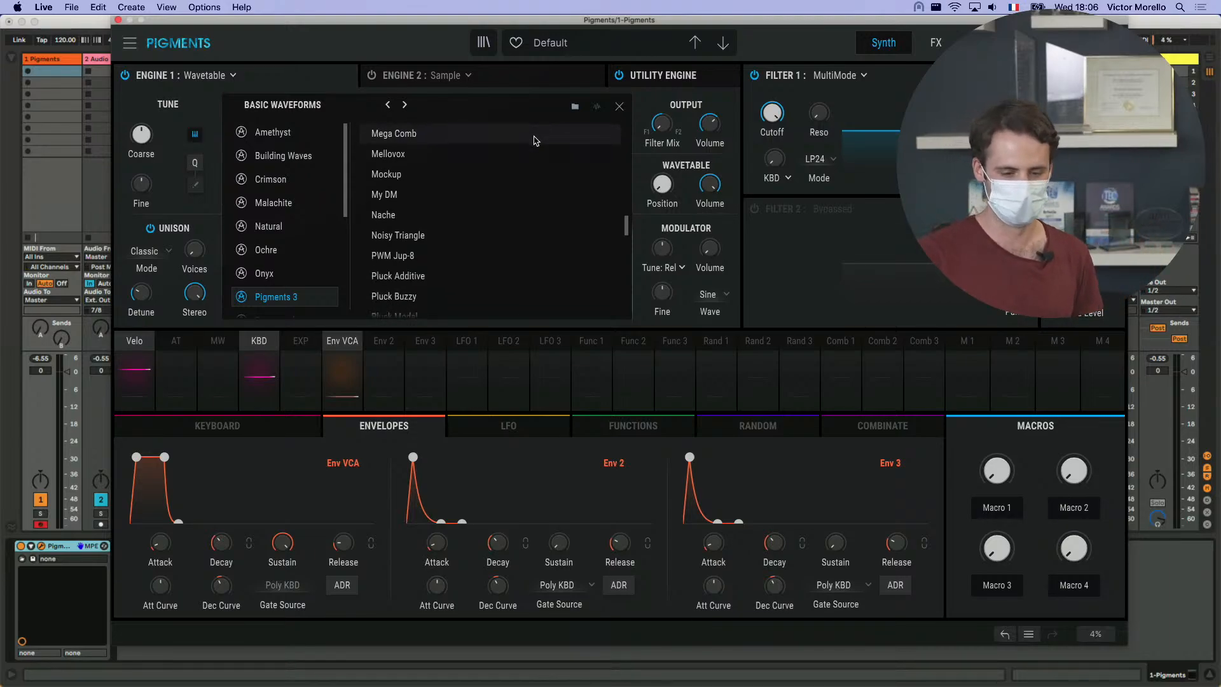
click(523, 178)
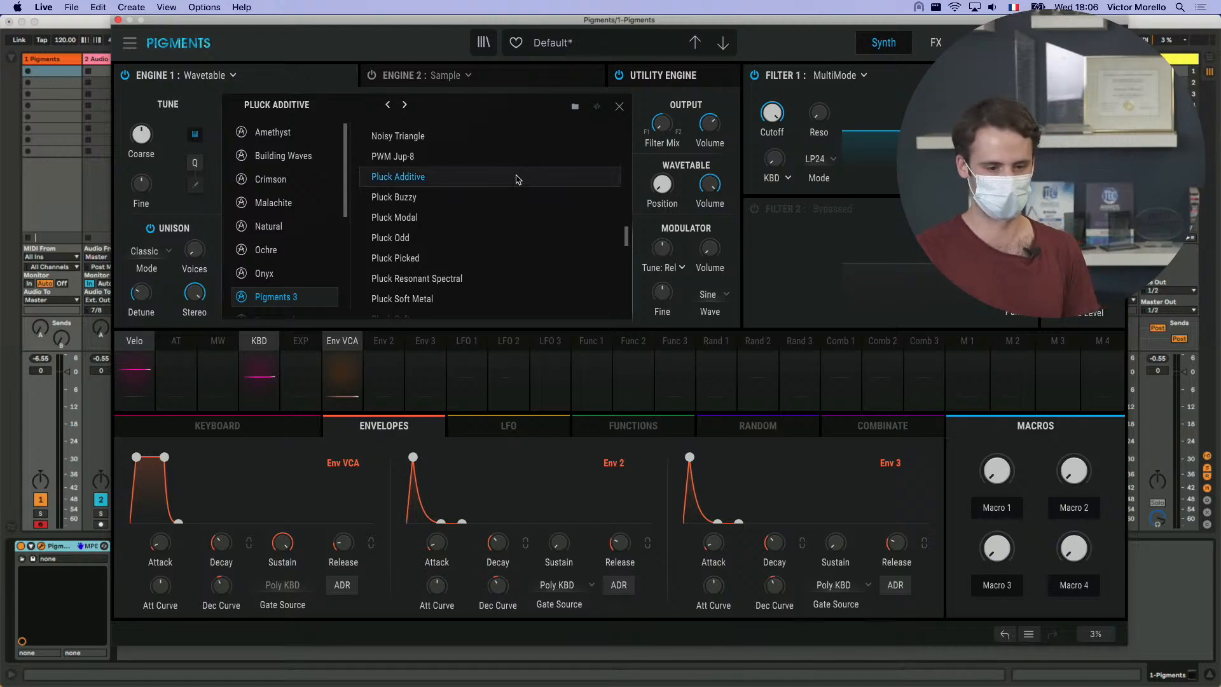
click(619, 107)
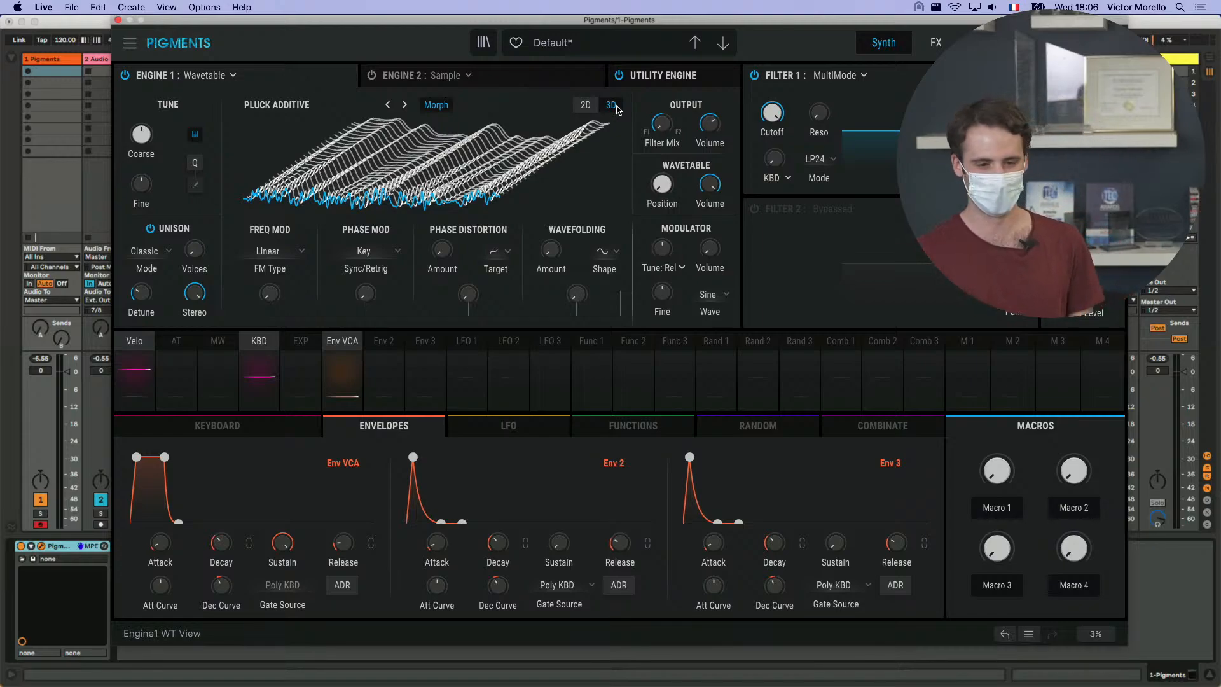
- Assign Env 2 to modulate the wavetable position of Engine 1 with an amount of 1.00
mouse_move(663, 193)
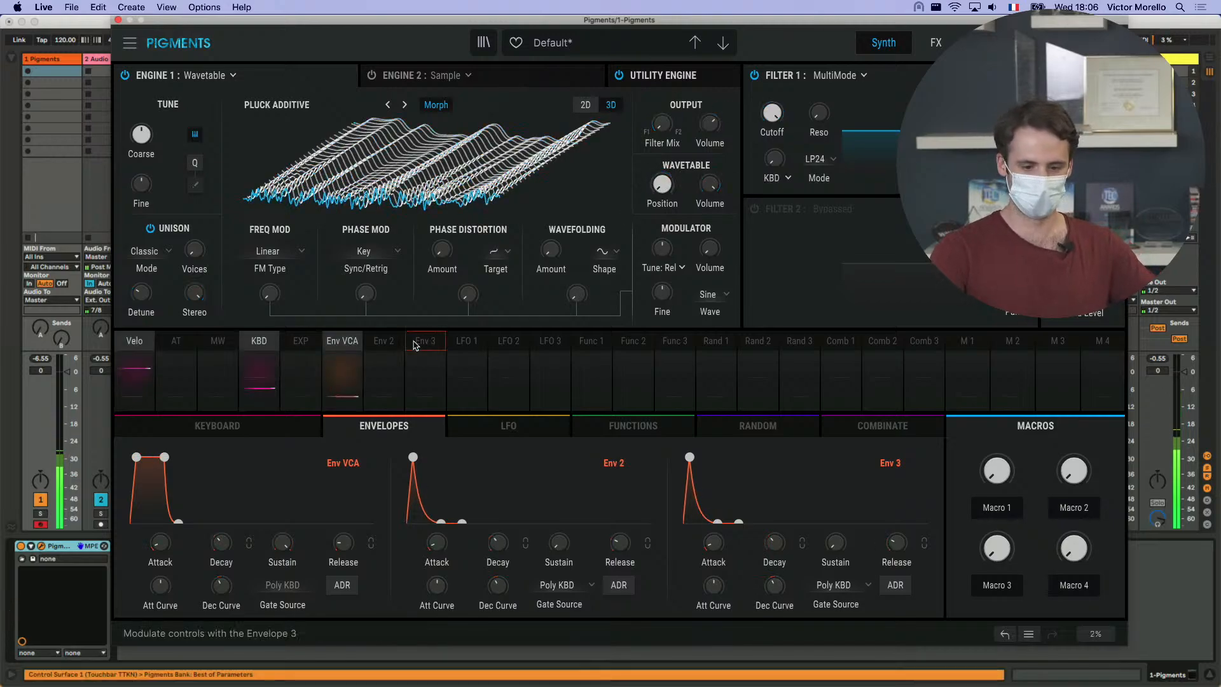
click(391, 344)
drag(659, 173, 660, 151)
- Set Env 2's sustain to 1.00 with a longer attack, and Env VCA's sustain to minimum with a 942 ms decay
drag(560, 548, 560, 528)
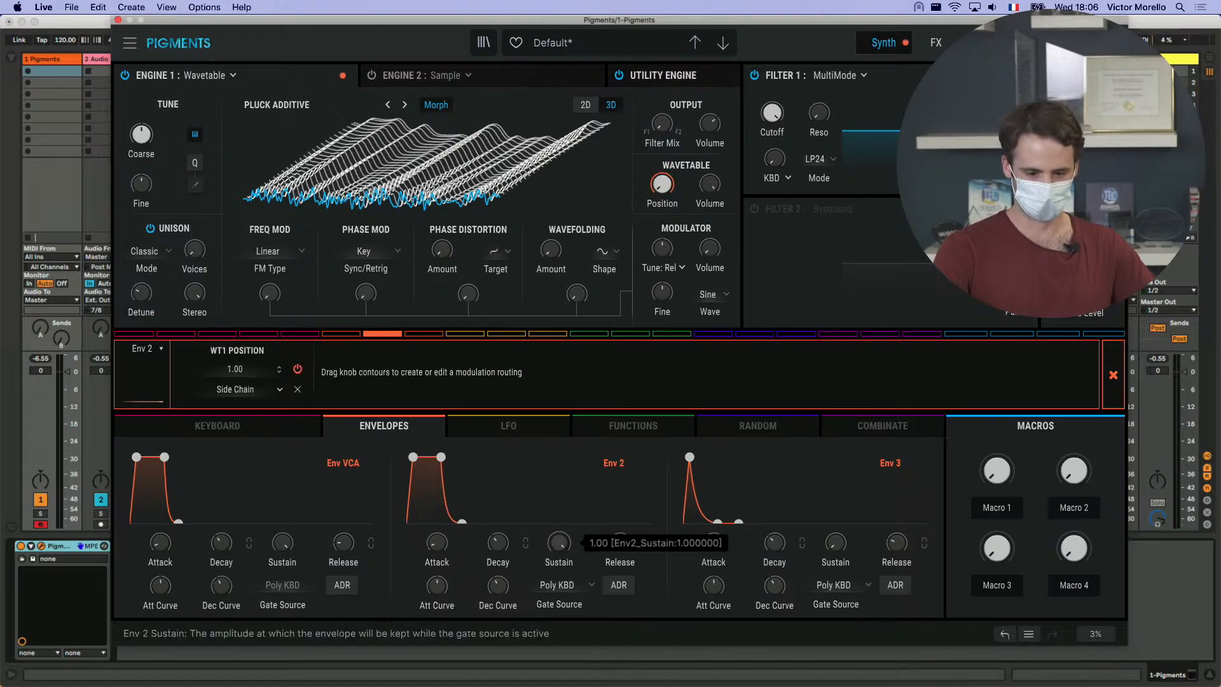
drag(433, 544, 433, 526)
drag(282, 542, 282, 578)
drag(221, 542, 221, 537)
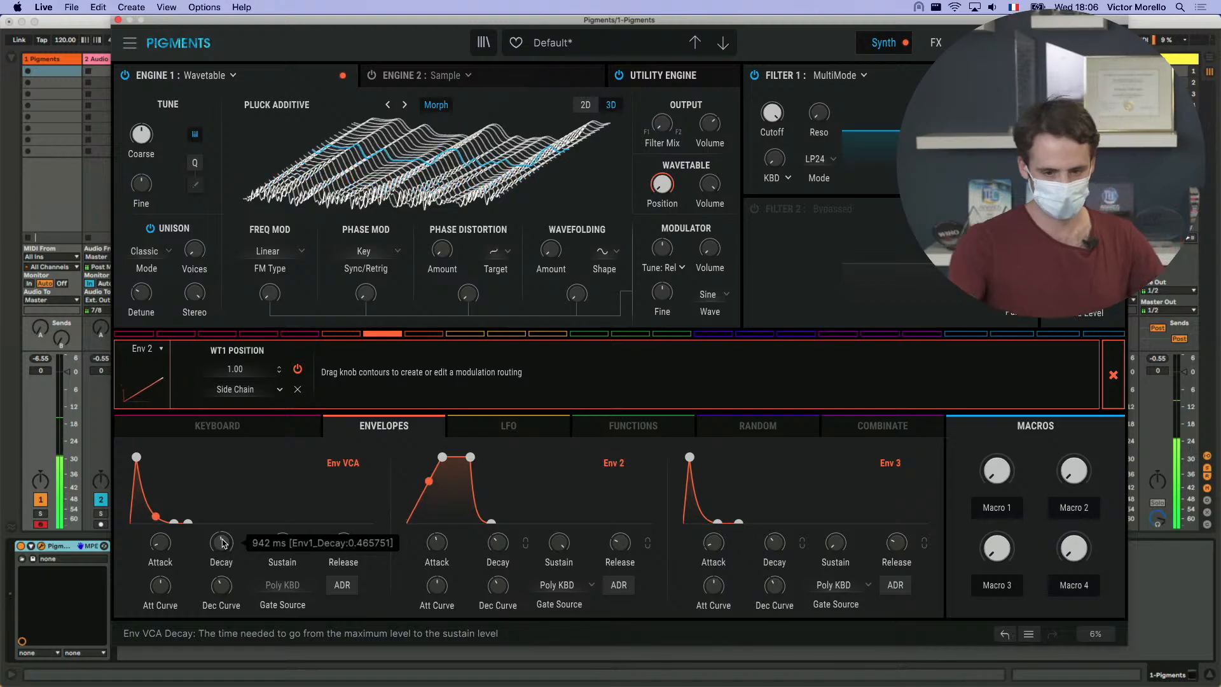
- Advance Engine 1's wavetable through Pluck Buzzy to Pluck Modal and raise Env VCA's sustain to a bit above half
click(405, 105)
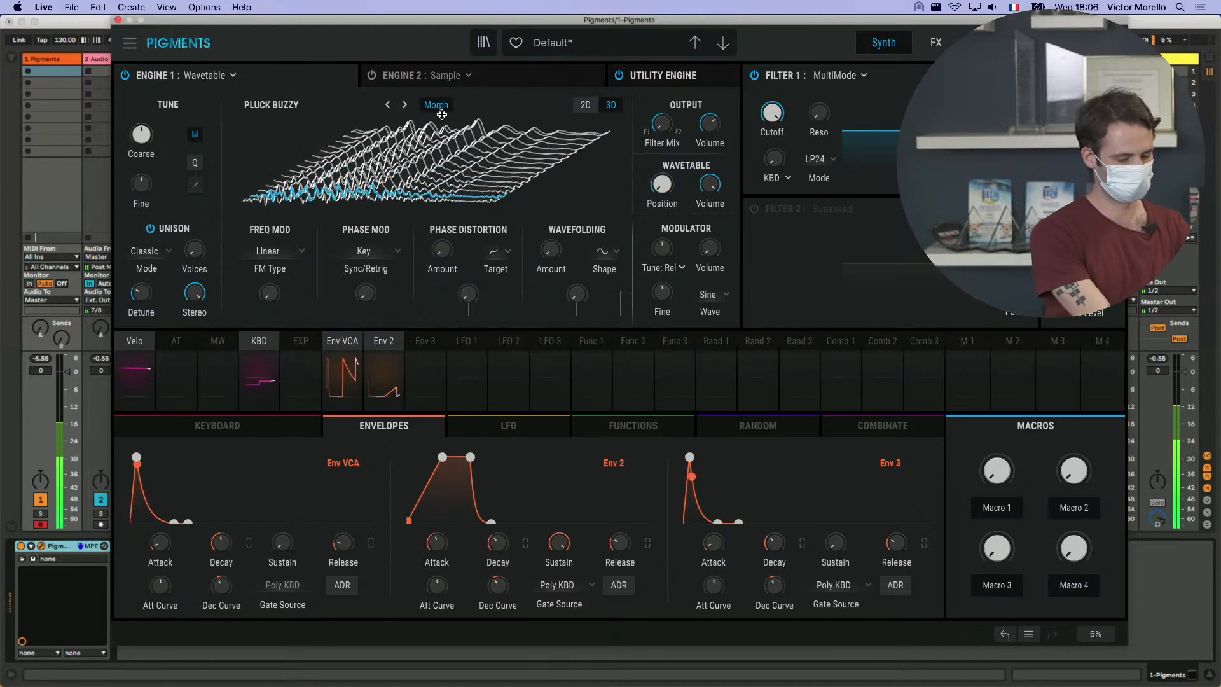
click(405, 104)
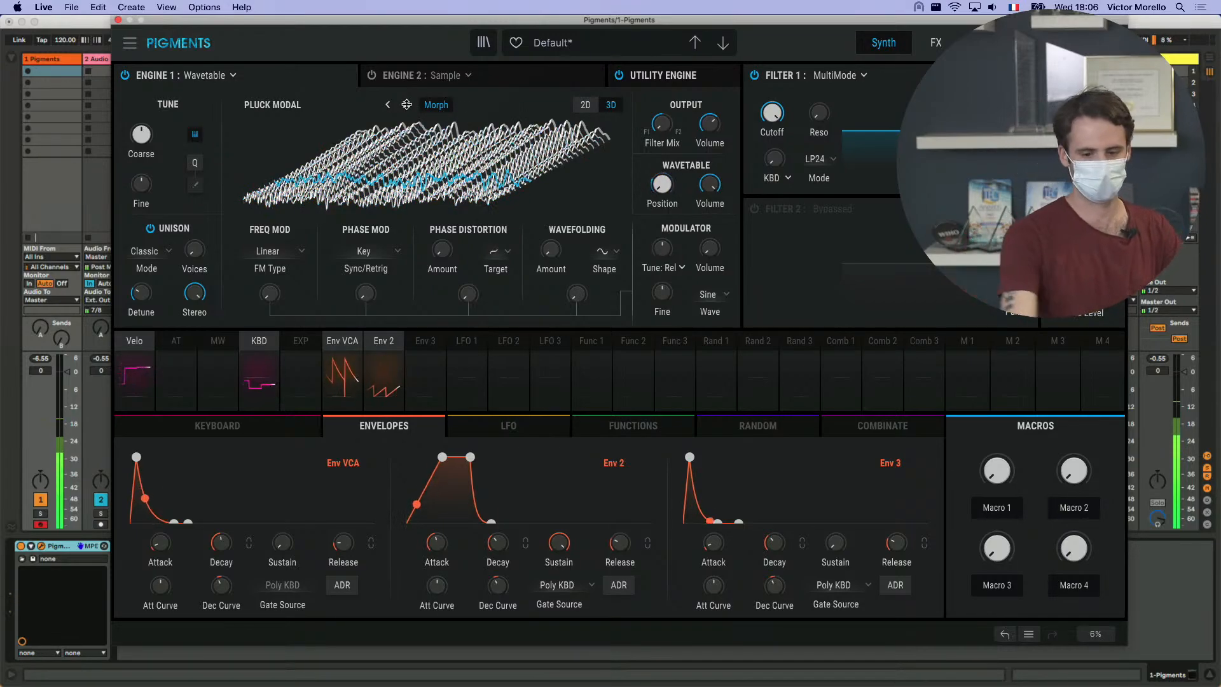
drag(283, 545, 291, 555)
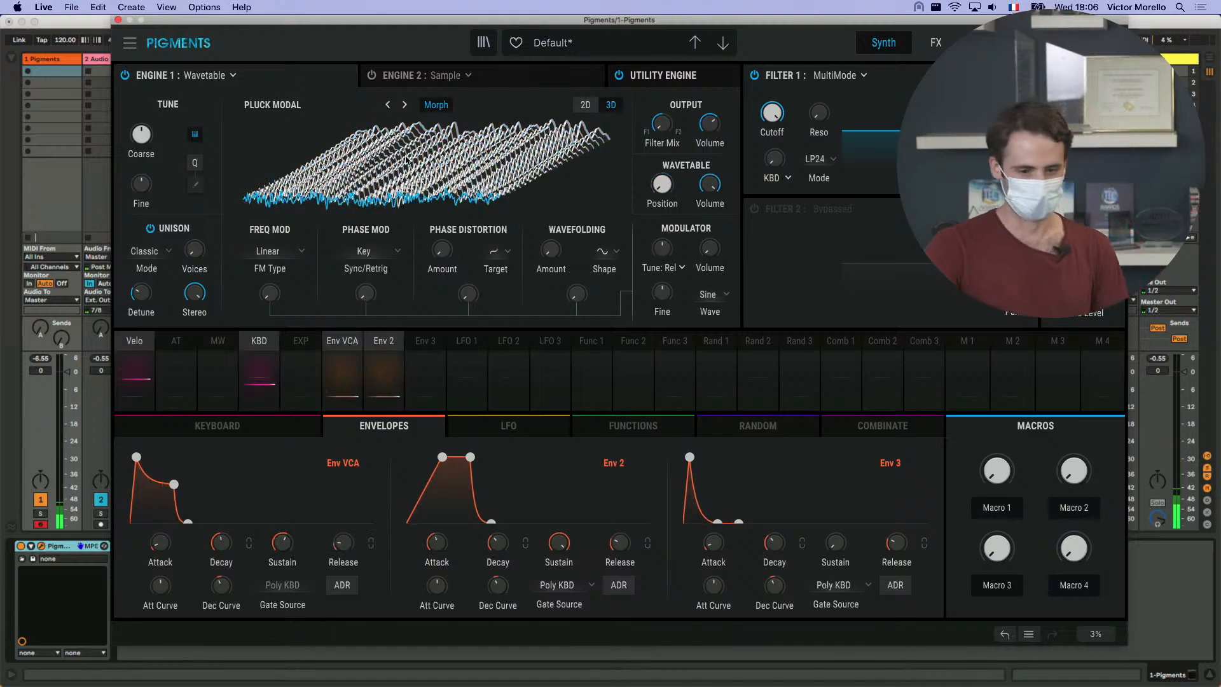
- Browse the Pigments 3 wavetables that follow Pluck Modal in Engine 1's wavetable list
click(350, 115)
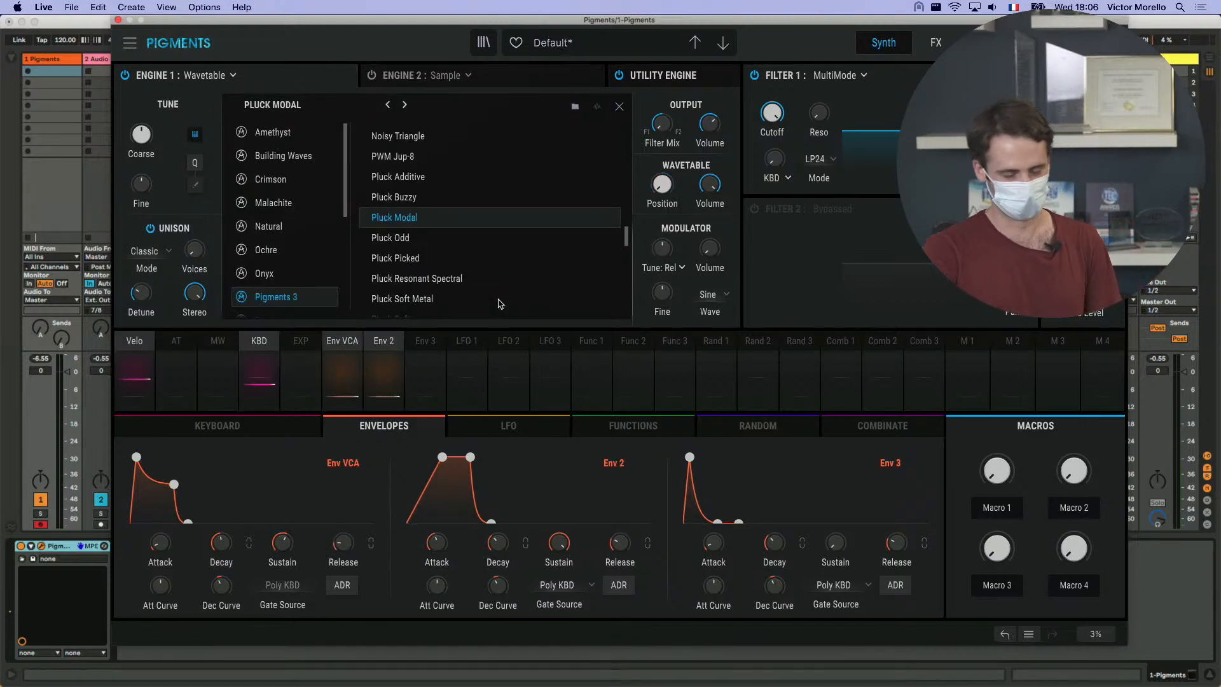
scroll(516, 256, down, 2)
scroll(516, 256, down, 10)
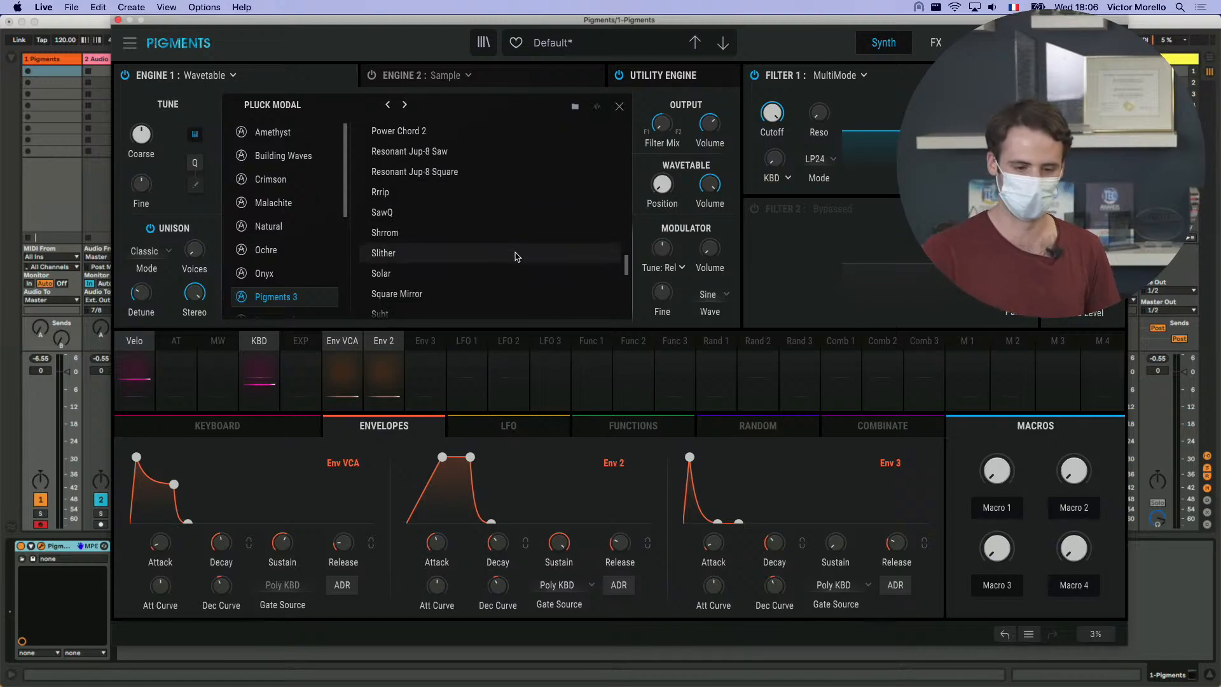
scroll(516, 256, down, 3)
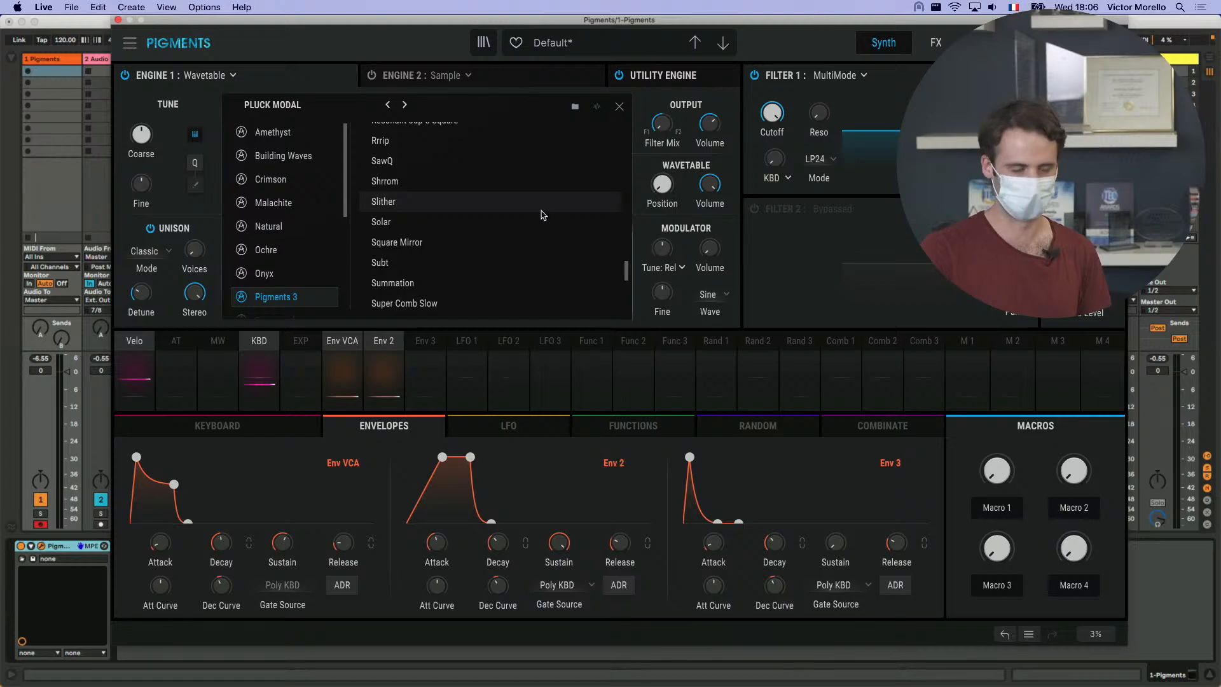
scroll(541, 215, down, 2)
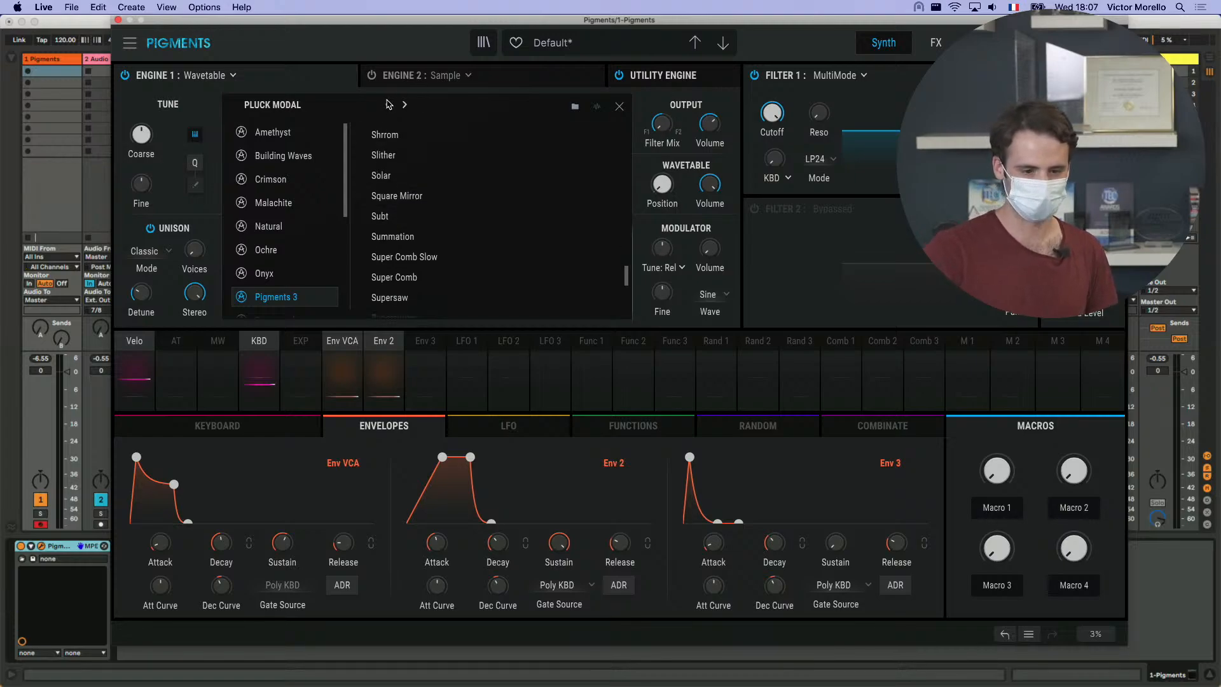
- Change Engine 1 to the Sample engine and show the Pigments 3 category in its sample browser
click(233, 75)
click(302, 126)
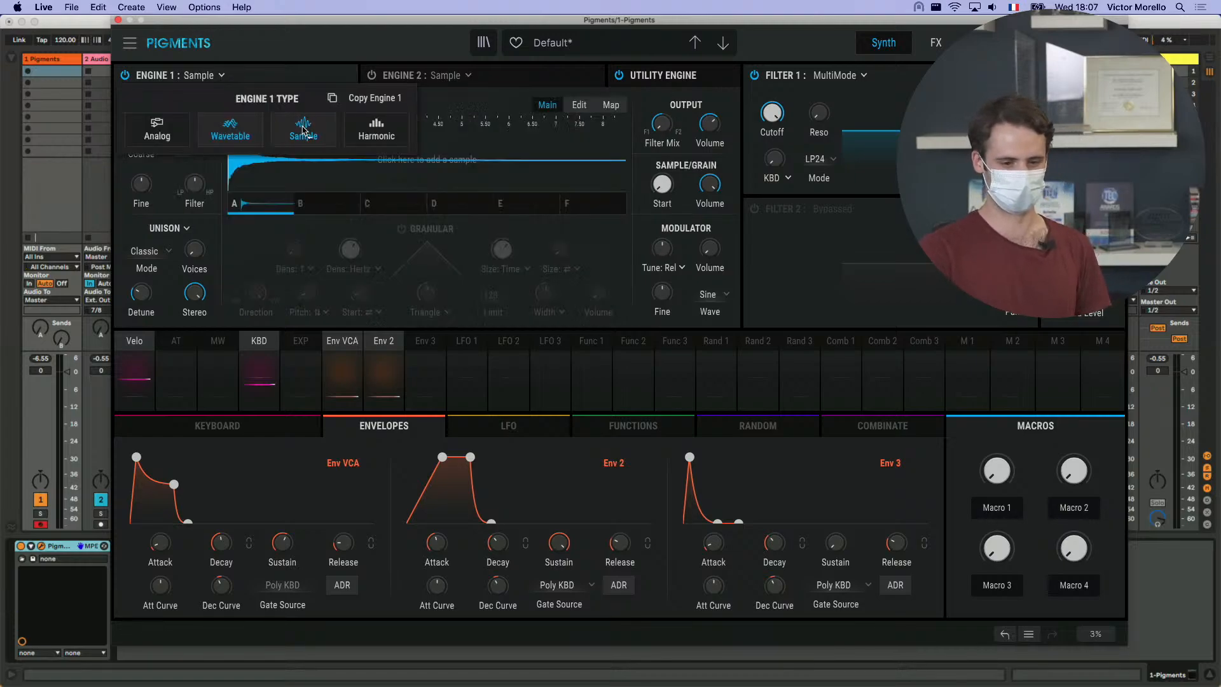
click(301, 126)
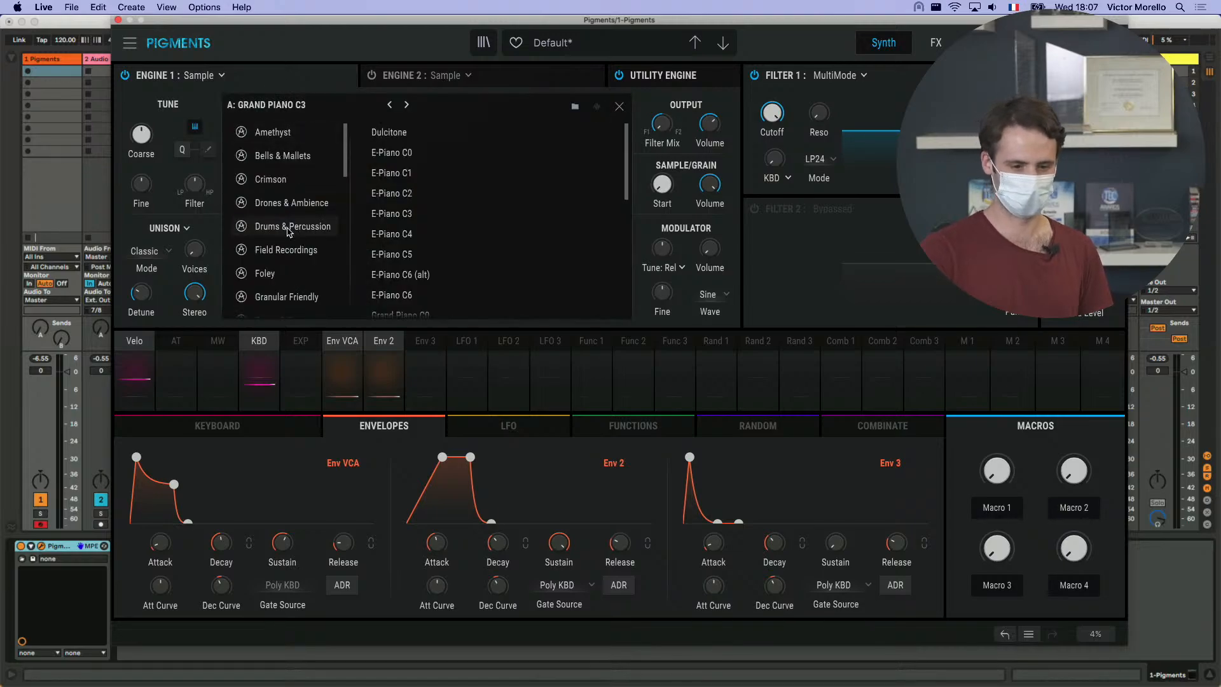
scroll(288, 232, down, 2)
scroll(288, 233, down, 7)
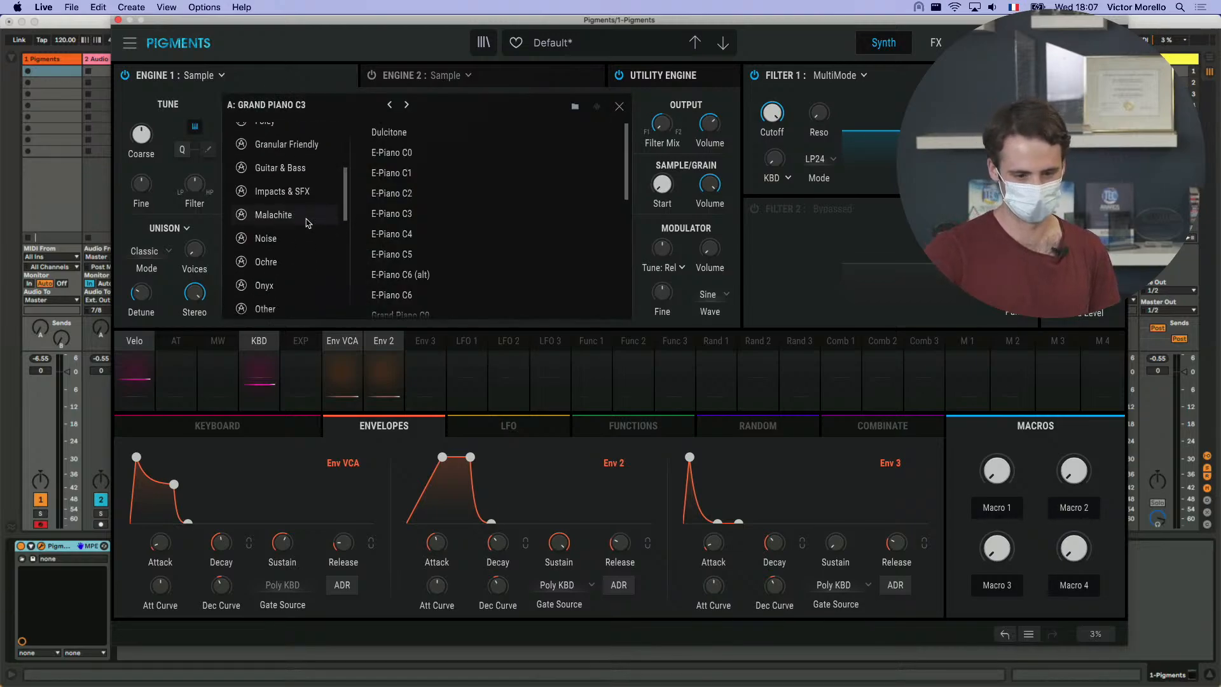
scroll(308, 226, down, 1)
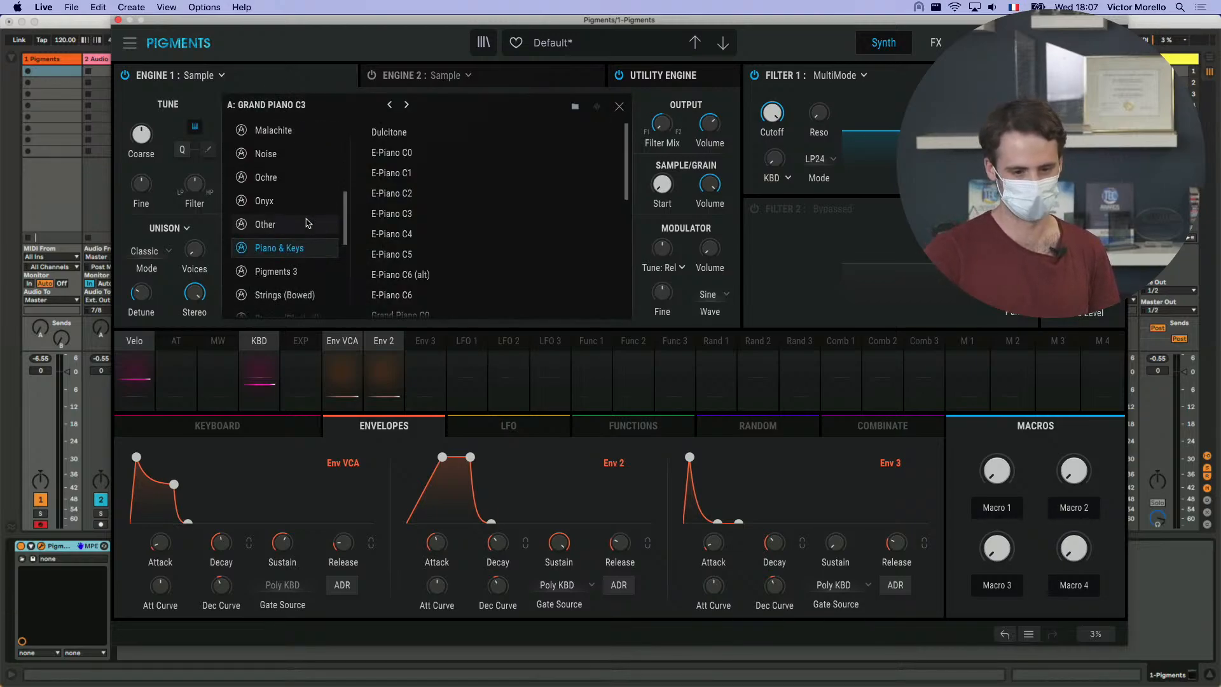
click(282, 272)
- Look through the Pigments 3 samples and load 2 Pole Fat Pluck into slot A
scroll(506, 190, down, 3)
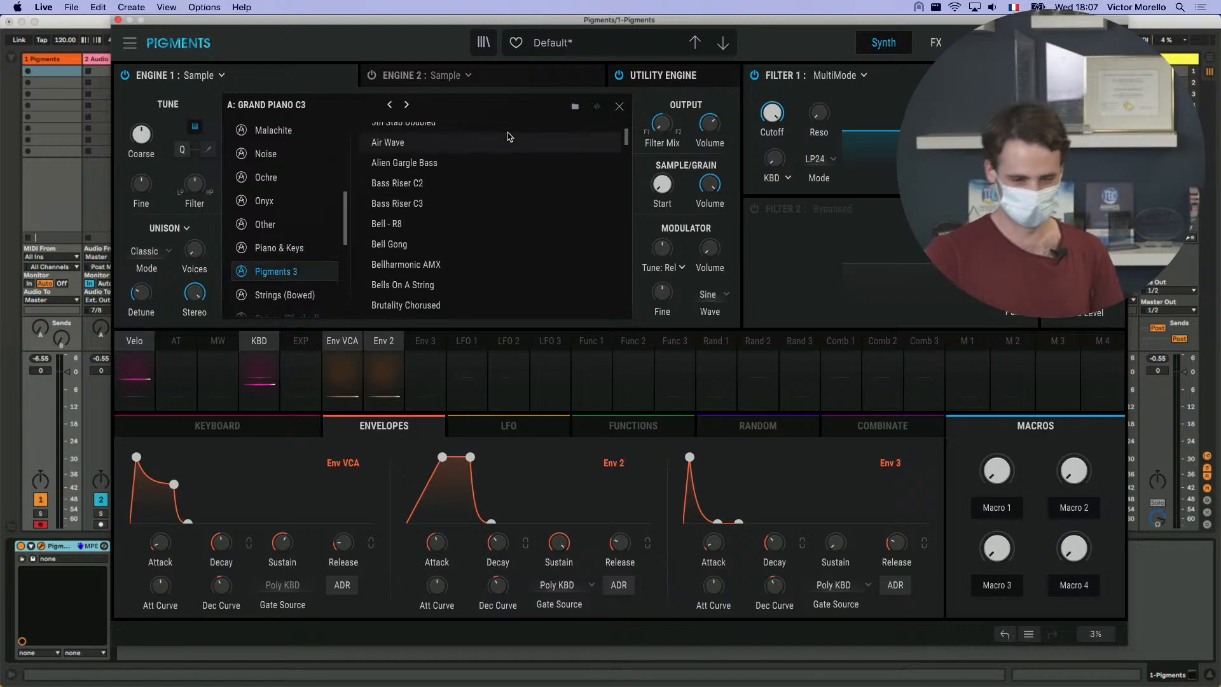
scroll(505, 201, up, 3)
scroll(506, 202, down, 10)
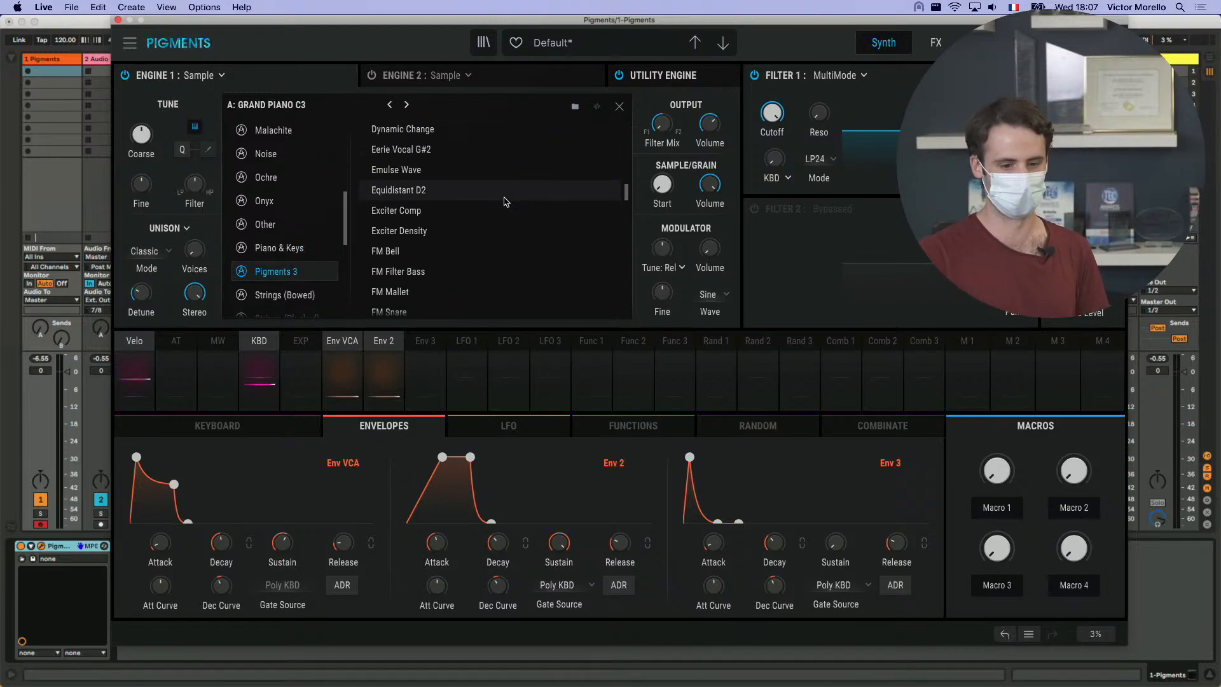
scroll(505, 202, down, 20)
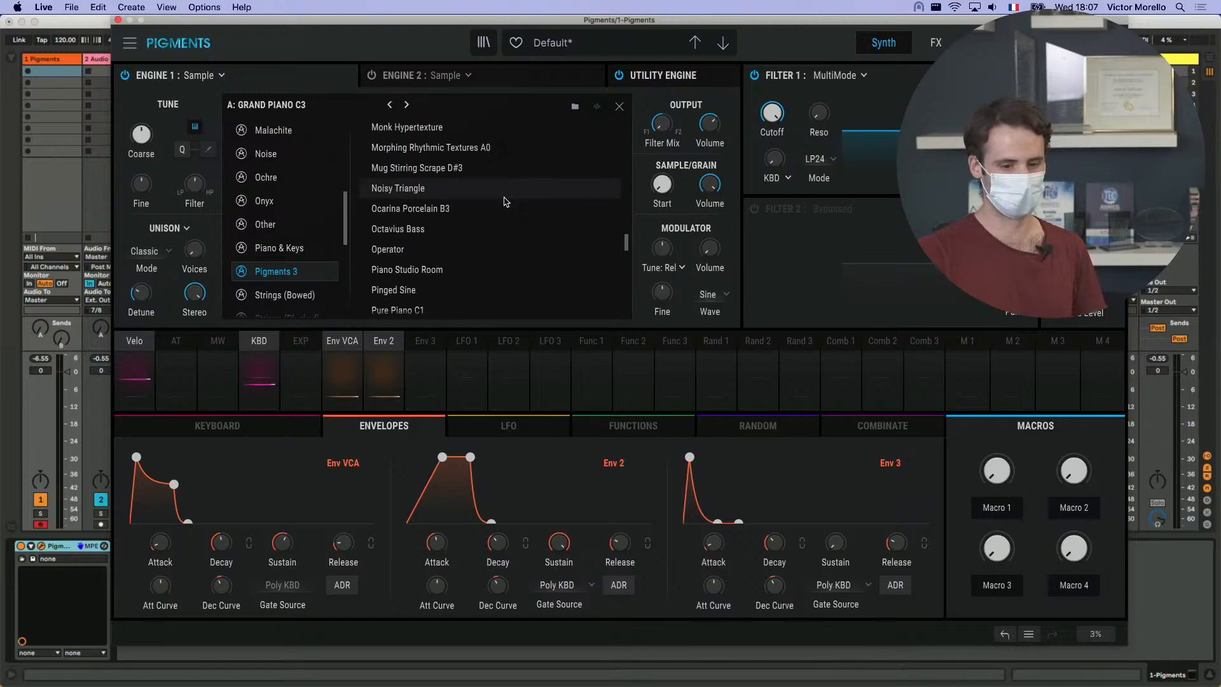
scroll(505, 202, up, 20)
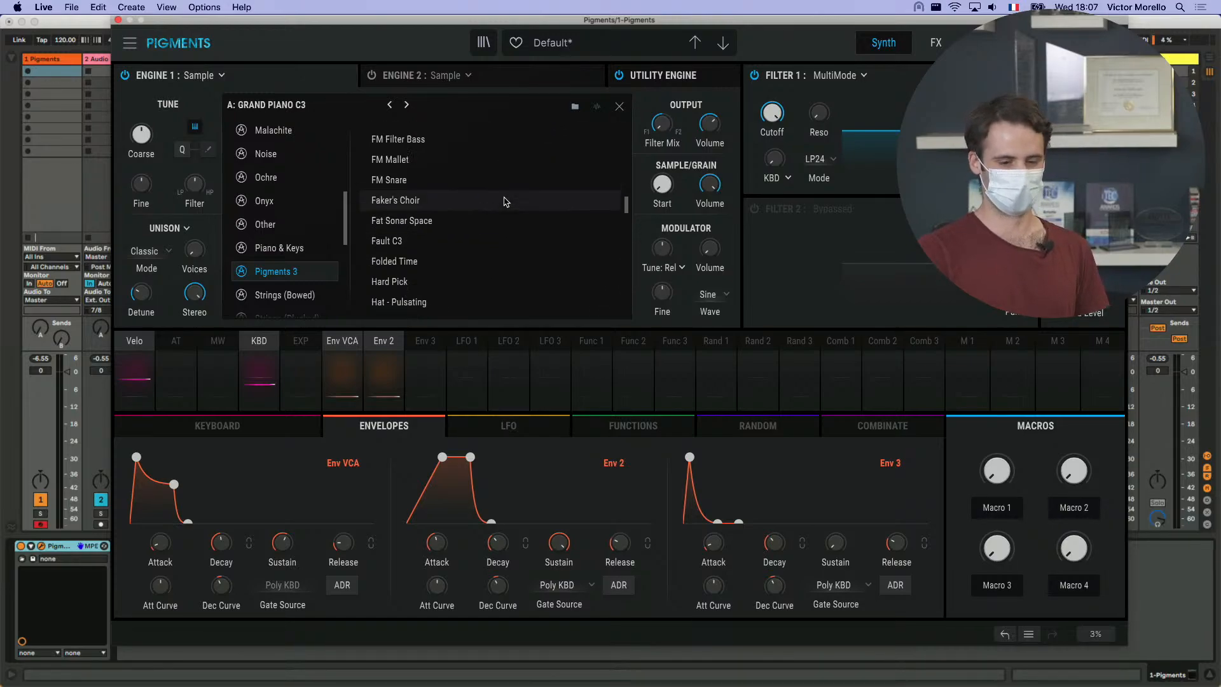
scroll(506, 202, up, 5)
click(468, 134)
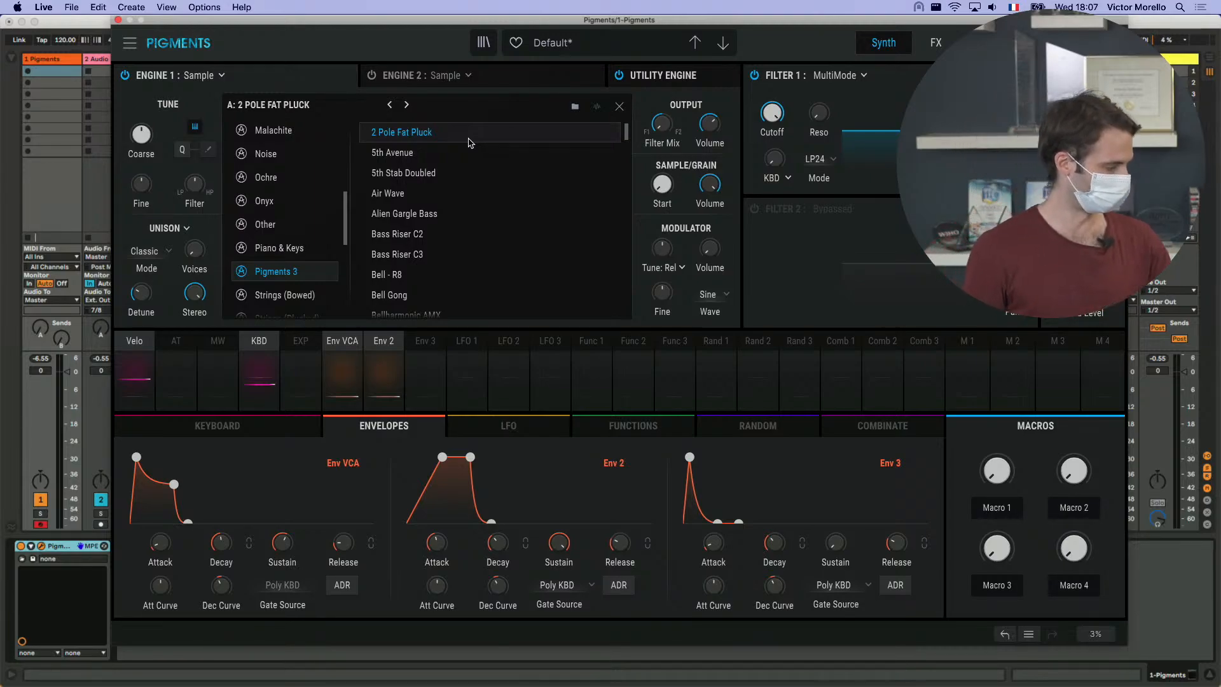
- Audition the following Pigments 3 samples one after another in slot A, ending on Clap - Foley
click(406, 104)
click(406, 104)
click(406, 104)
click(407, 104)
click(407, 105)
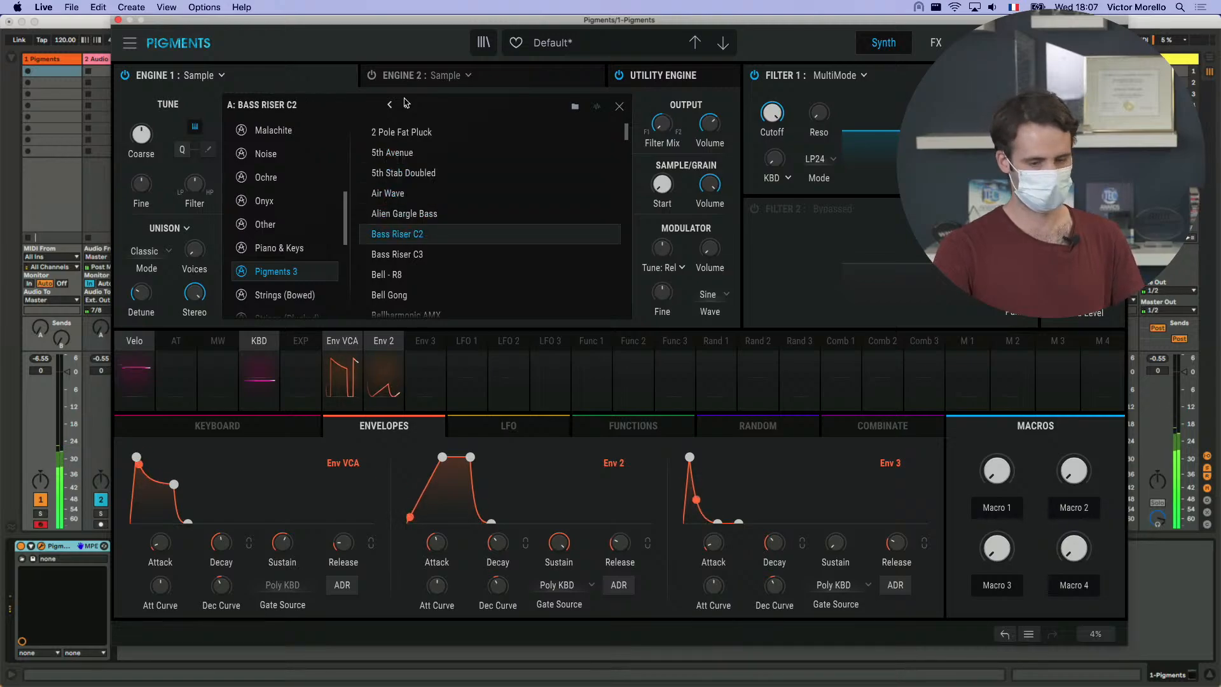
click(407, 105)
click(407, 105)
click(407, 104)
click(407, 105)
click(406, 104)
click(406, 105)
click(406, 105)
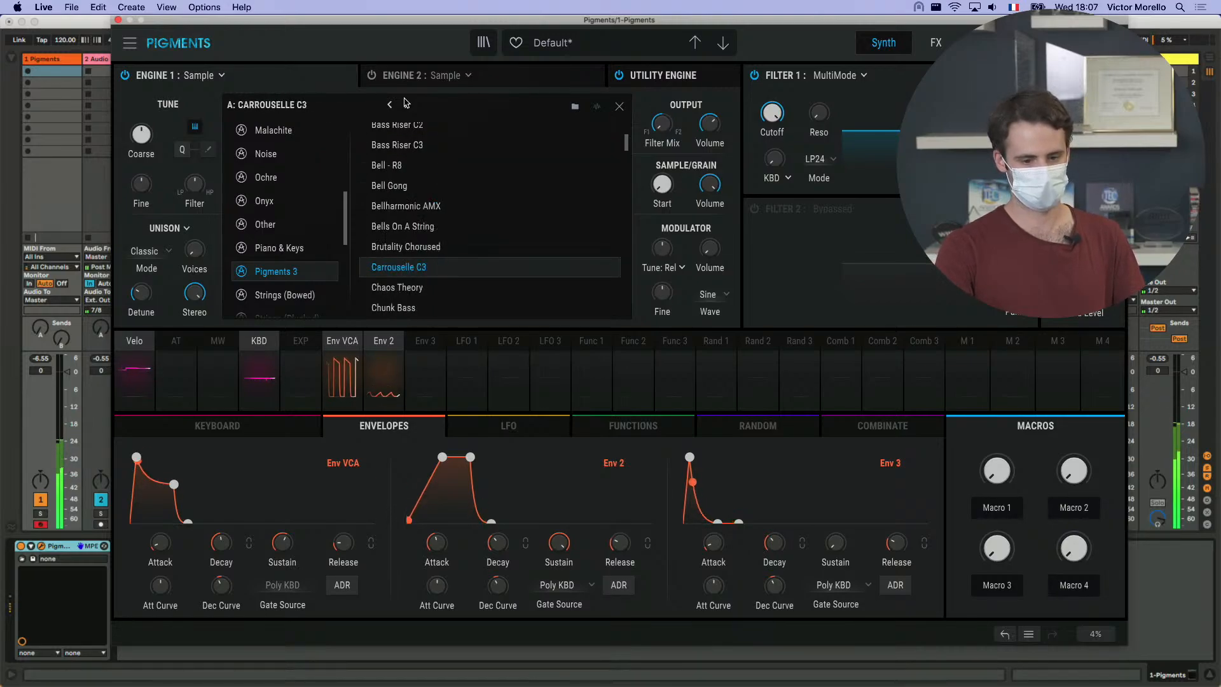
click(406, 104)
click(406, 104)
click(407, 105)
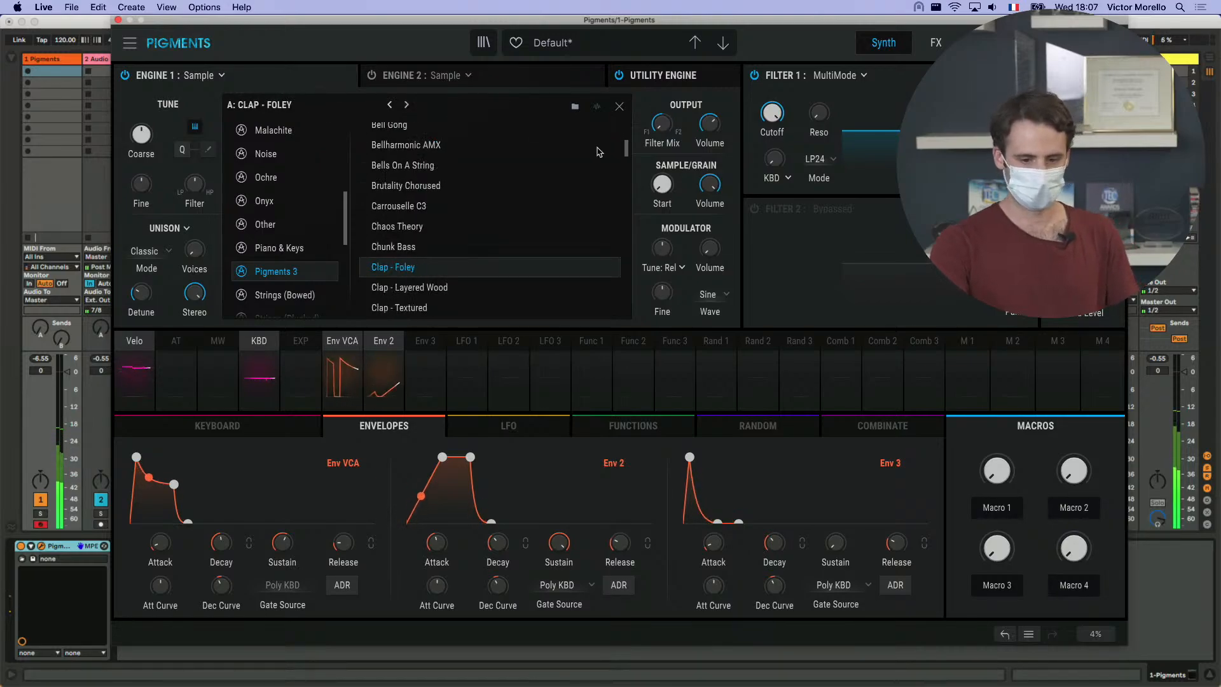
- Browse further through the Pigments 3 sample list around the kick samples and close the sample browser
click(619, 106)
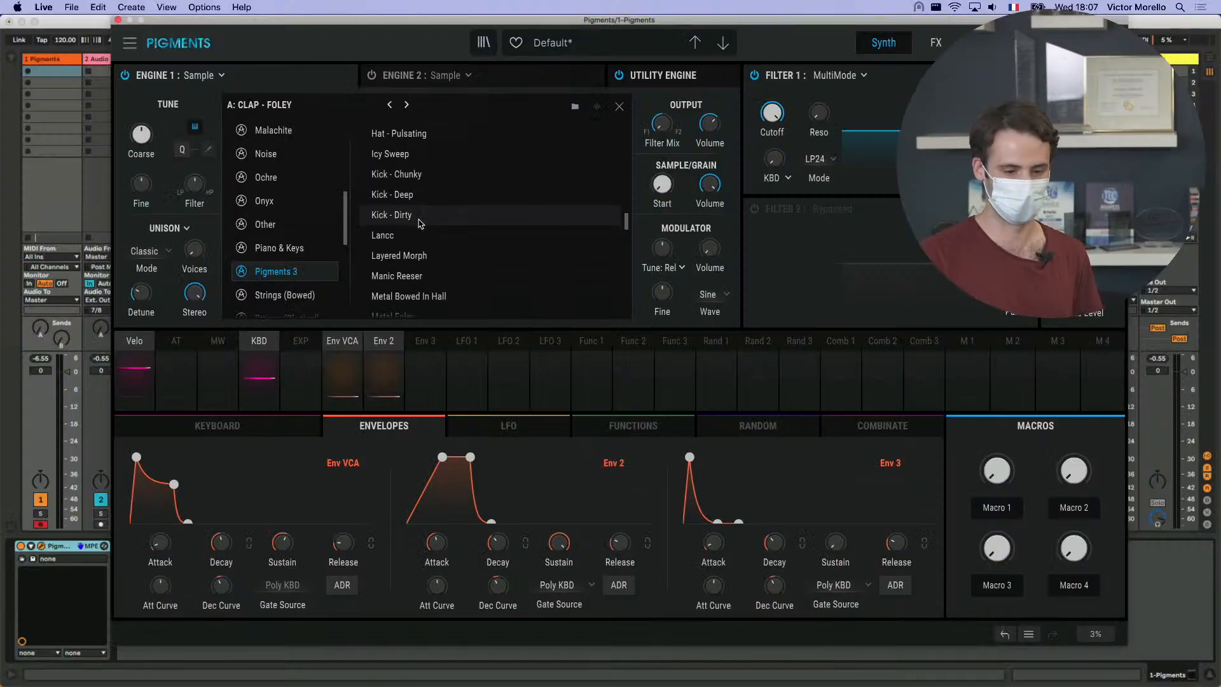
scroll(420, 222, down, 2)
click(624, 108)
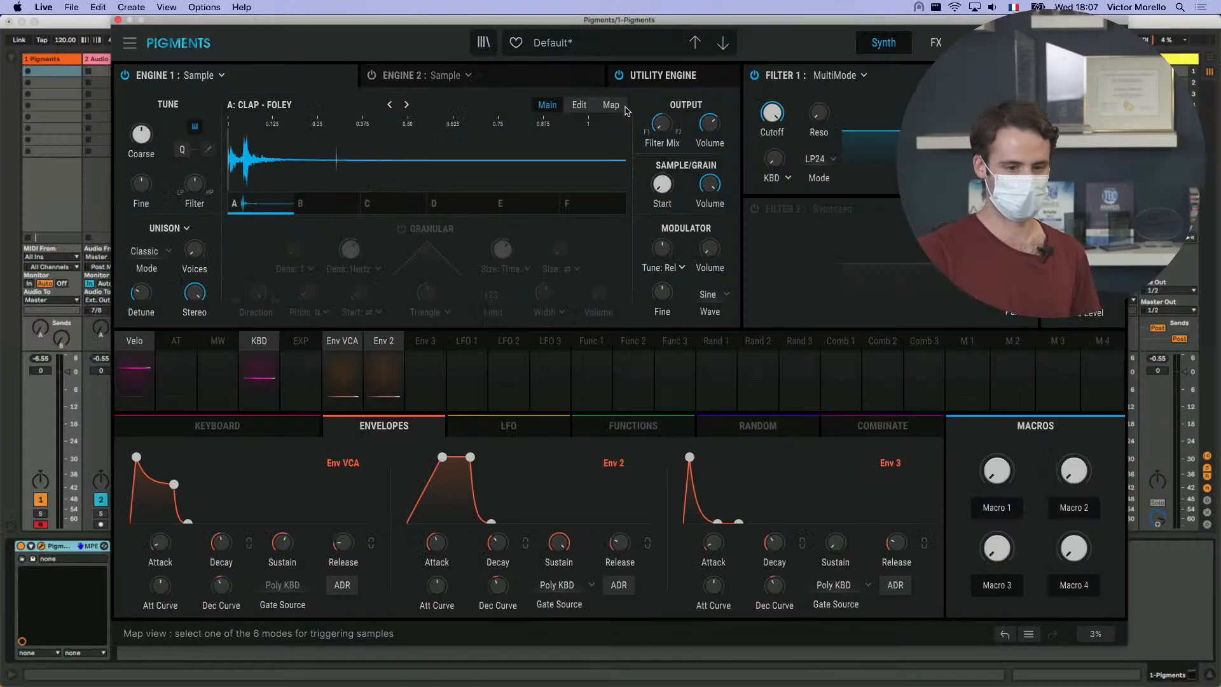
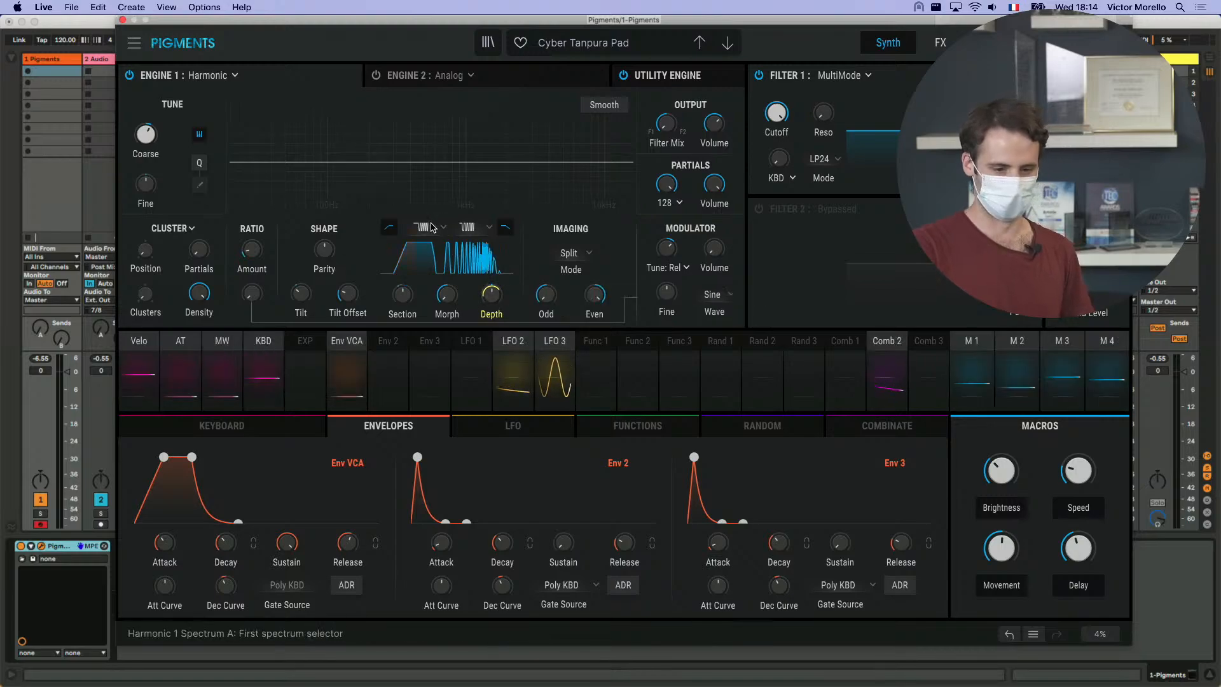
- Check the Spectrum A choices in the Harmonic engine's Shape section, and bypass the Comb 2 modulation of the Section parameter
click(431, 227)
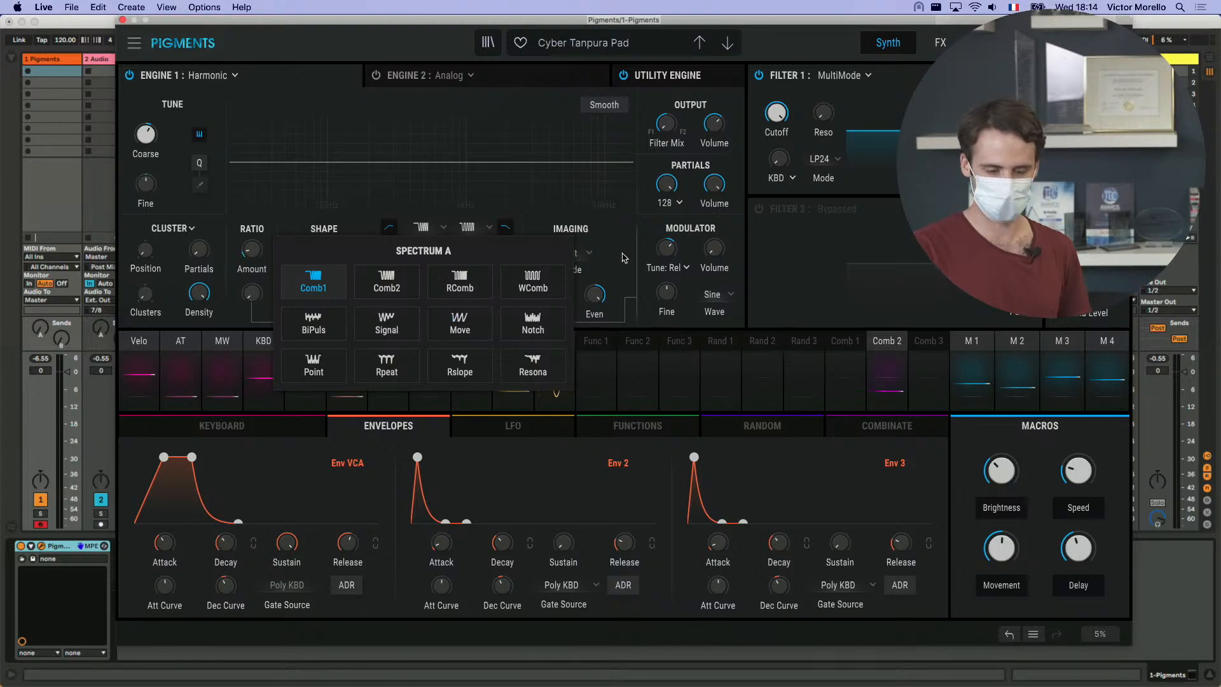
click(631, 259)
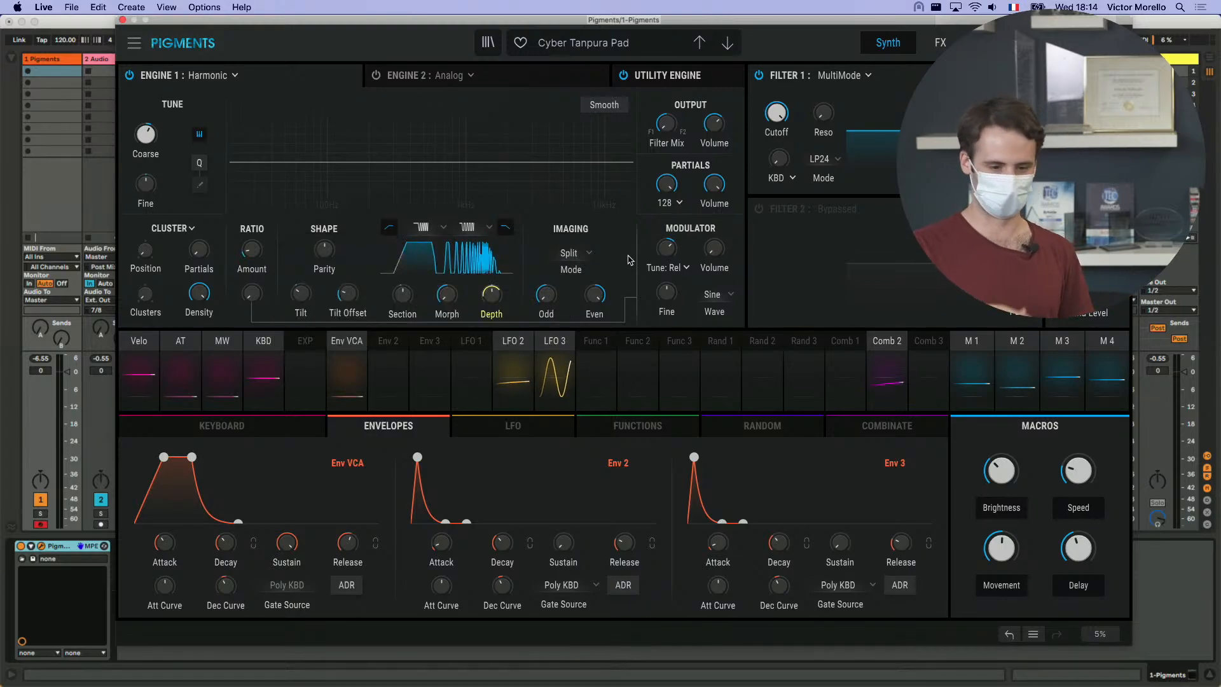
click(886, 343)
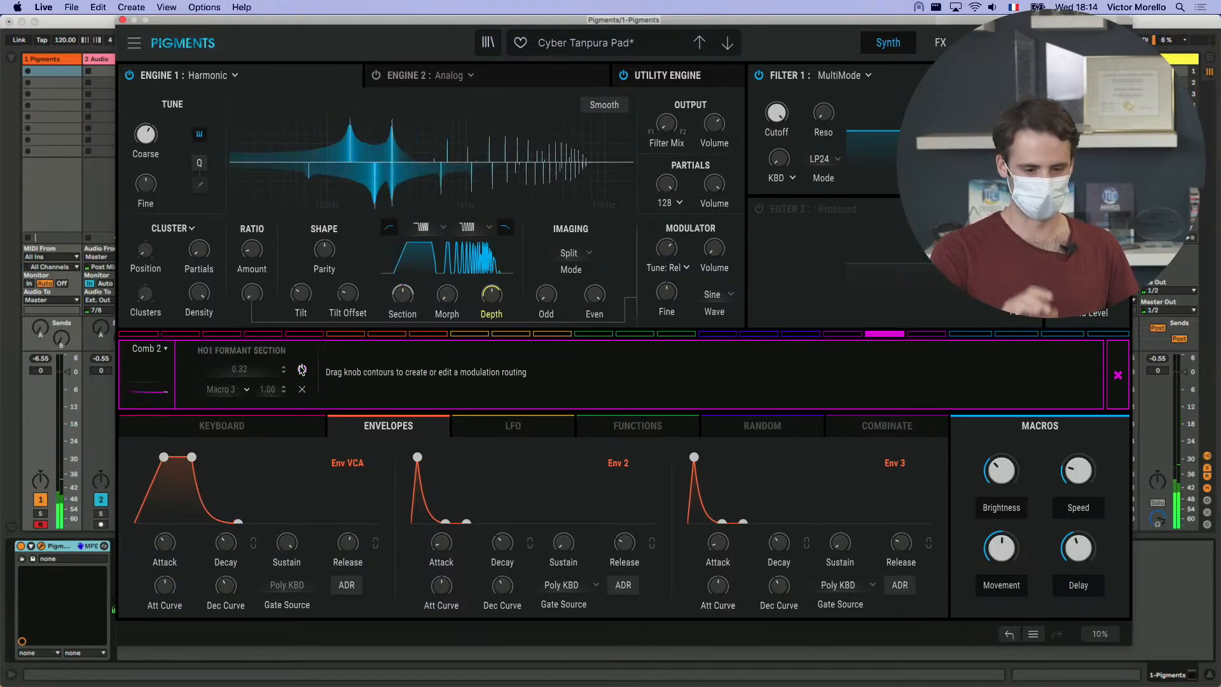
click(381, 284)
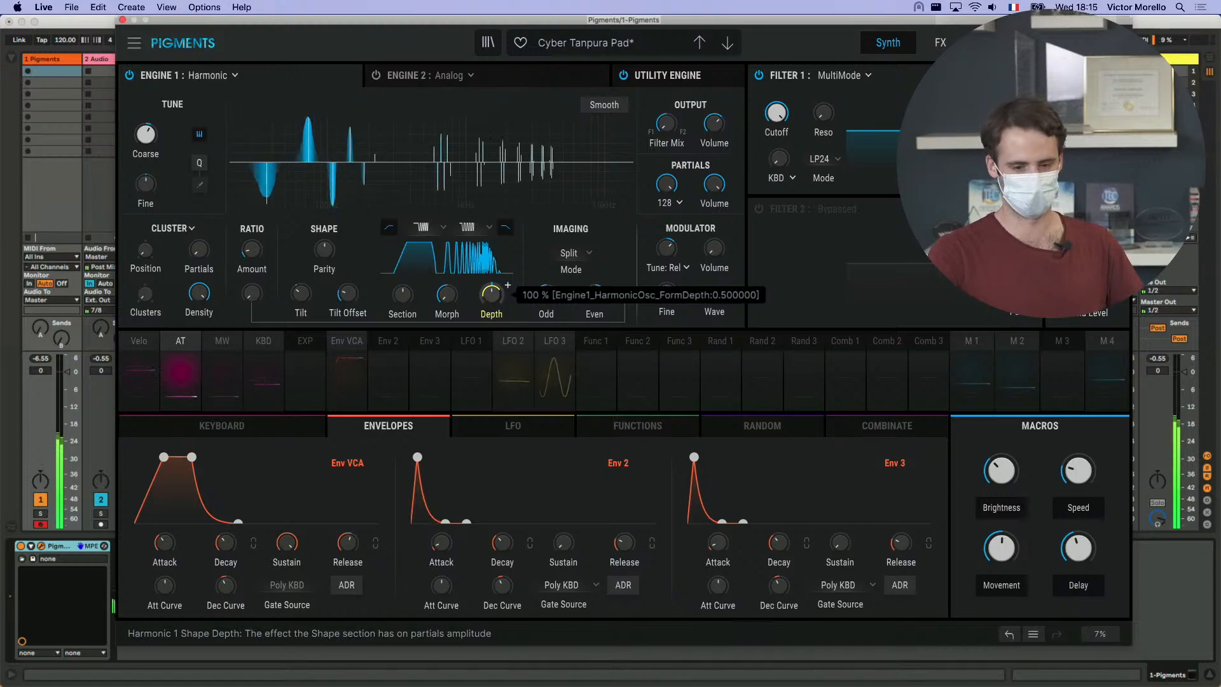
- Sweep the Shape Depth down to 0% and back to 100%, and vary the Section parameter to audition the spectrum
drag(491, 294, 491, 350)
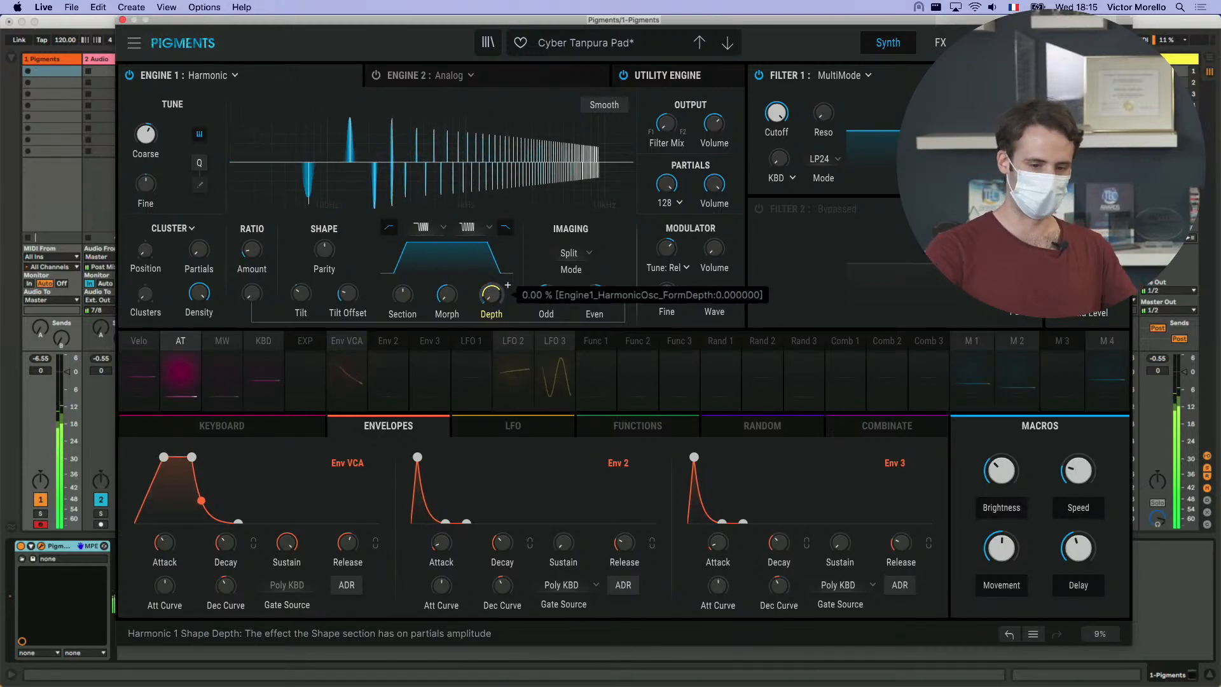
drag(492, 294, 501, 232)
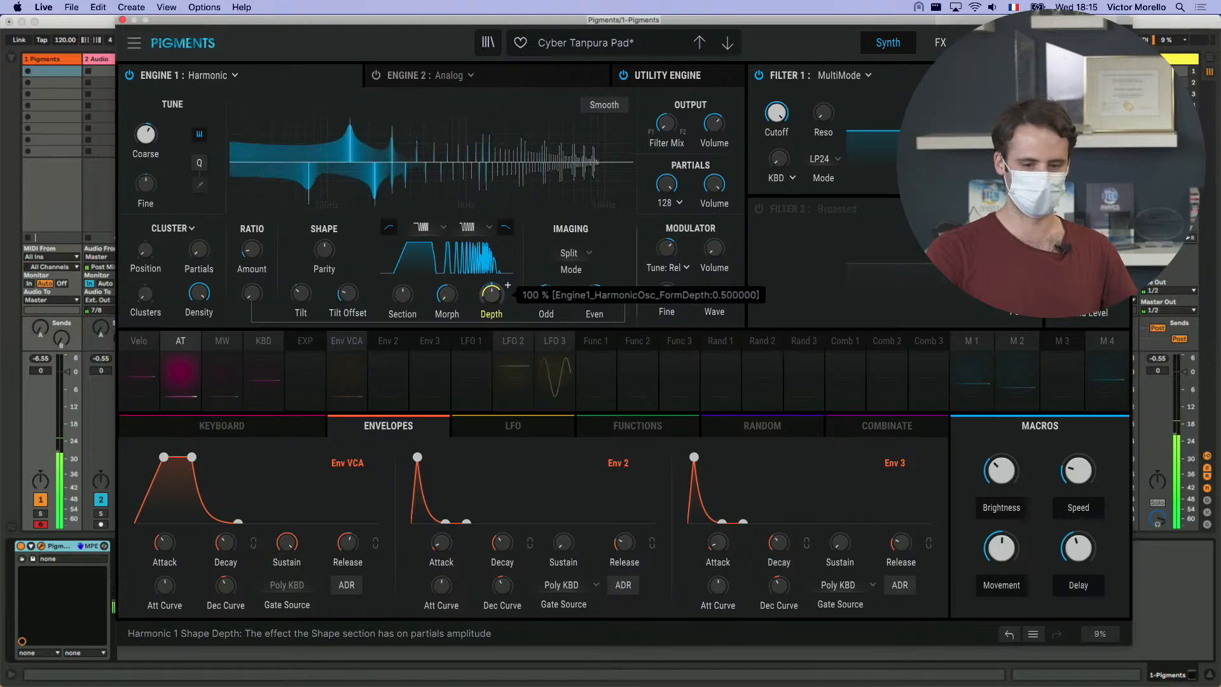
mouse_move(497, 298)
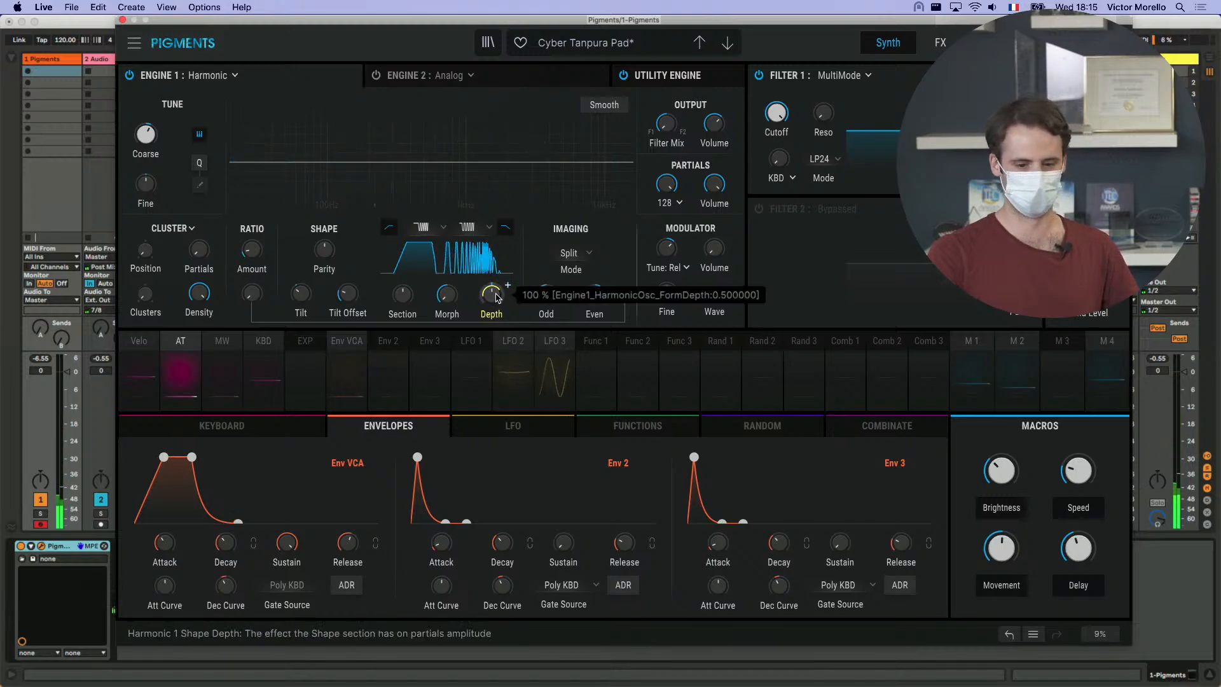
mouse_move(410, 299)
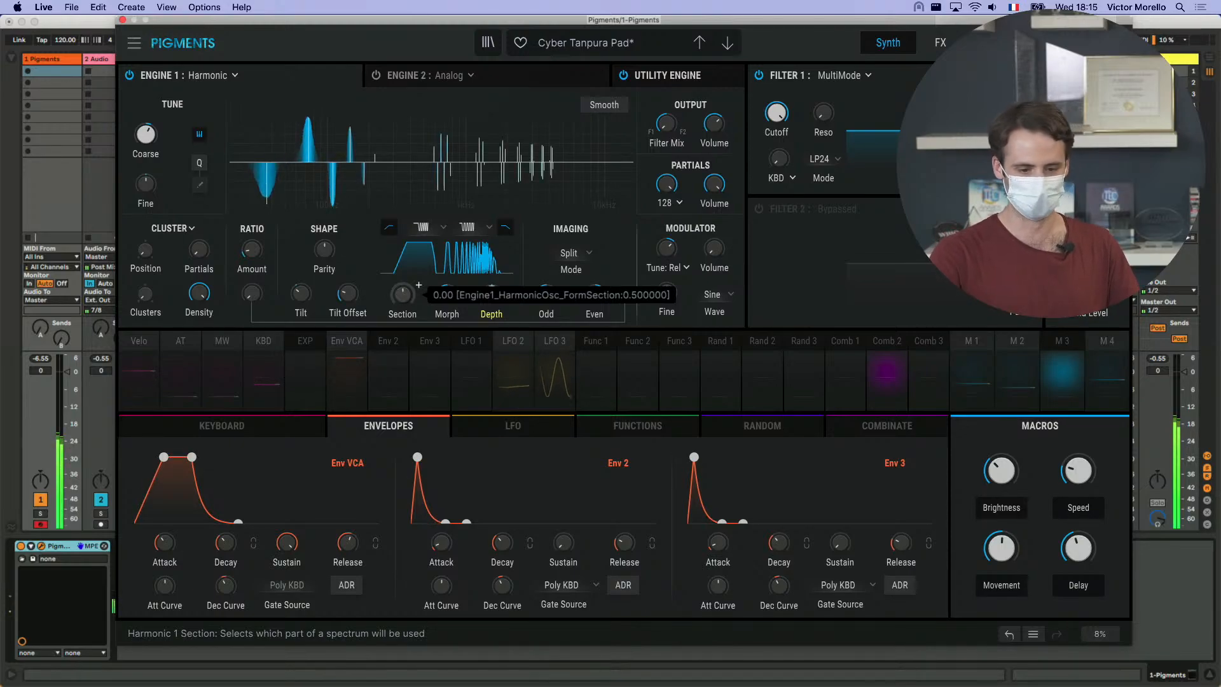
mouse_move(402, 294)
mouse_down()
mouse_move(403, 255)
mouse_move(403, 337)
mouse_move(404, 298)
mouse_up()
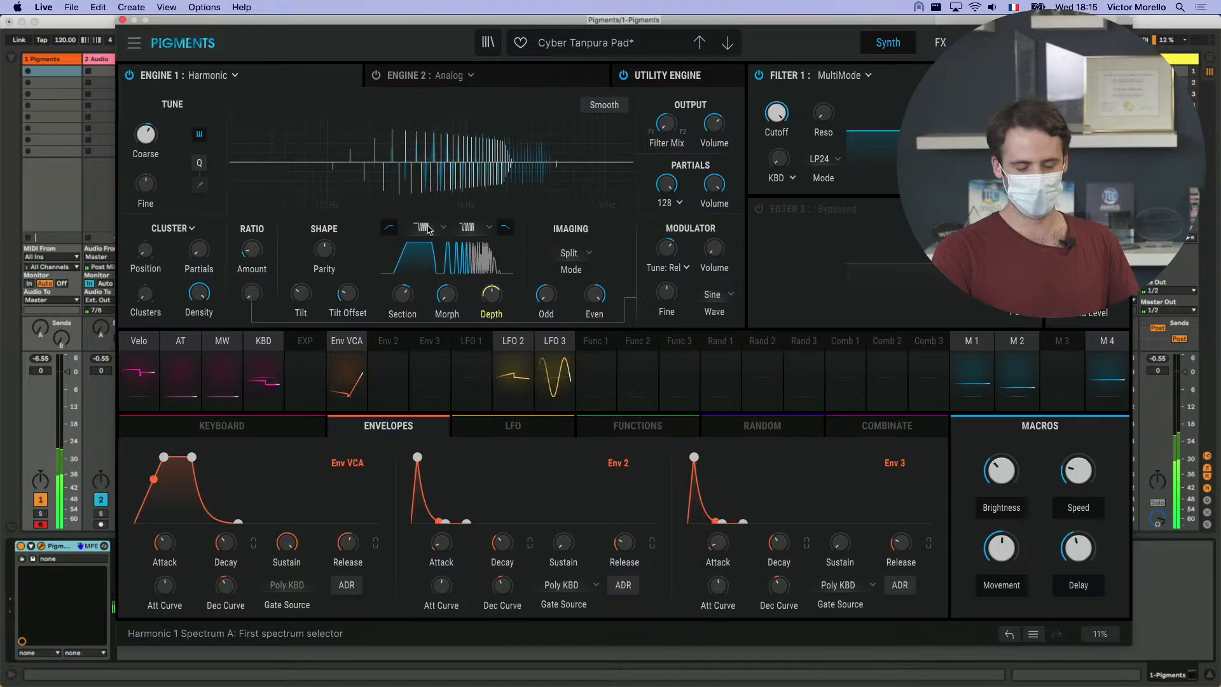
- Set Spectrum A to BiPuls and sweep the Section parameter through it
click(426, 228)
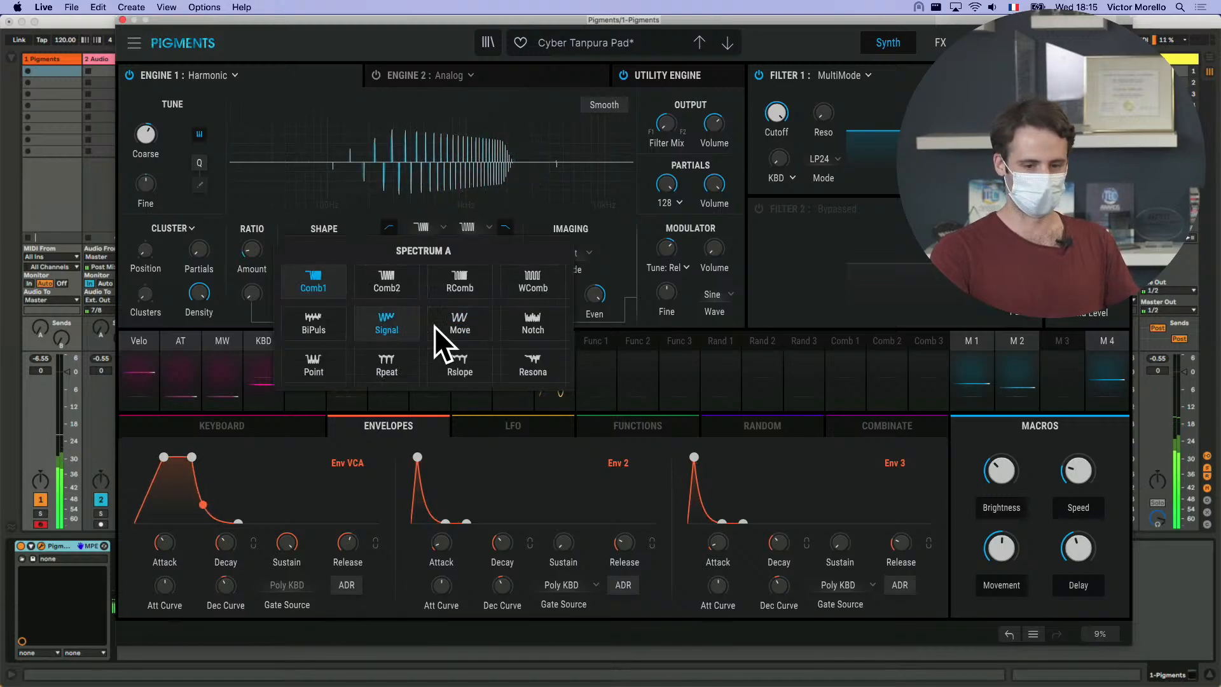
click(311, 327)
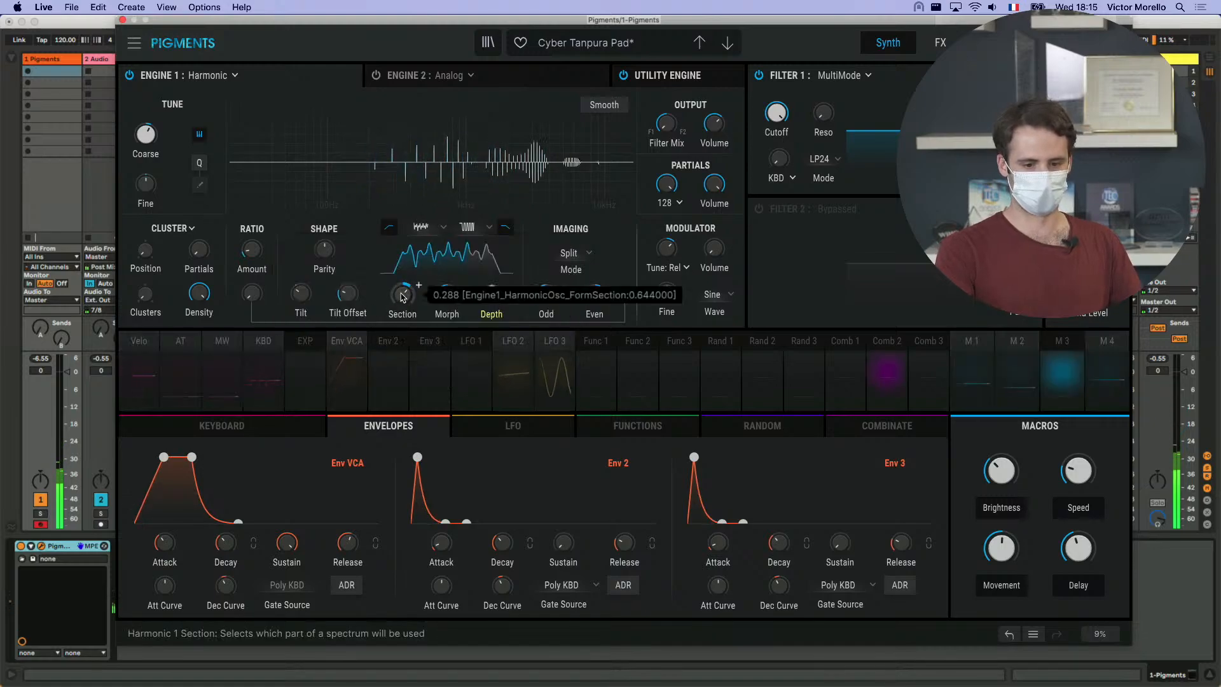
mouse_move(402, 295)
mouse_down()
mouse_move(402, 270)
mouse_move(402, 284)
mouse_up()
- Set Spectrum A to Signal and sweep the Section parameter through it, ending at 0.00
click(430, 233)
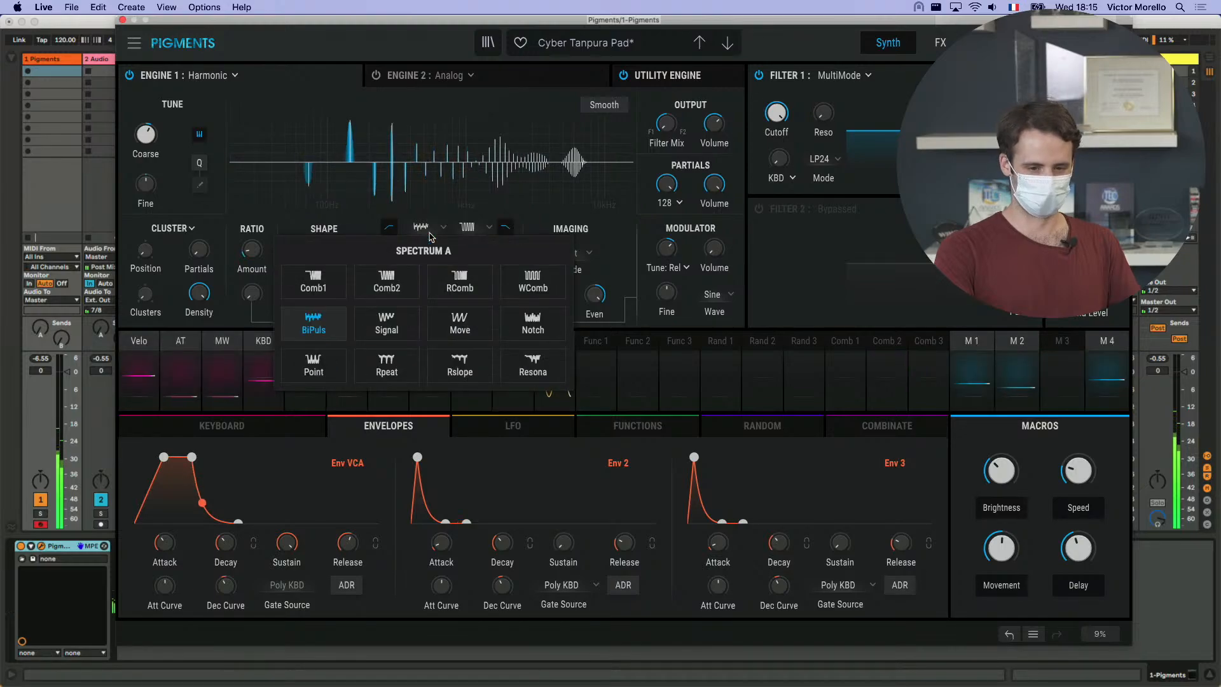
click(430, 233)
click(430, 233)
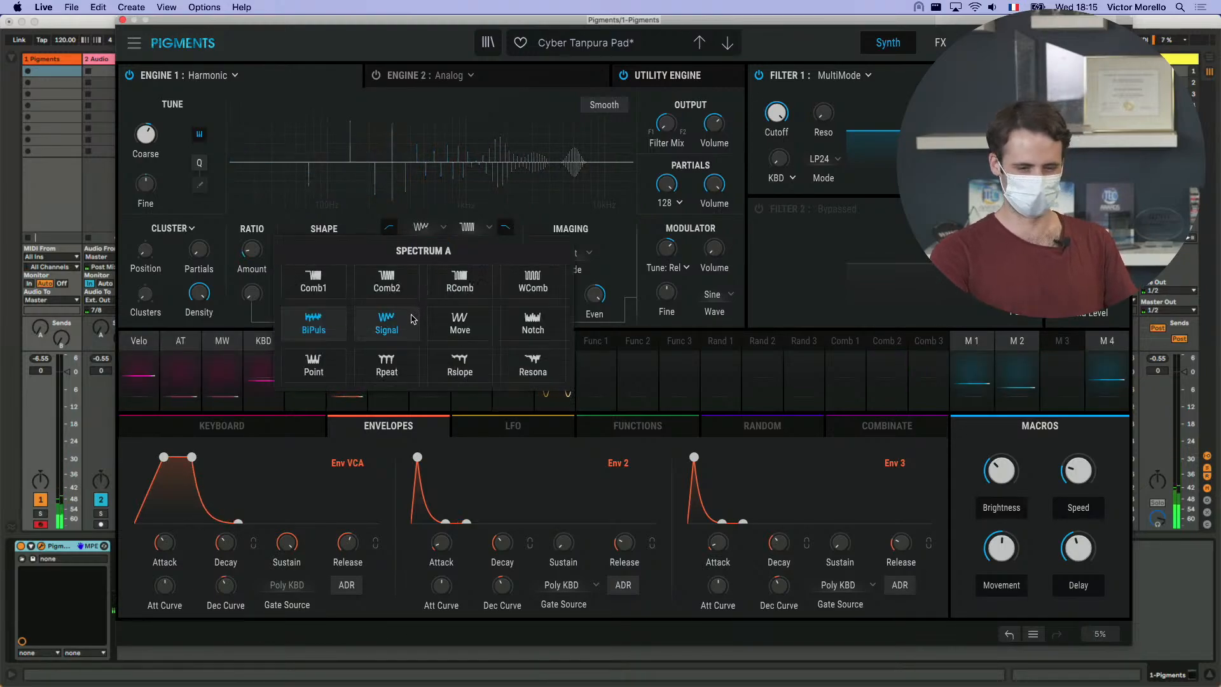
click(388, 323)
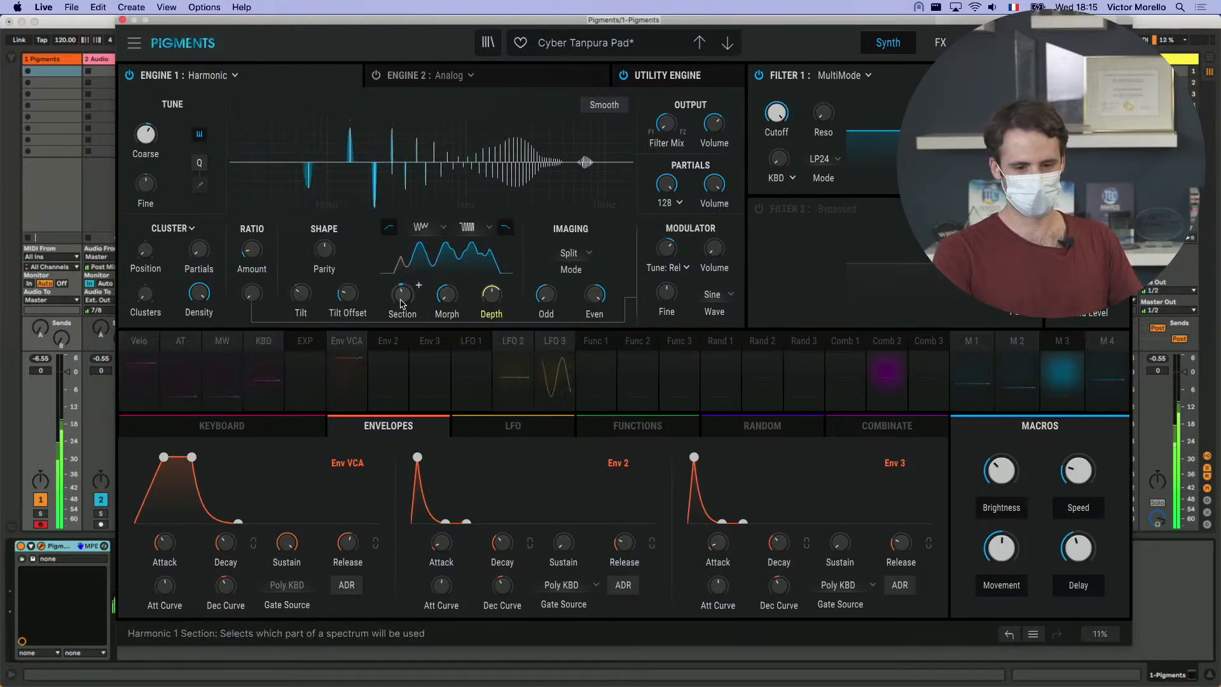
mouse_move(402, 297)
mouse_down()
mouse_move(402, 278)
mouse_move(405, 301)
mouse_up()
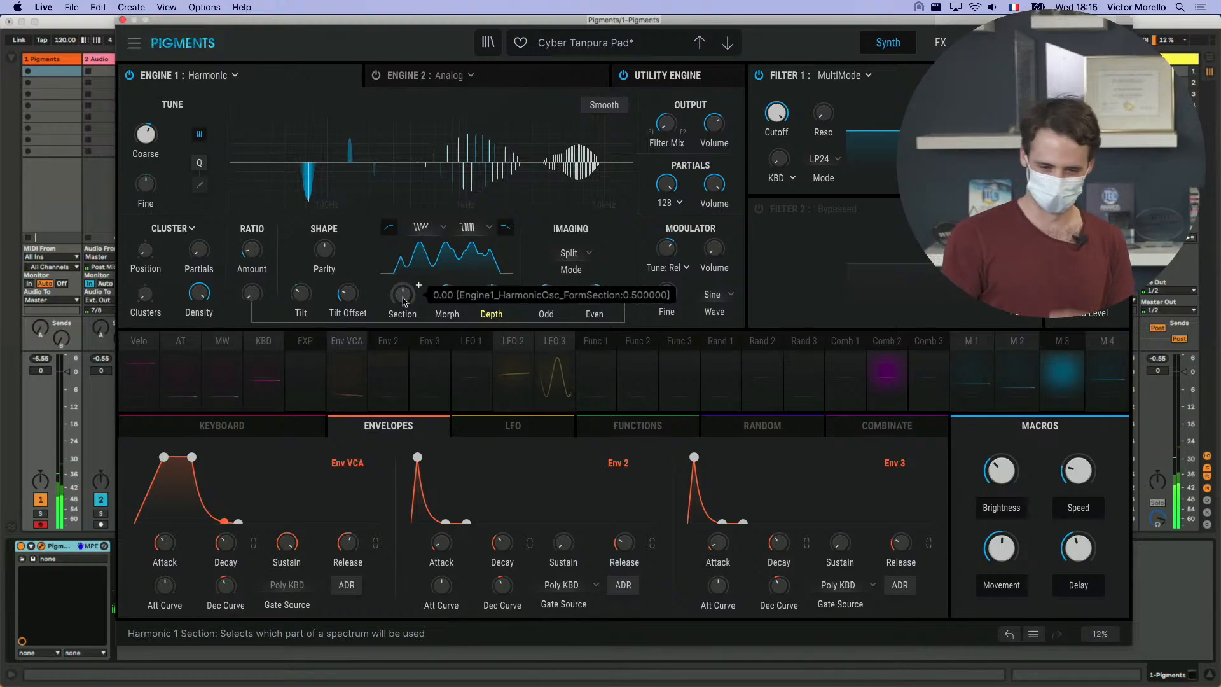
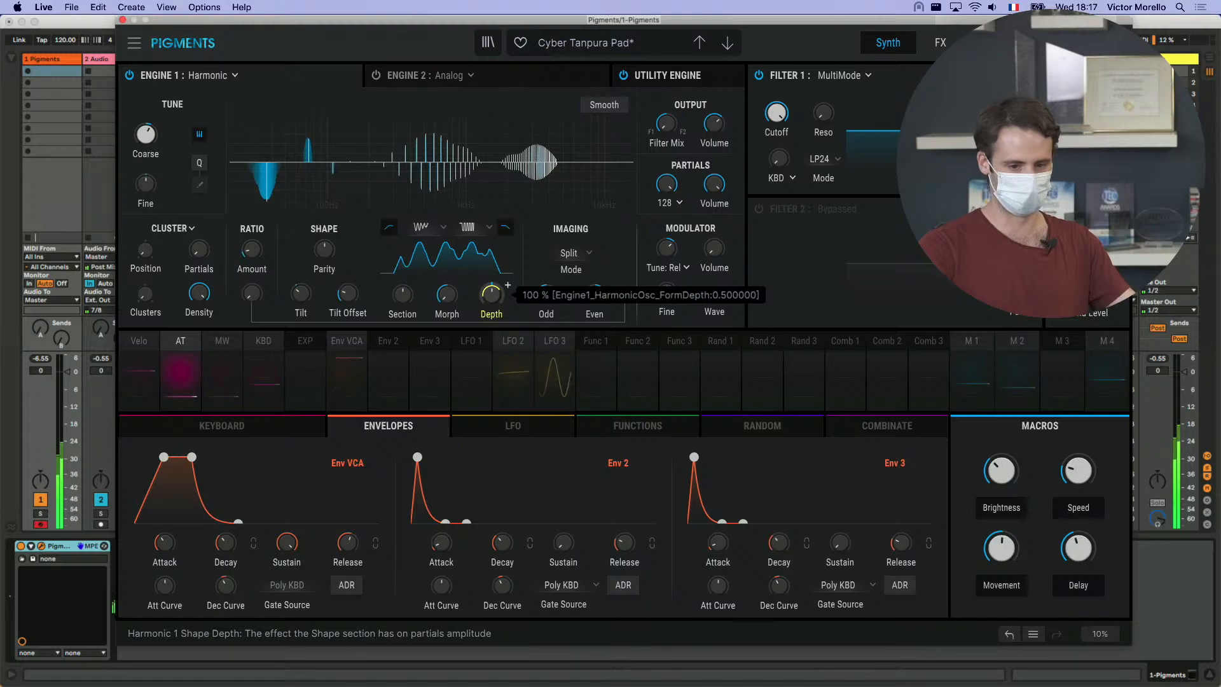
- Set Spectrum A to Move and sweep the Section parameter through it, finishing with the Shape Depth at 0%
drag(492, 294, 492, 231)
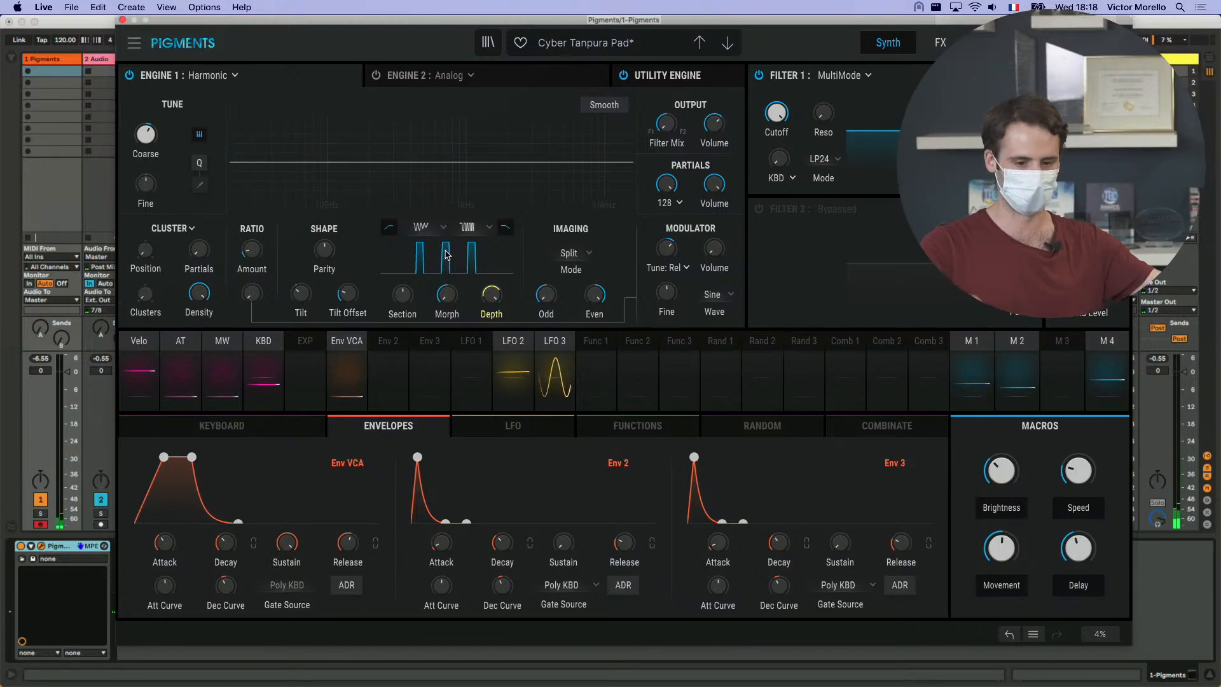
click(434, 233)
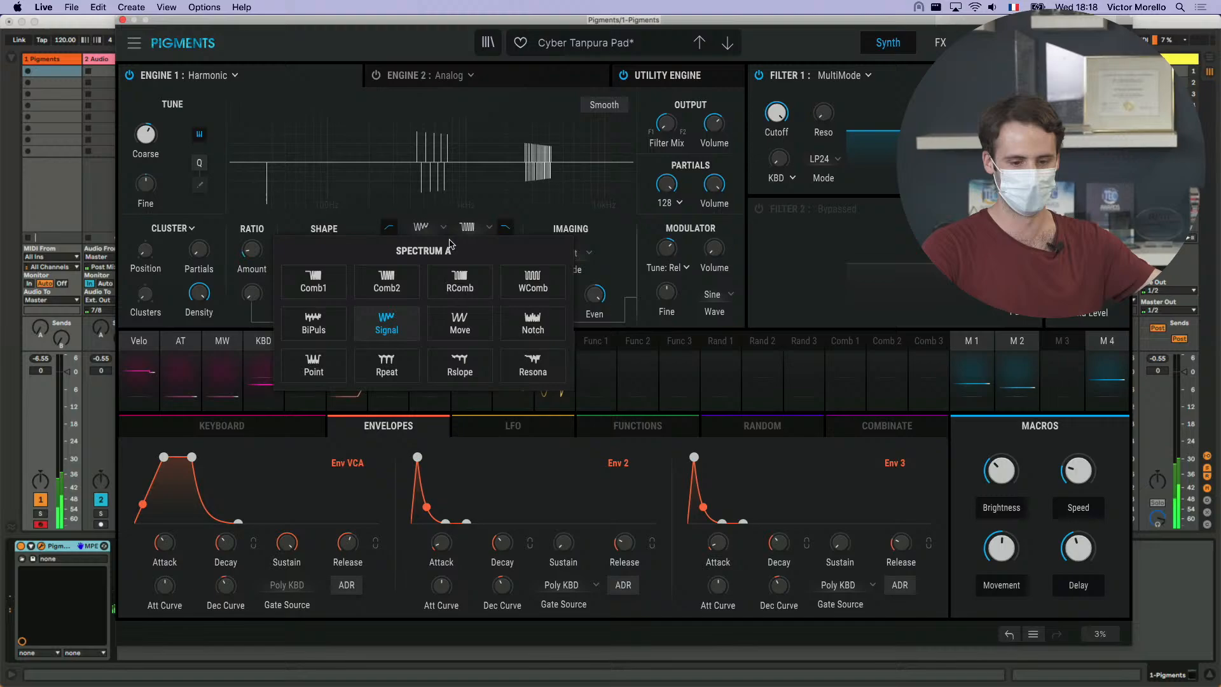
click(465, 325)
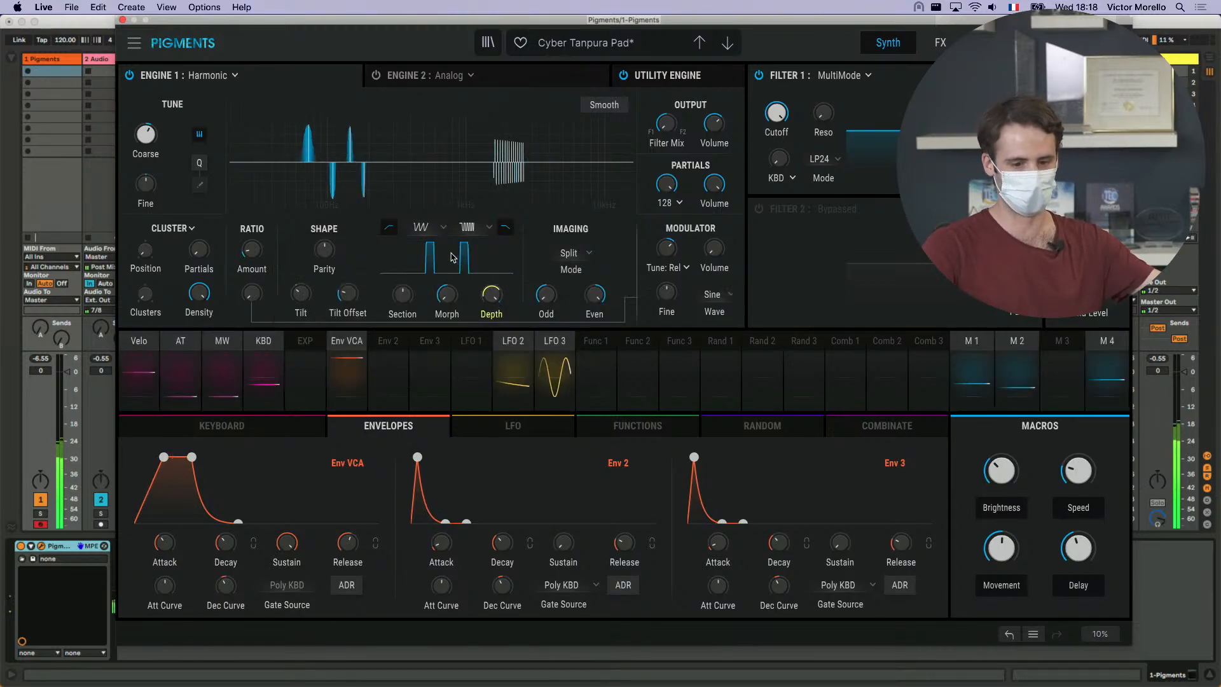
drag(404, 293, 403, 312)
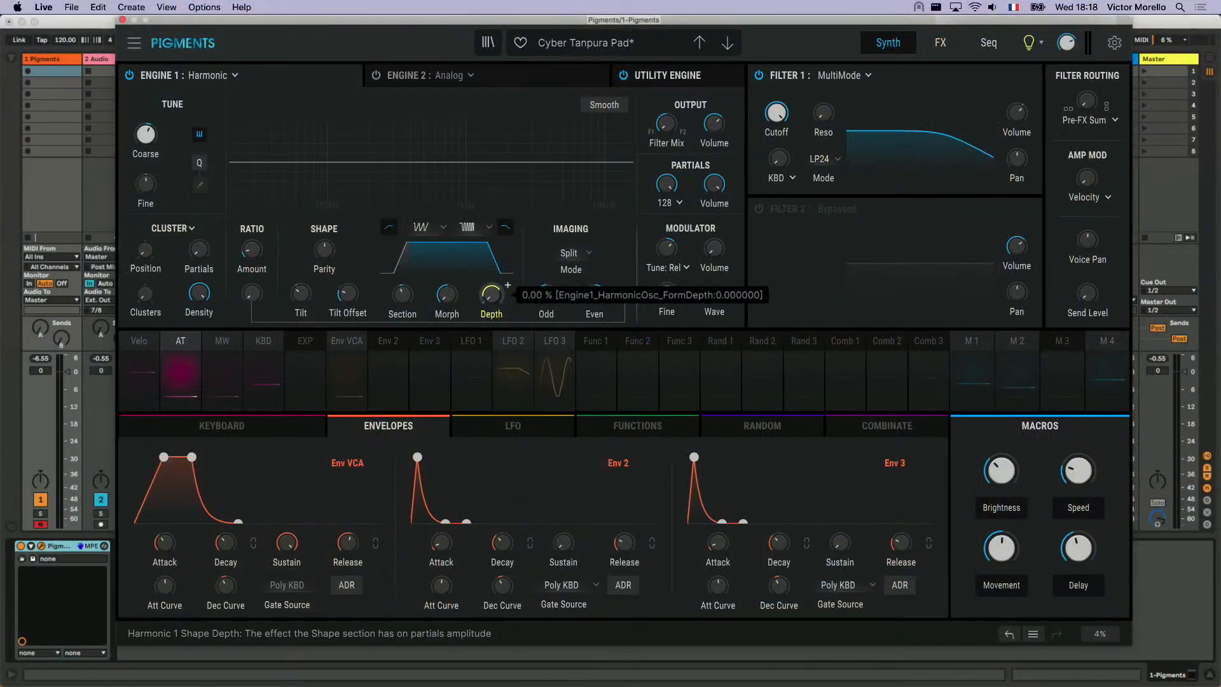
mouse_move(491, 294)
mouse_down()
mouse_move(491, 256)
mouse_move(490, 299)
mouse_up()
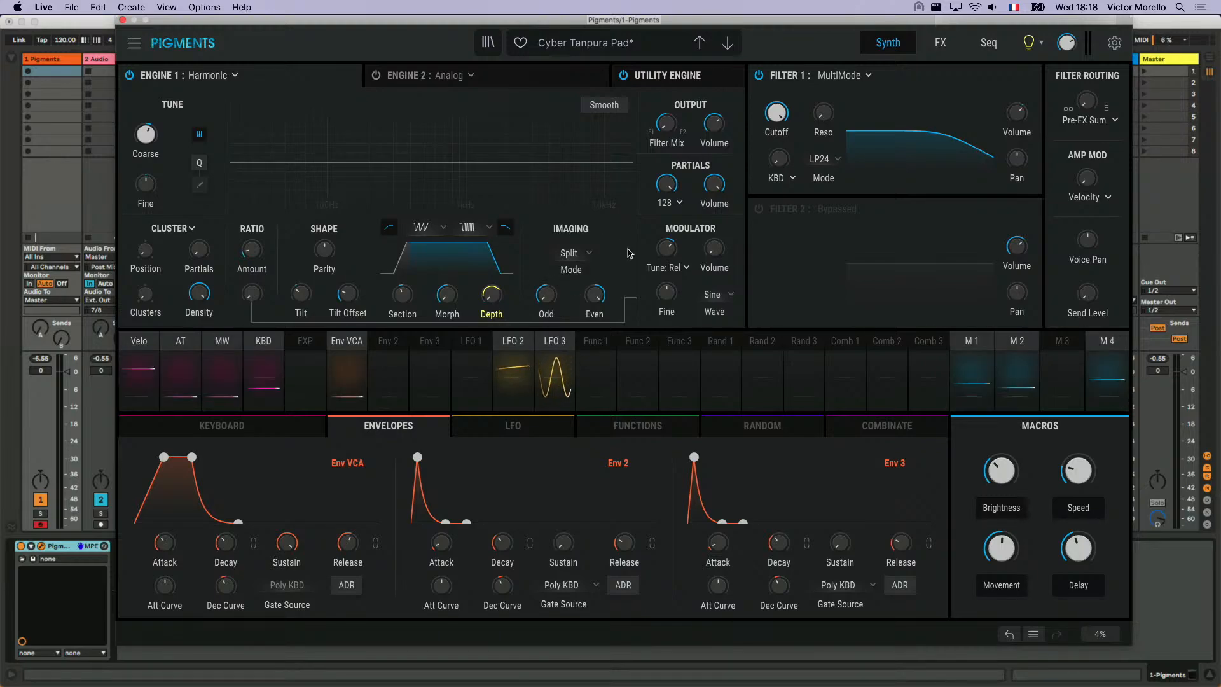
- Center the Odd and Even partials in the Harmonic engine's Imaging section, and set its mode to Random
mouse_move(555, 291)
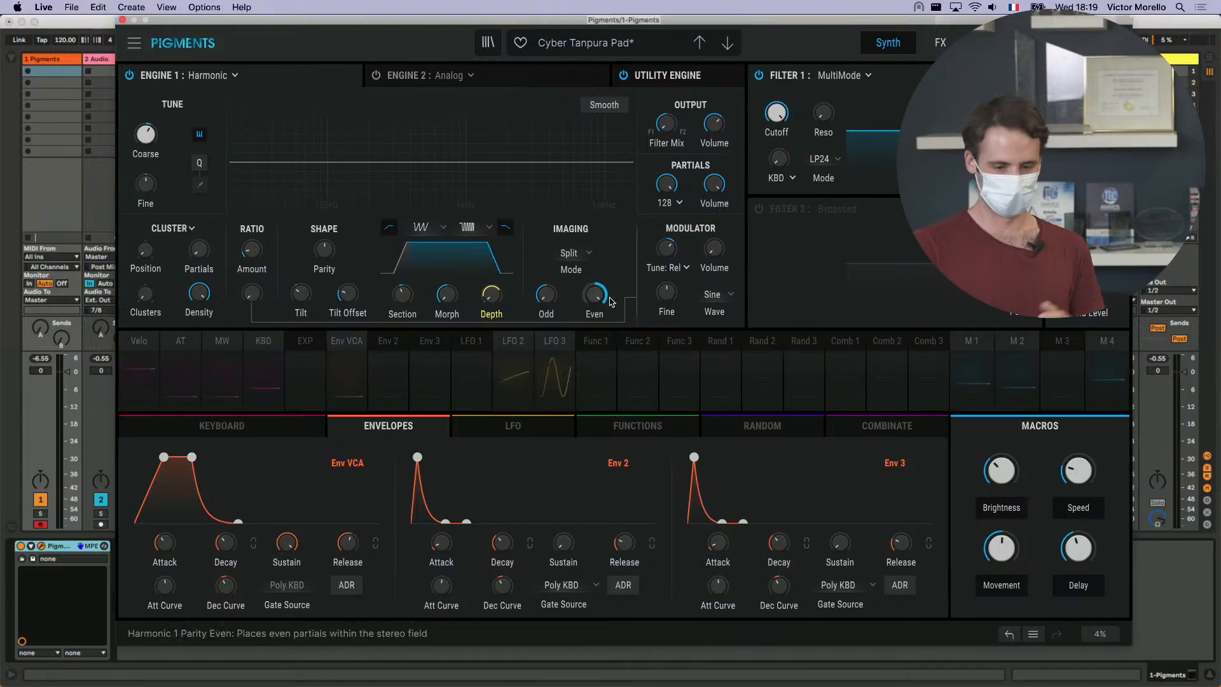
mouse_move(610, 300)
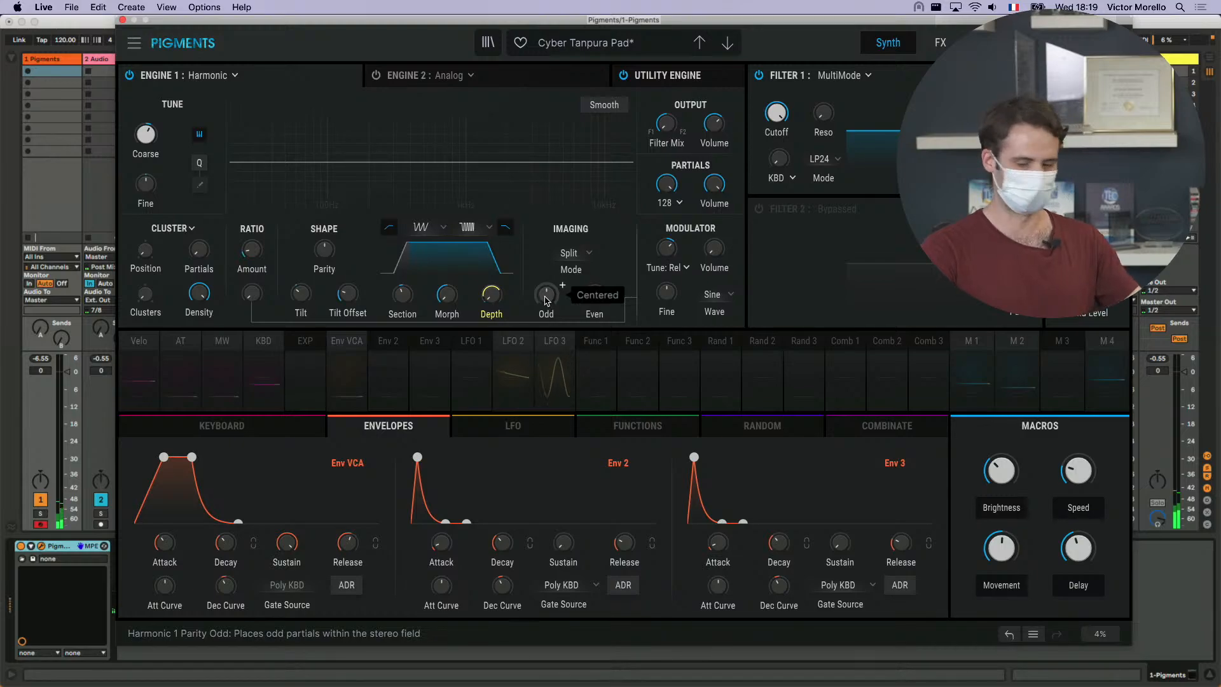
click(591, 254)
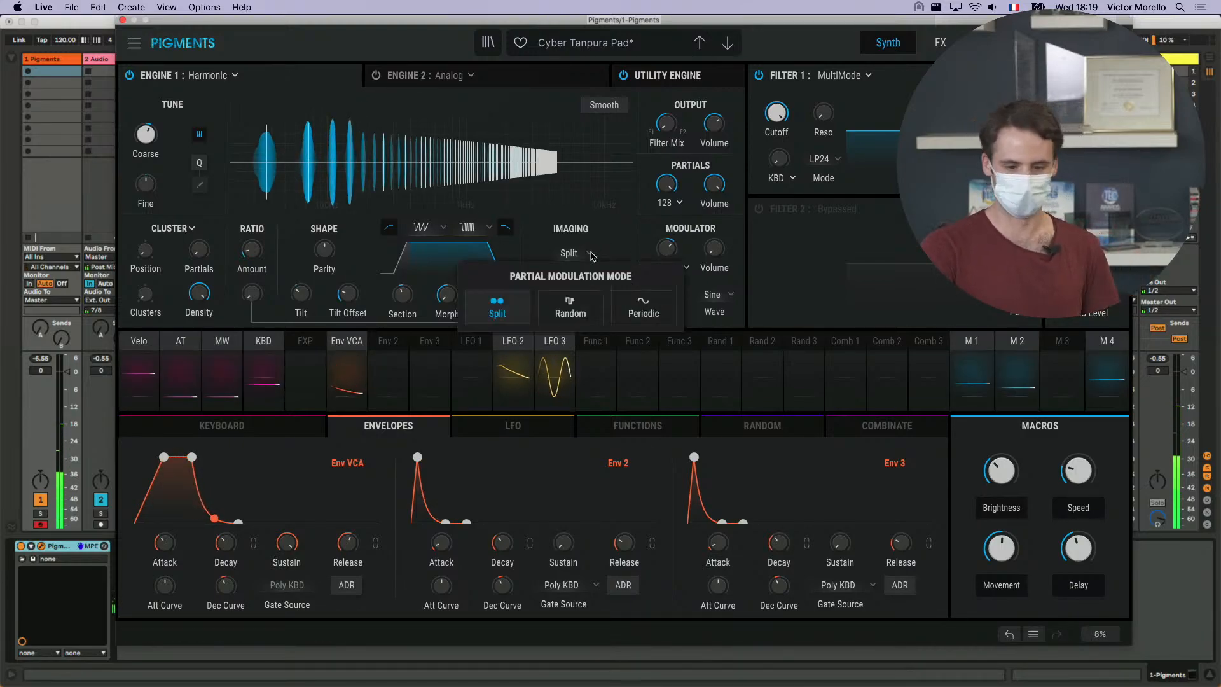
click(571, 312)
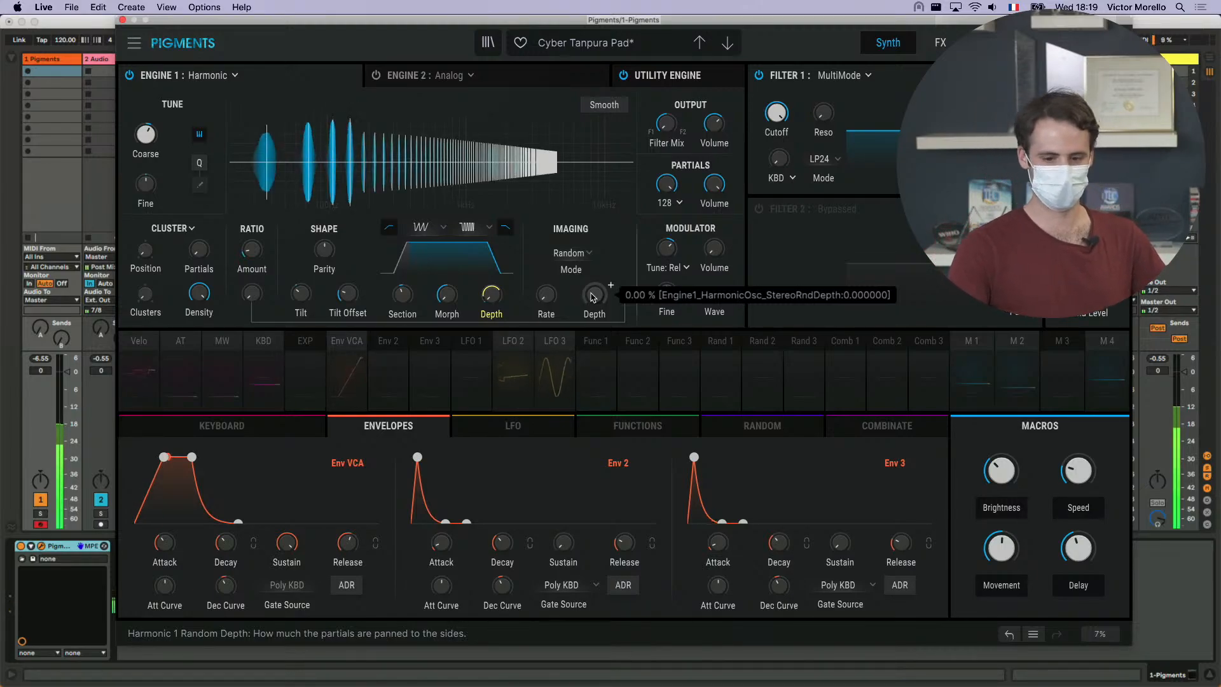
- Raise the Random imaging Depth to 100% and increase the Rate past 0.560 to audition the partials' stereo movement
scroll(593, 297, up, 10)
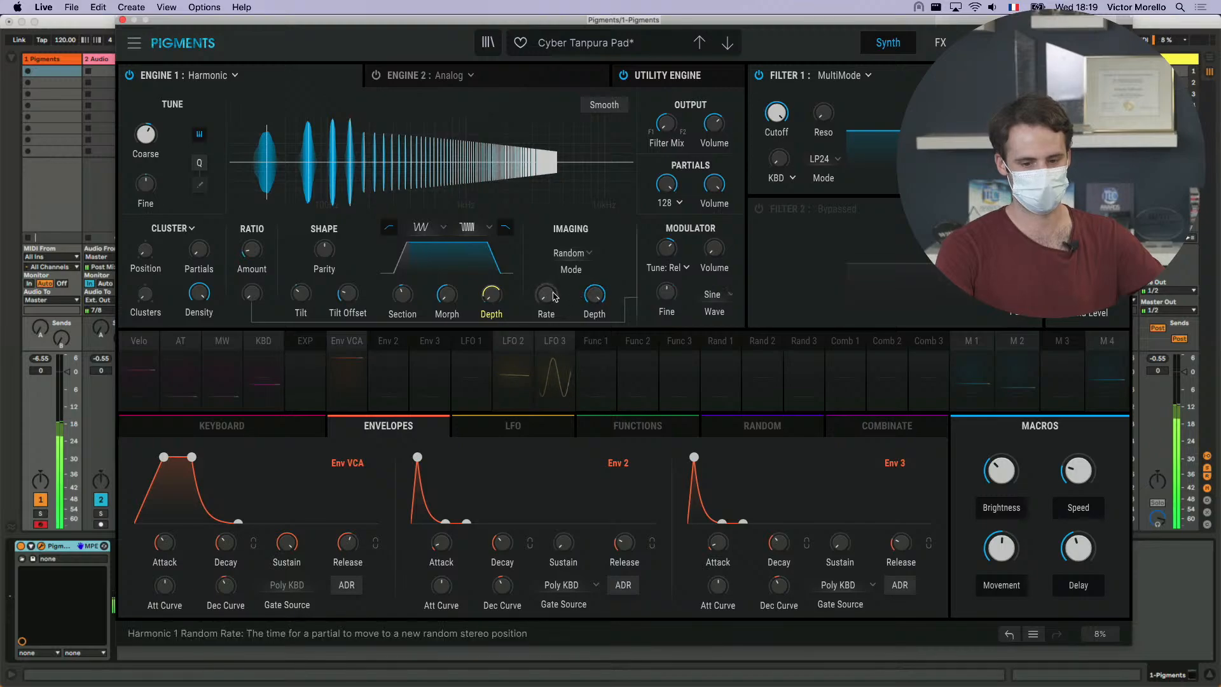
scroll(545, 294, up, 5)
scroll(562, 285, up, 8)
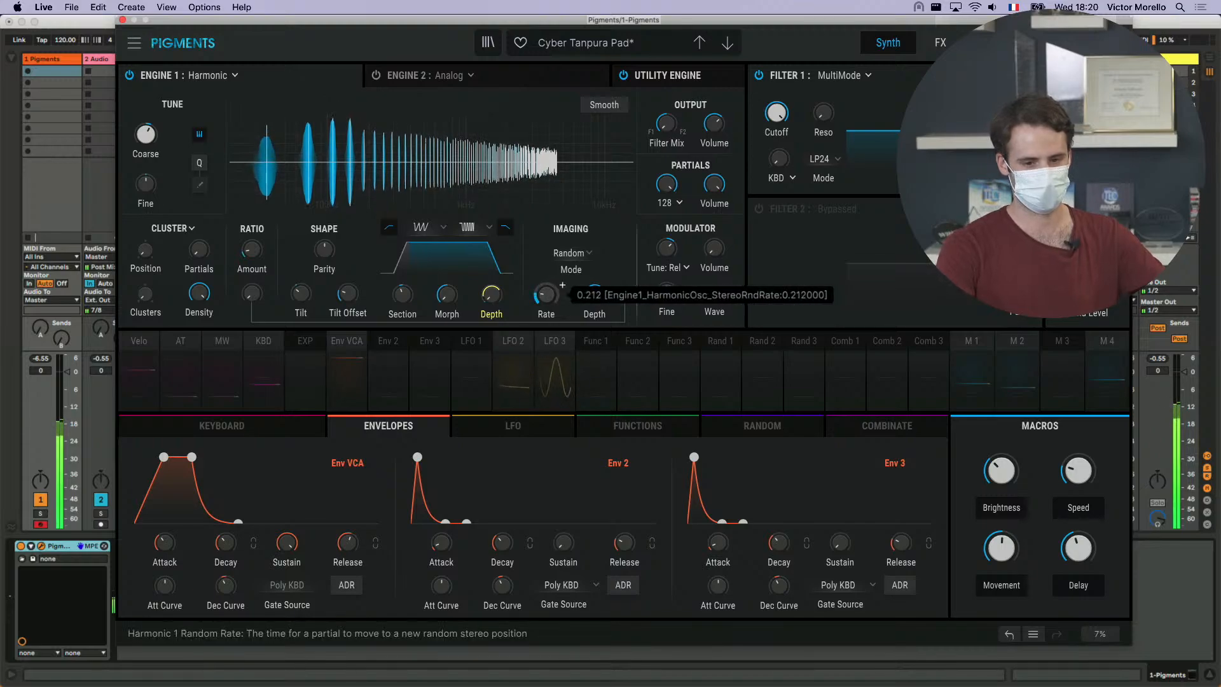
scroll(562, 285, up, 9)
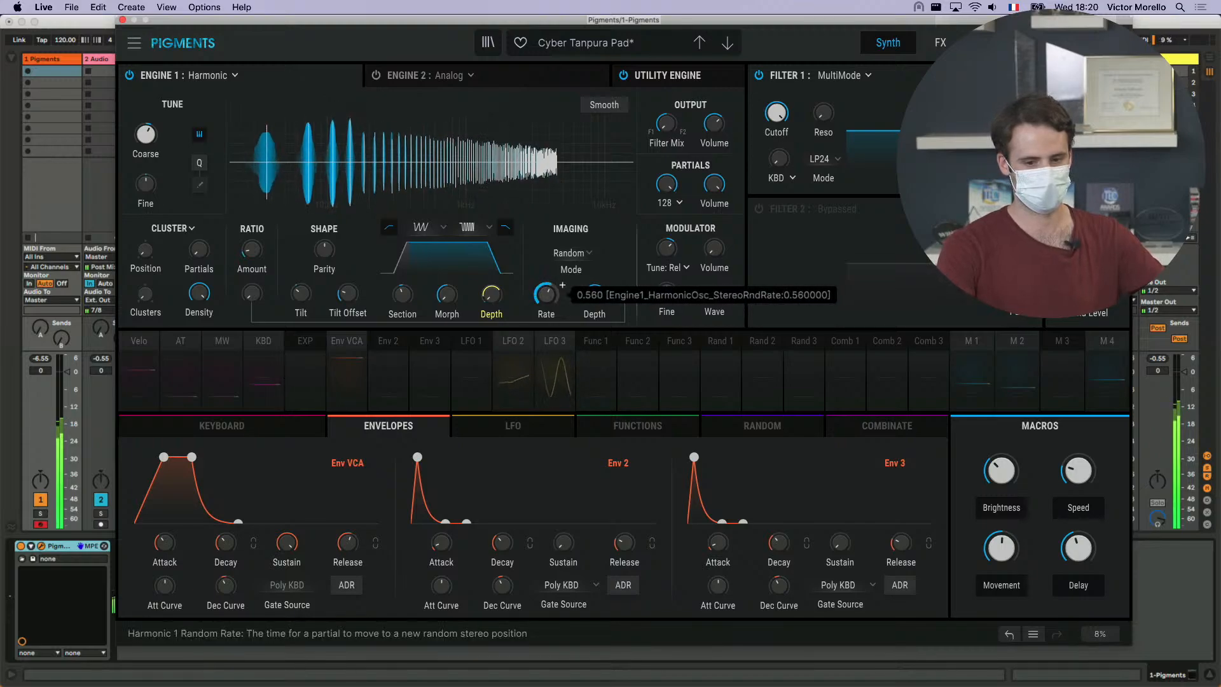
scroll(562, 284, up, 2)
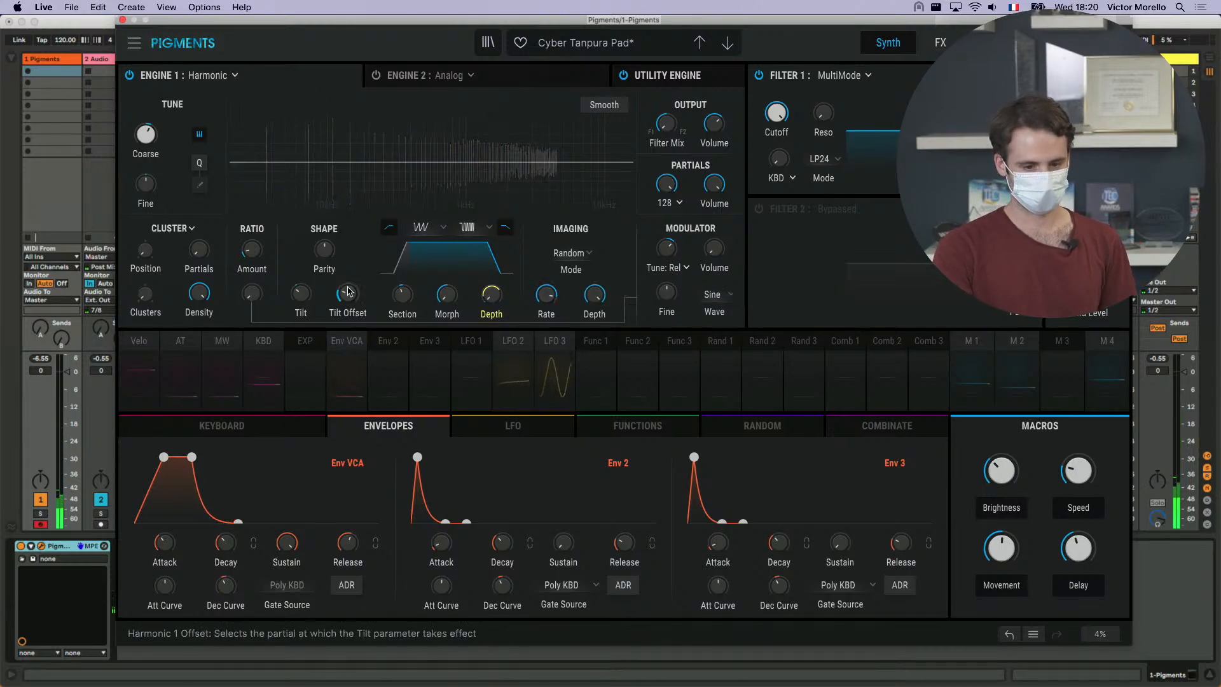
scroll(304, 293, down, 6)
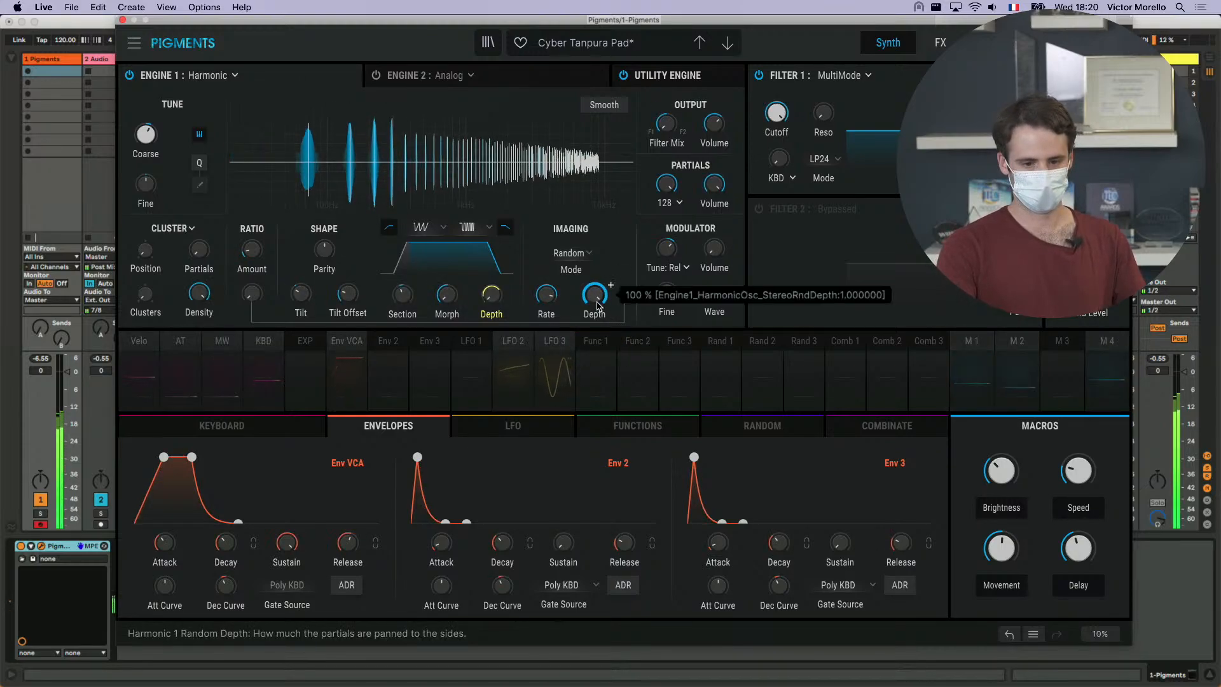
scroll(594, 294, down, 12)
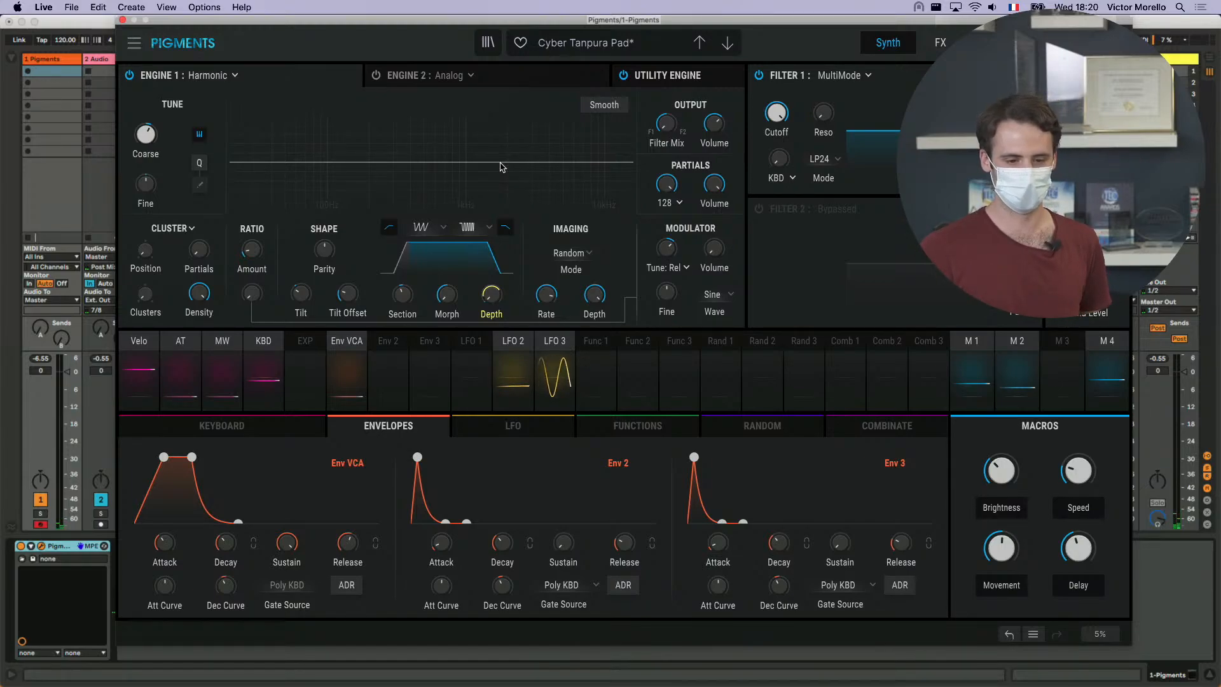
- Set the Imaging mode to Periodic and vary the Periods parameter between about 0.09 and 0.26
click(577, 257)
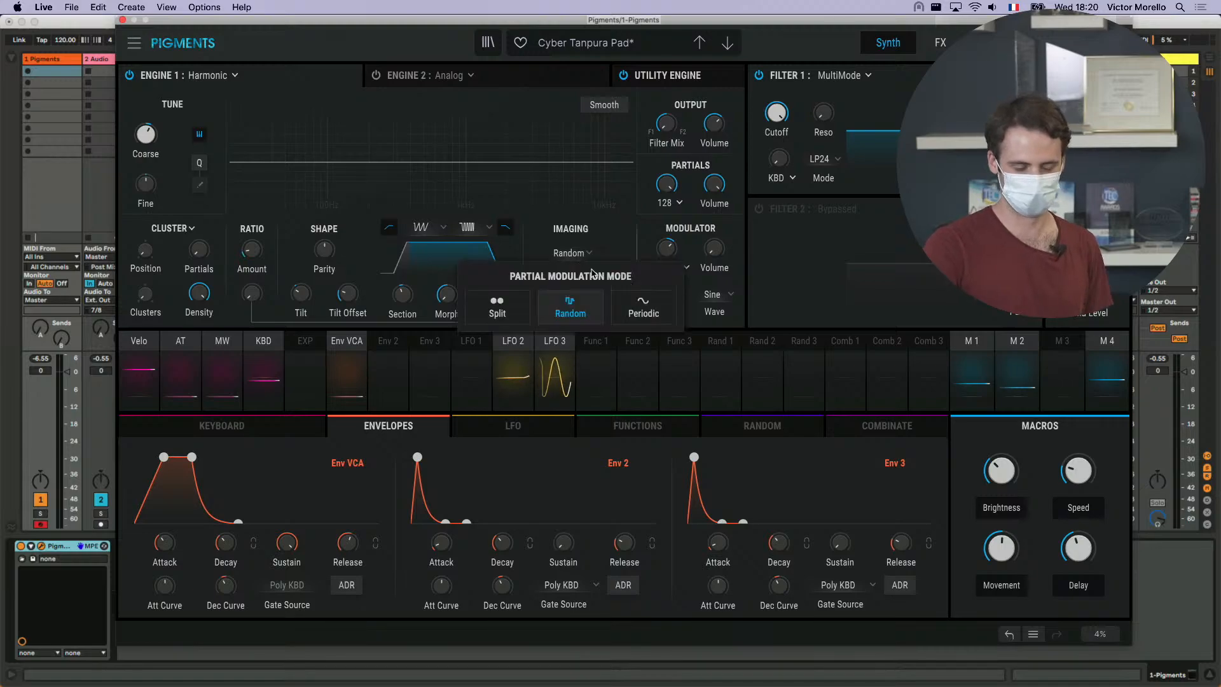
click(633, 311)
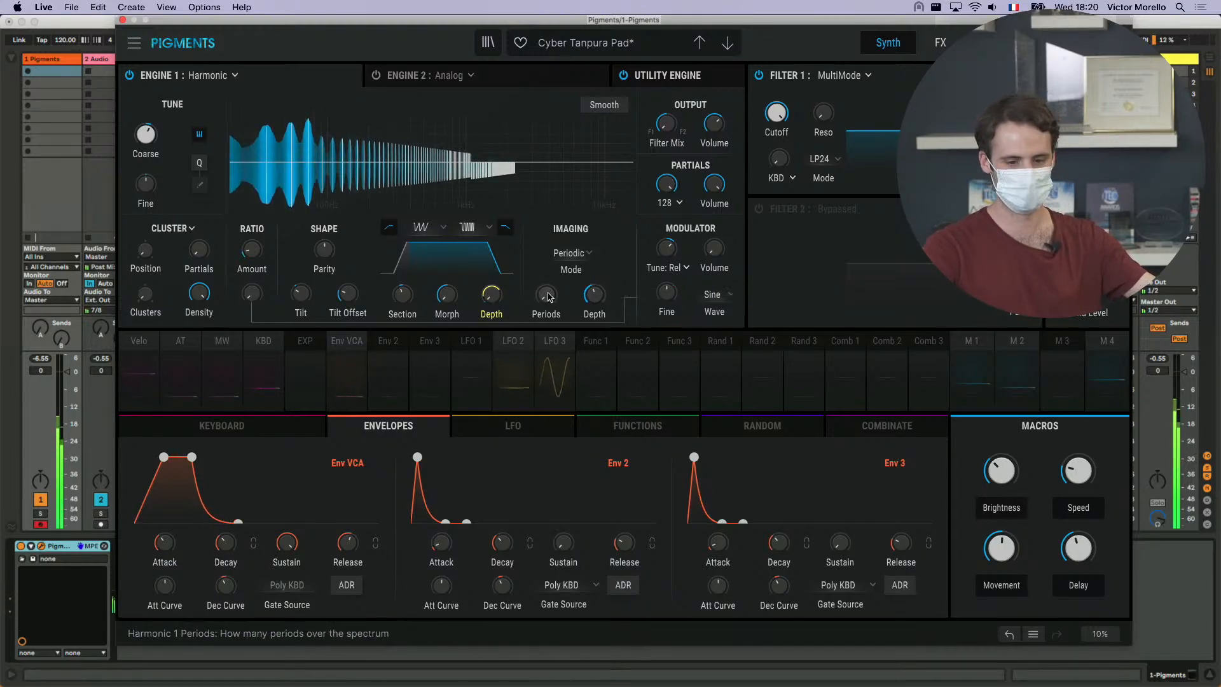
scroll(546, 295, up, 5)
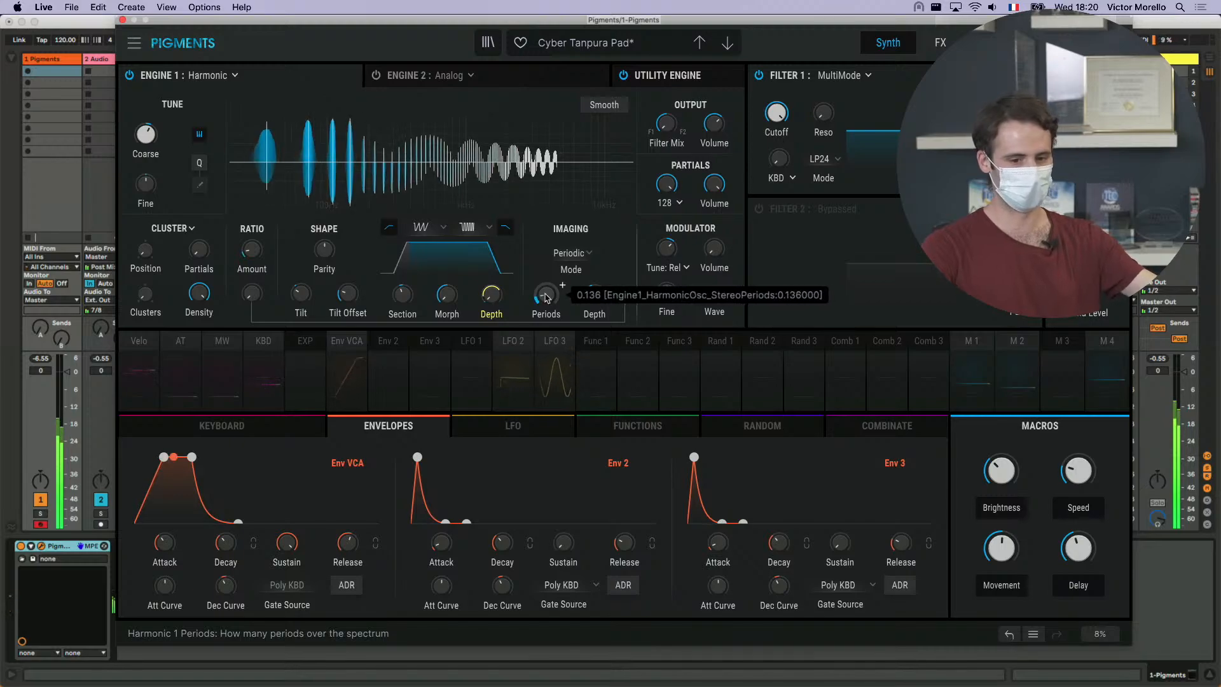
scroll(546, 296, up, 2)
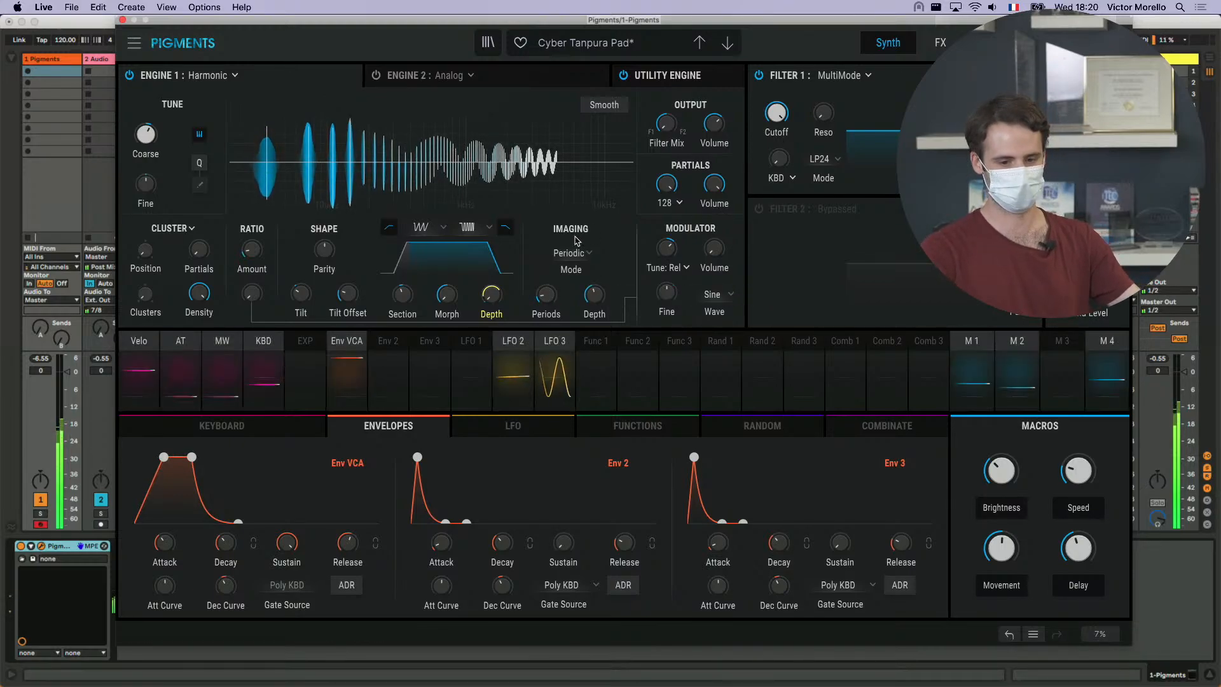
scroll(545, 294, up, 4)
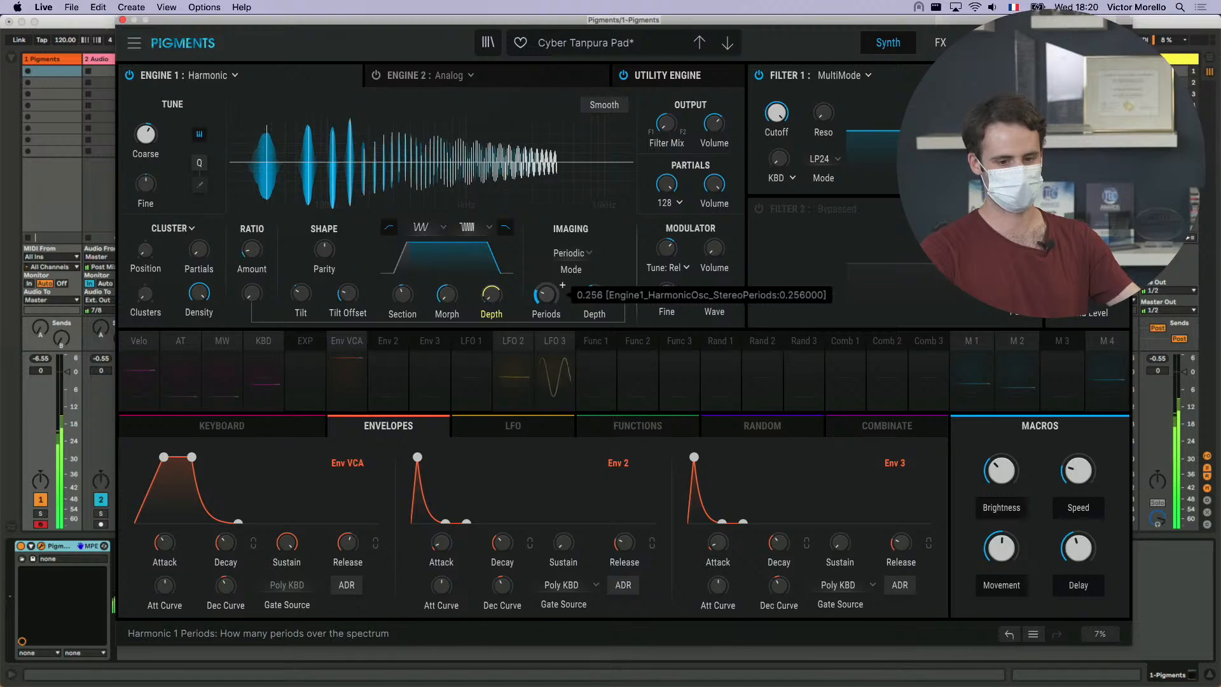
scroll(562, 284, down, 10)
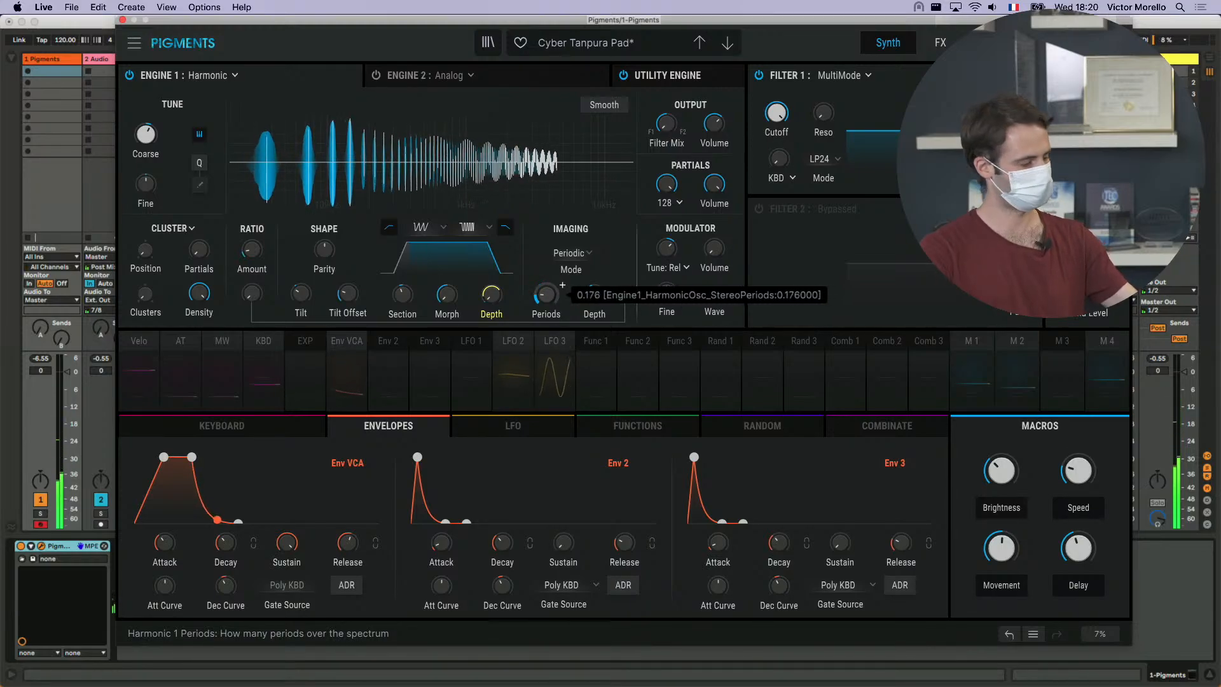
scroll(563, 285, down, 3)
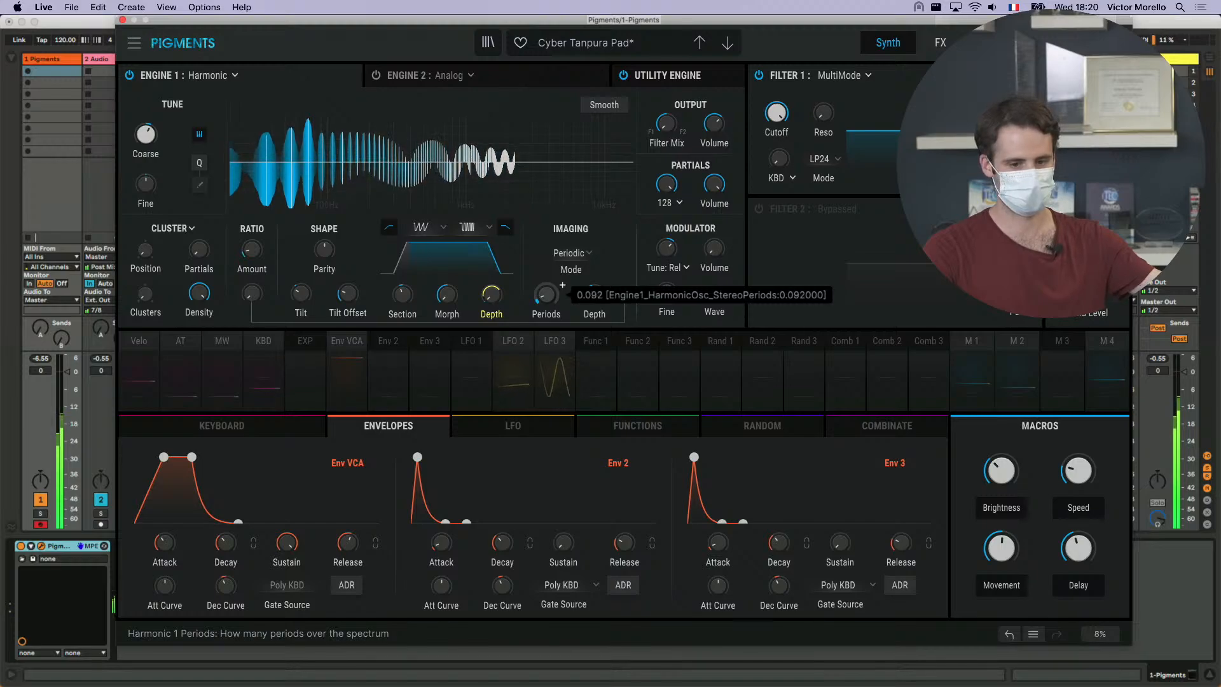
scroll(562, 285, up, 2)
scroll(562, 285, up, 3)
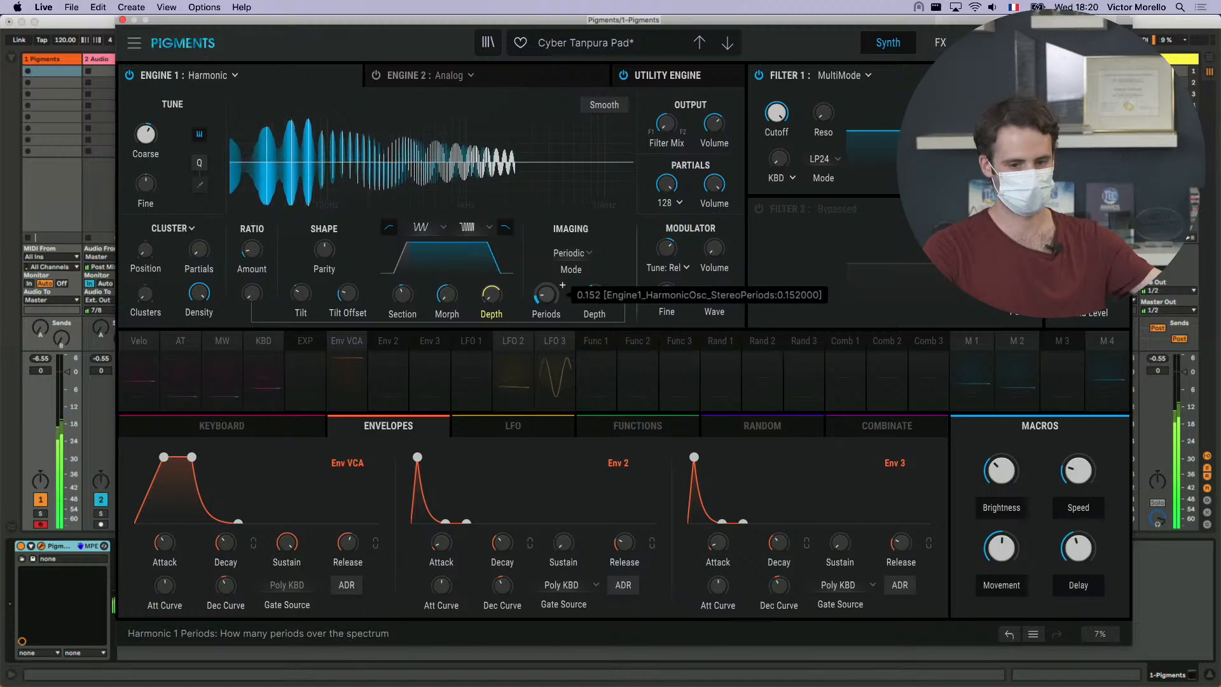
- Audition the Periodic imaging with Depth at 38%, and turn both Periods and Depth down to their minimum
drag(549, 296, 602, 309)
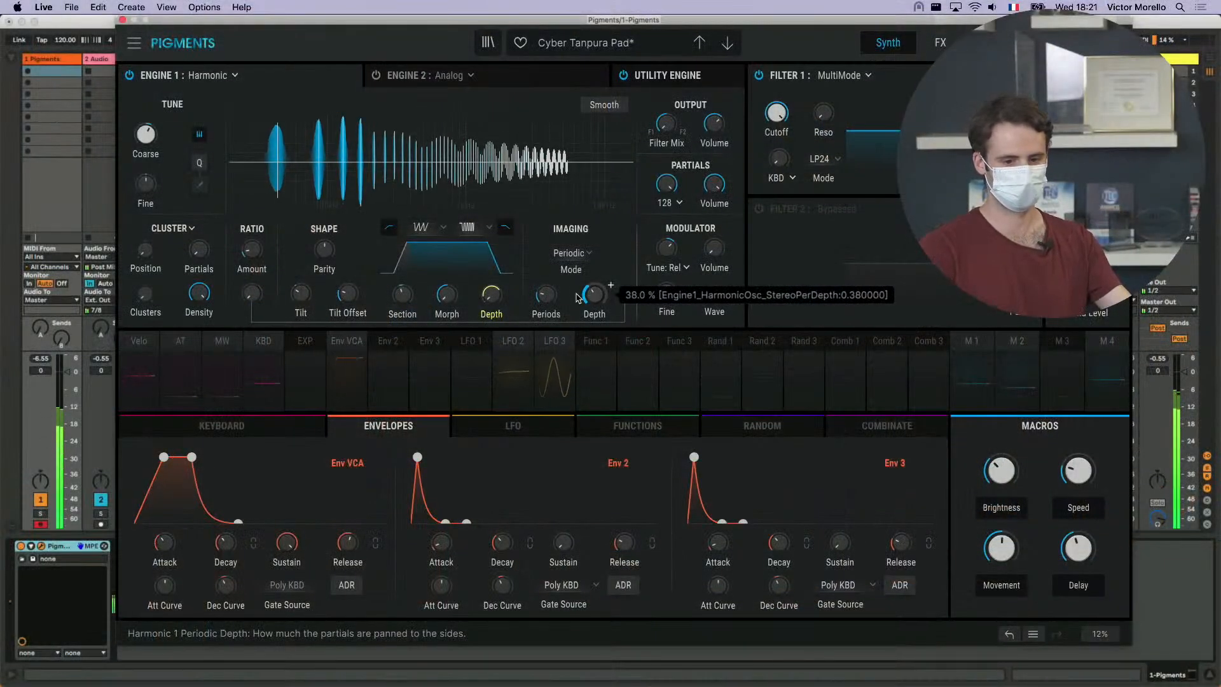
drag(546, 294, 545, 337)
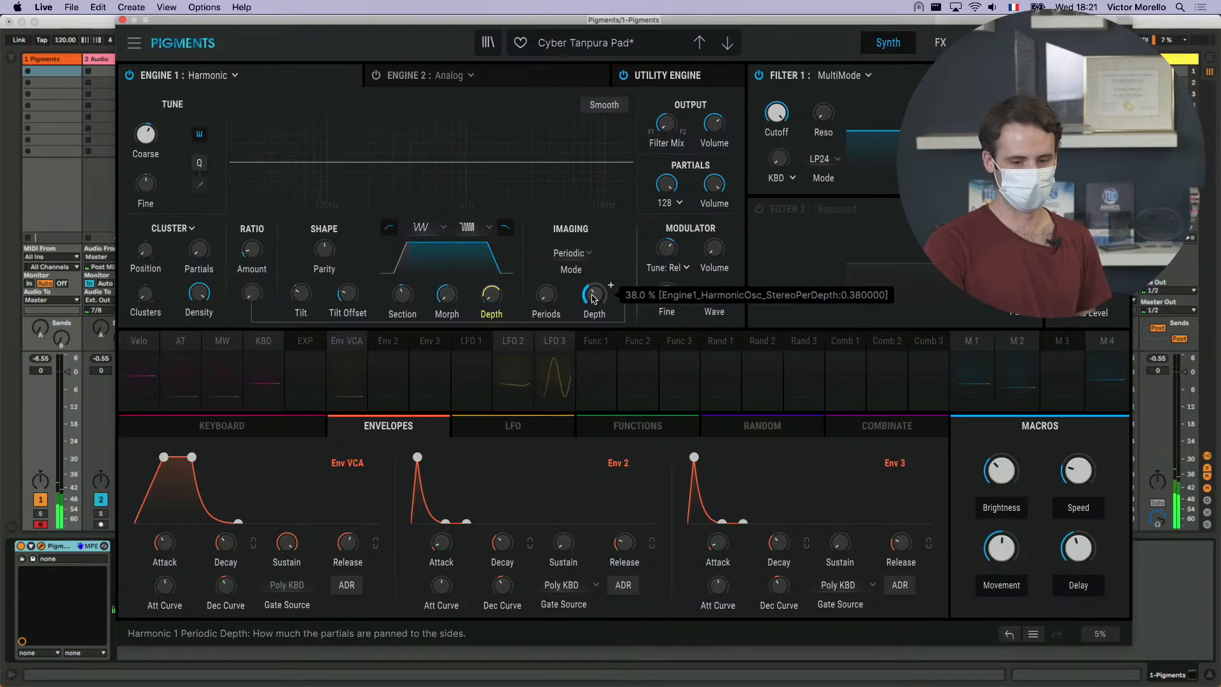
mouse_move(587, 303)
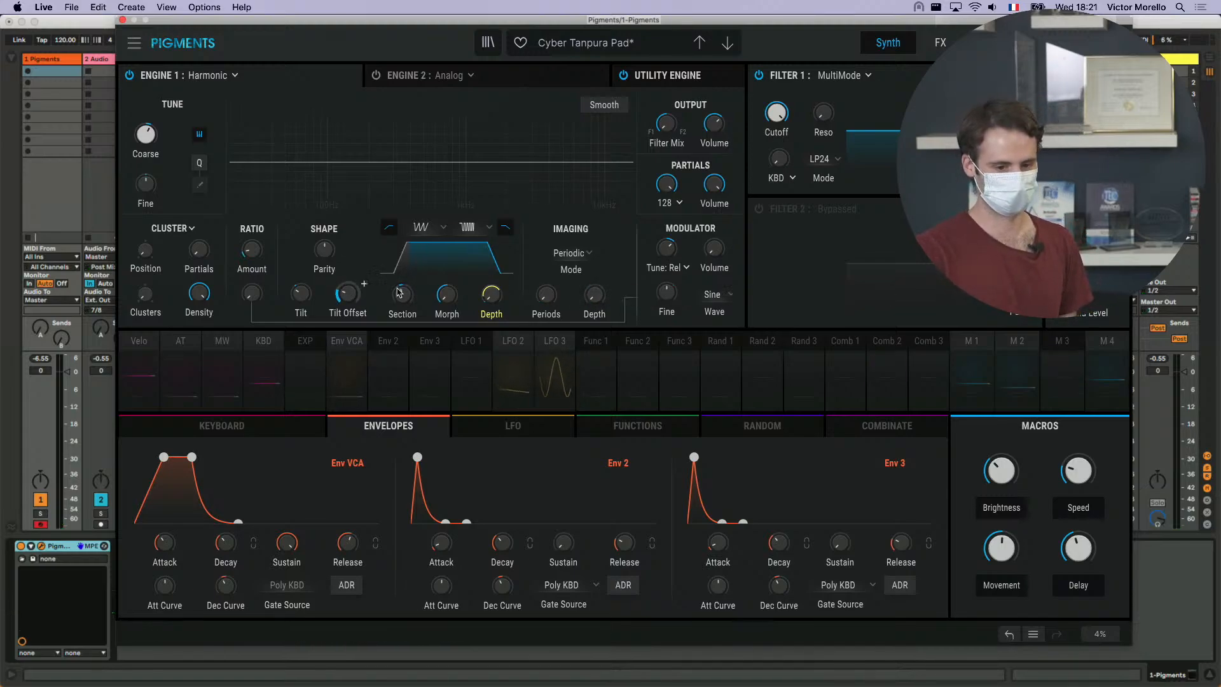
- Turn the Cluster Density of the Harmonic engine down to its minimum
mouse_move(458, 299)
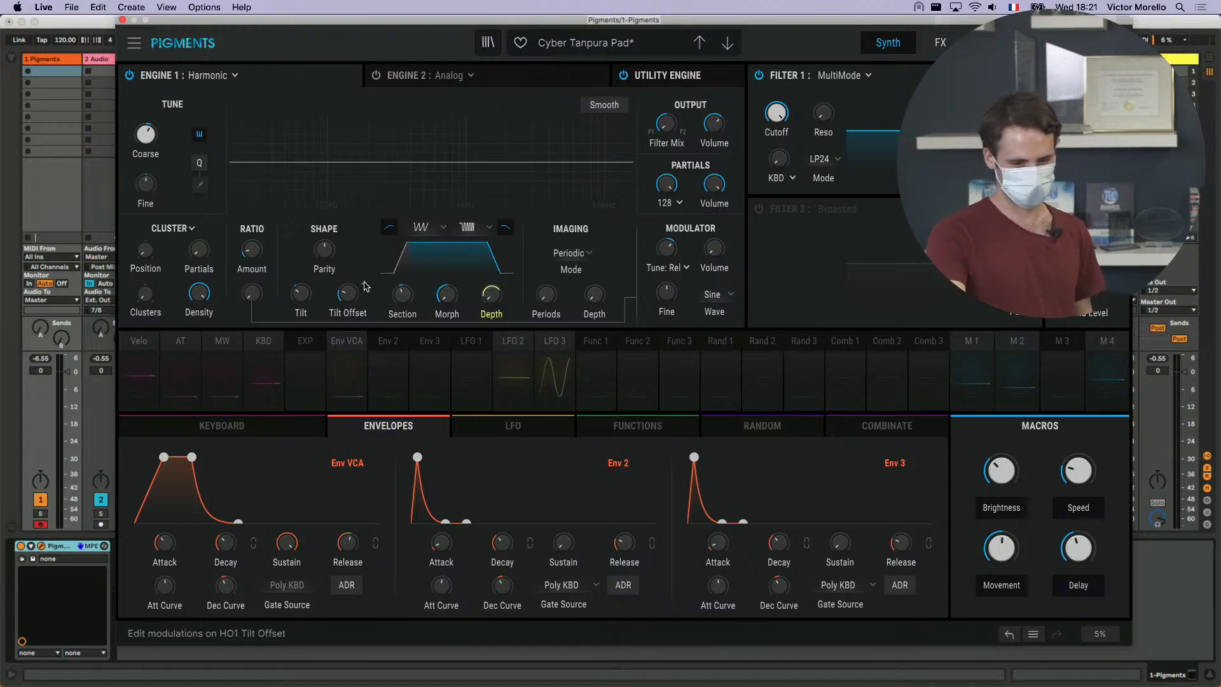
mouse_move(341, 249)
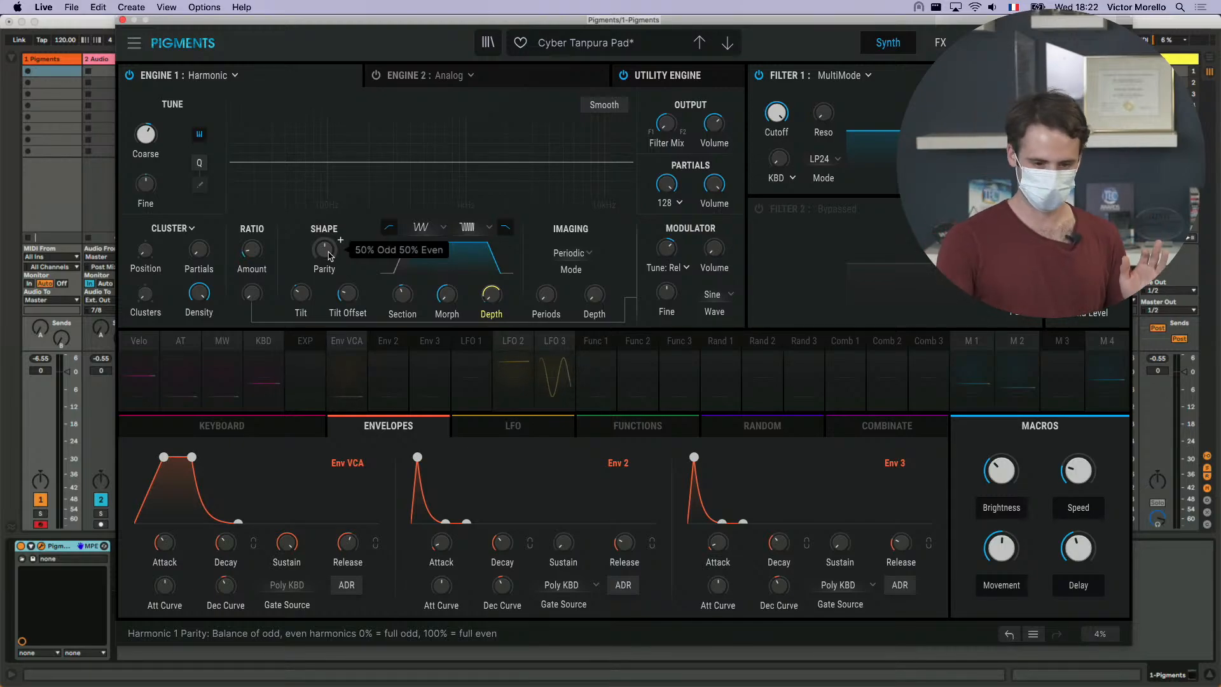
drag(203, 289, 203, 356)
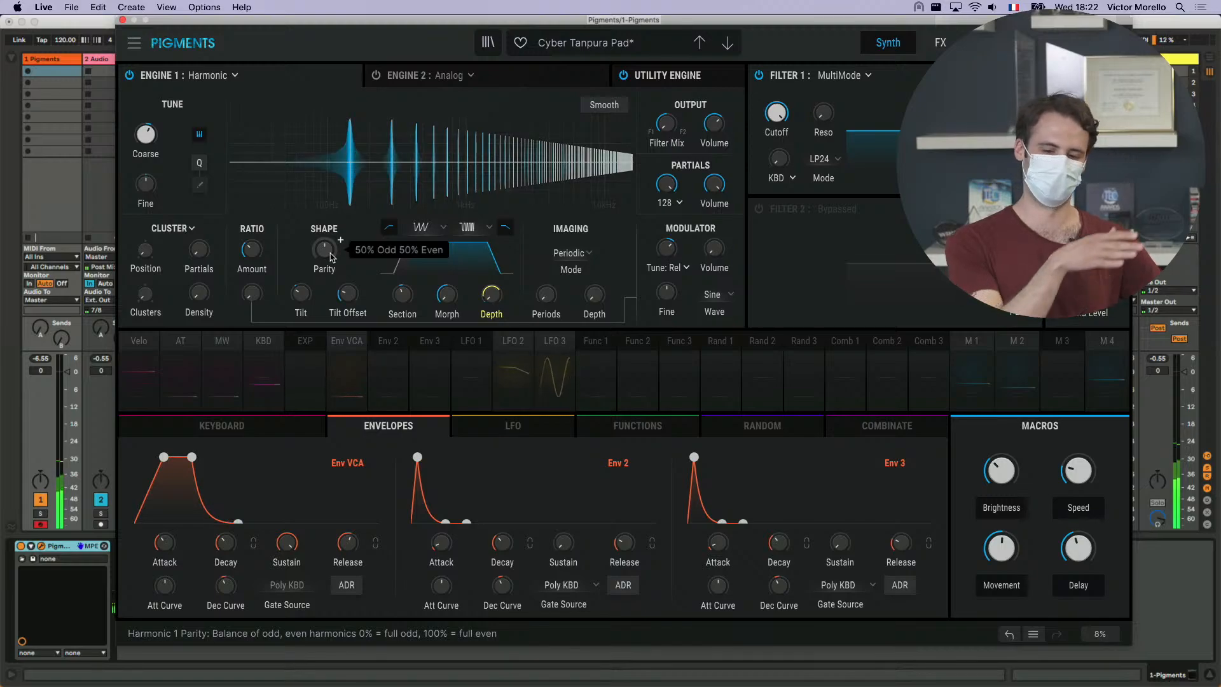
- Sweep the Shape Parity to 100% Odd and to 100% Even, and reset it to the default balance
mouse_move(330, 257)
mouse_down()
mouse_move(331, 274)
mouse_move(331, 256)
mouse_up()
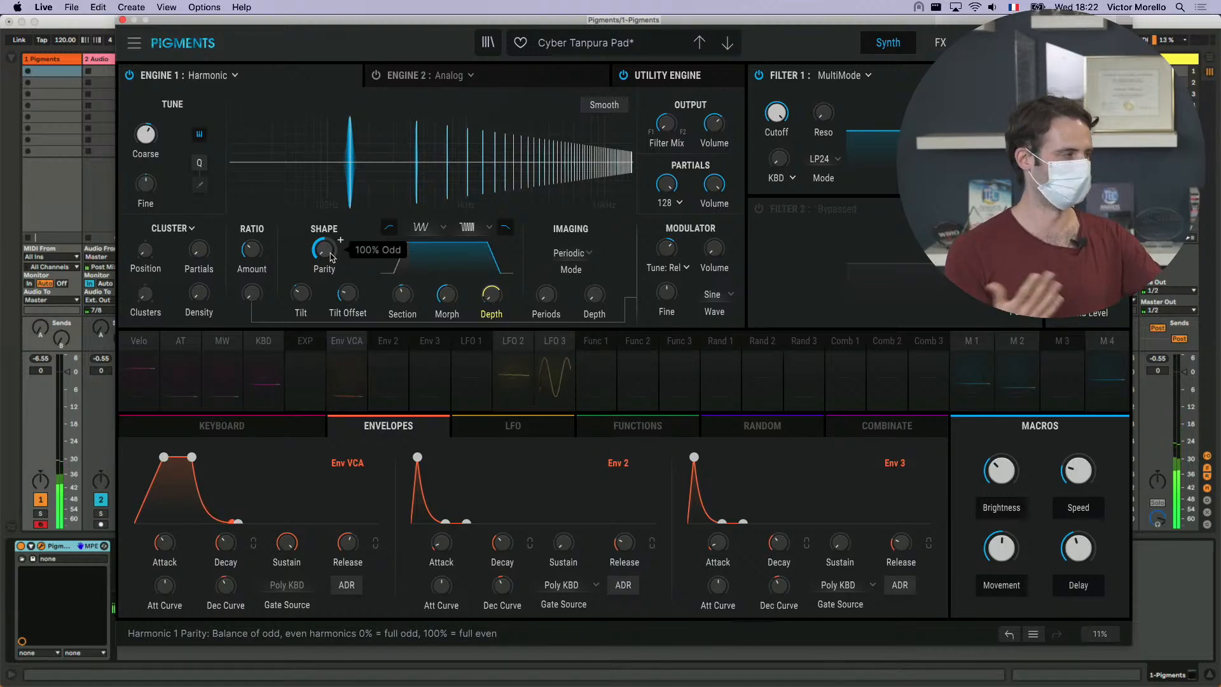
drag(331, 256, 331, 228)
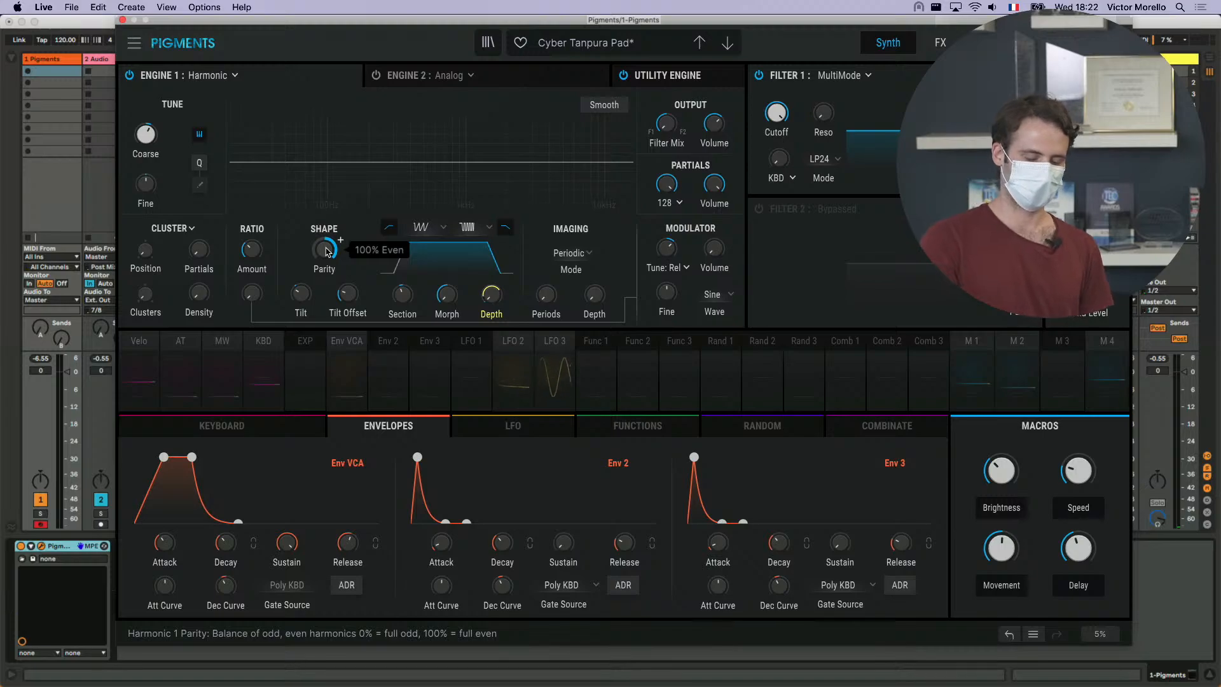
double_click(325, 250)
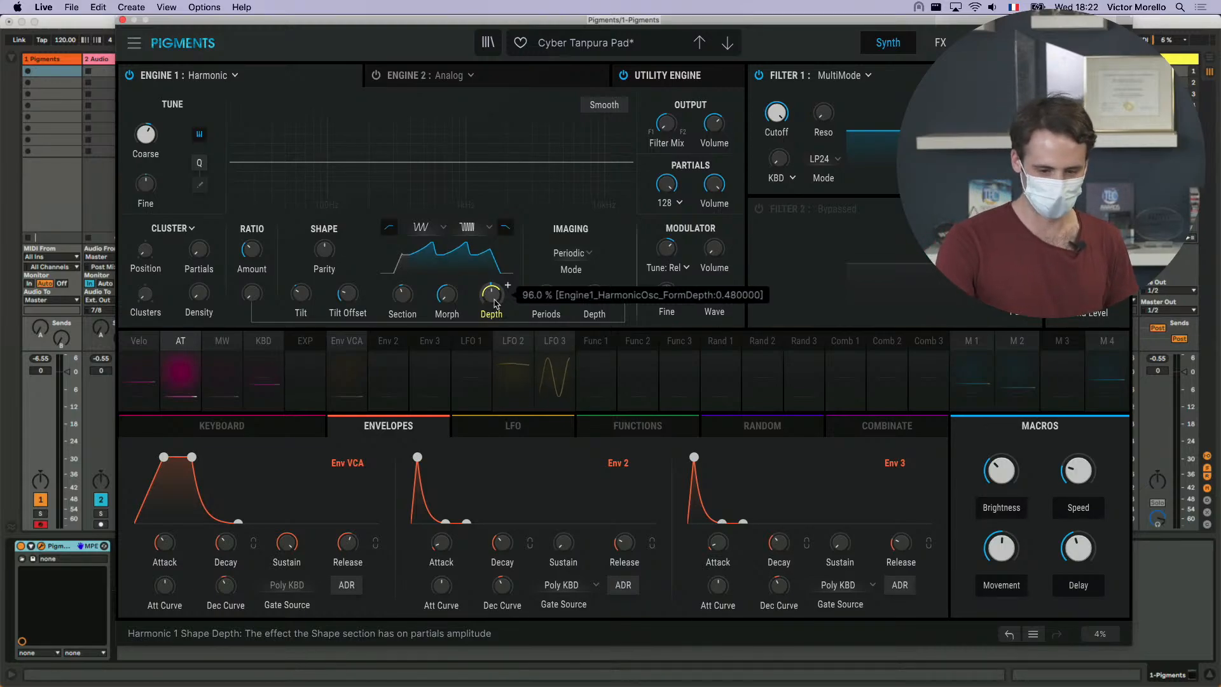
- Reduce the number of partials to about four and raise the Ratio Amount above 1.00 to spread them apart
mouse_move(249, 255)
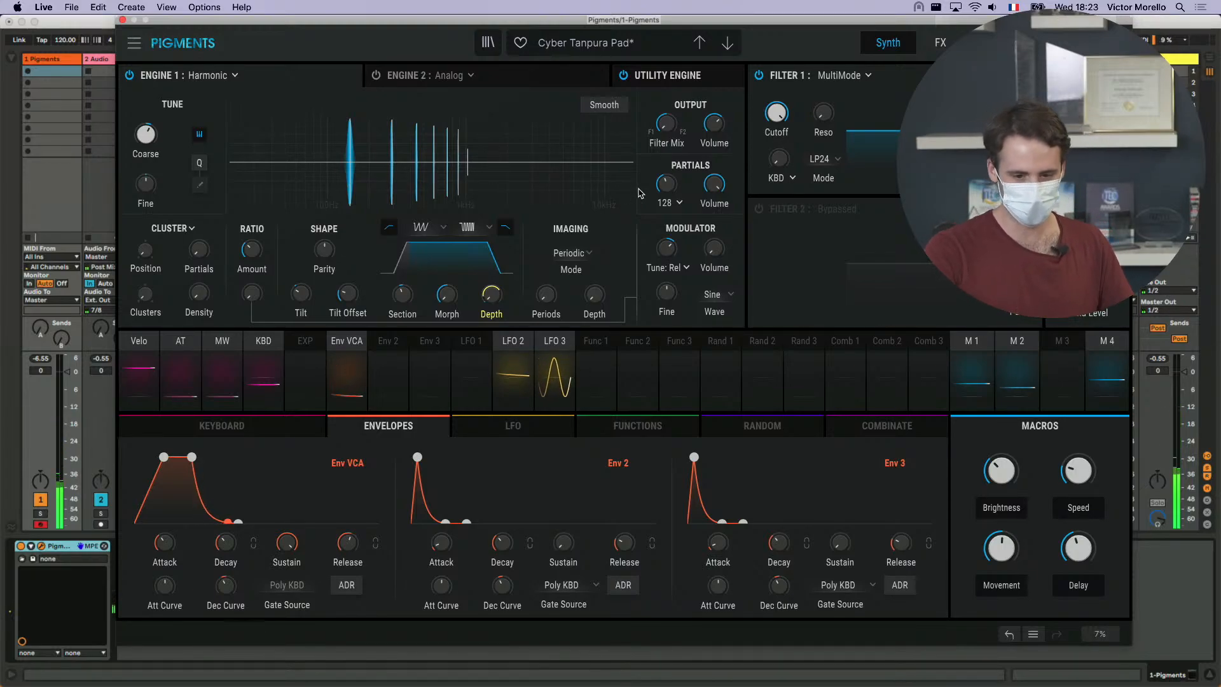
drag(674, 178, 684, 174)
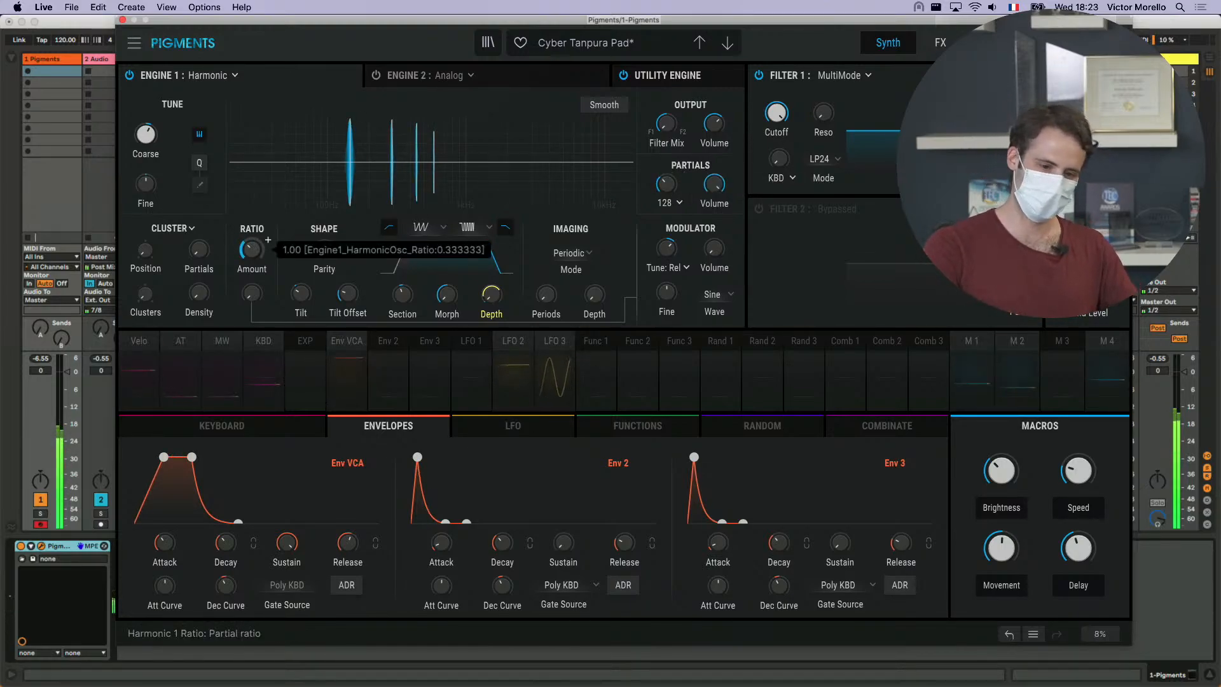
scroll(267, 240, up, 3)
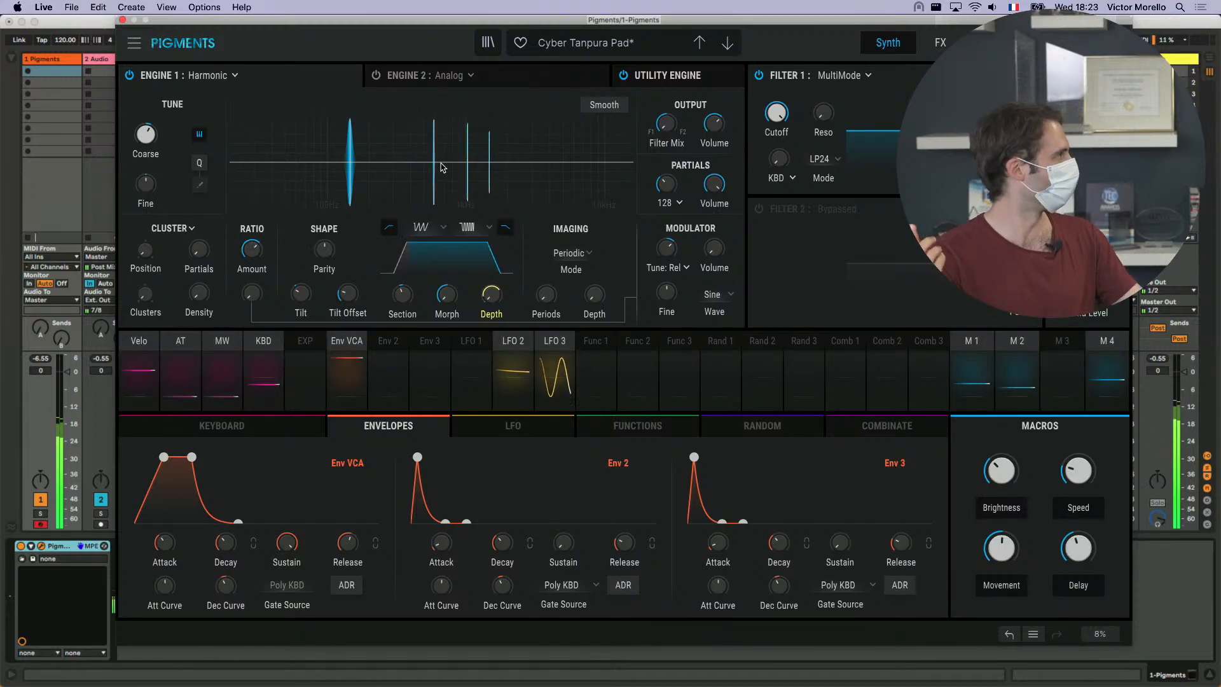
- Sweep the Ratio Amount up to 4.00 and its 5.00 maximum while auditioning, and reset it to its default
scroll(267, 240, up, 1)
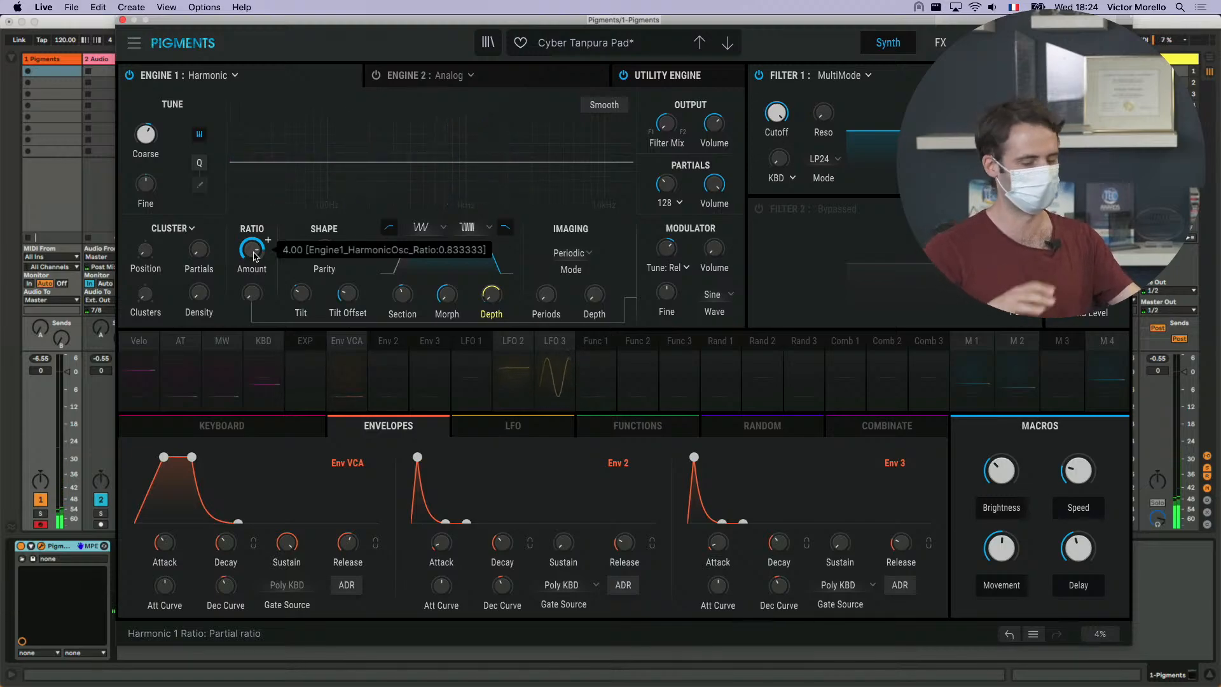
scroll(255, 257, up, 5)
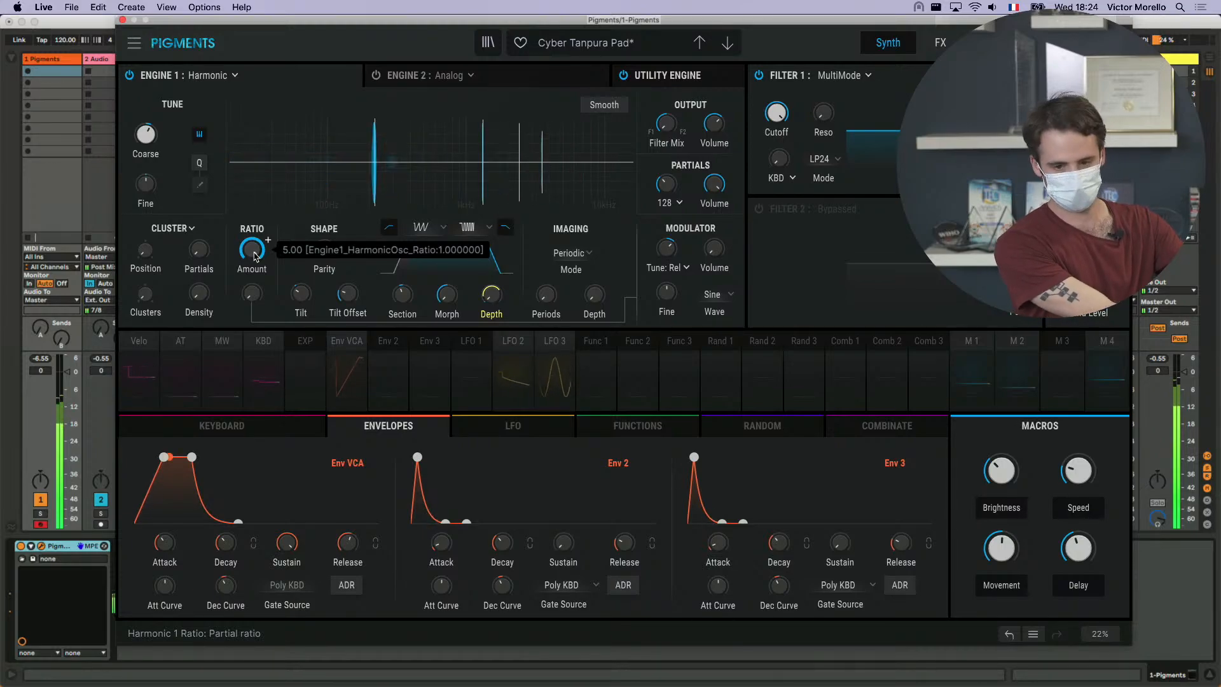
double_click(252, 249)
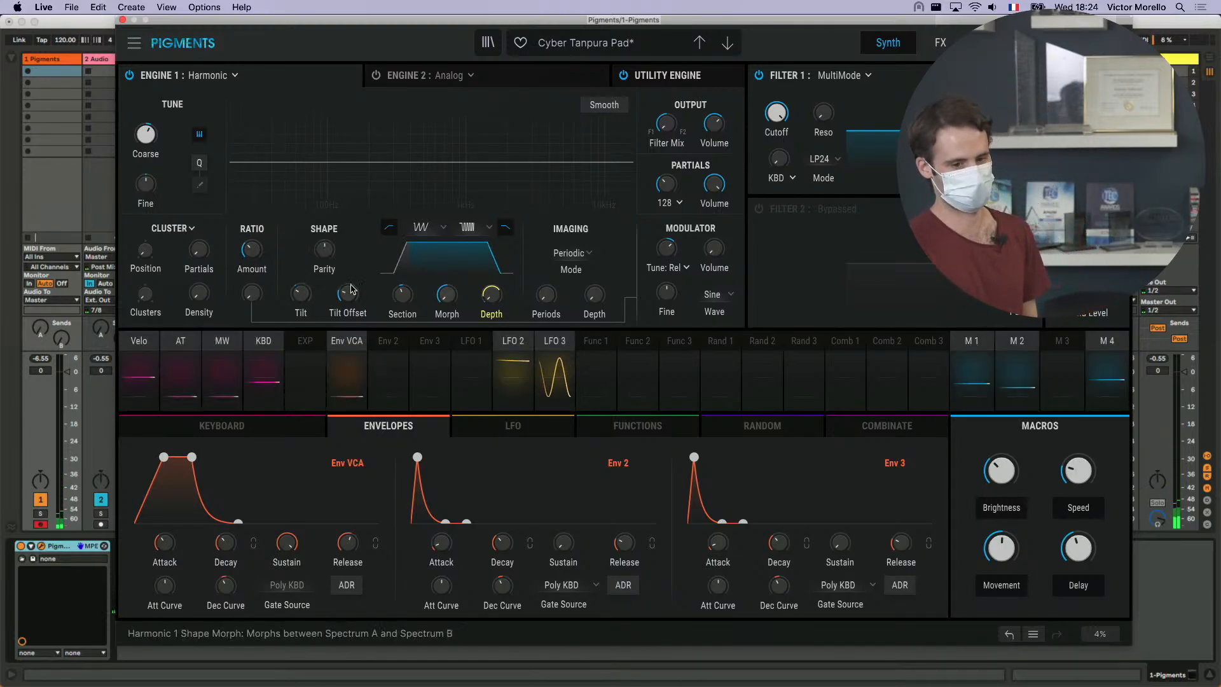
mouse_move(253, 254)
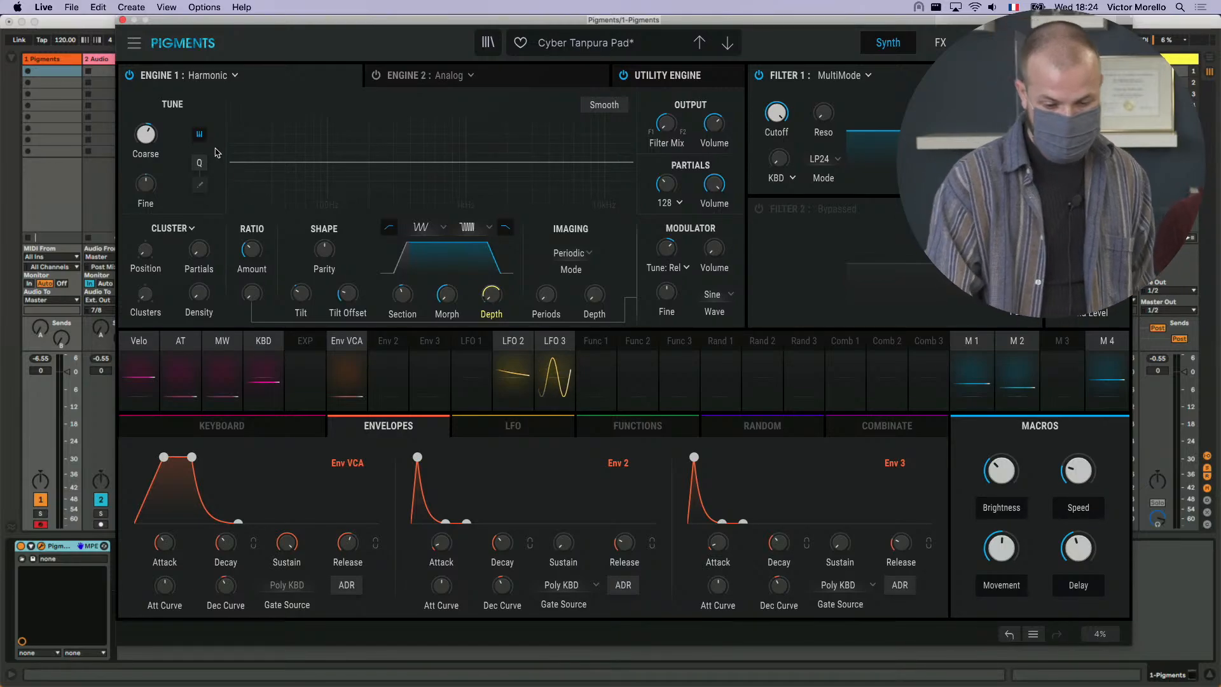
- Start a new default preset and switch Engine 1 to the Harmonic type
click(232, 77)
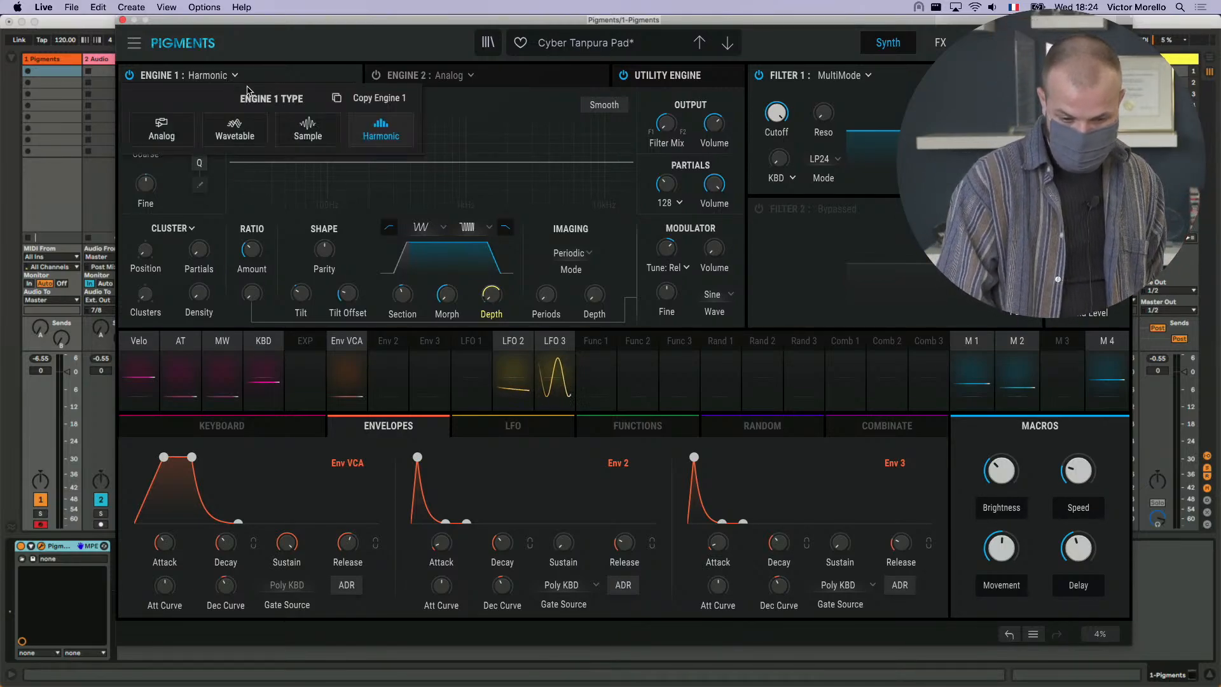
click(136, 44)
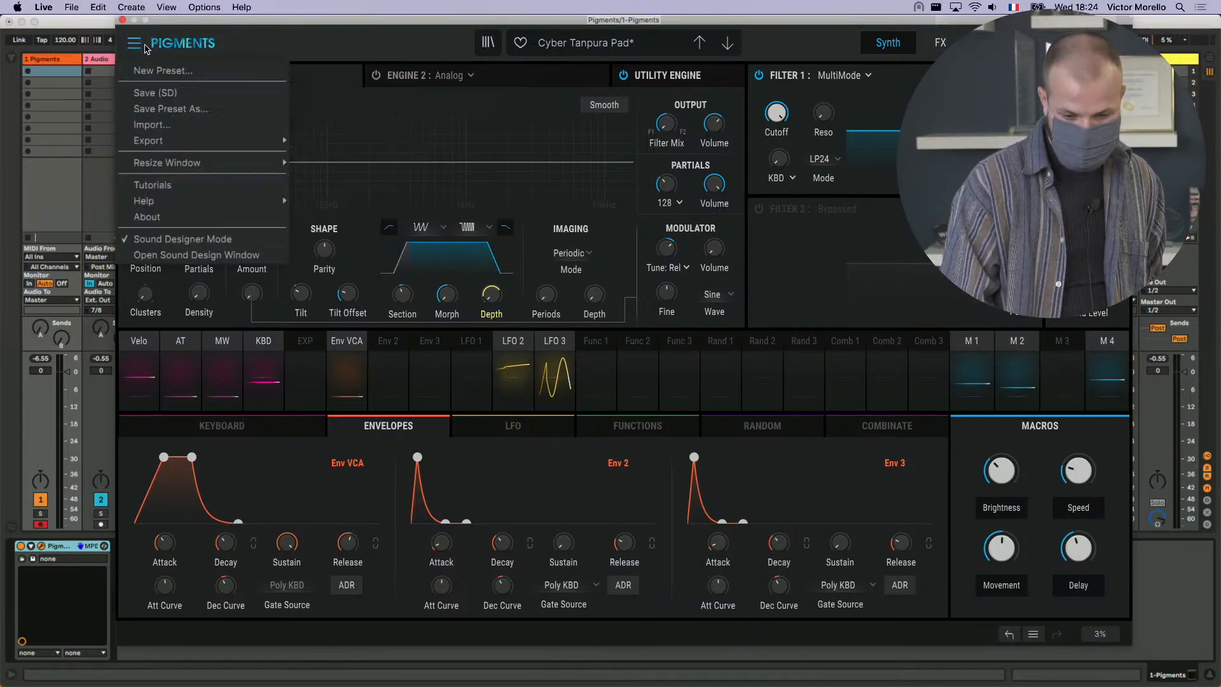
click(163, 70)
click(299, 105)
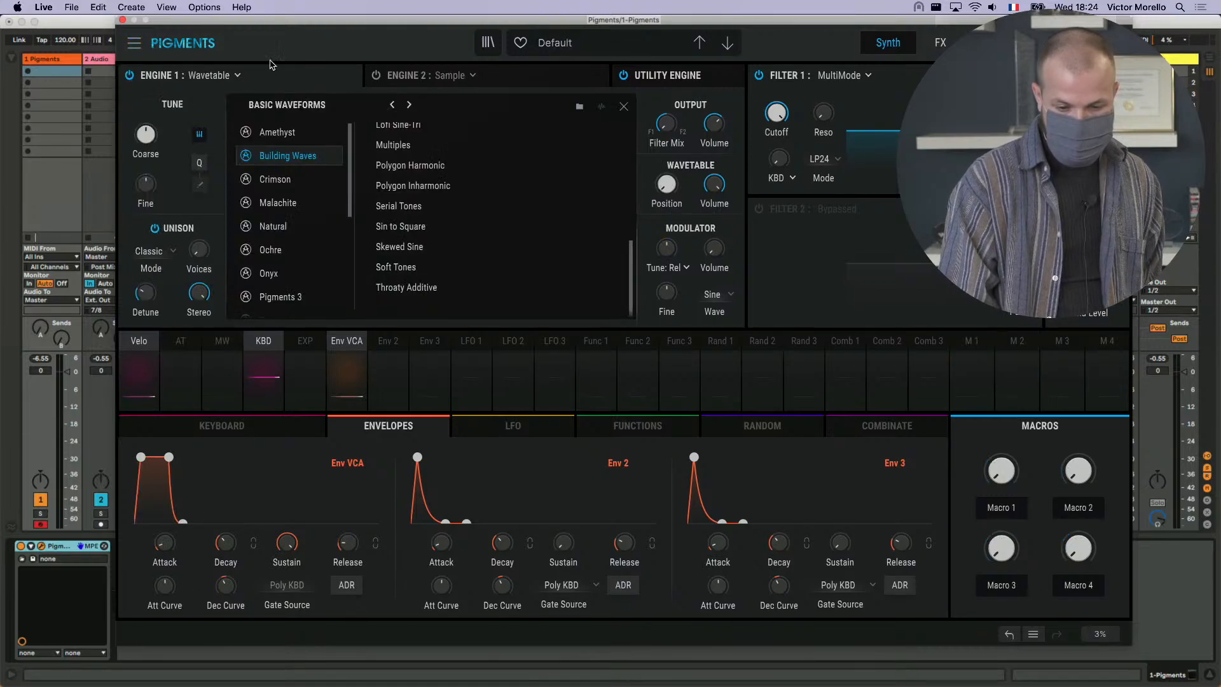
click(205, 79)
click(381, 132)
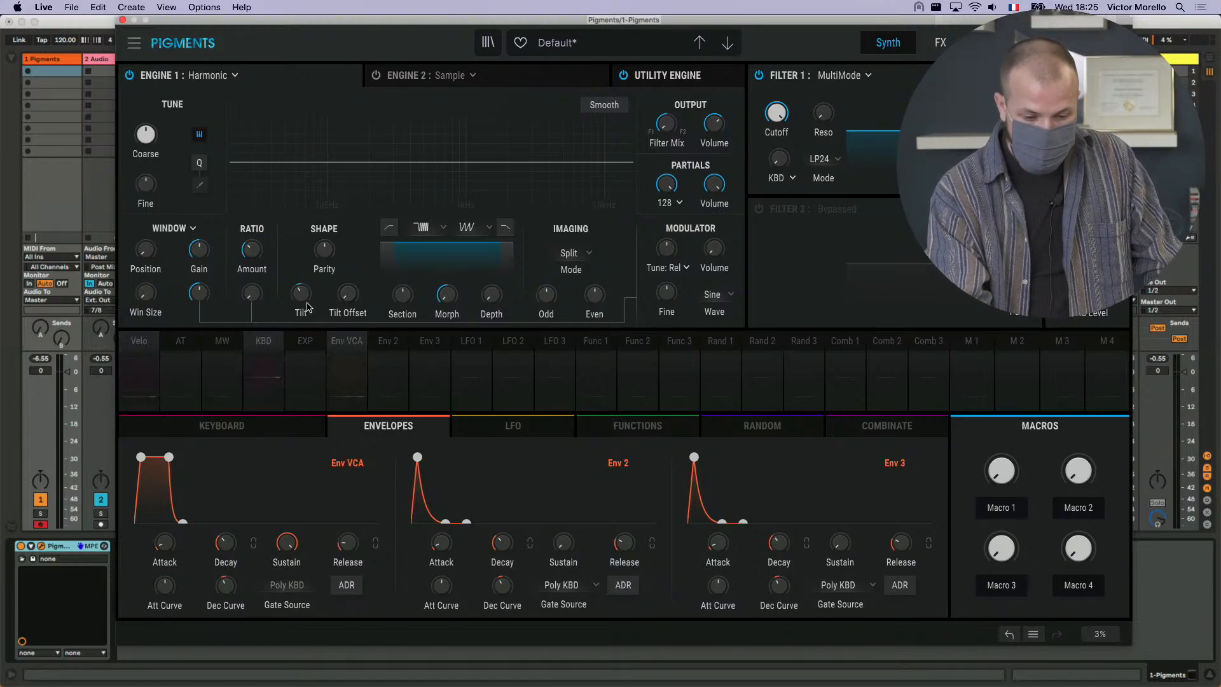
- Adjust the spectrum Tilt, enlarge the partial window and move it to the middle of the spectrum
drag(306, 298, 305, 308)
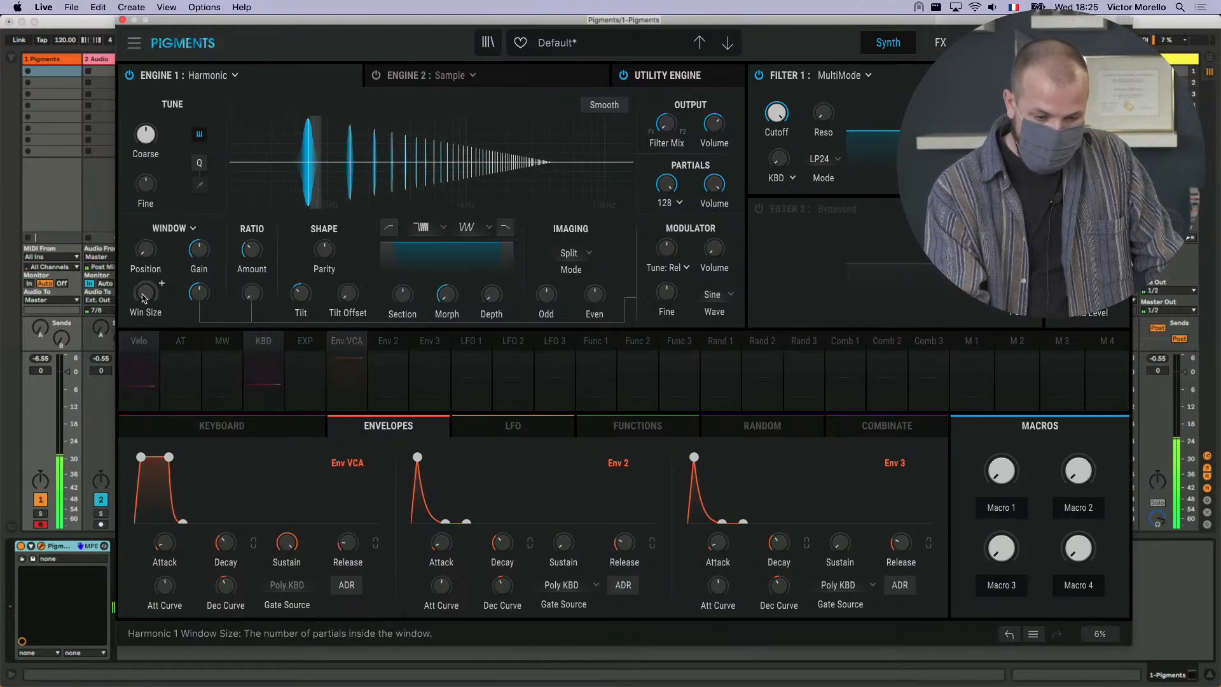
drag(146, 292, 151, 258)
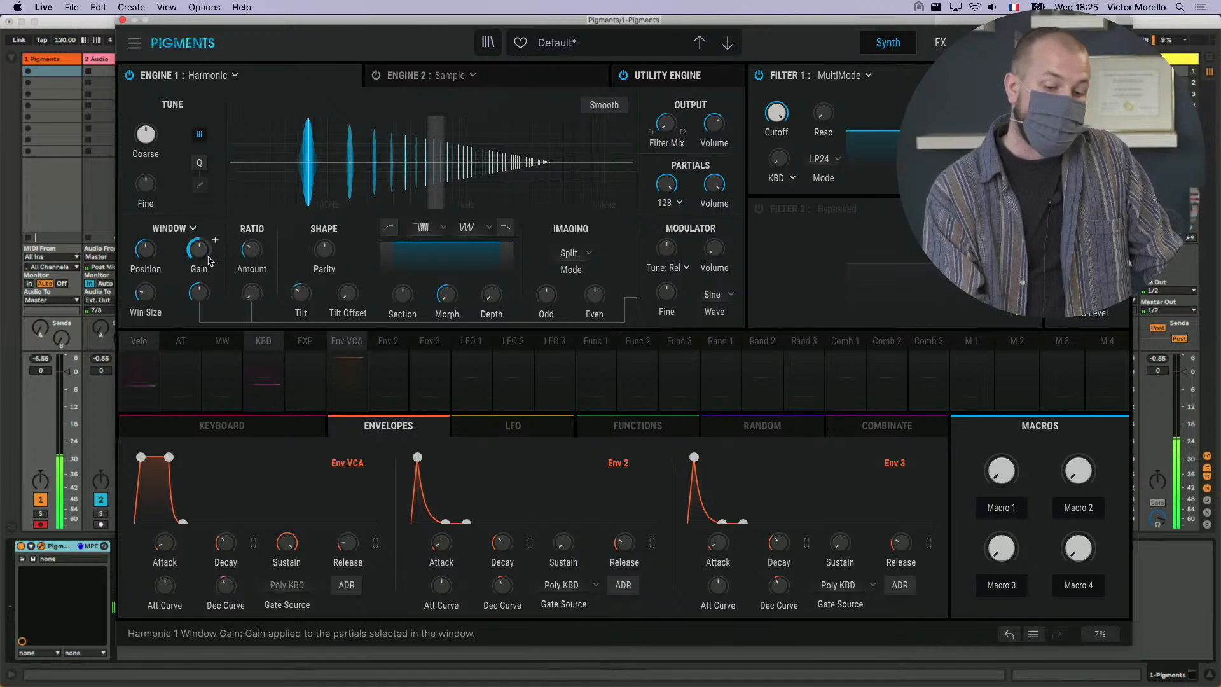
- Audition the window Gain at its maximum over the middle partials and bring it back near the centre
mouse_move(209, 261)
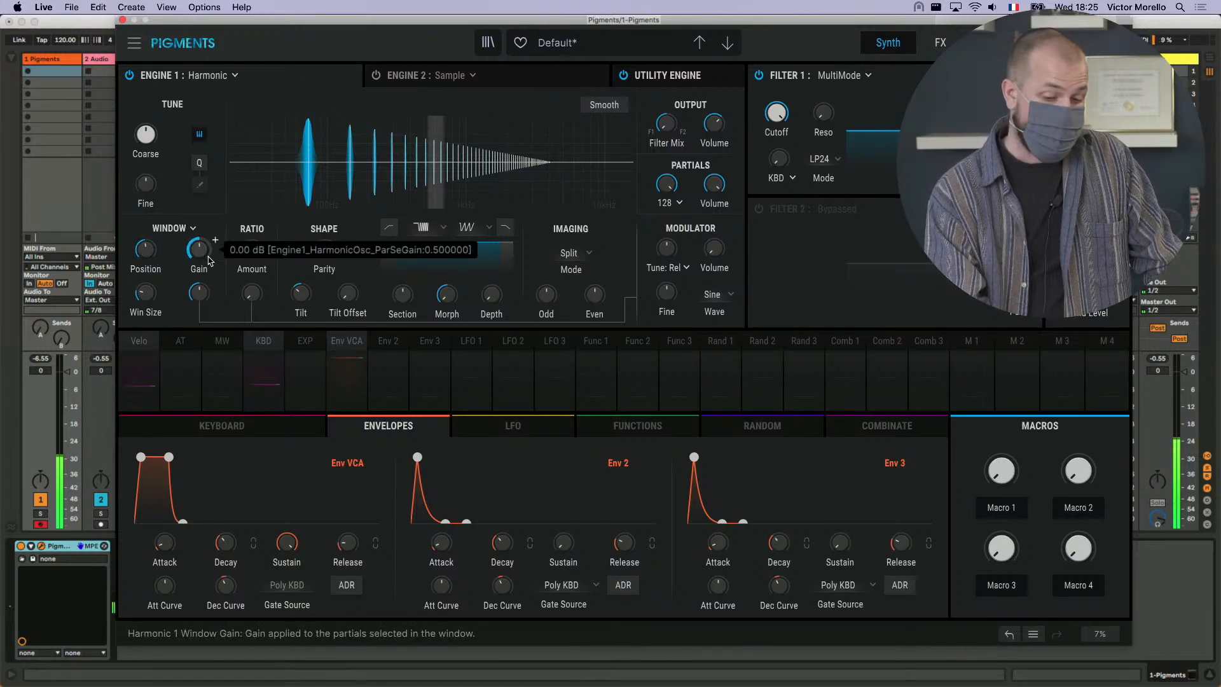
drag(208, 259, 150, 260)
mouse_move(196, 255)
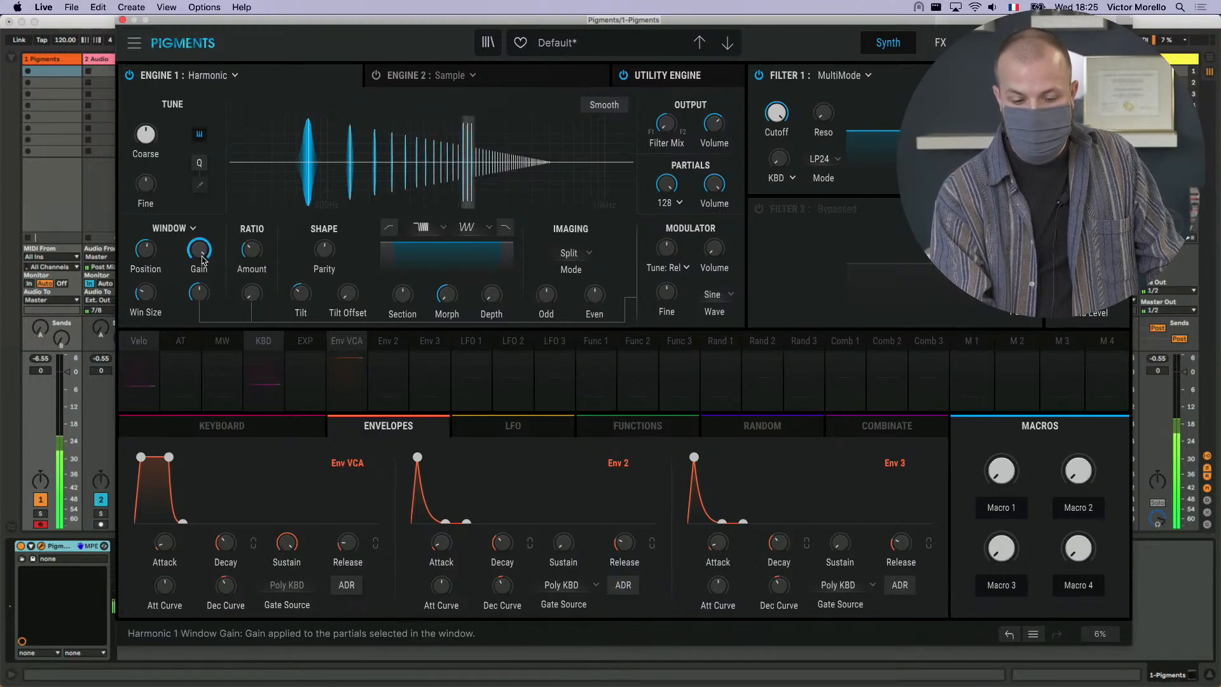
mouse_move(199, 249)
mouse_down()
mouse_move(199, 273)
mouse_move(147, 256)
mouse_move(147, 276)
mouse_move(147, 262)
mouse_move(199, 252)
mouse_up()
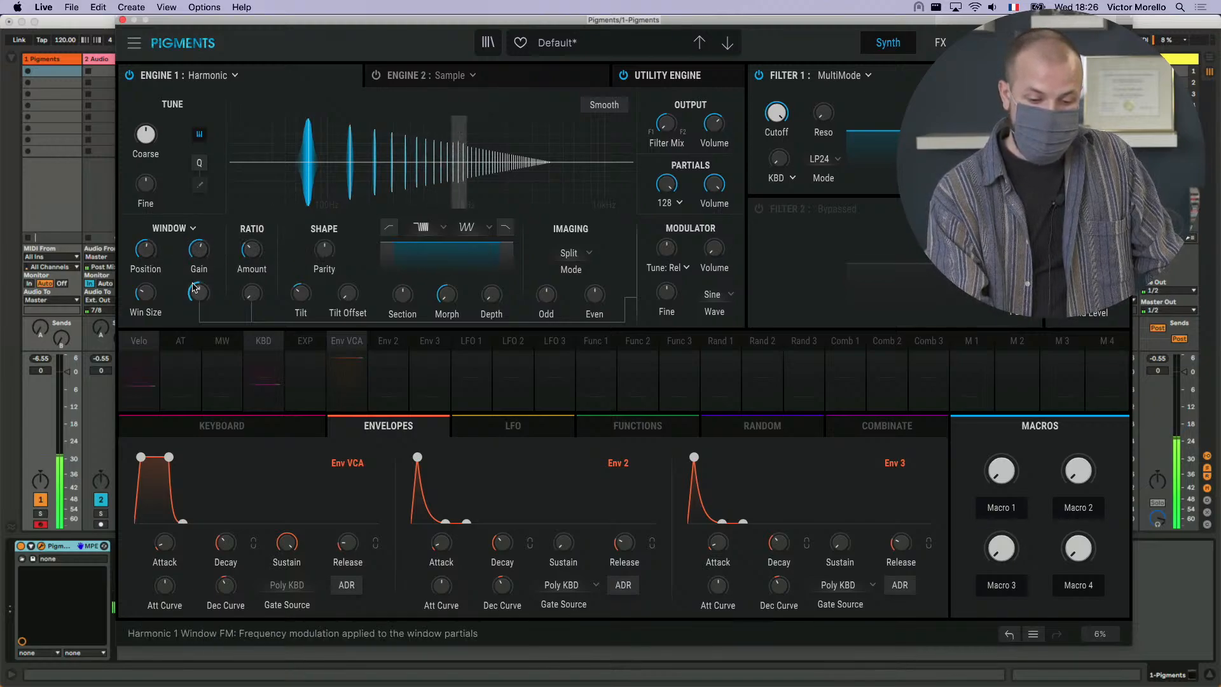
- Audition a raised Window FM with a higher Ratio Amount and the window Position at 6.26, and return the Window FM to 0.00
drag(199, 294, 199, 285)
drag(251, 249, 251, 237)
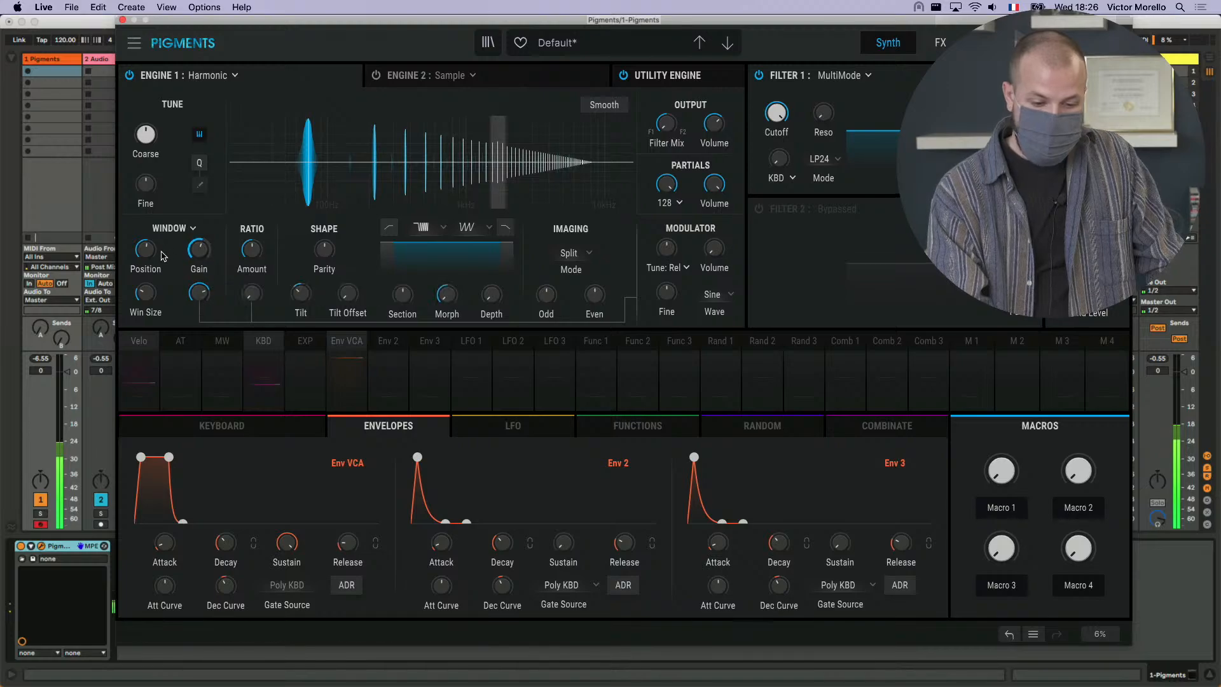
drag(145, 249, 145, 256)
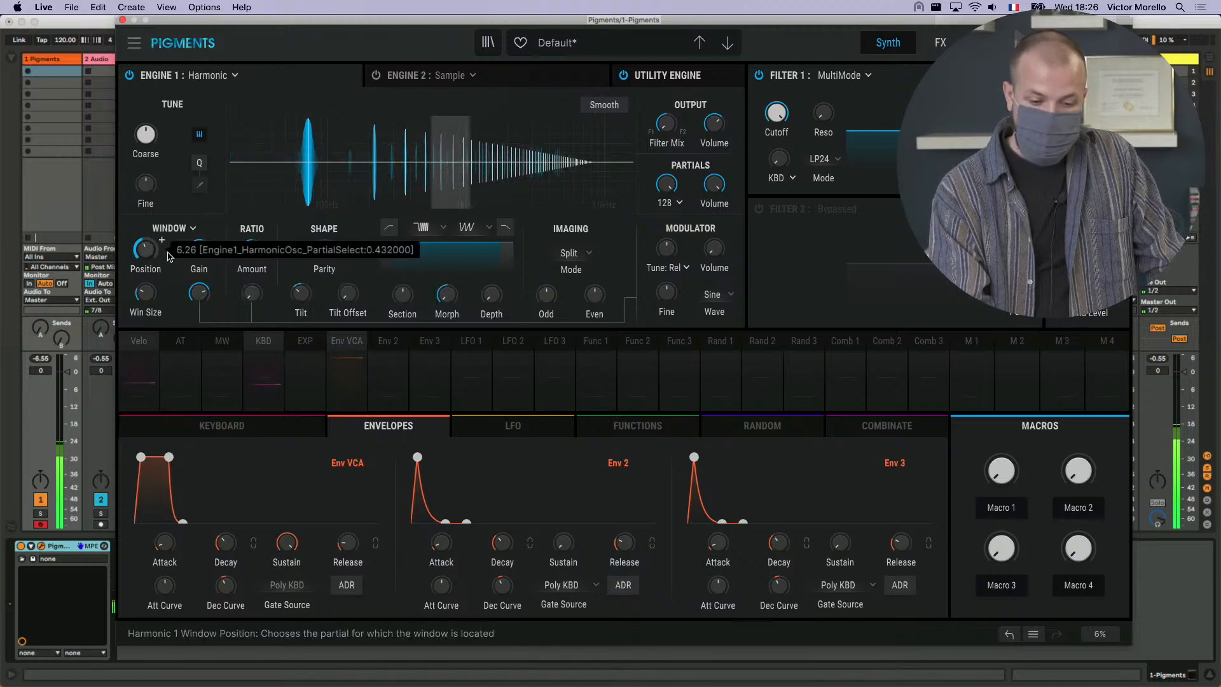
mouse_move(201, 291)
mouse_down()
mouse_move(252, 293)
mouse_move(200, 299)
mouse_up()
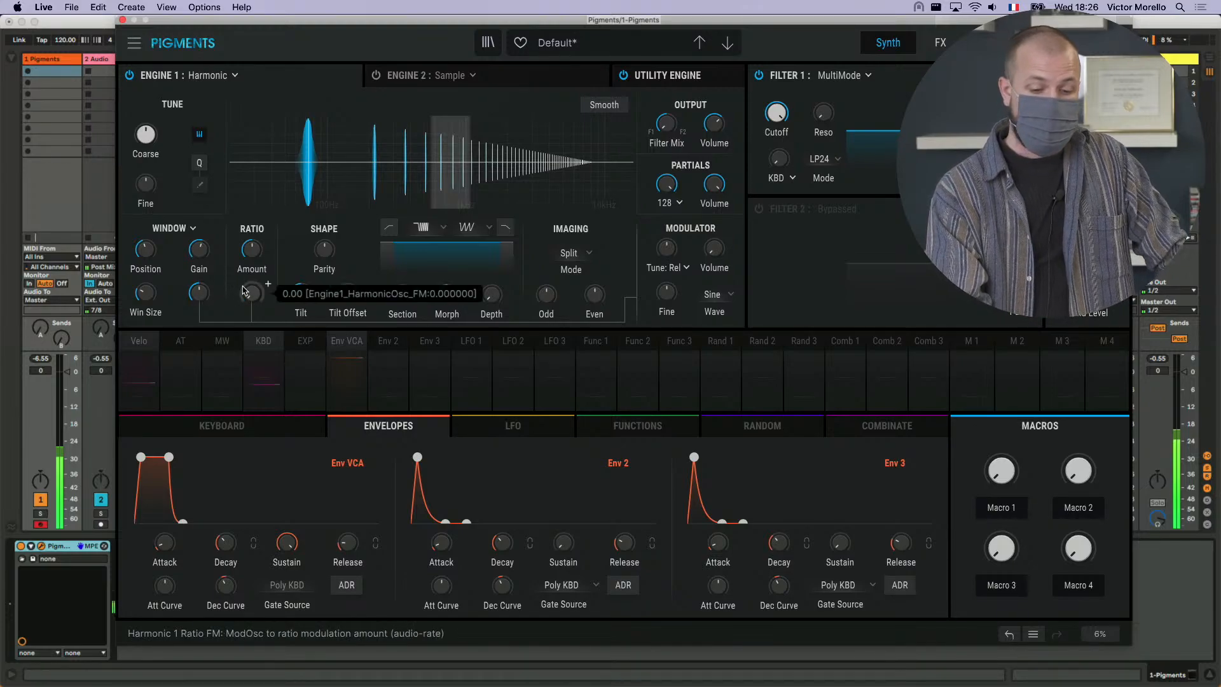
- Raise the Ratio FM amount, and move the partial window down to the lowest partials with a smaller window size
mouse_move(258, 297)
drag(257, 296, 257, 276)
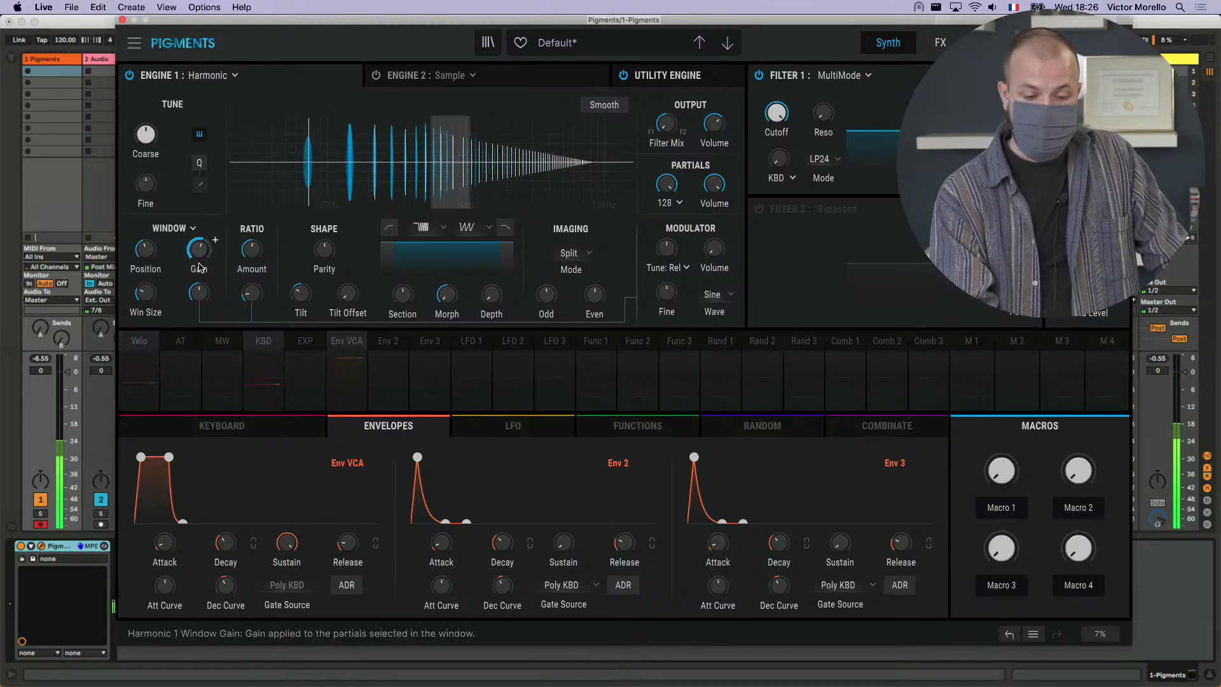
mouse_move(153, 258)
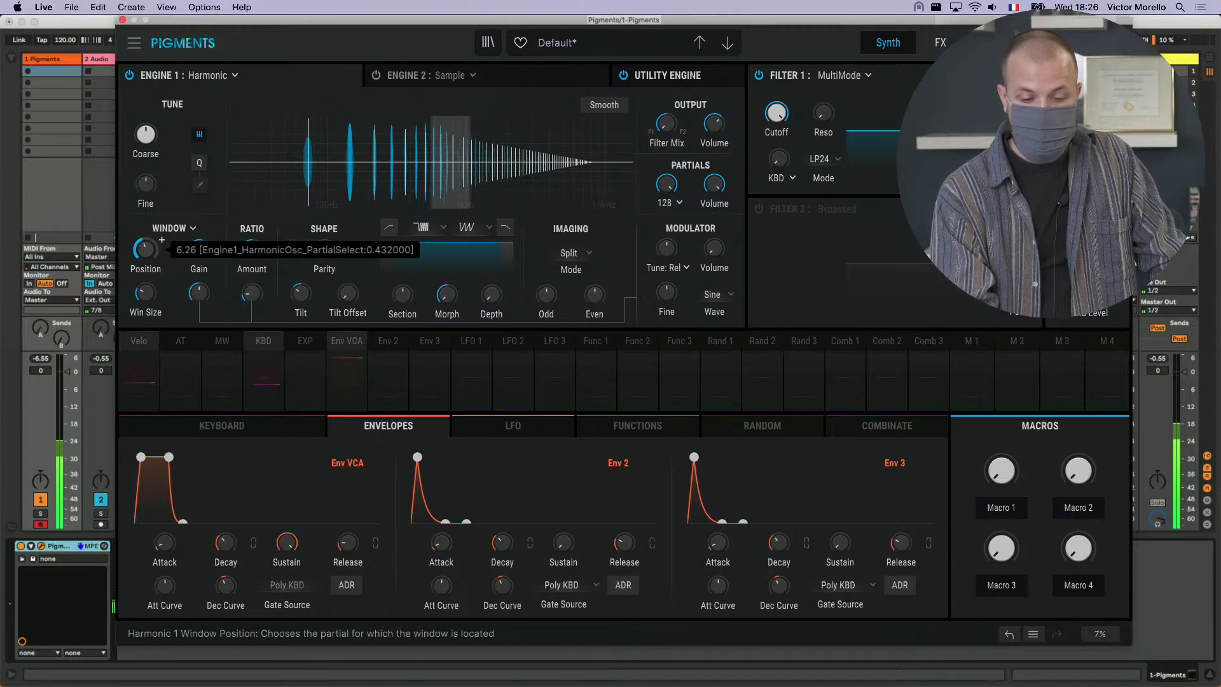
drag(153, 258, 161, 295)
mouse_move(153, 301)
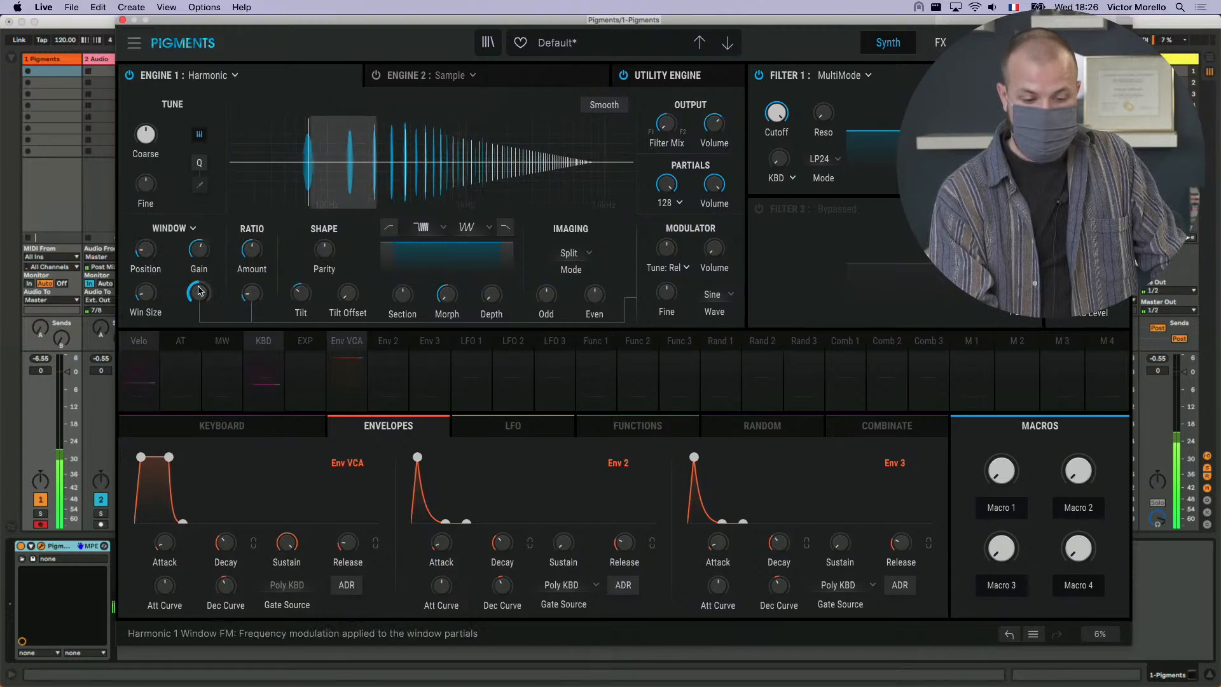
- Turn the Window FM slightly below zero to modulate the lowest partials
mouse_move(201, 293)
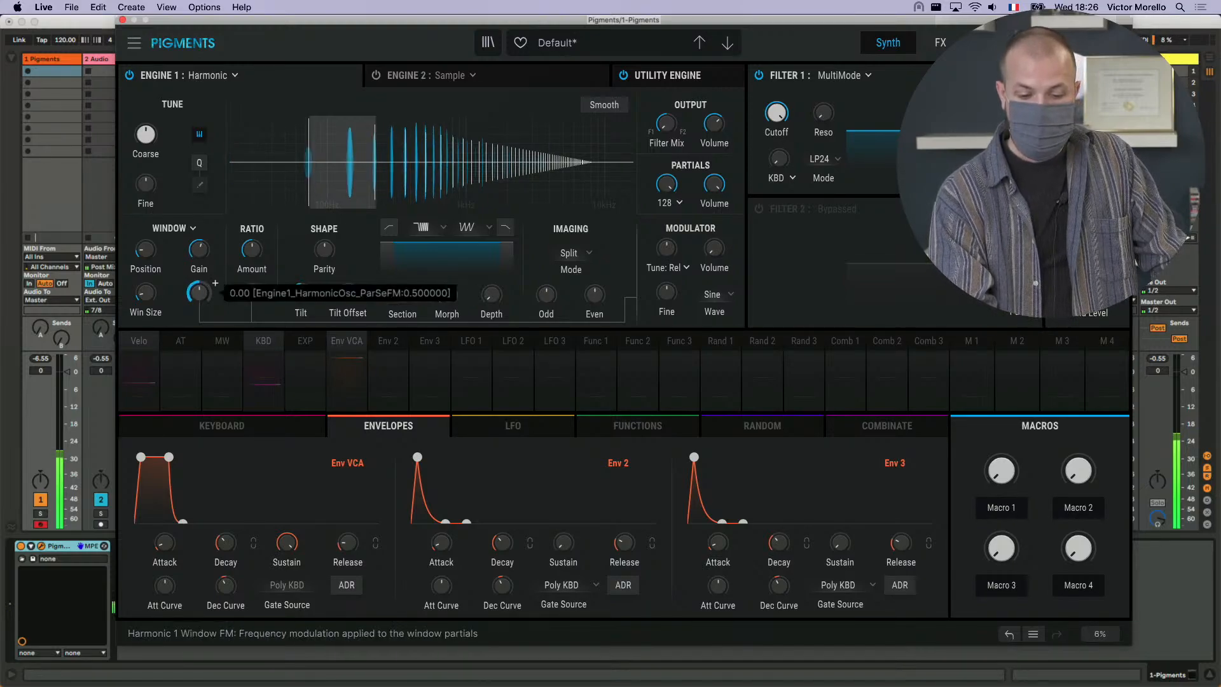
drag(198, 293, 197, 301)
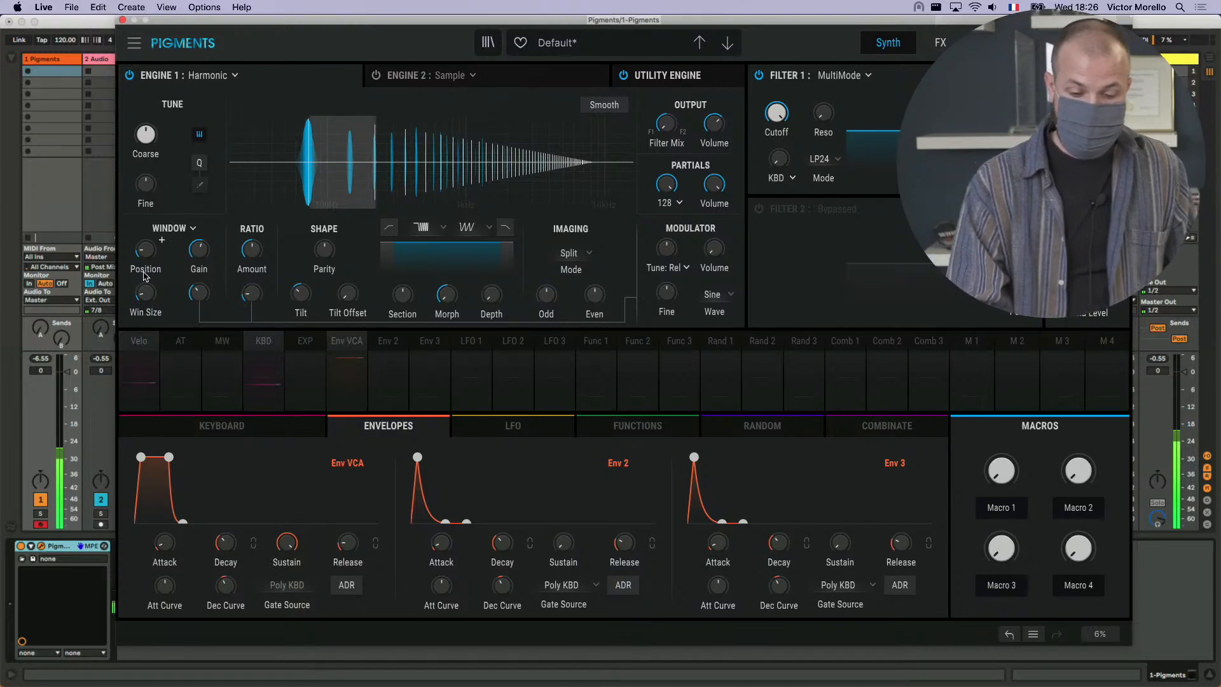
mouse_move(195, 256)
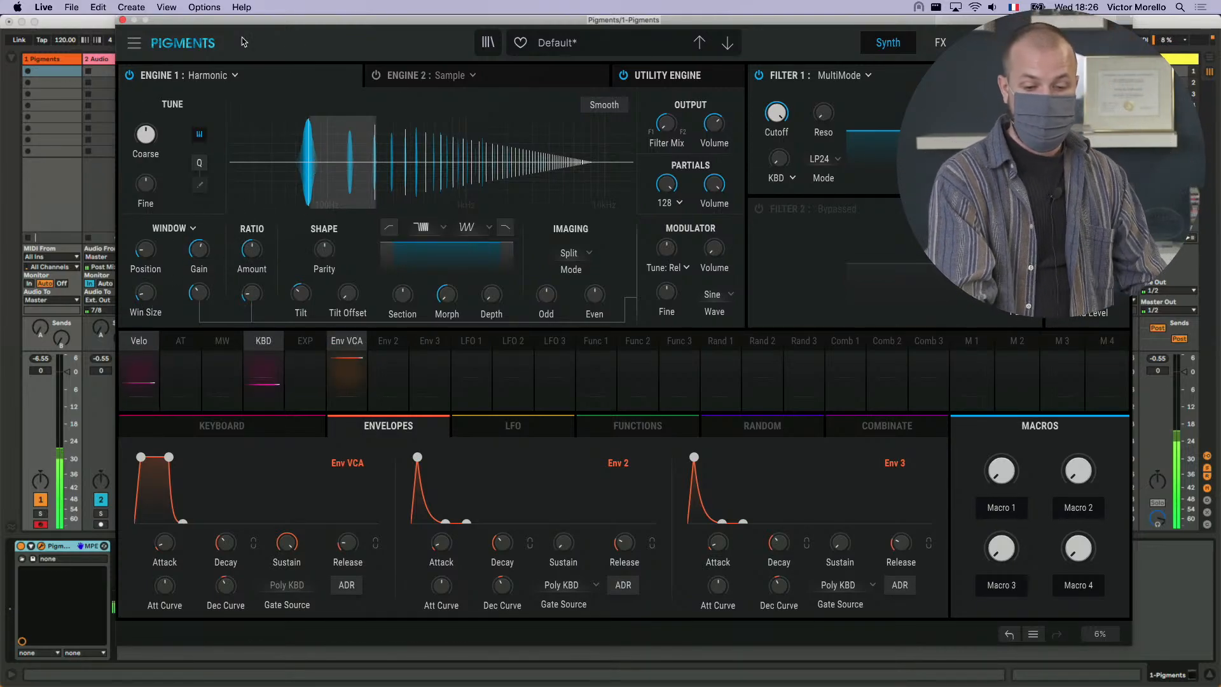
- Load the Fifth Neuron preset from the Livestream playlist and return to its Harmonic engine settings
click(488, 43)
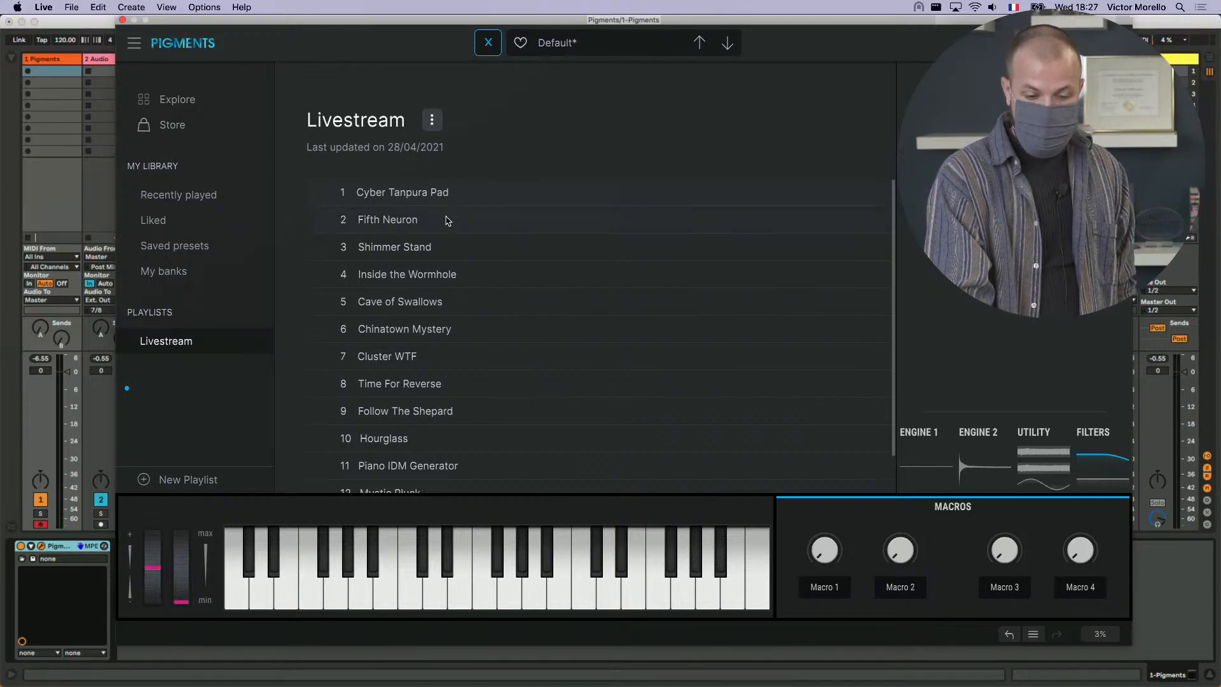
click(407, 219)
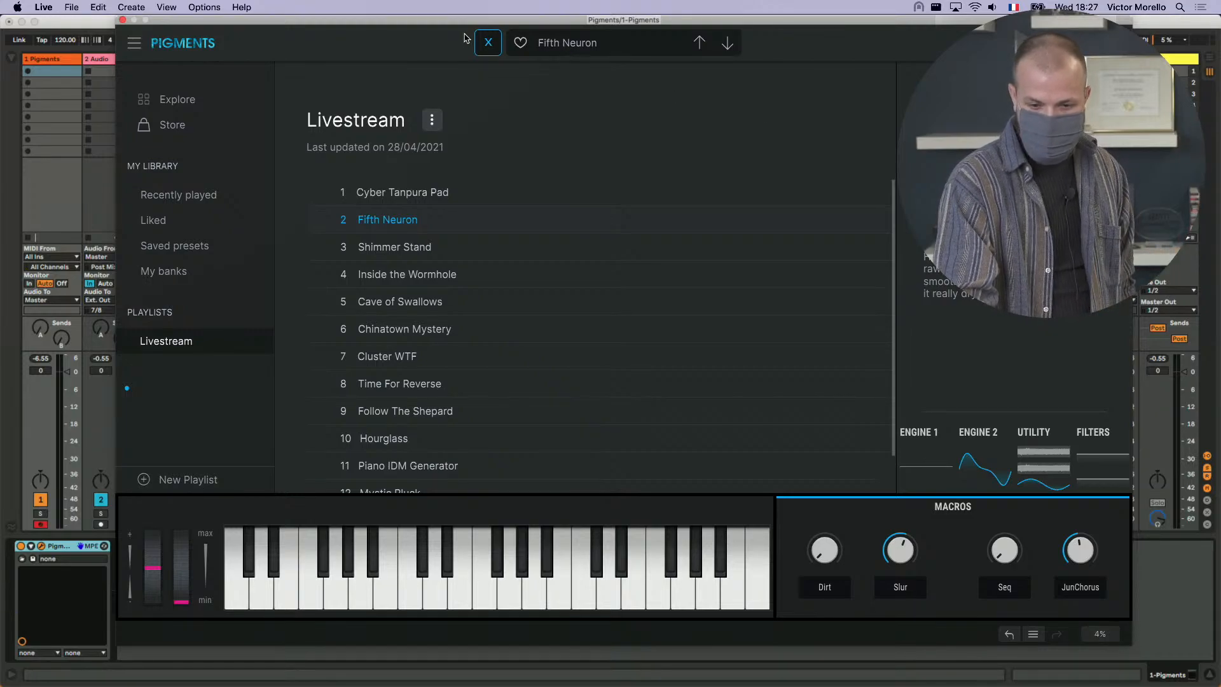
click(492, 45)
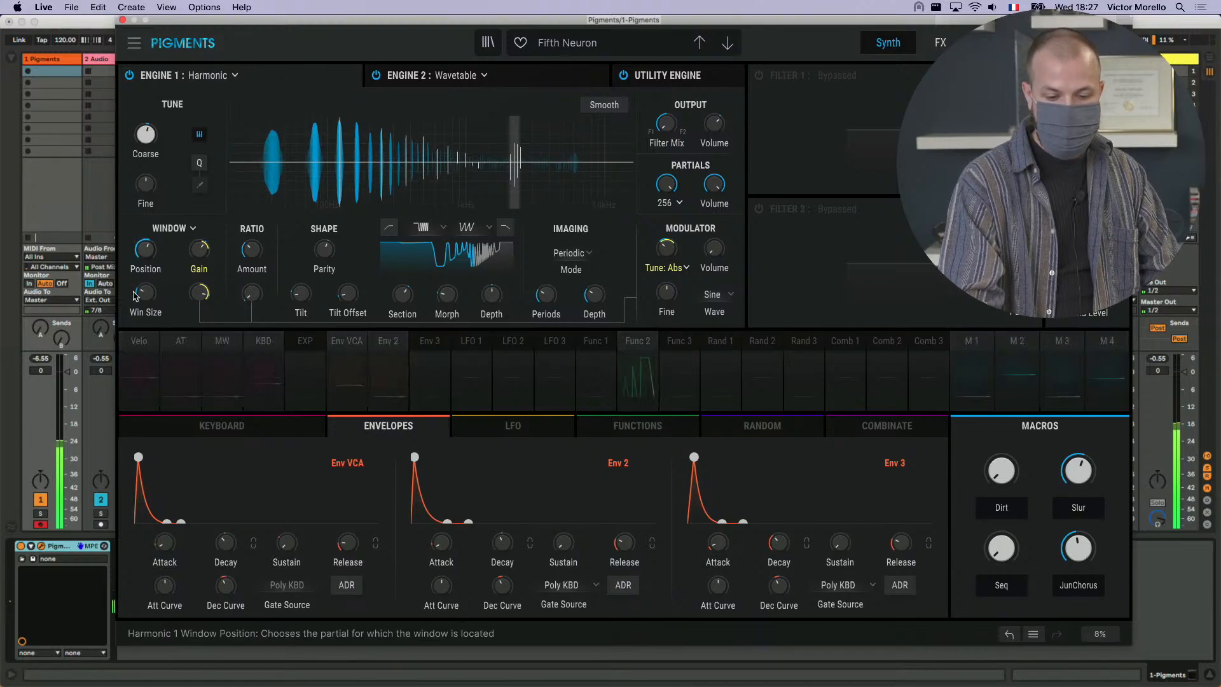
- Vary the window Gain and Window FM of the patch, raise the Ratio FM, and turn the Window FM down
mouse_move(199, 248)
mouse_down()
mouse_move(215, 240)
mouse_move(204, 256)
mouse_up()
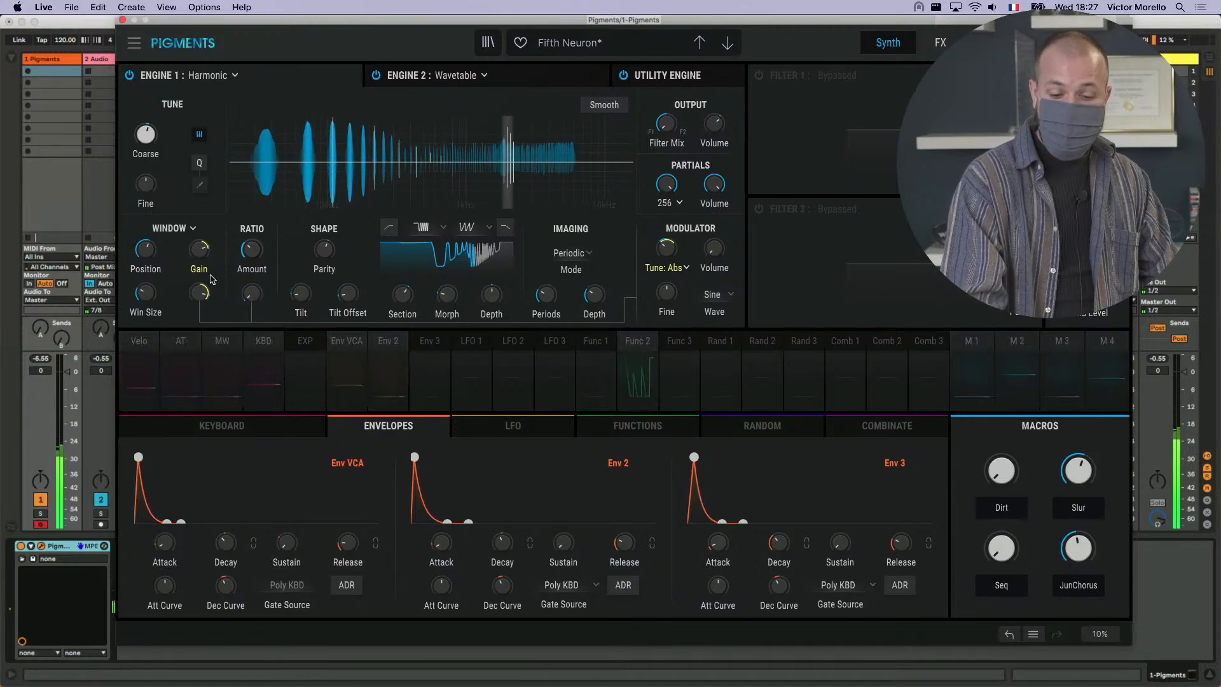
drag(199, 296, 199, 288)
drag(199, 293, 260, 284)
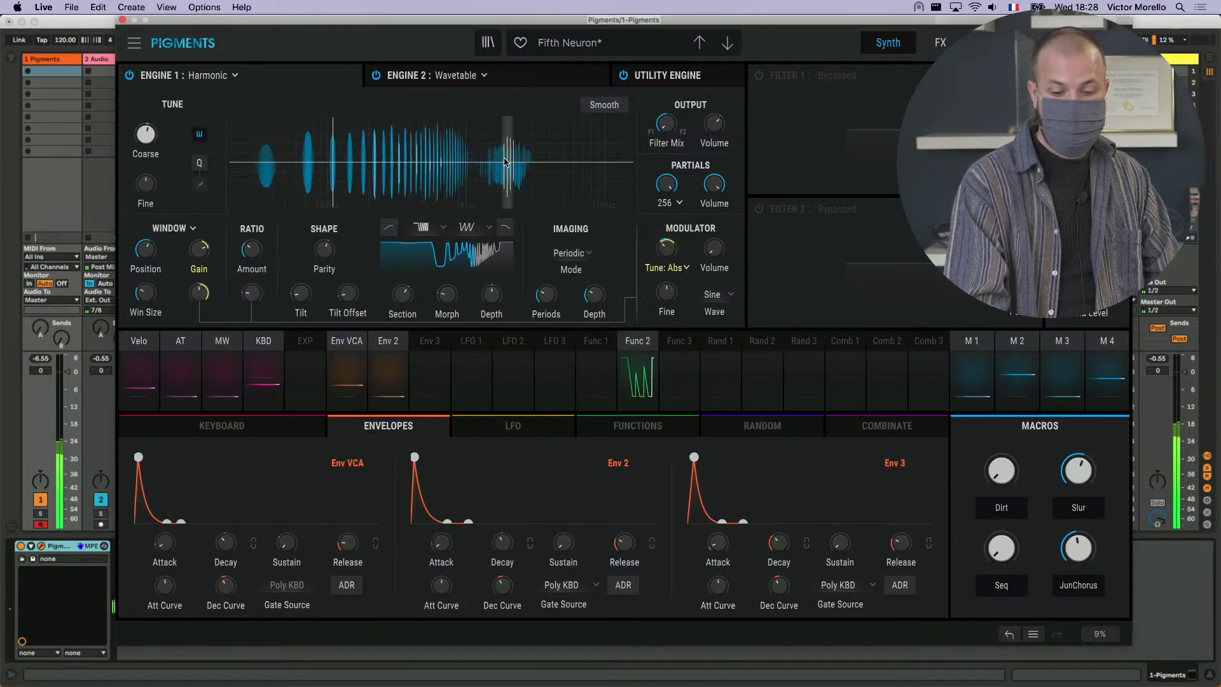
mouse_move(202, 294)
drag(201, 294, 200, 337)
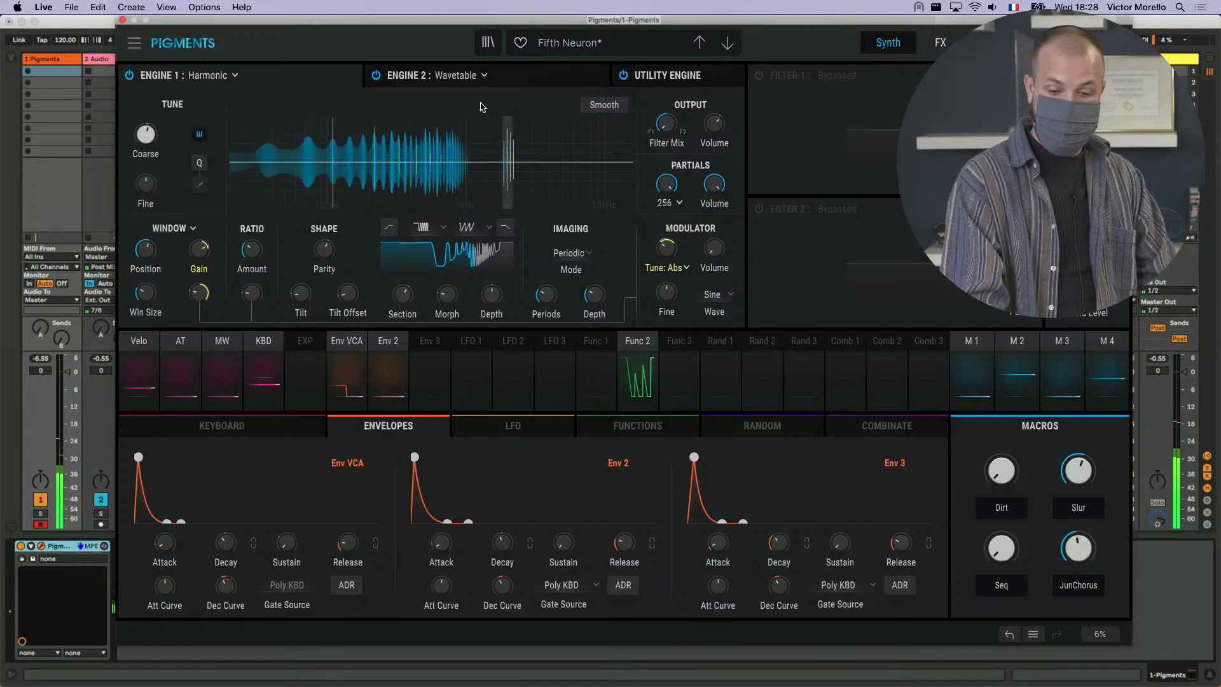
- Replace the Fifth Neuron patch with a new default preset and set Engine 1 to Harmonic
click(488, 43)
click(488, 43)
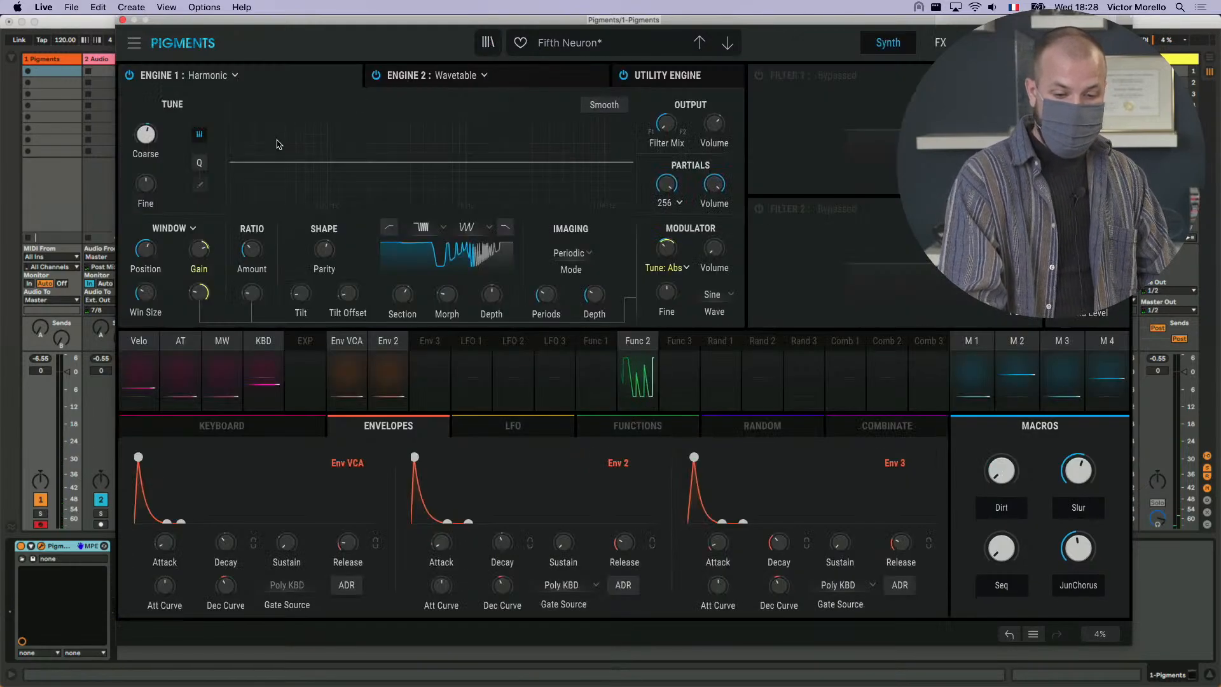
click(133, 42)
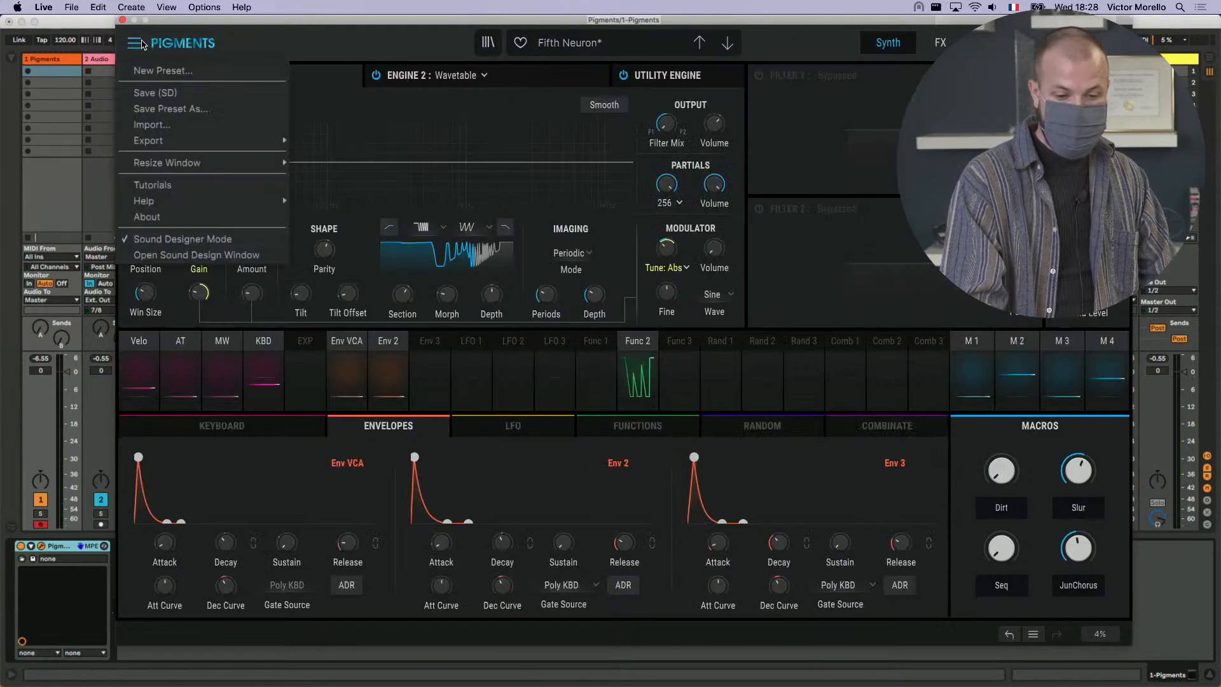
click(233, 75)
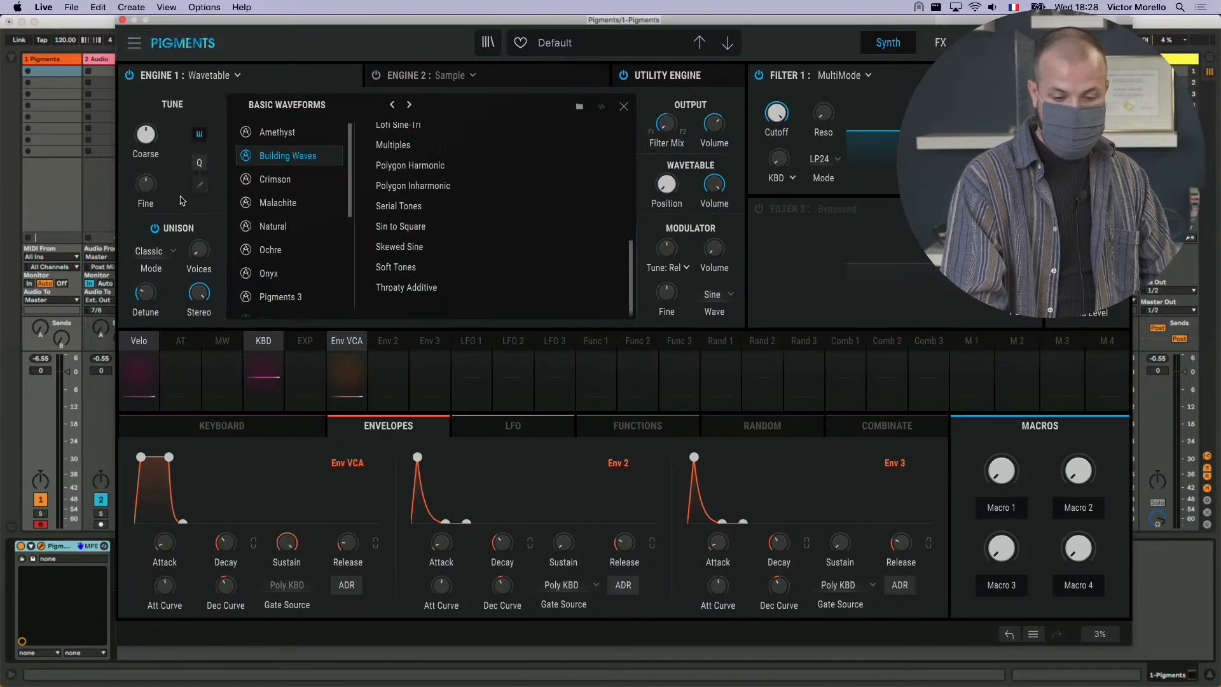
click(214, 81)
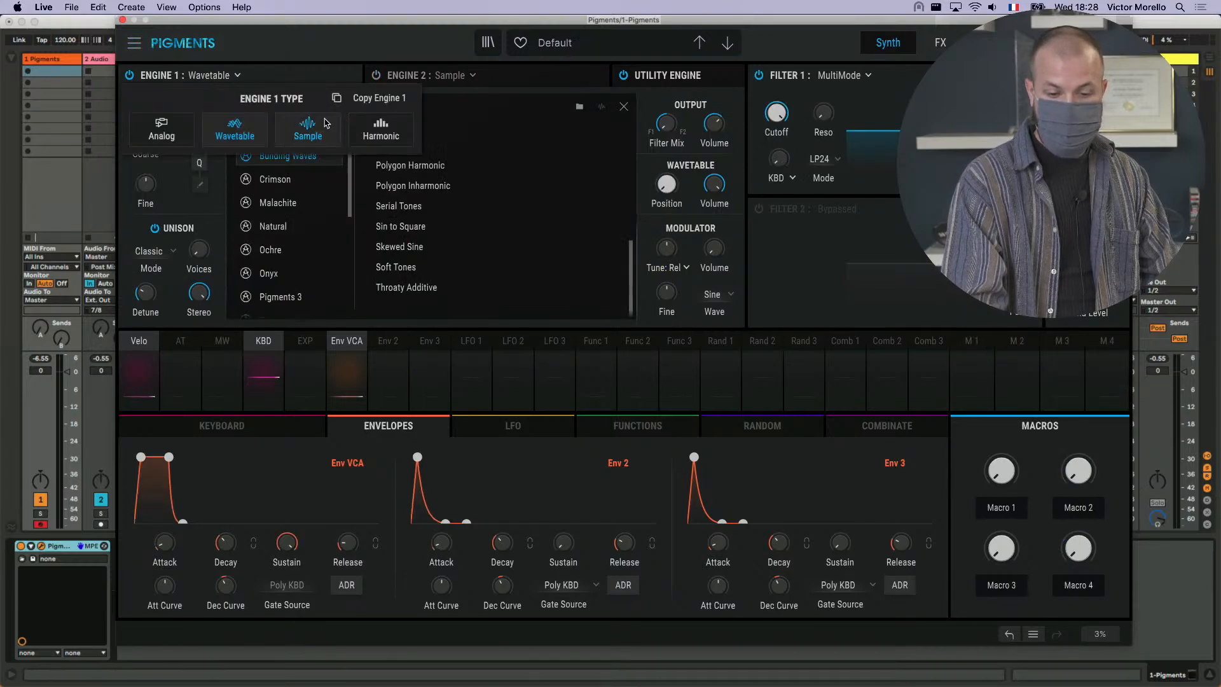
click(380, 137)
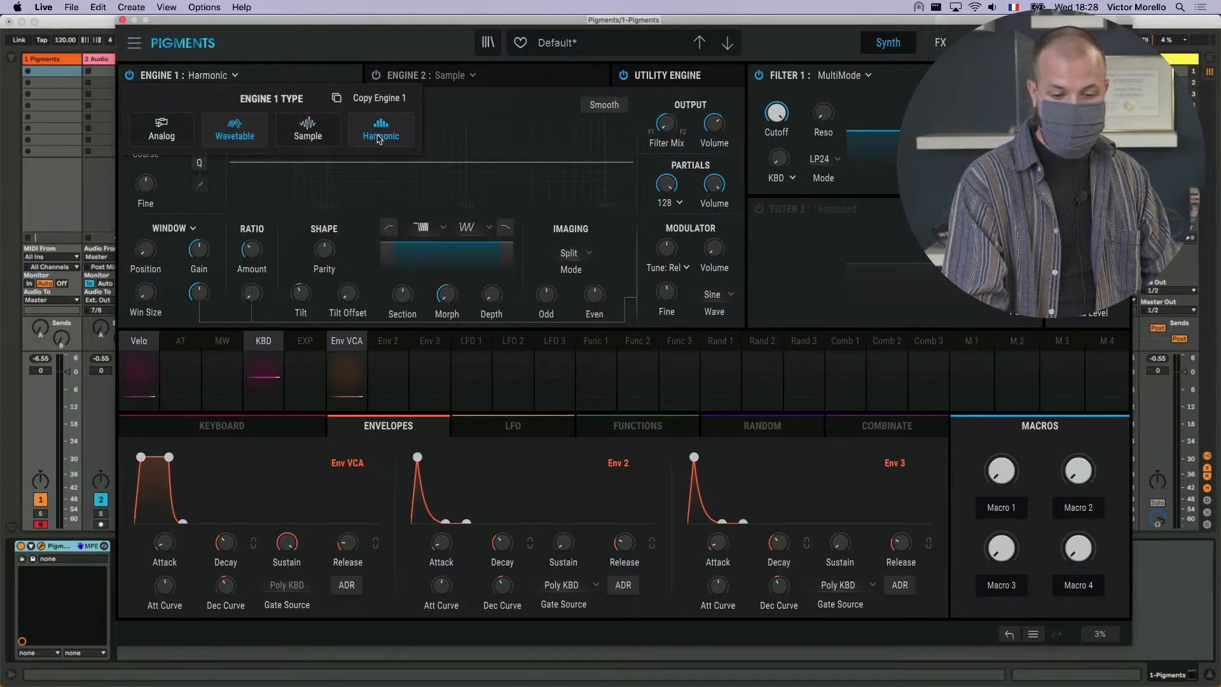
- Change the partial effect from Window to Cluster mode and set the cluster Position to 2
click(183, 229)
click(254, 283)
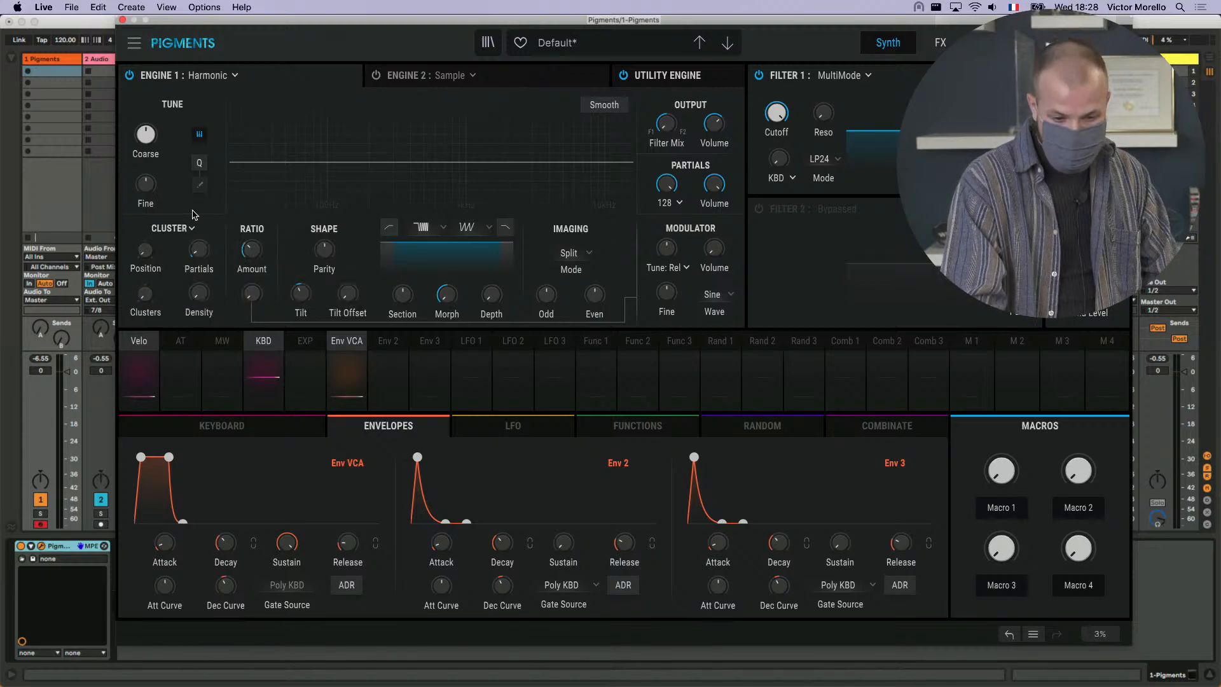
drag(145, 251, 146, 233)
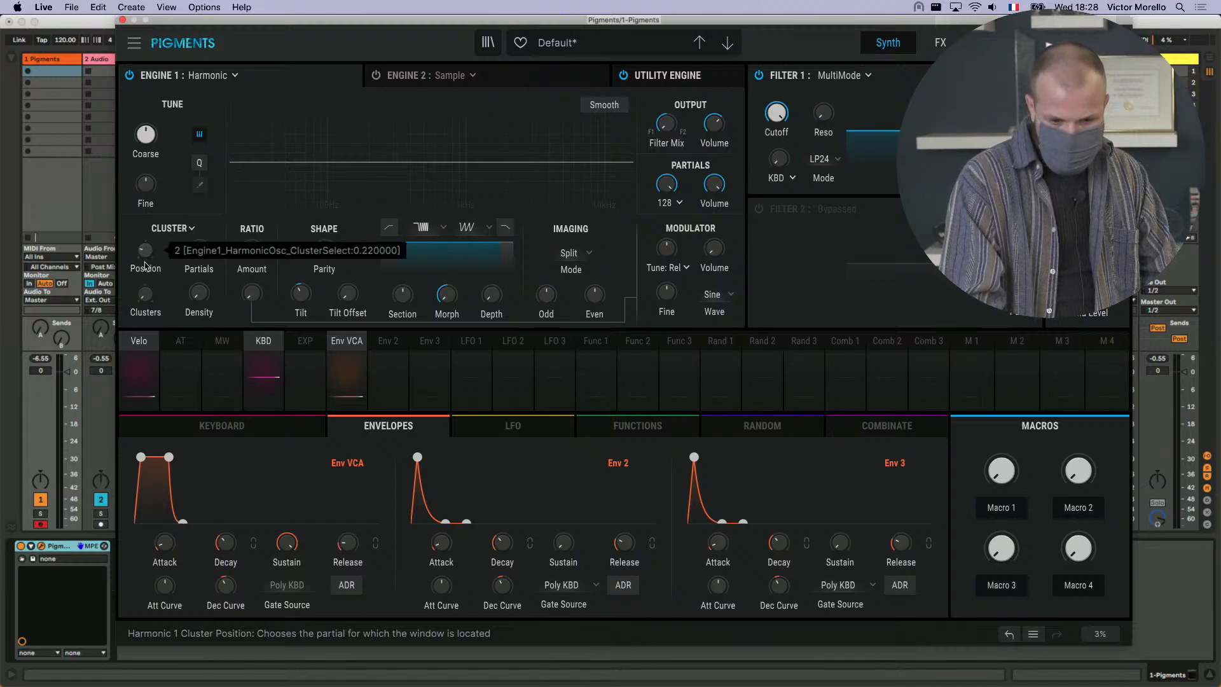
- Shape the cluster sound by adjusting Clusters and Tilt, raising Partials, and setting the cluster Density to about 98.7%
drag(146, 294, 145, 289)
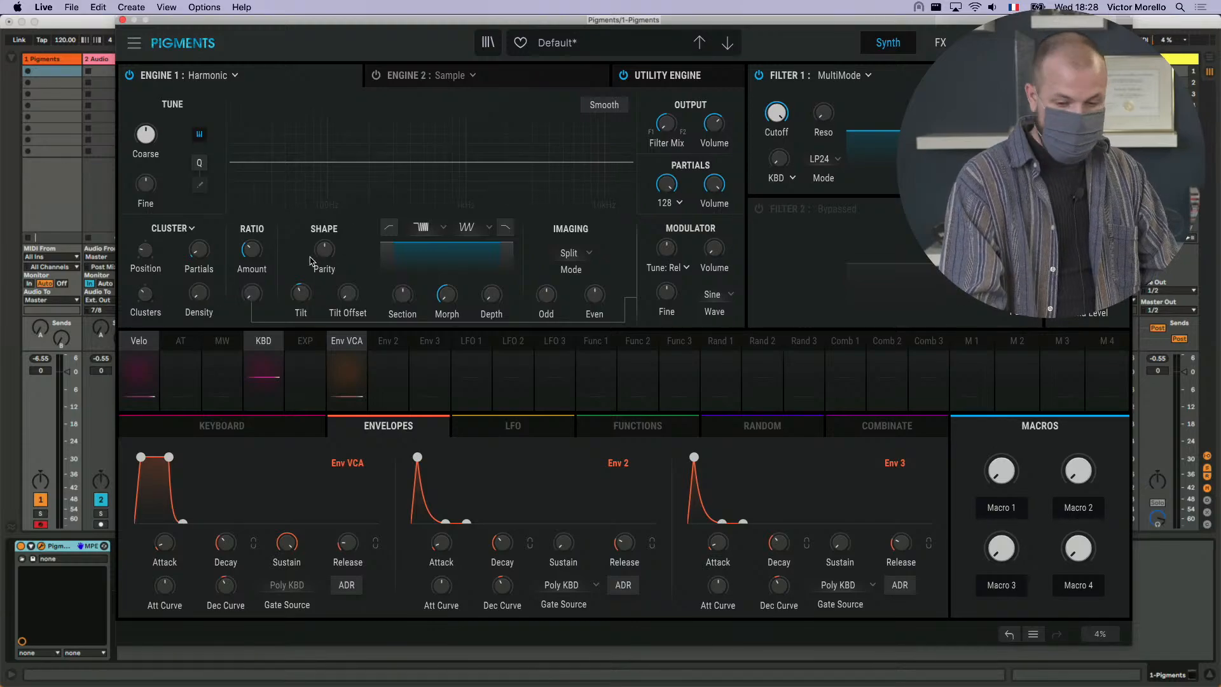
drag(301, 293, 304, 297)
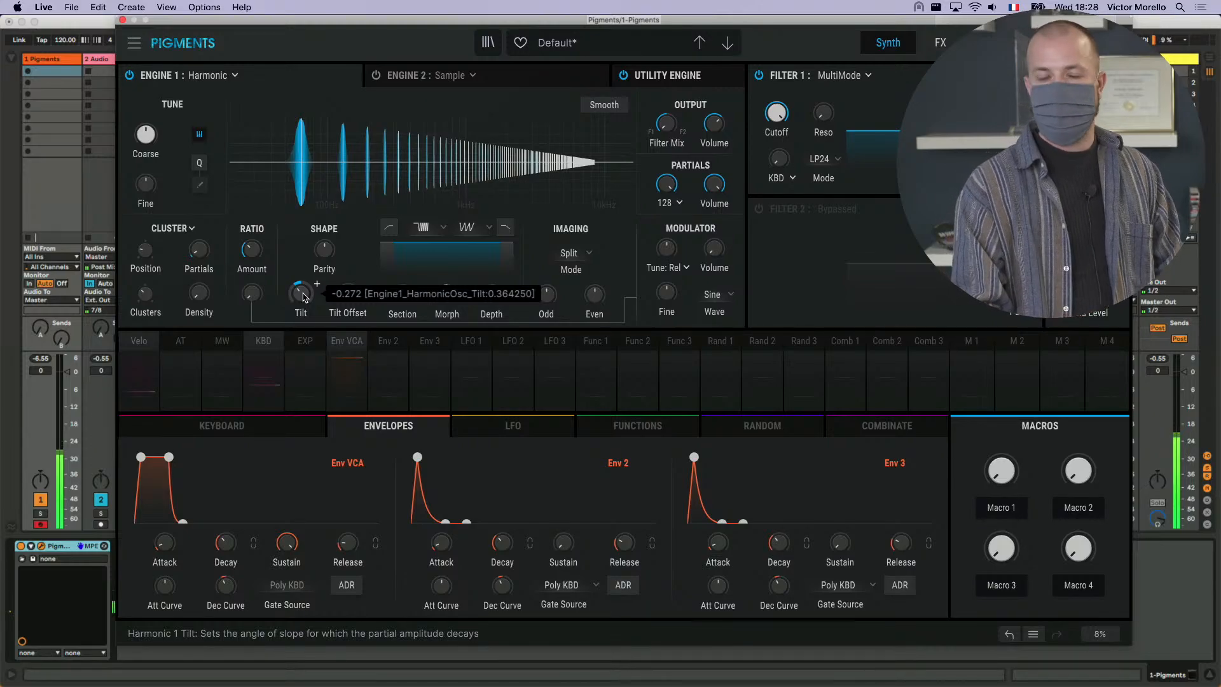
click(216, 285)
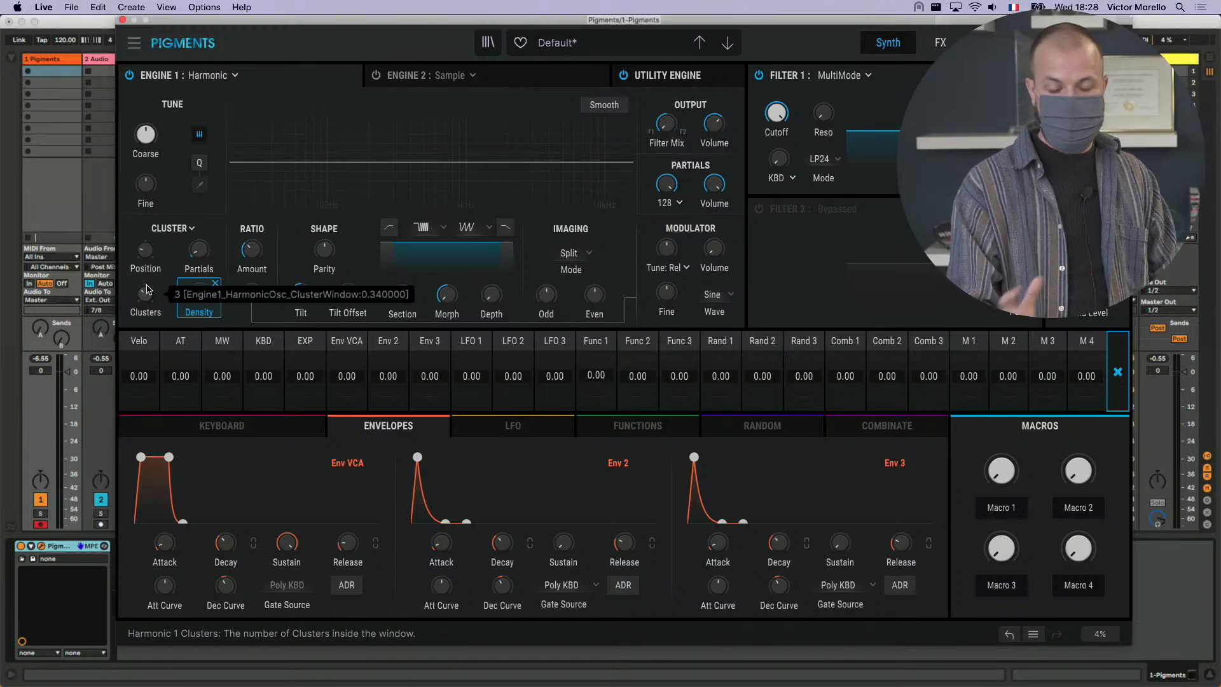
click(226, 247)
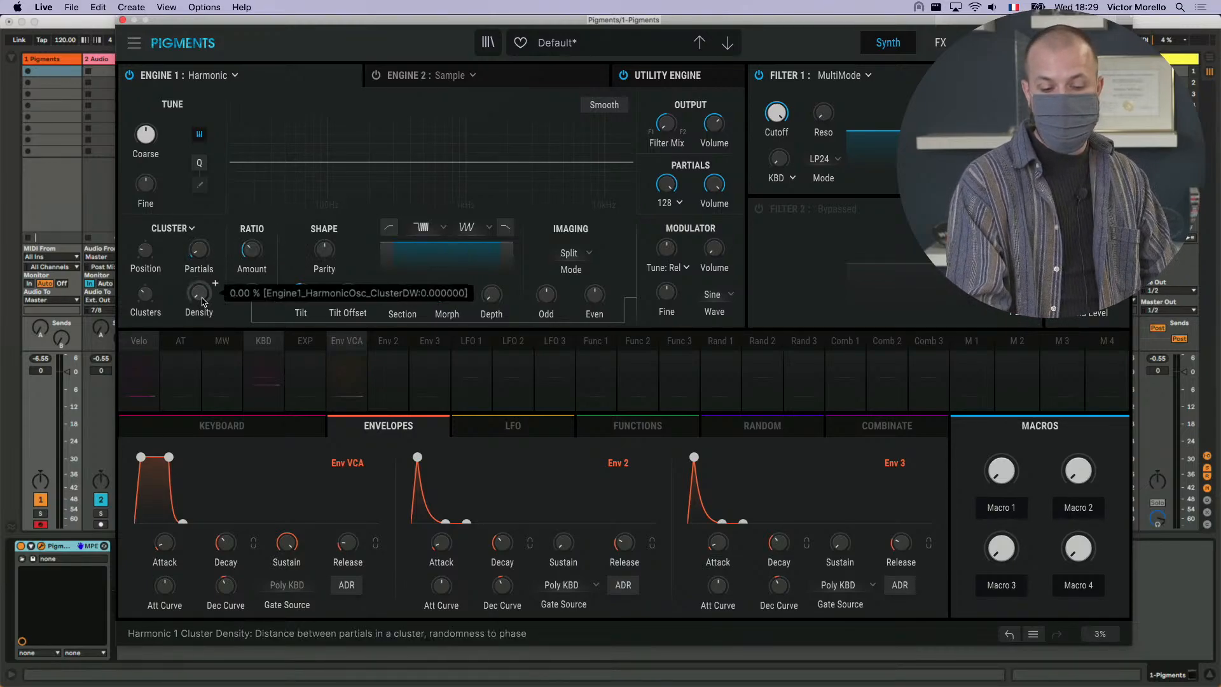
mouse_move(201, 258)
mouse_down()
mouse_move(201, 233)
mouse_move(200, 295)
mouse_move(199, 237)
mouse_up()
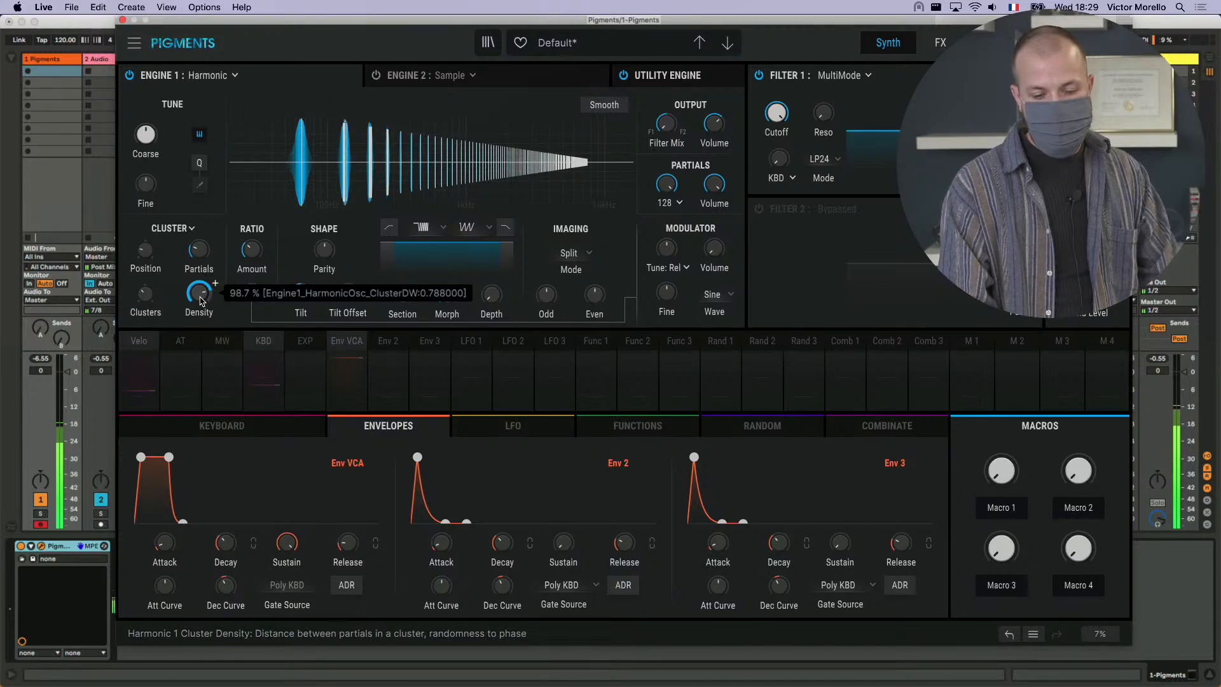
drag(201, 300, 201, 299)
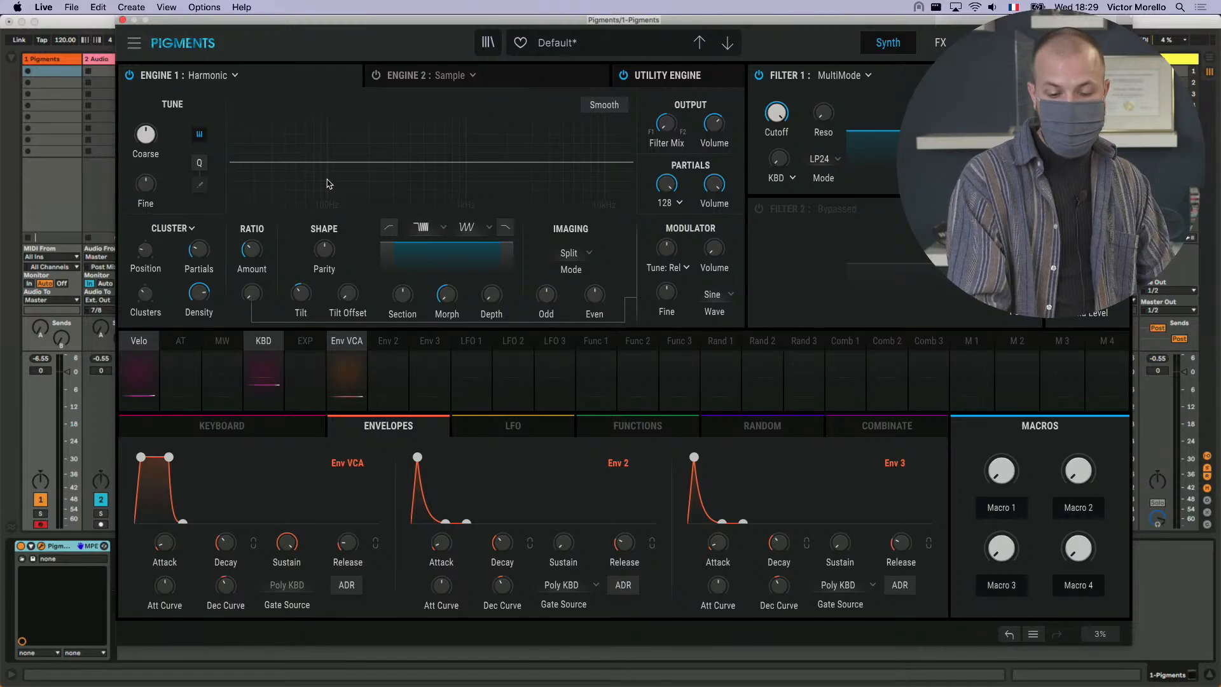
- Load the Inside the Wormhole preset from the Livestream playlist and return to its synth settings
click(141, 44)
click(488, 43)
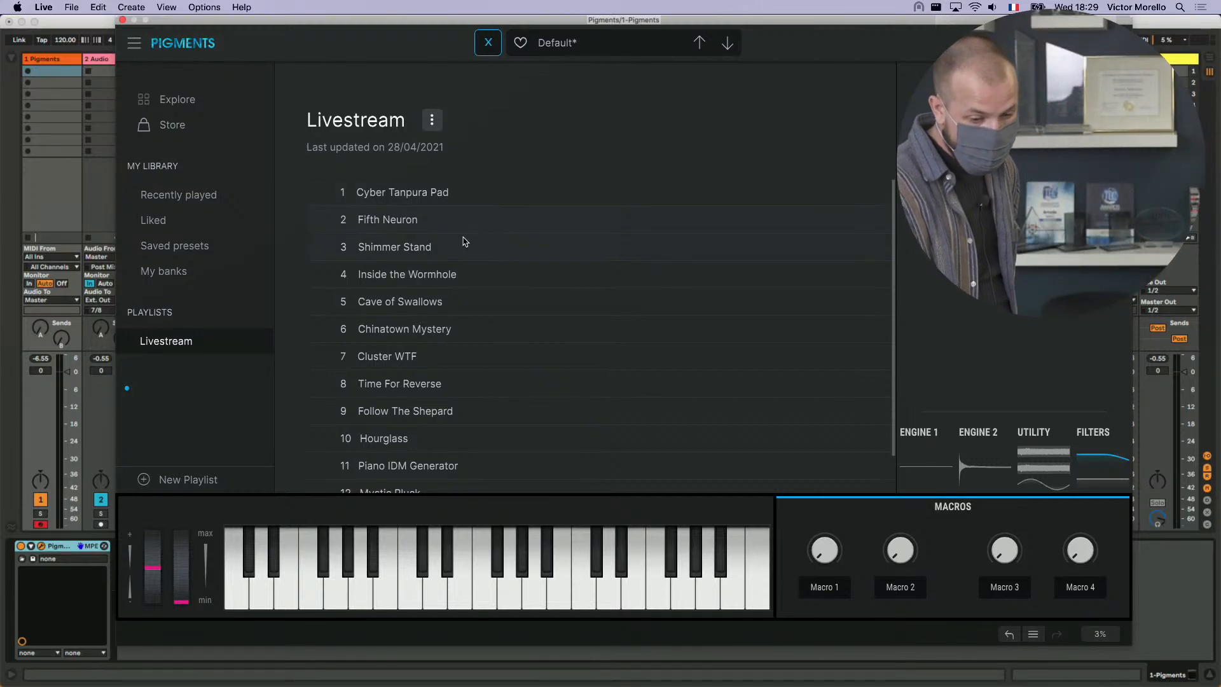
click(478, 274)
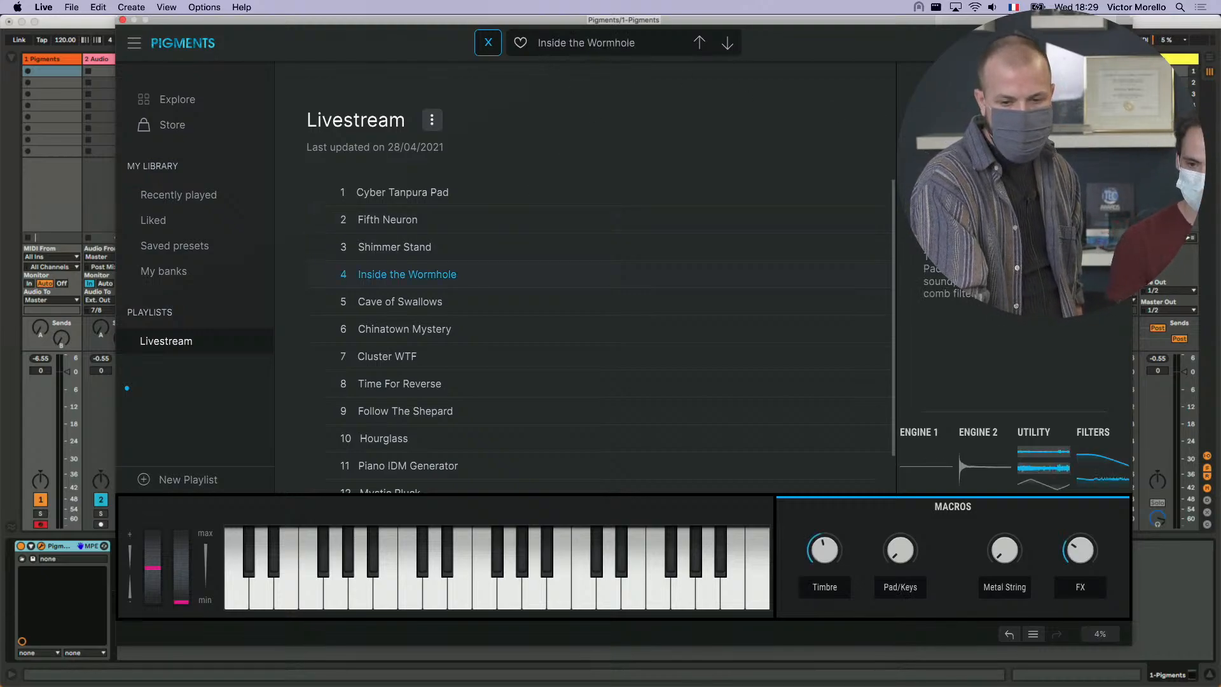
click(488, 44)
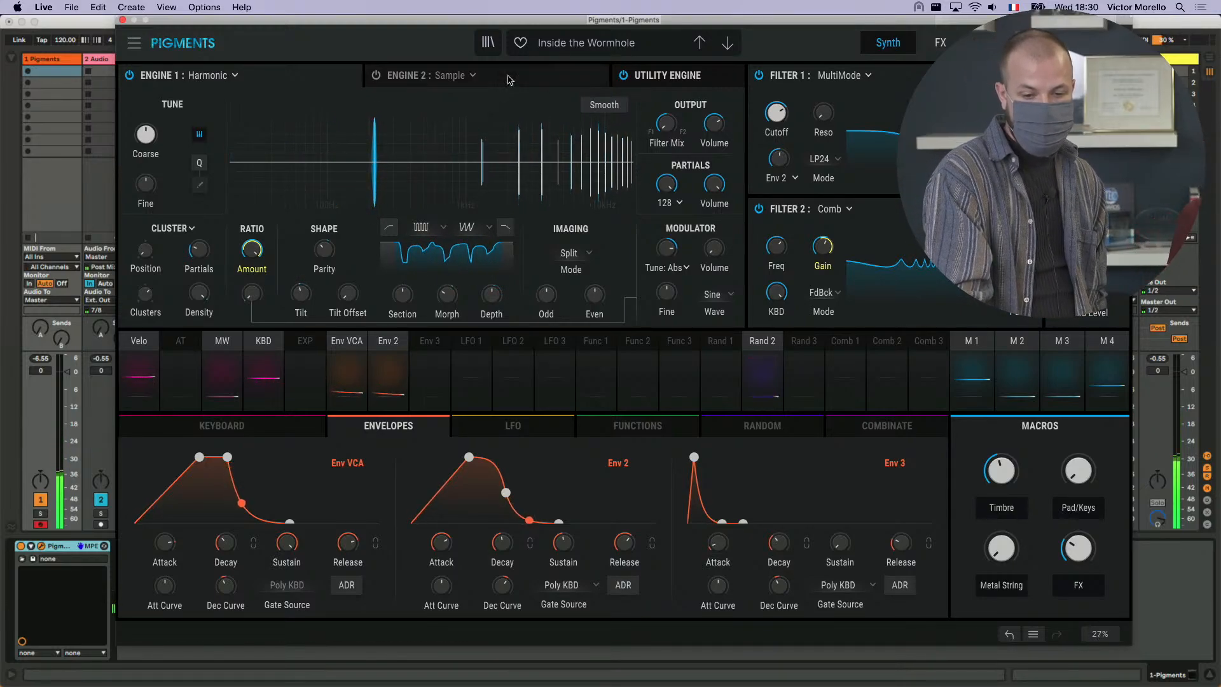
- Load the Cave of Swallows preset from the Livestream playlist and vary its Chirping Birds macro
click(488, 45)
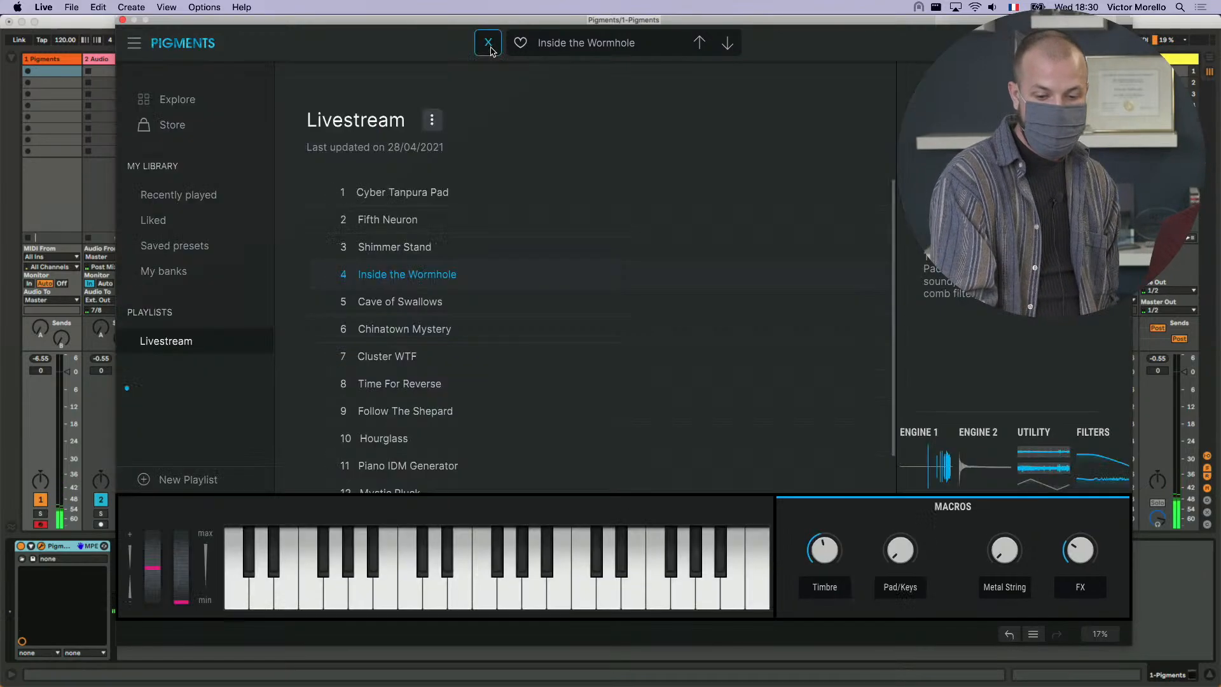
click(442, 308)
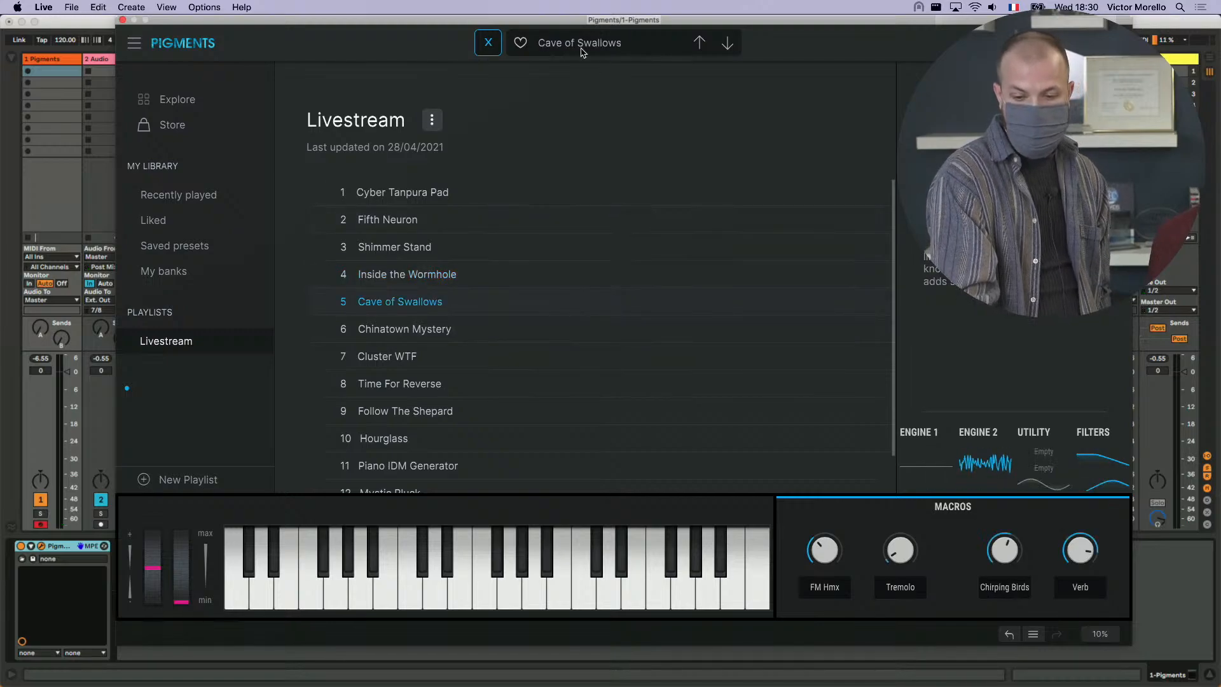
click(487, 42)
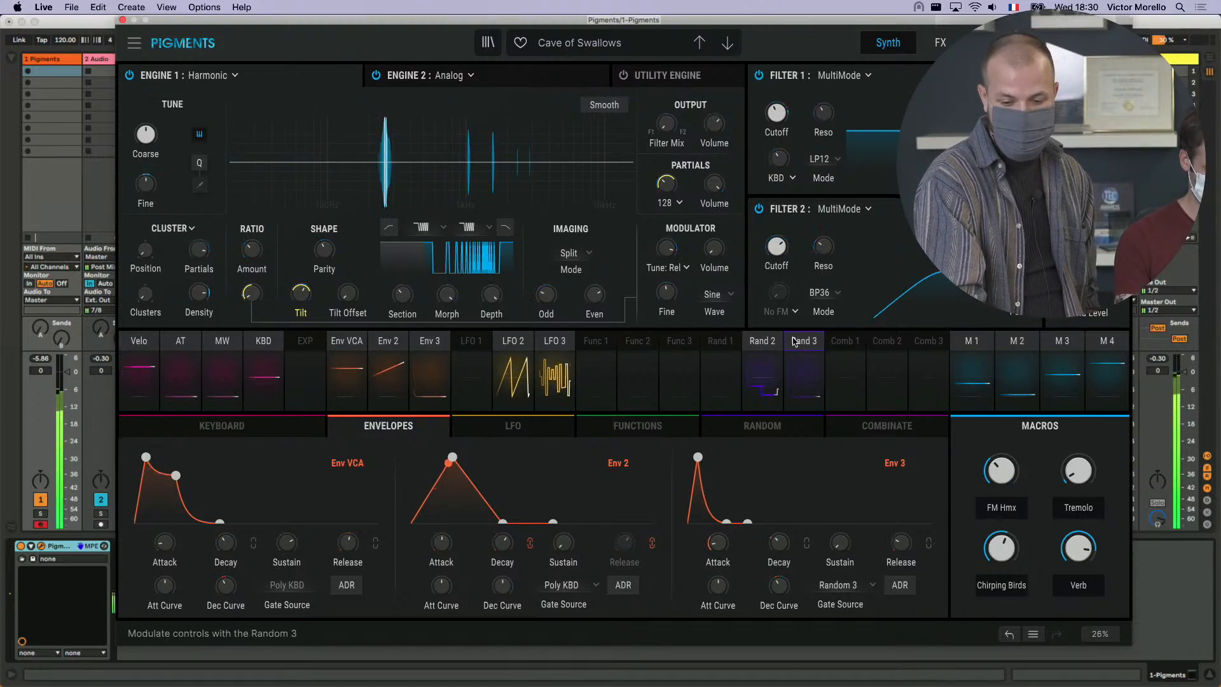
mouse_move(1001, 548)
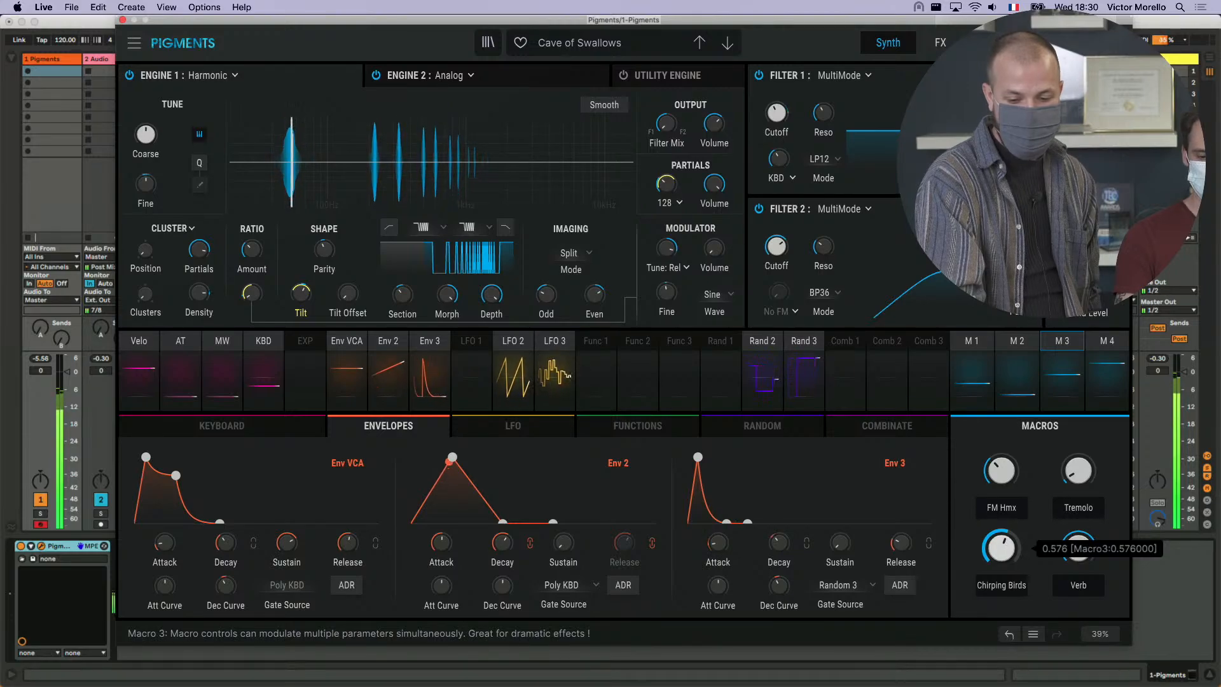
mouse_move(1001, 548)
mouse_down()
mouse_move(1001, 529)
mouse_move(1001, 550)
mouse_up()
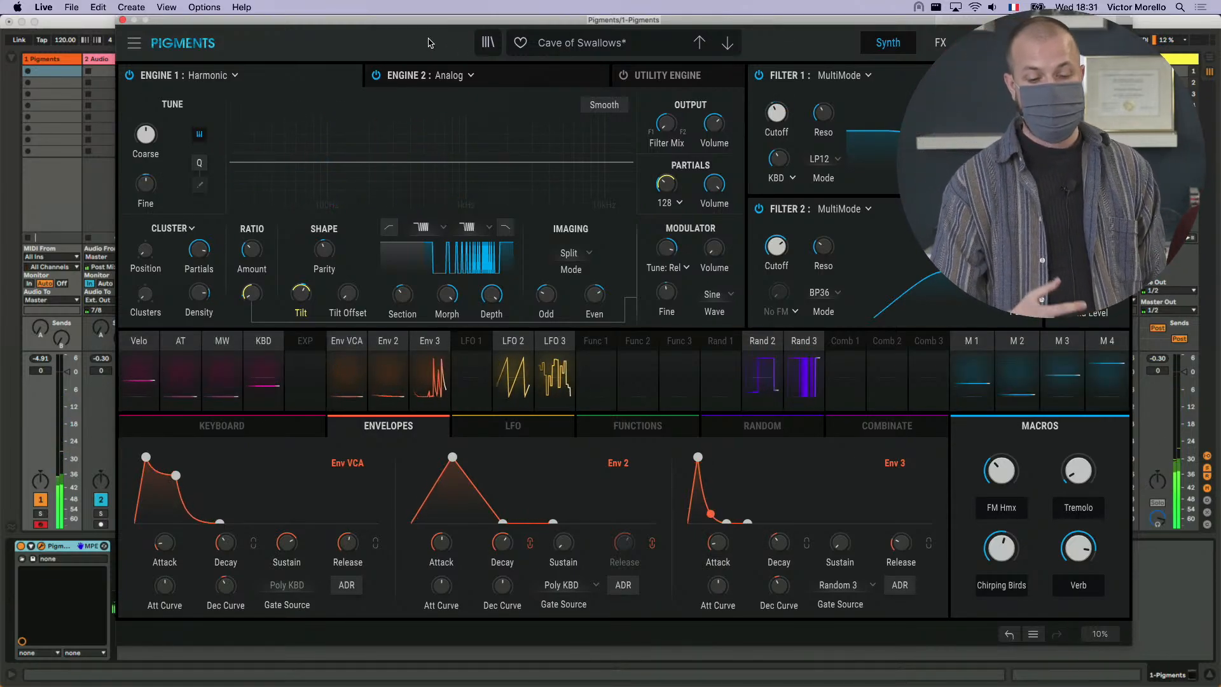
- Load the Chinatown Mystery preset from the Livestream playlist and vary the cluster Density of its Harmonic engine
click(488, 43)
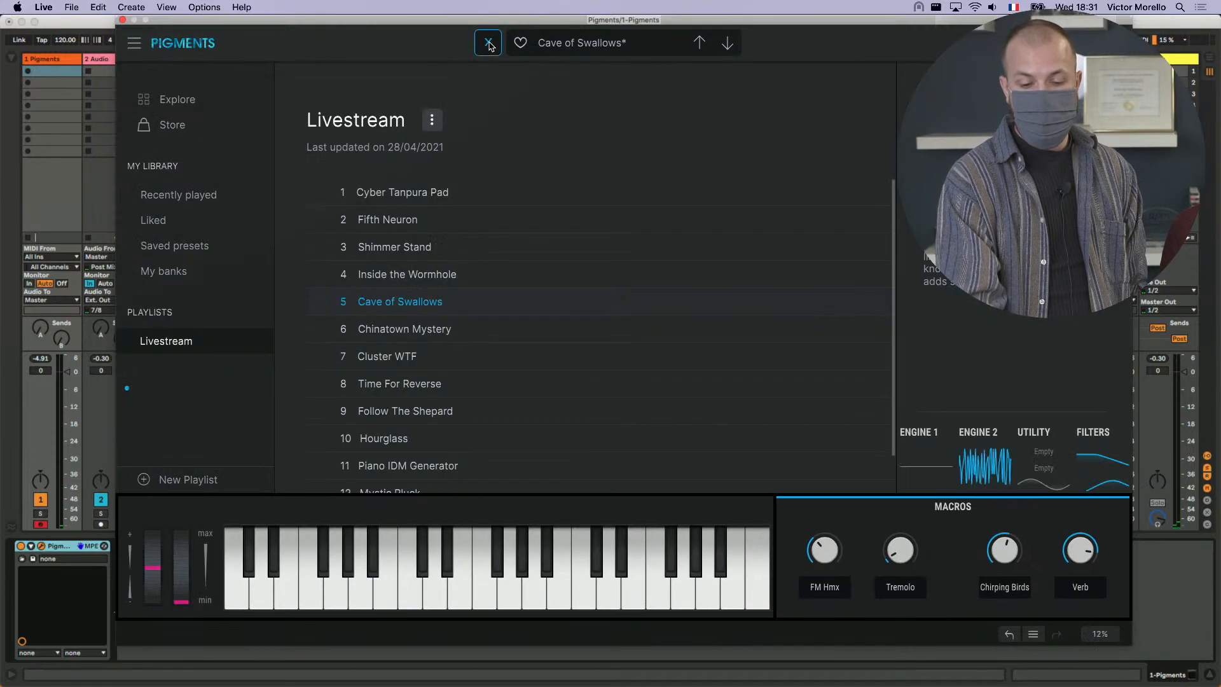
click(445, 328)
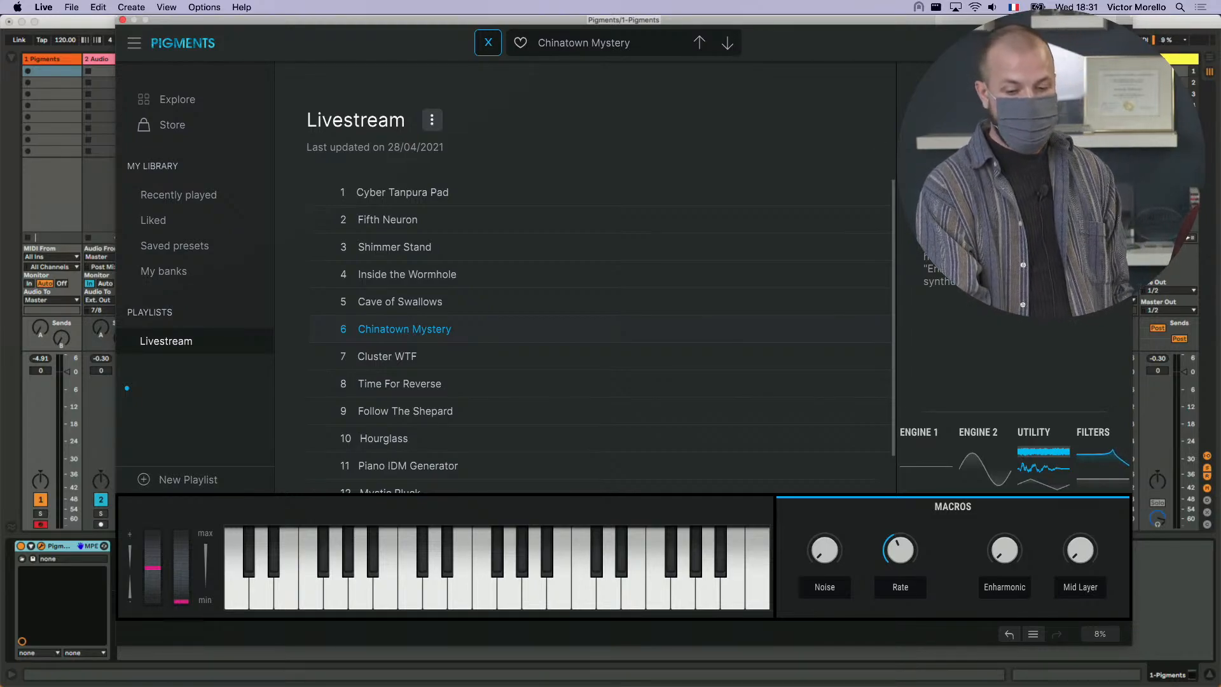
click(487, 46)
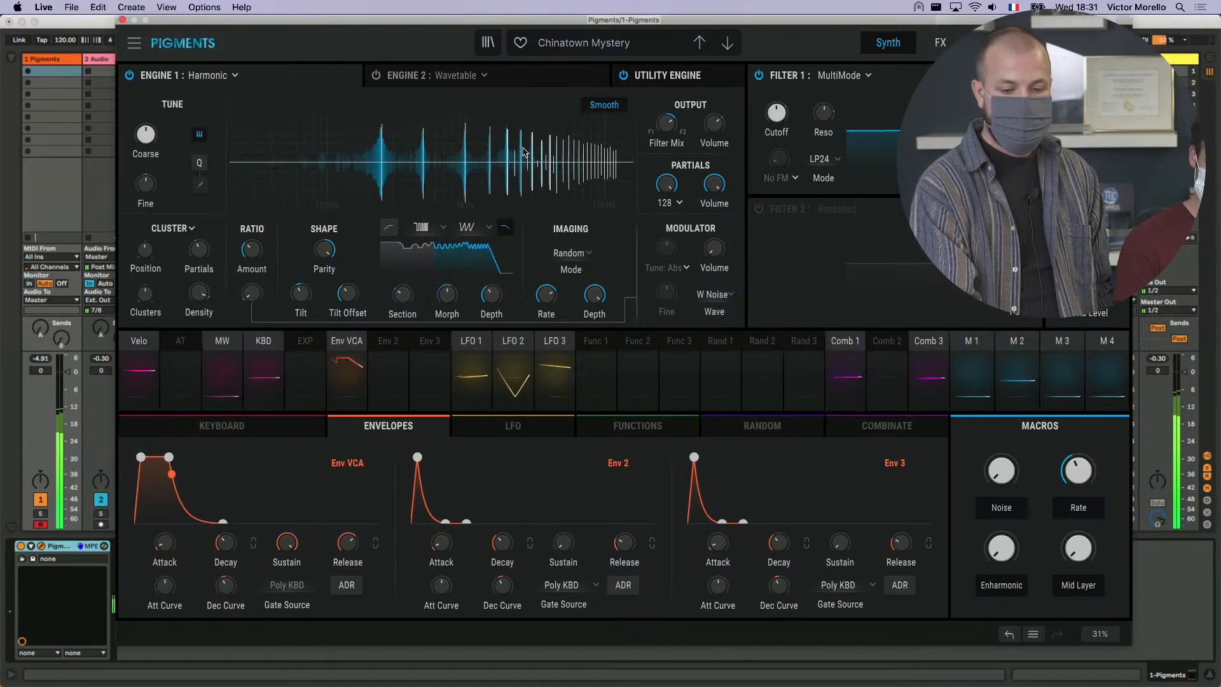
mouse_move(202, 297)
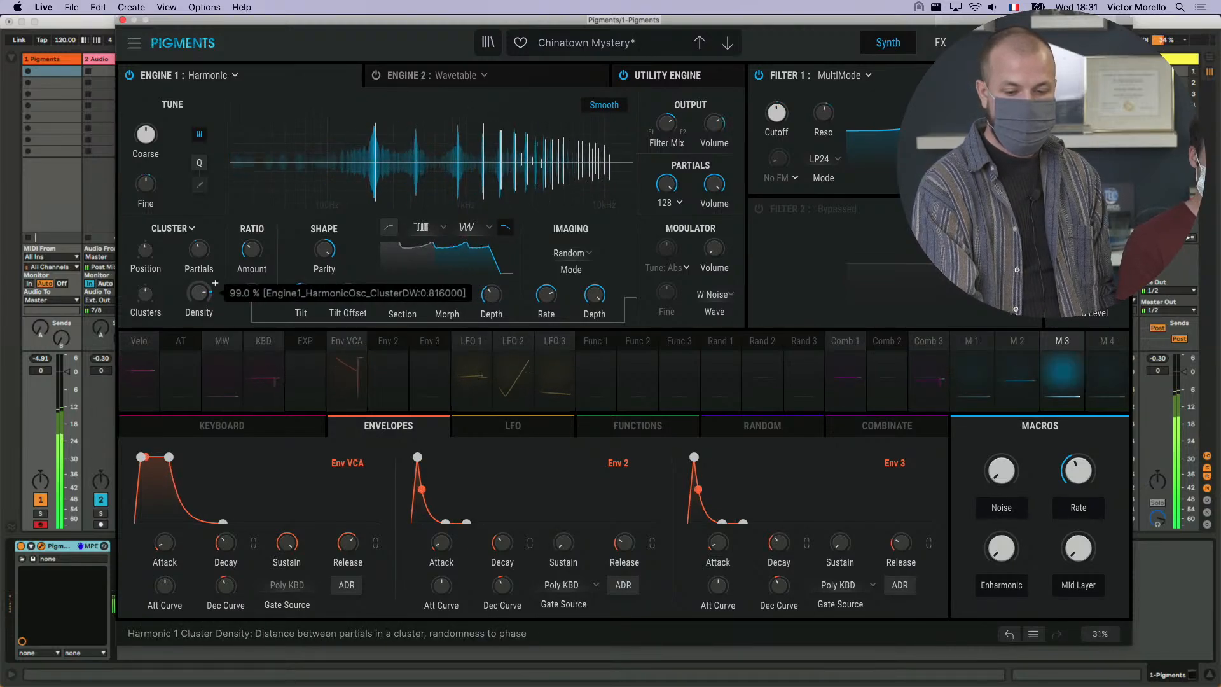
mouse_move(201, 293)
mouse_down()
mouse_move(201, 323)
mouse_move(201, 277)
mouse_up()
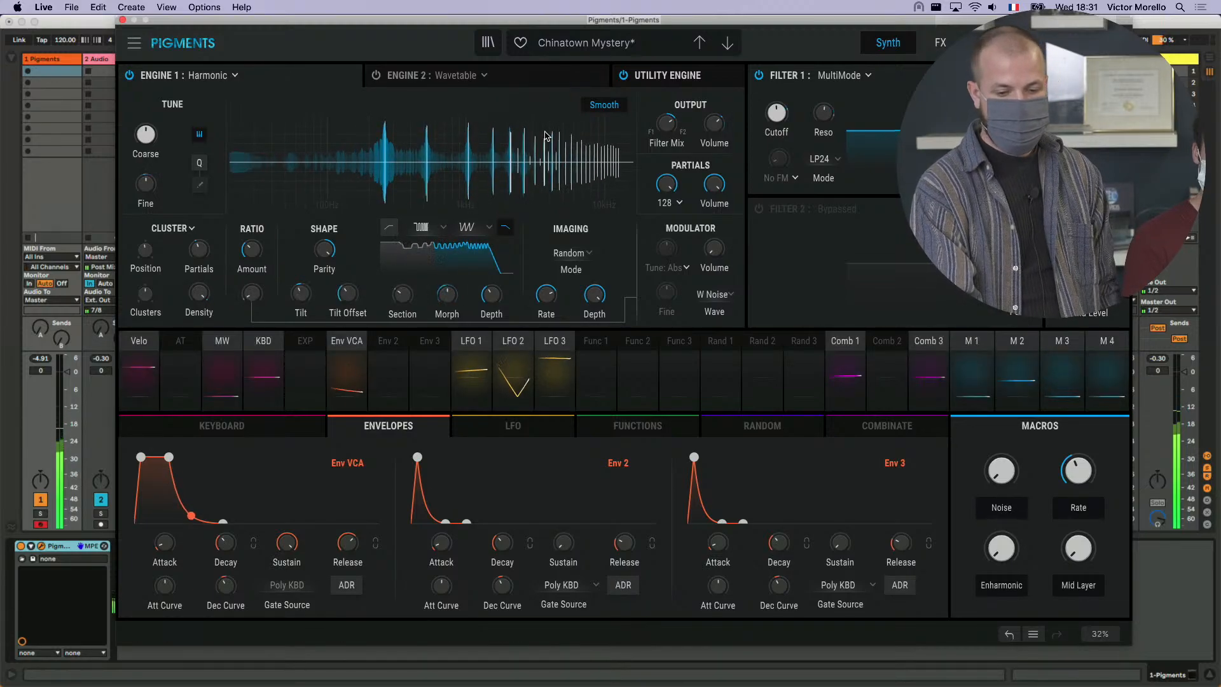
- Load the Cluster WTF preset from the Livestream playlist and return to its synth settings
click(488, 43)
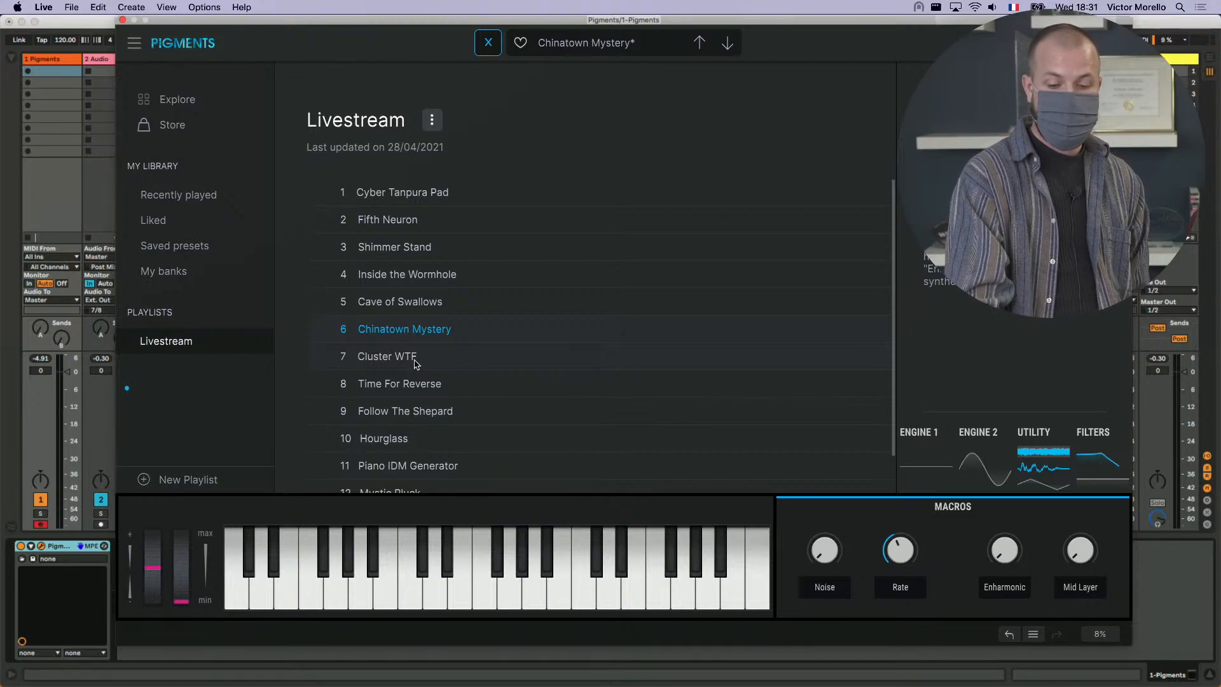
click(387, 356)
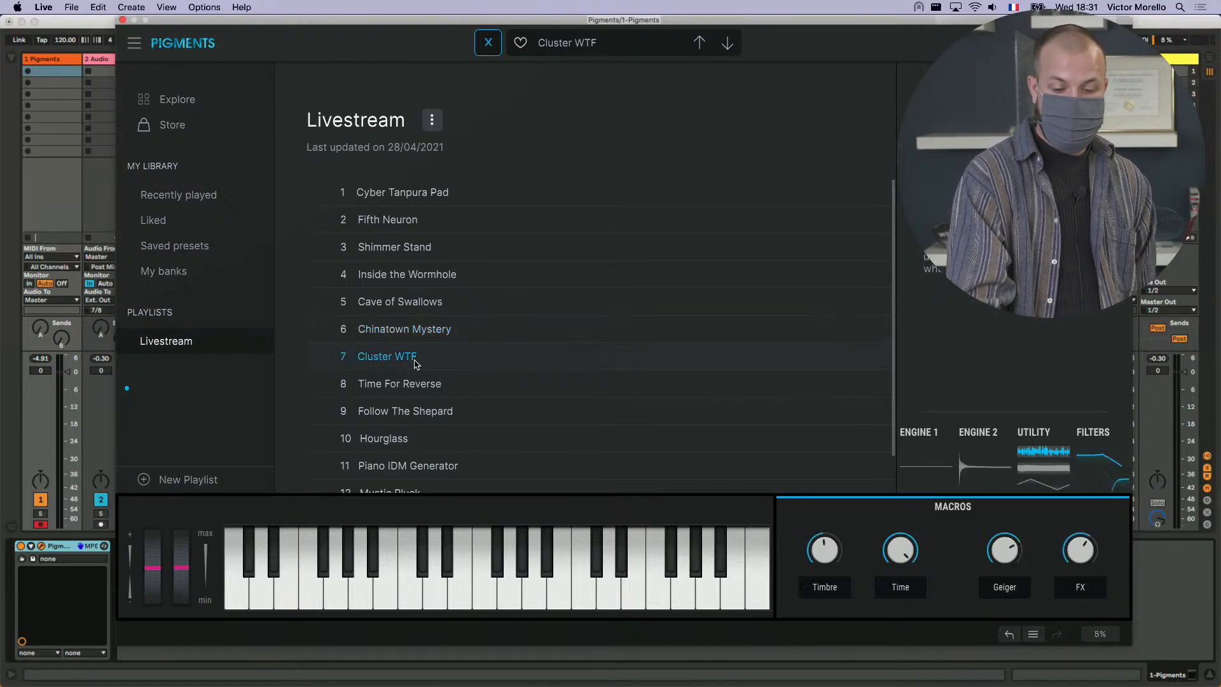
click(490, 44)
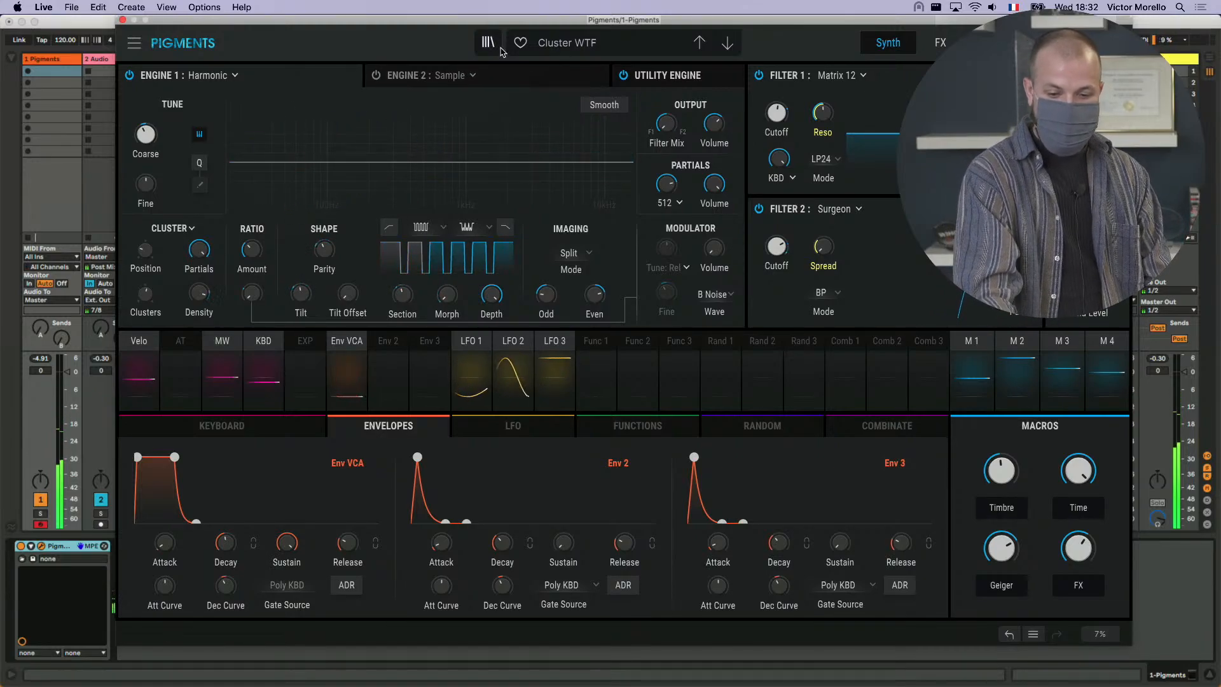
click(135, 42)
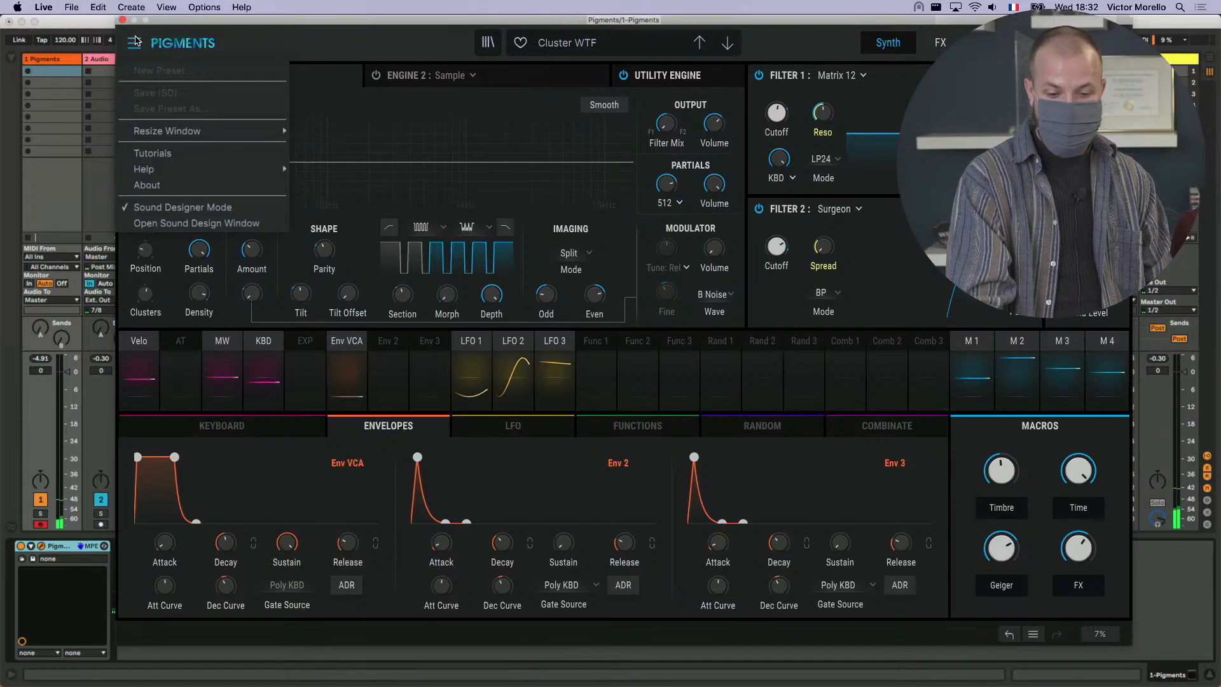
click(135, 42)
click(135, 42)
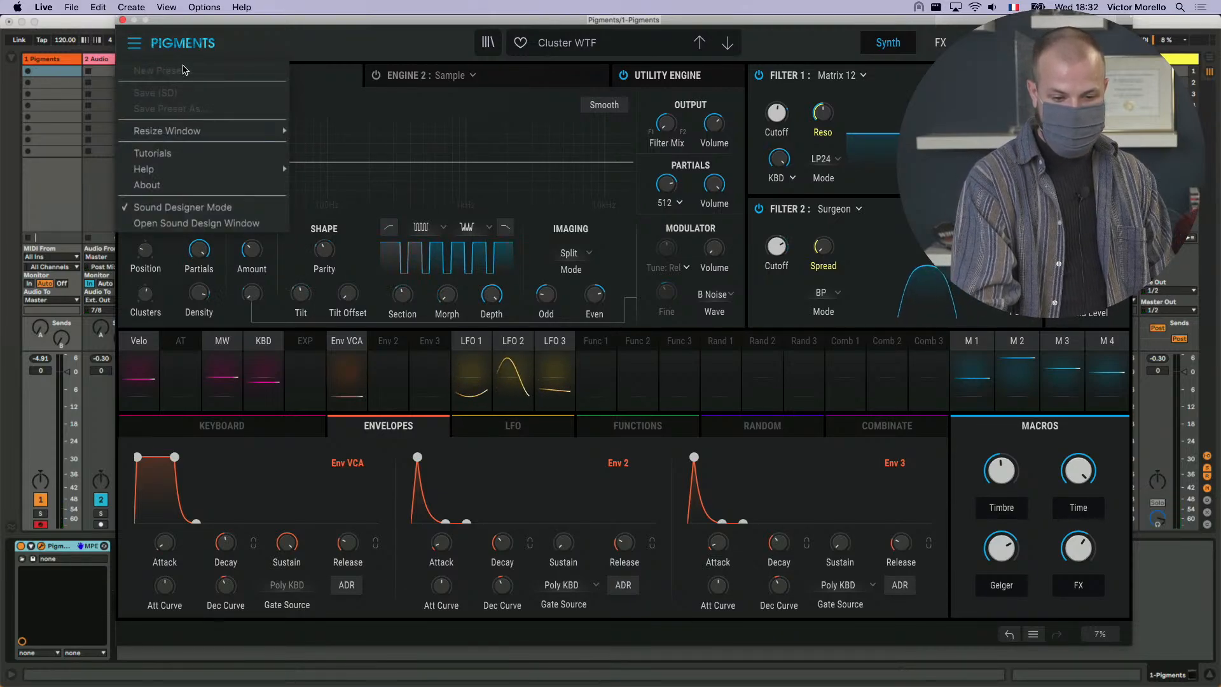
click(259, 45)
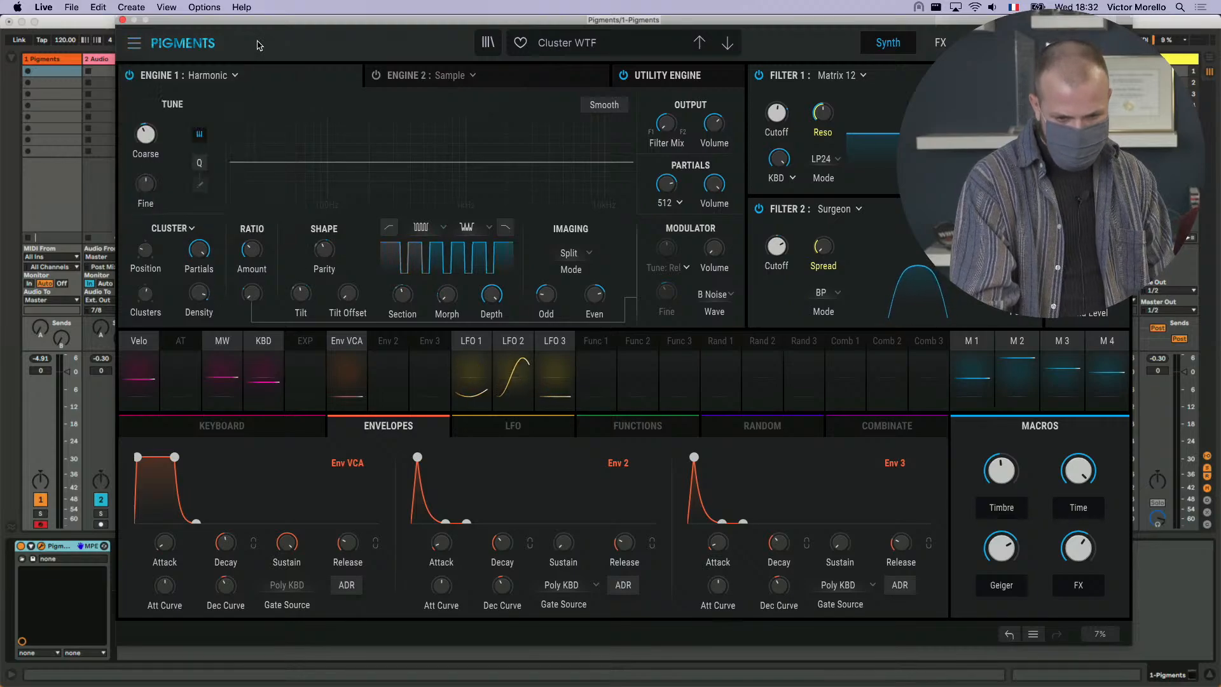
click(412, 74)
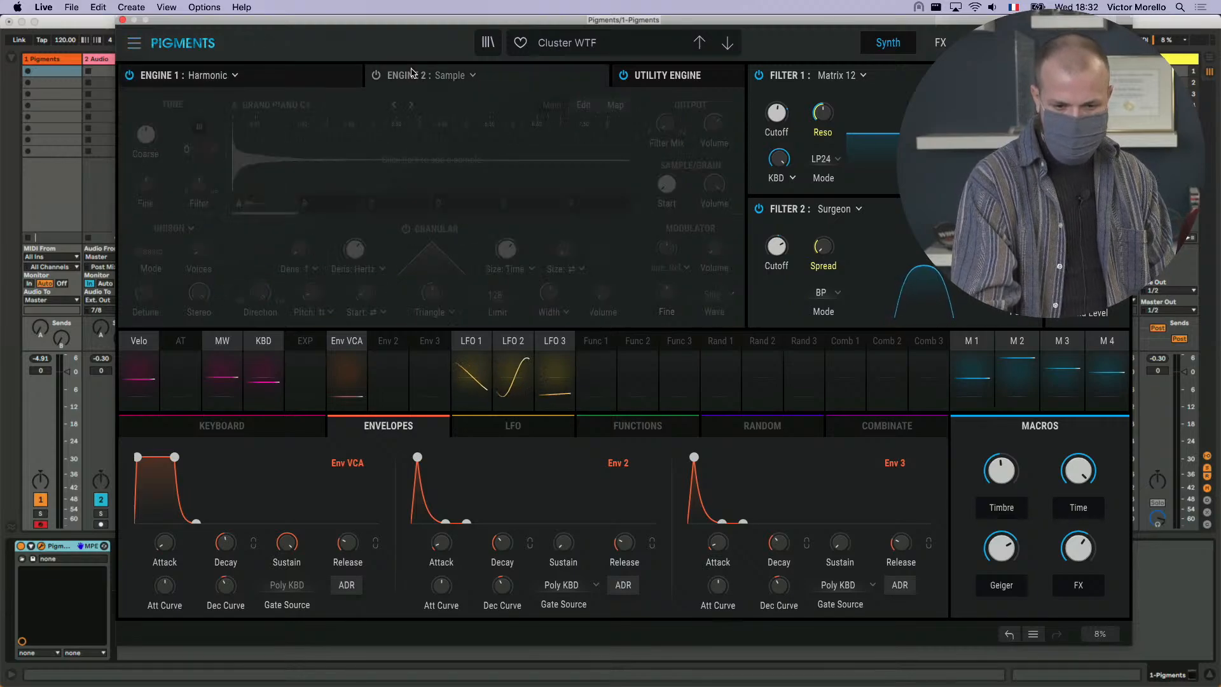
click(272, 75)
click(134, 43)
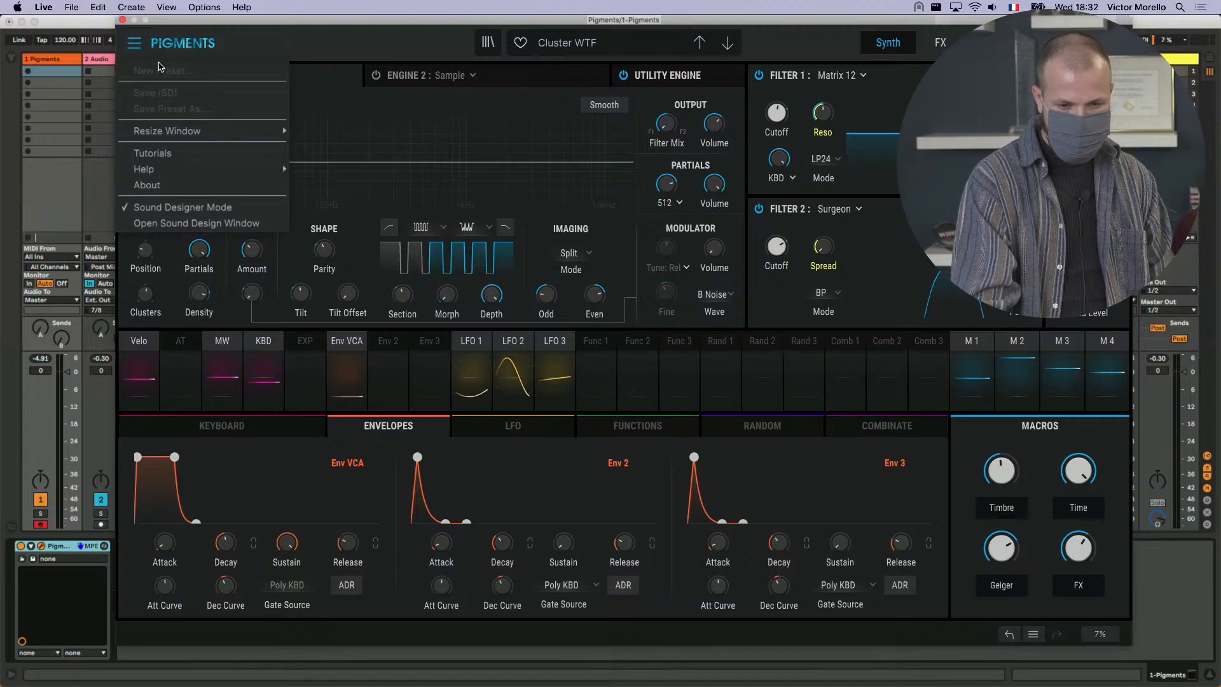
click(350, 68)
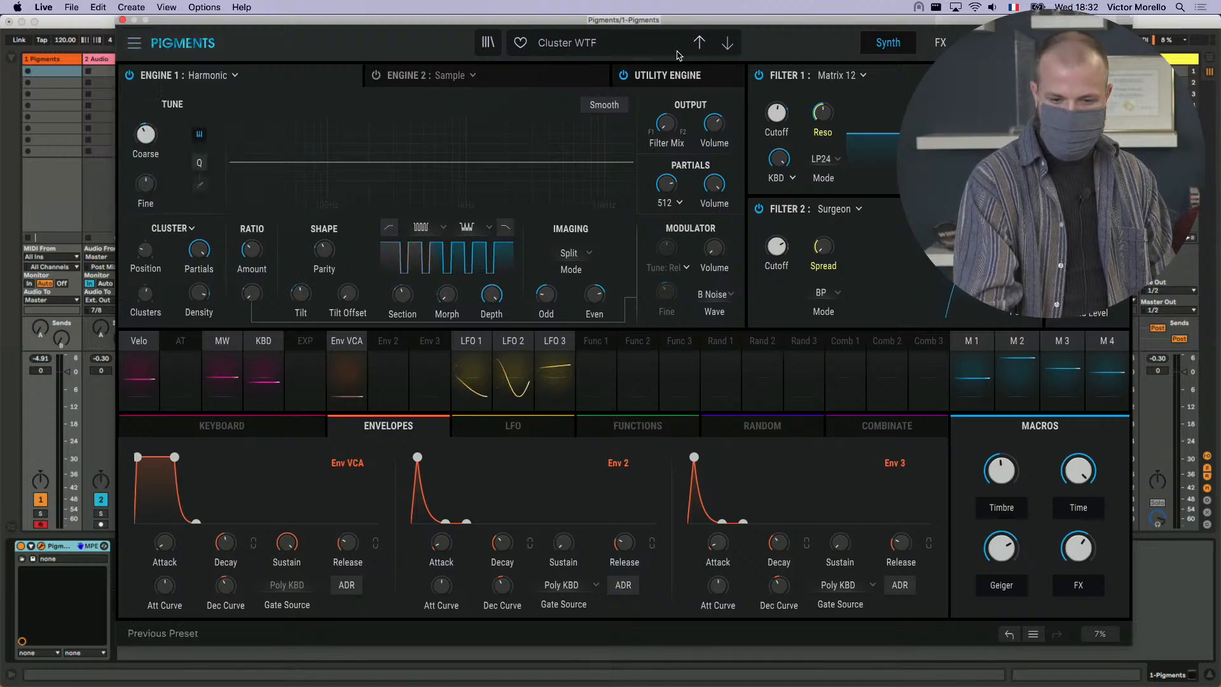
- Create a new default preset and set Engine 1 to Harmonic
click(134, 43)
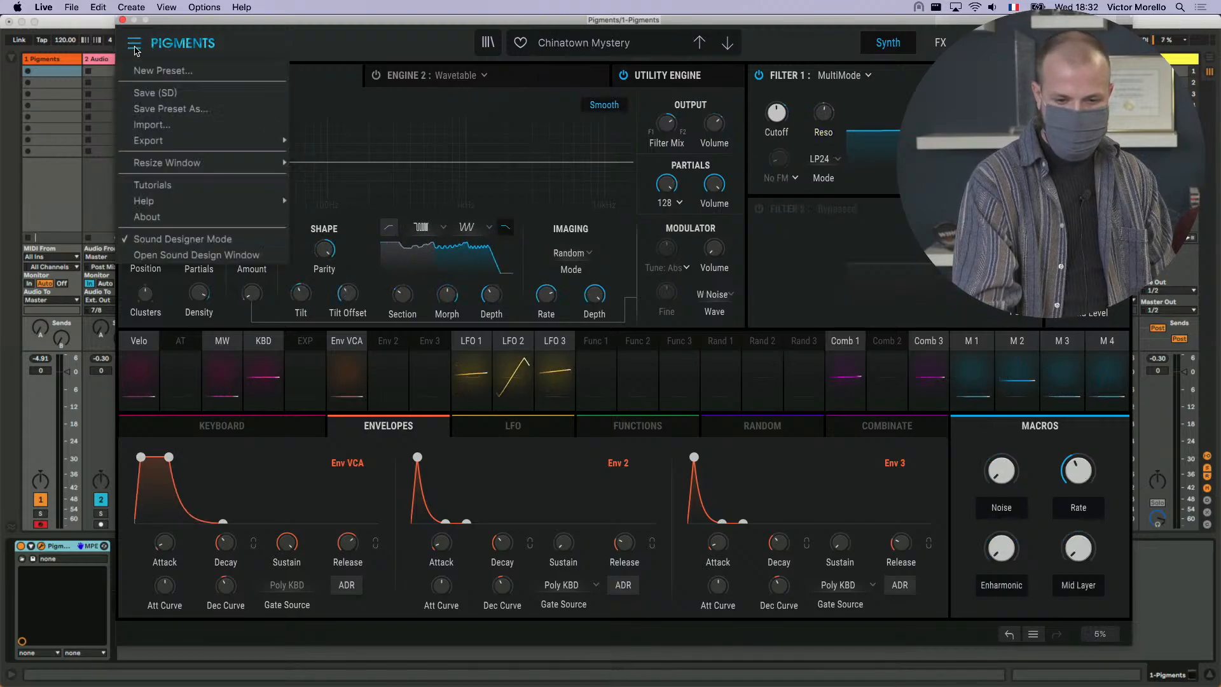
click(163, 73)
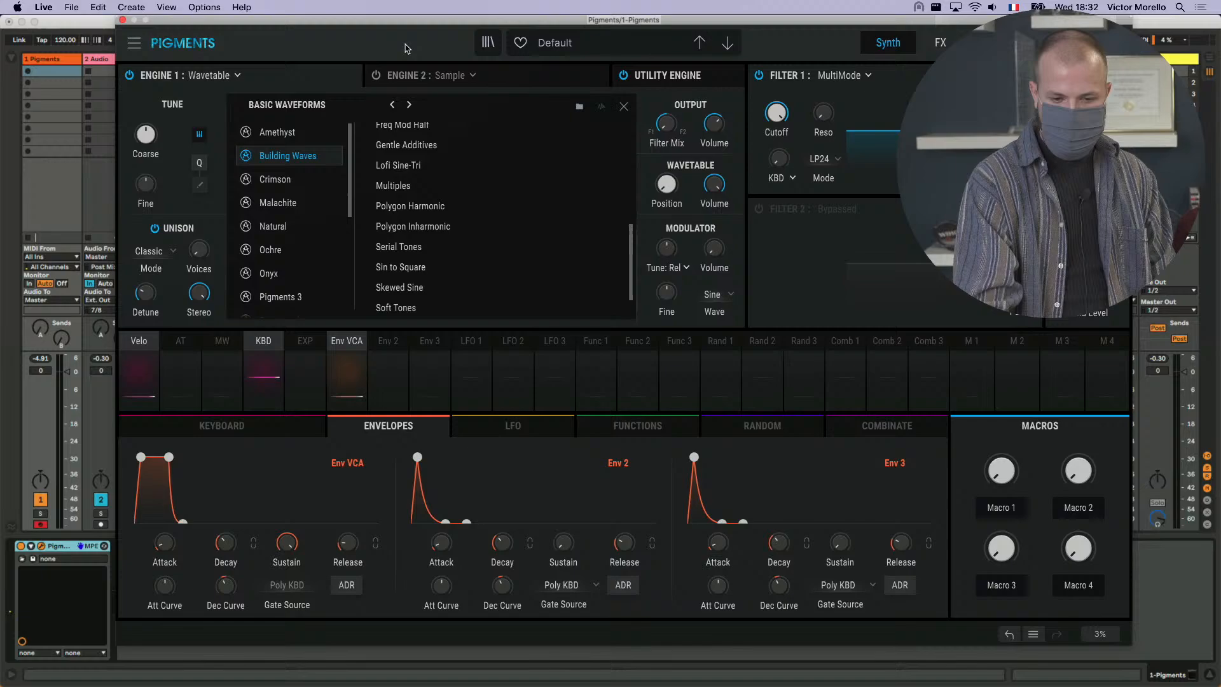
click(227, 76)
click(358, 135)
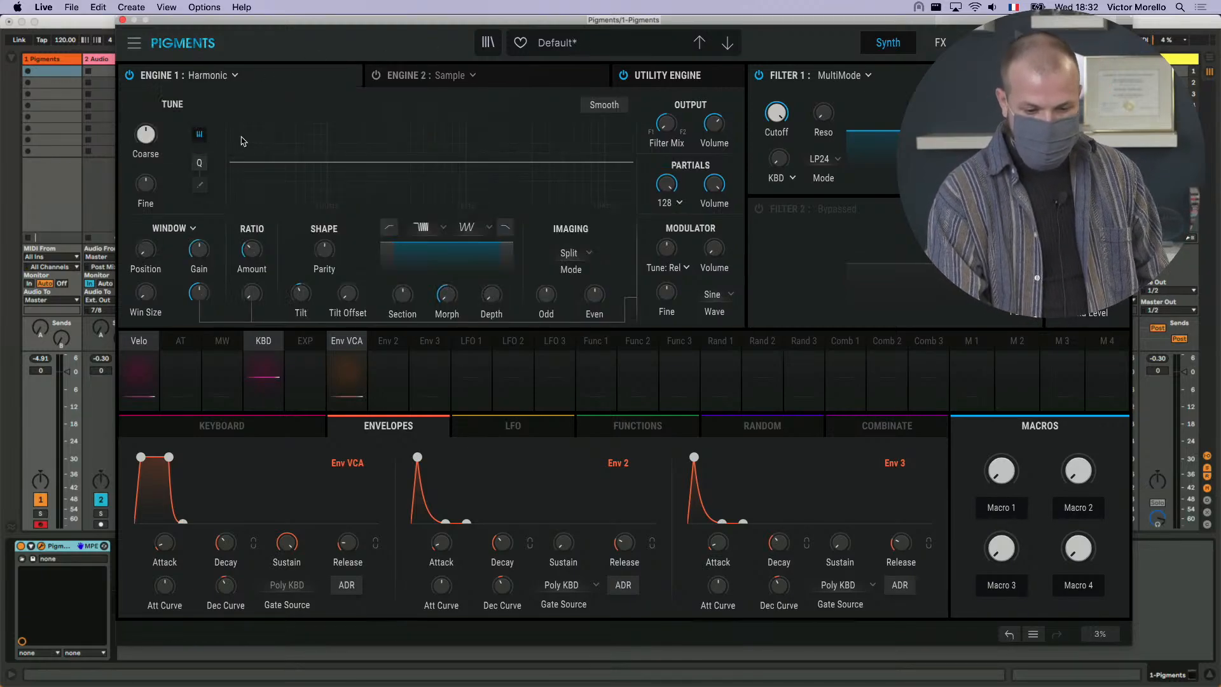
- Change the partial modulation mode from Window to Shepard, then adjust the Tilt and lower the Shepard Position
click(182, 231)
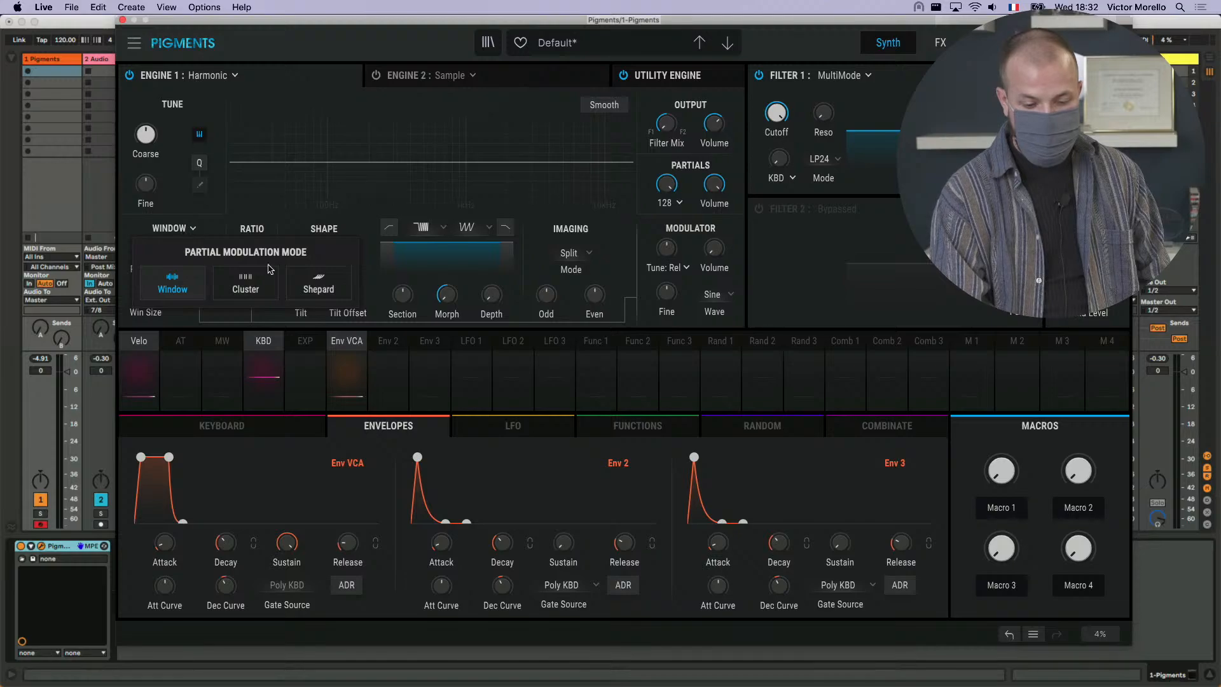
click(318, 283)
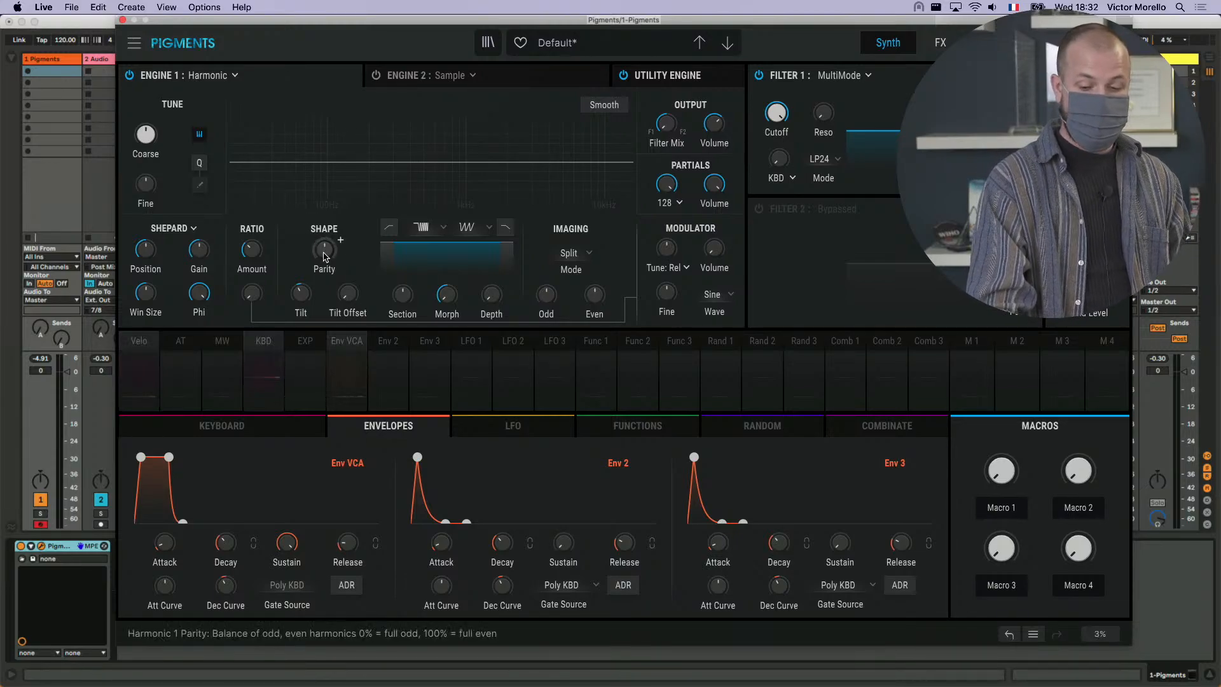
mouse_move(301, 293)
mouse_down()
mouse_move(316, 284)
mouse_move(305, 291)
mouse_up()
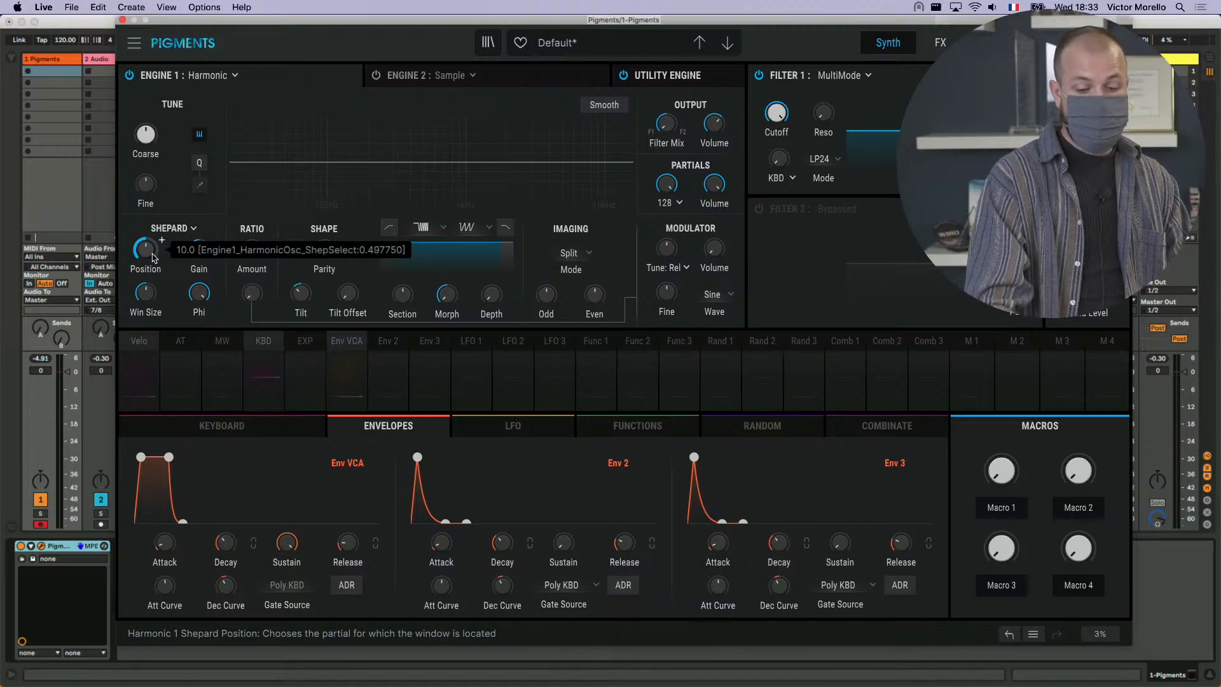
scroll(152, 258, down, 10)
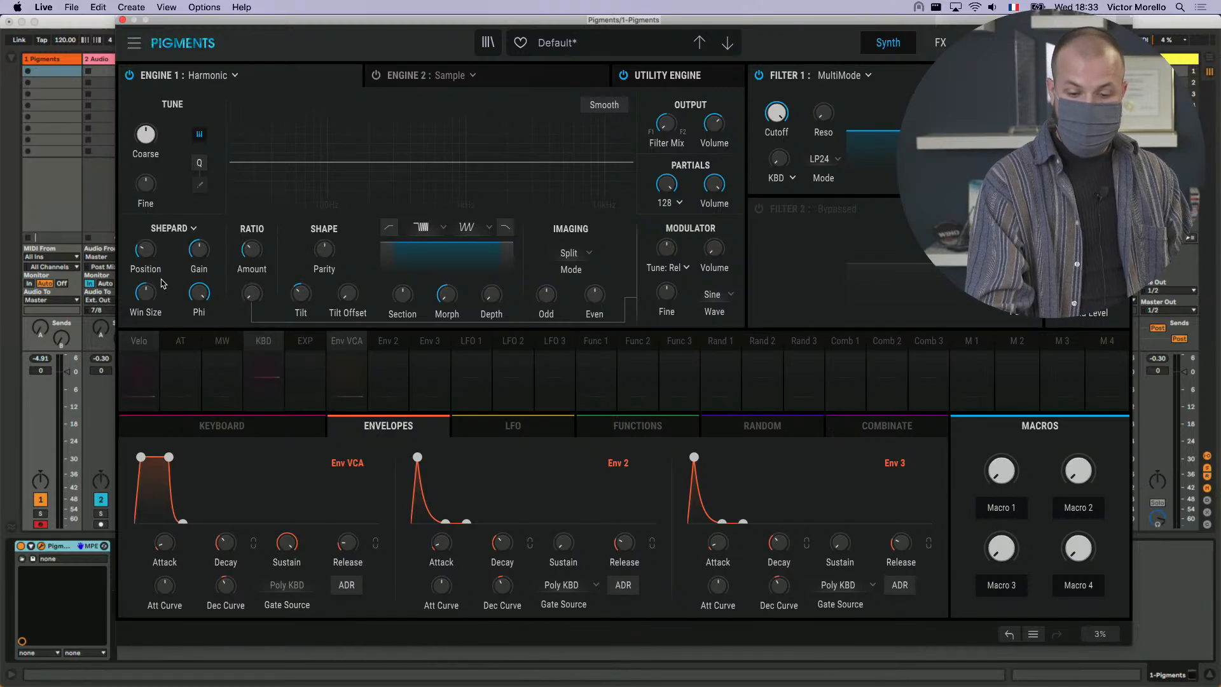
- Vary the Shepard Phi of the Harmonic engine and raise the Win Size
scroll(199, 293, down, 8)
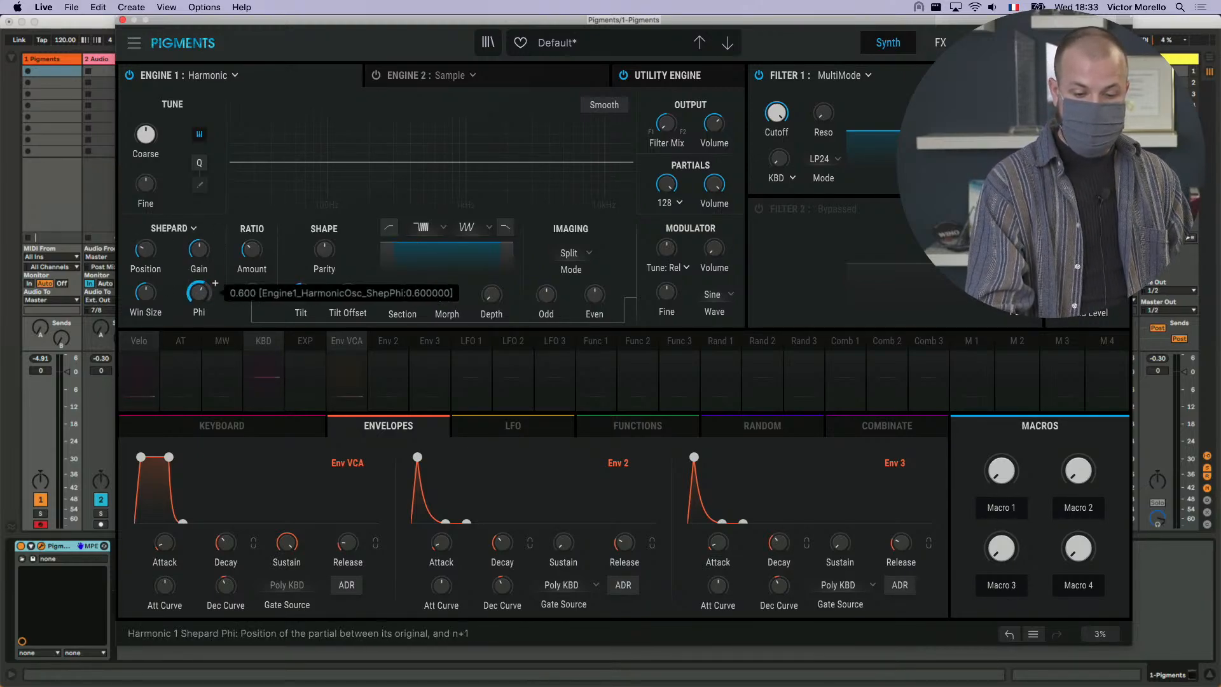
drag(202, 290, 203, 309)
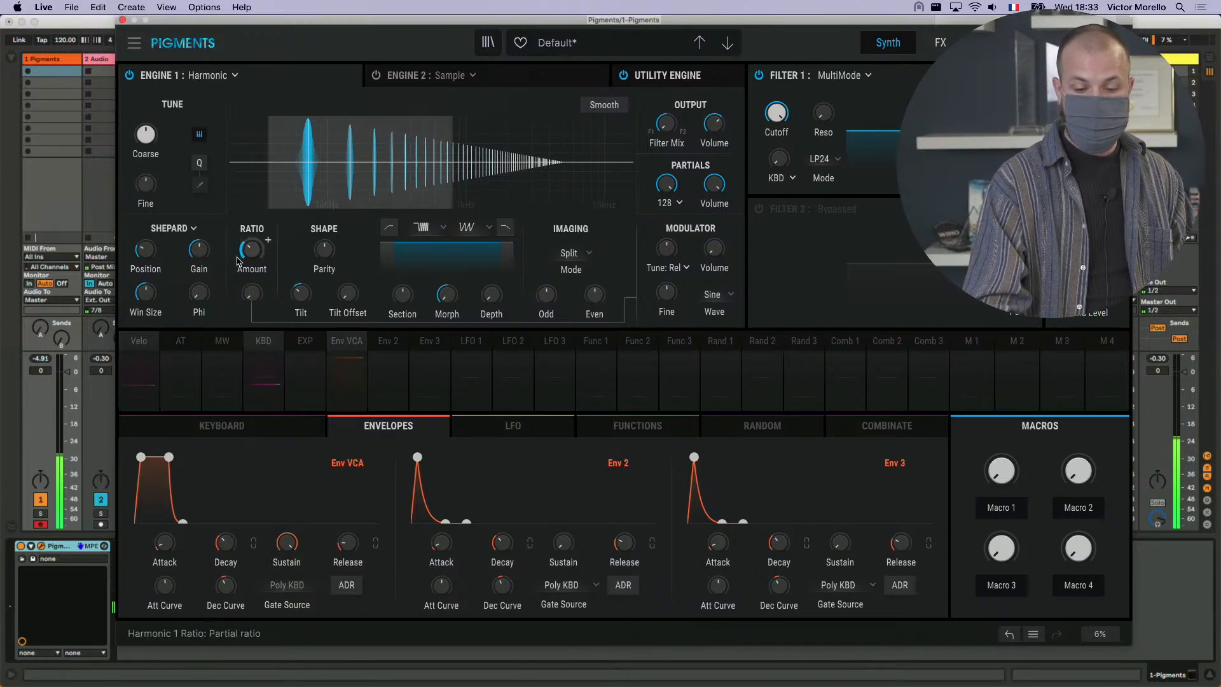
mouse_move(201, 292)
mouse_down()
mouse_move(216, 258)
mouse_move(202, 294)
mouse_up()
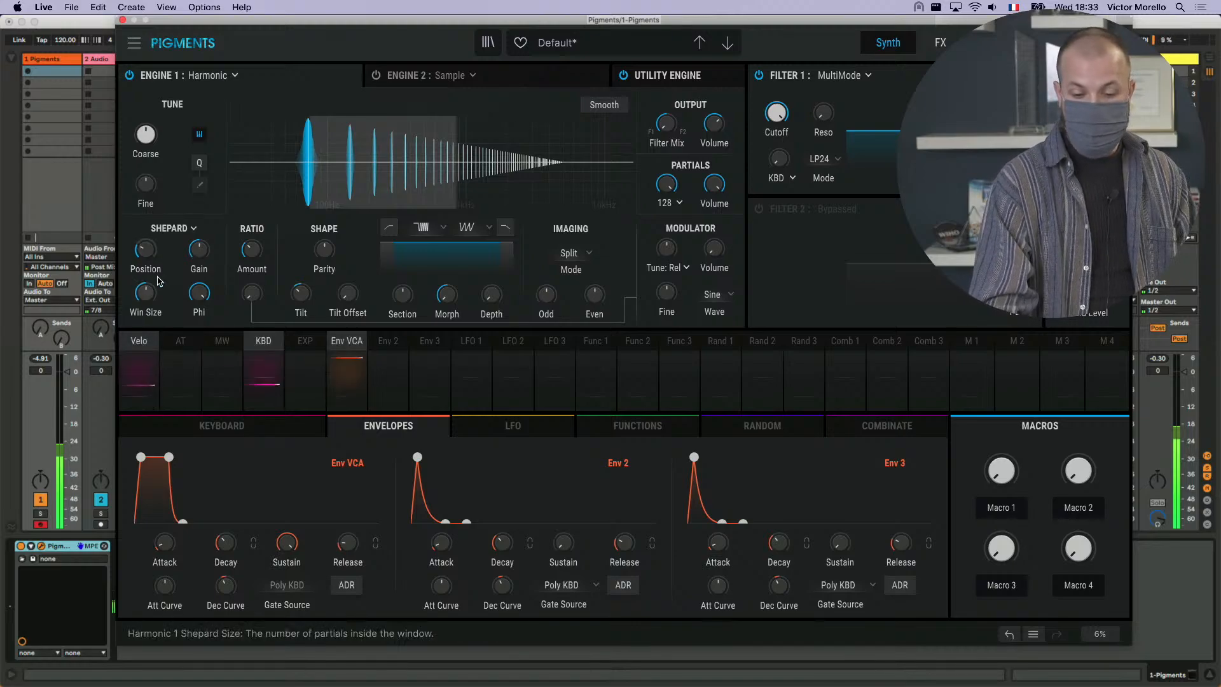
drag(146, 291, 161, 283)
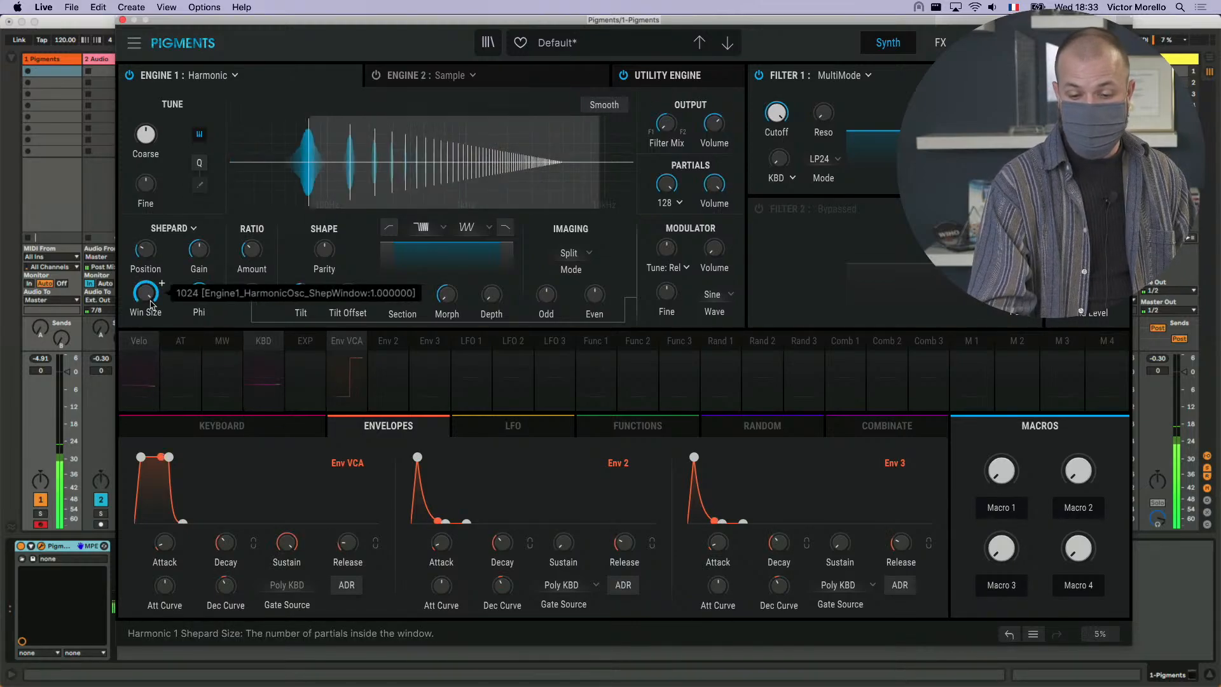
- Shape LFO 1 into a rising sawtooth using its Waveform and a Symmetry of 1.00, and make it unipolar
click(480, 349)
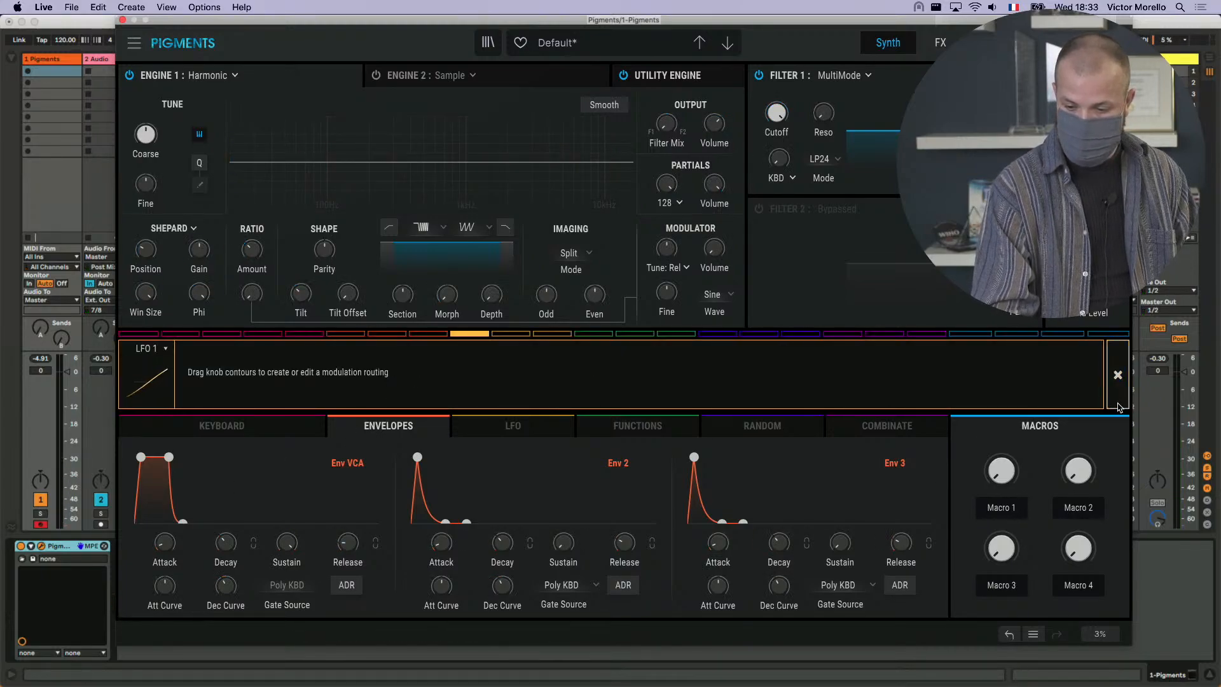
click(1118, 376)
click(555, 425)
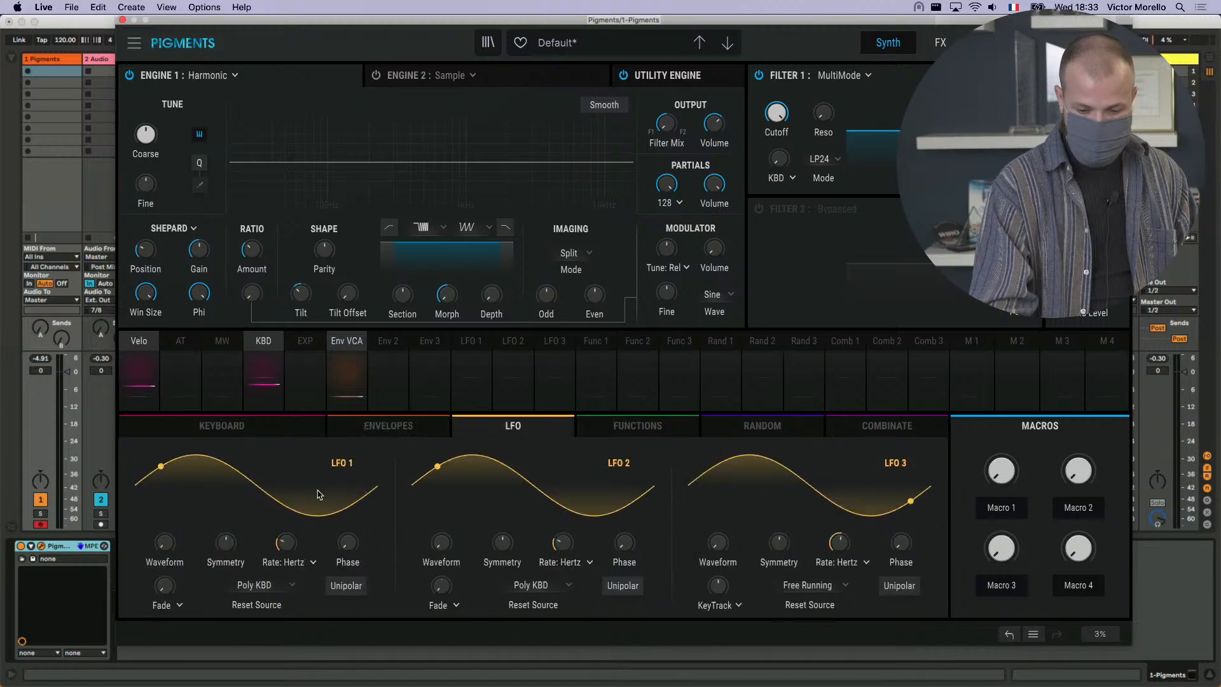
drag(226, 542, 226, 604)
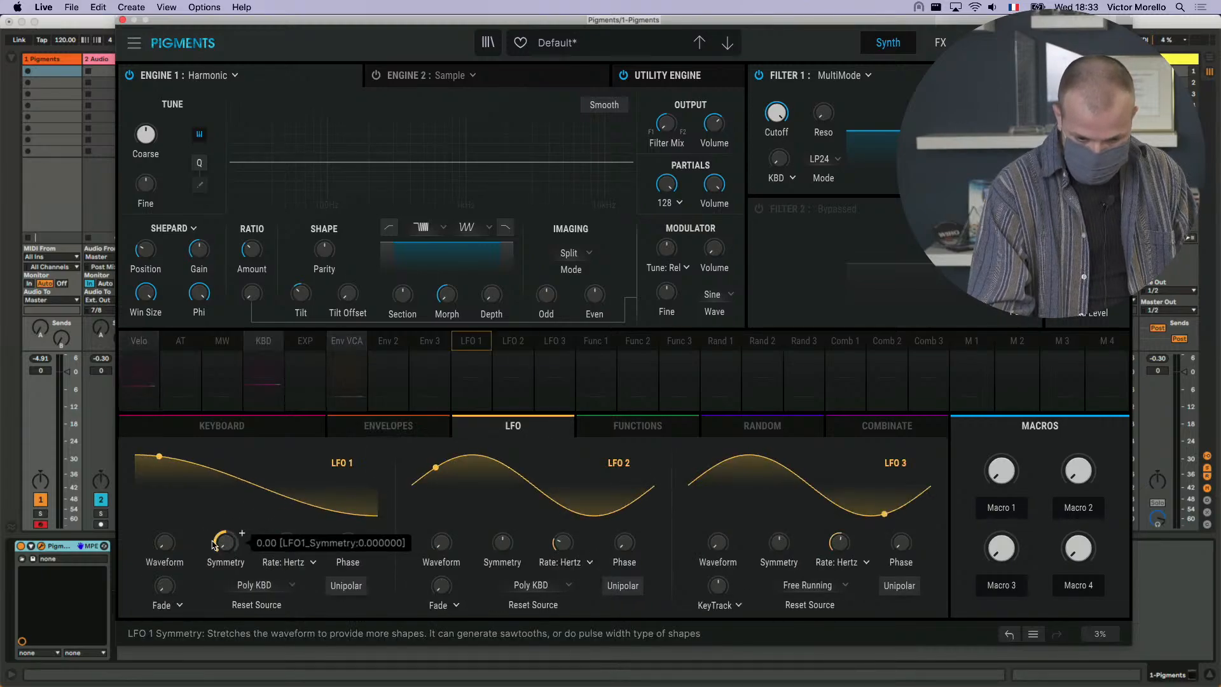
drag(165, 543, 165, 496)
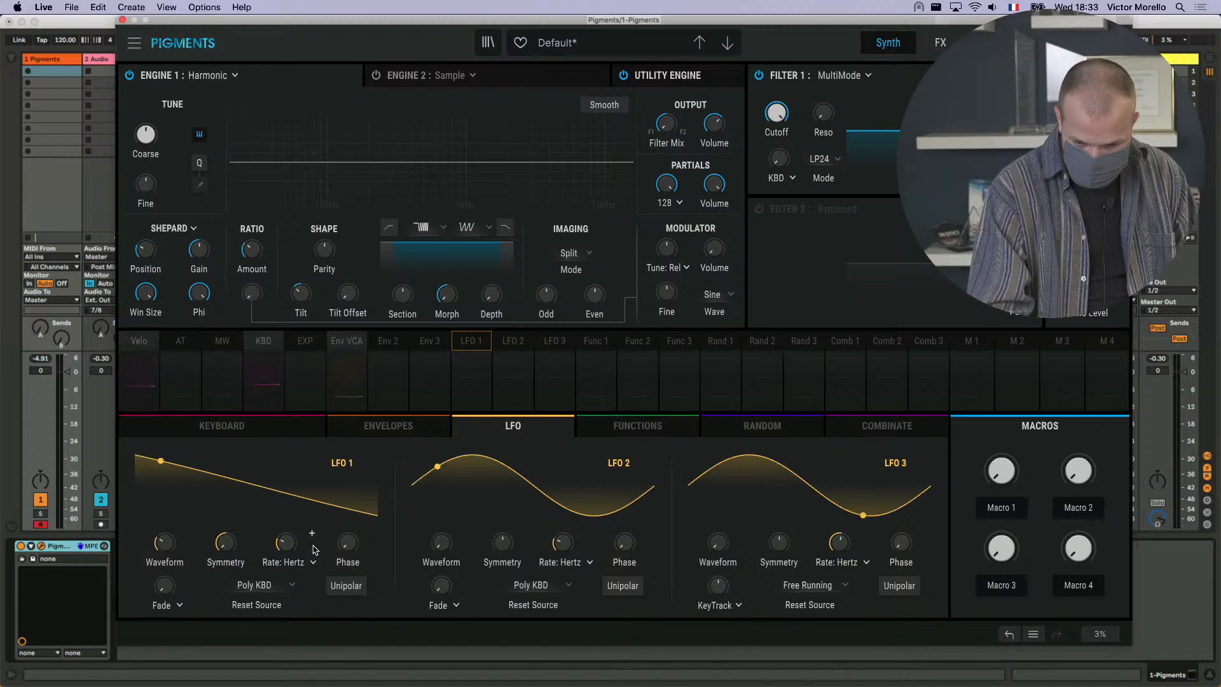
drag(241, 545, 242, 533)
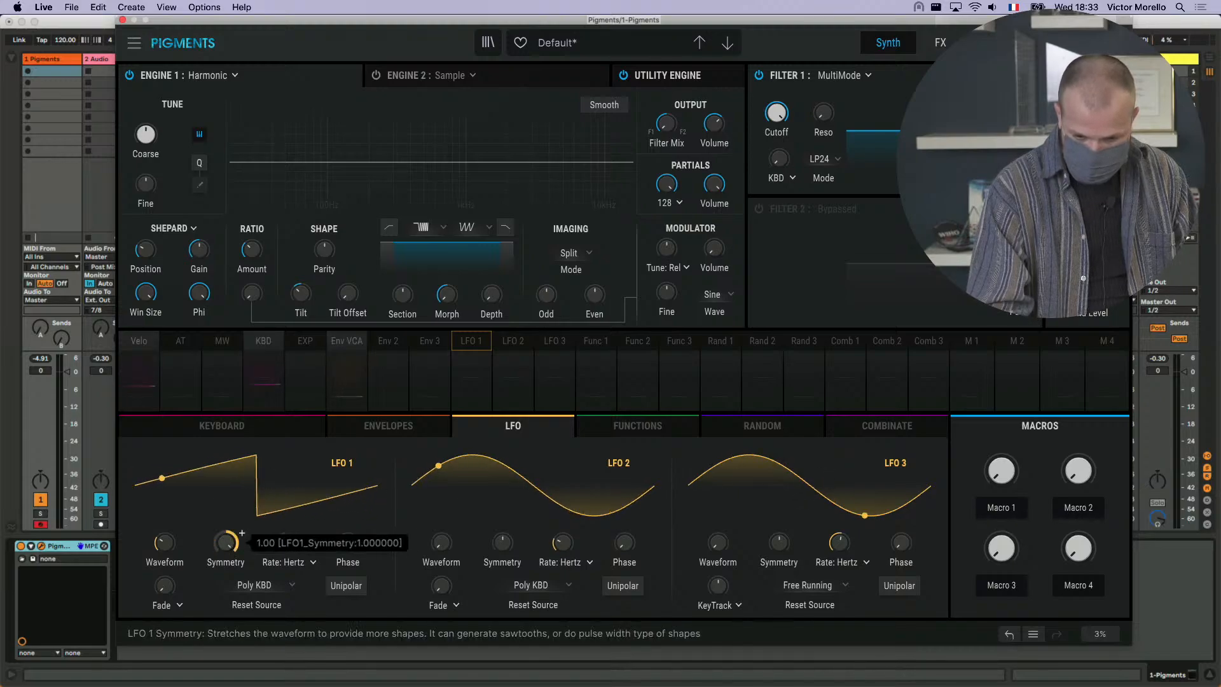
click(358, 585)
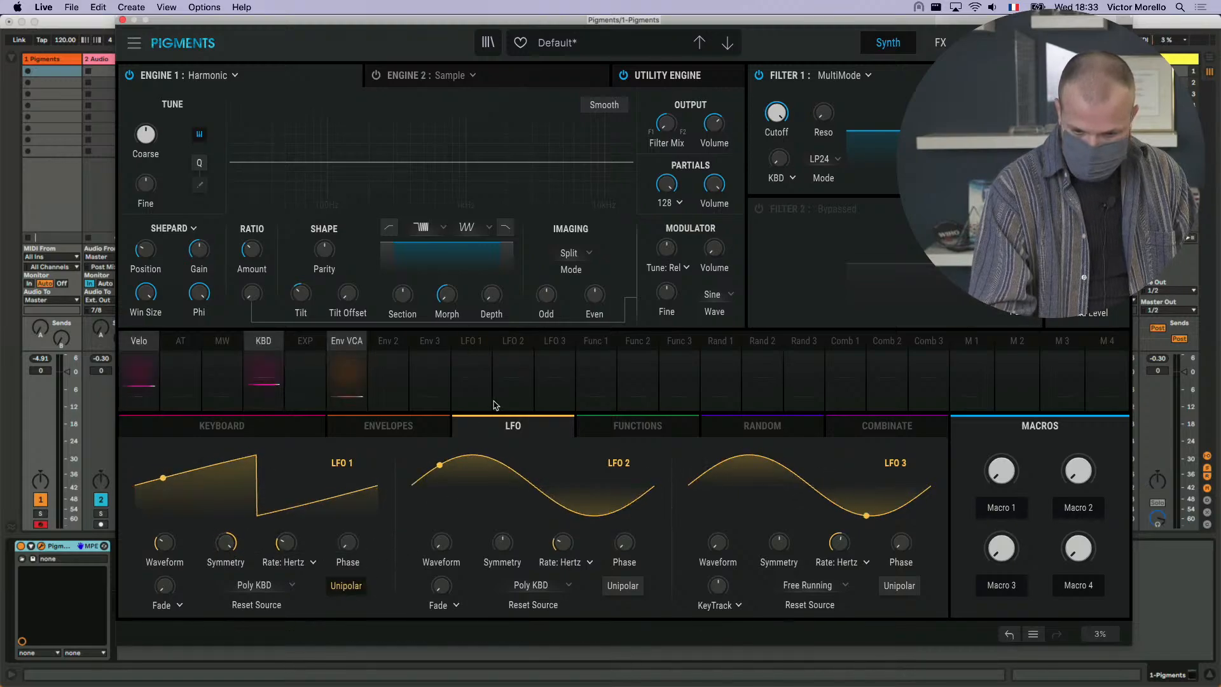
- Route LFO 1 to the Shepard Phi with a modulation amount of 1.00 and try different LFO 1 rates
click(476, 347)
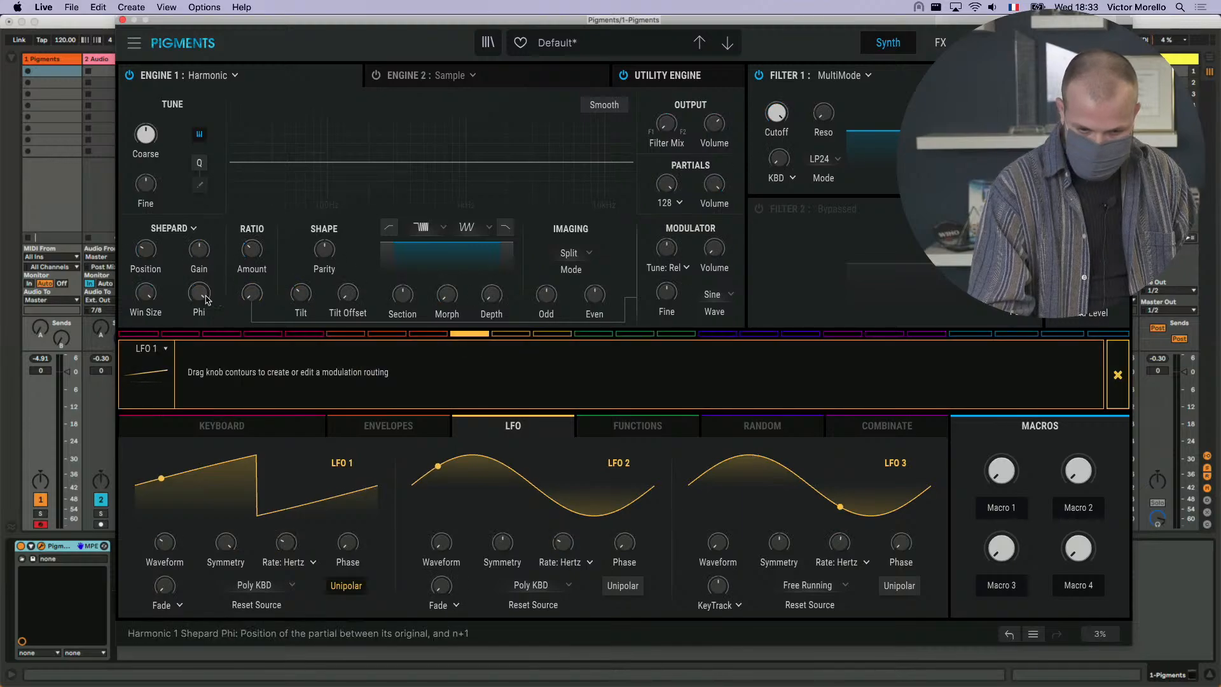
drag(205, 290, 206, 242)
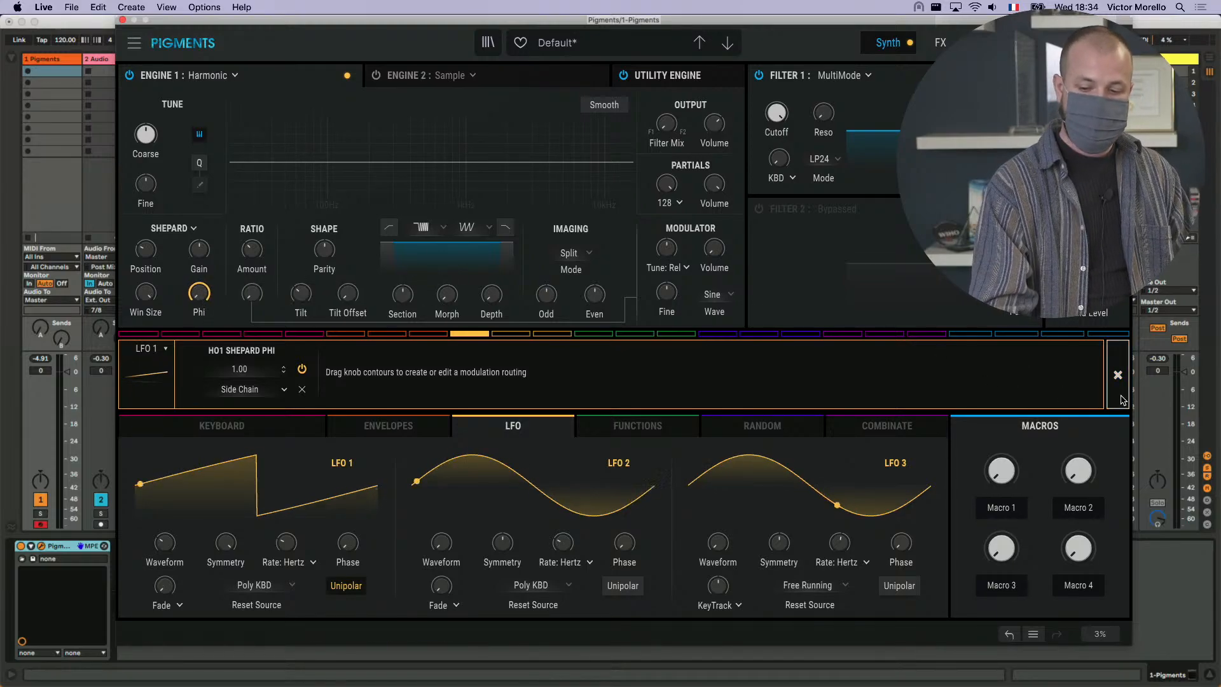
click(1117, 375)
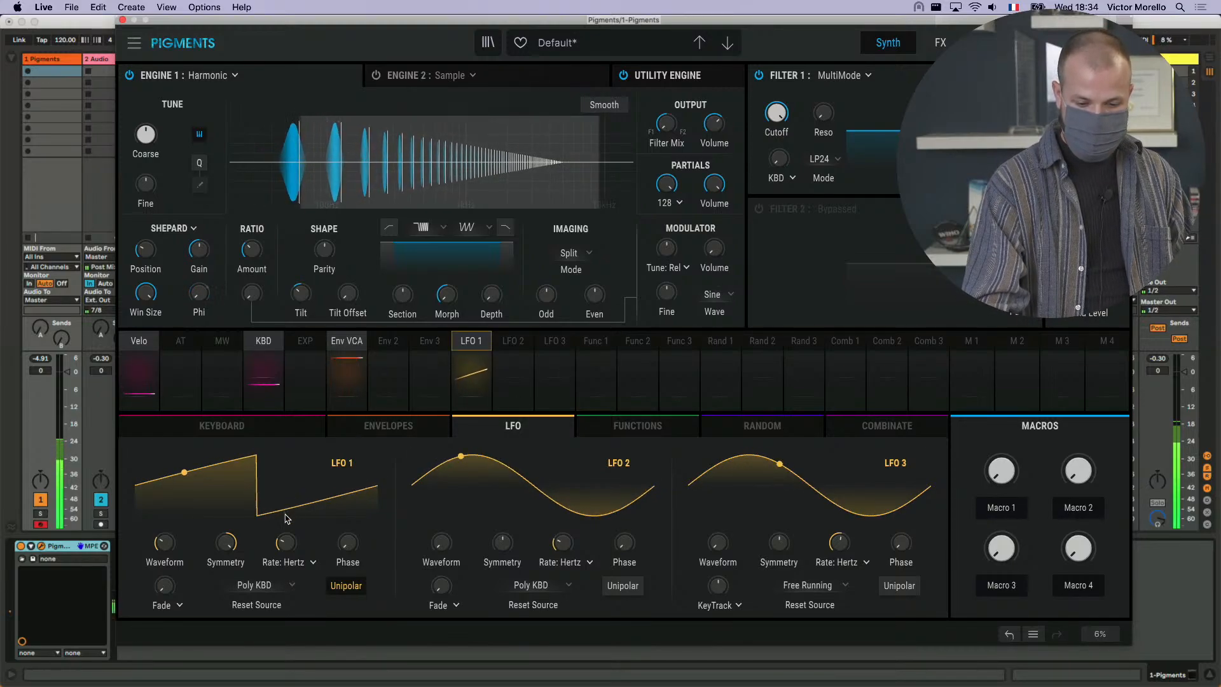
mouse_move(312, 533)
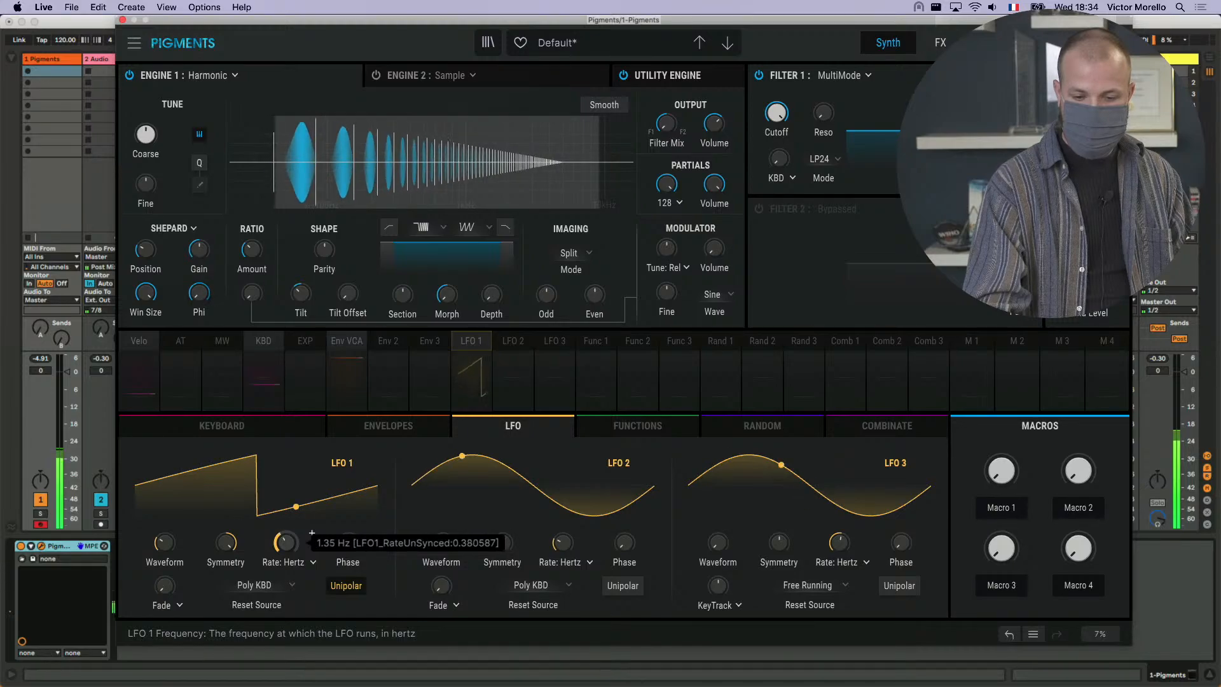
scroll(311, 533, down, 5)
scroll(311, 533, up, 2)
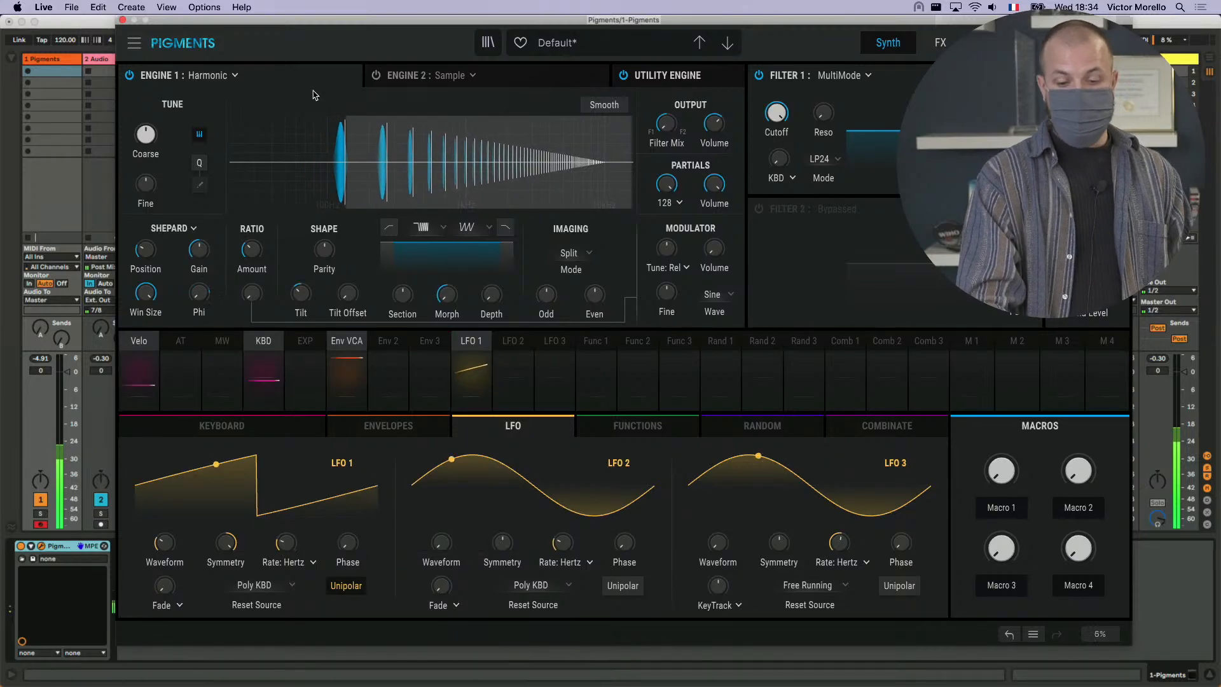
click(234, 76)
click(234, 76)
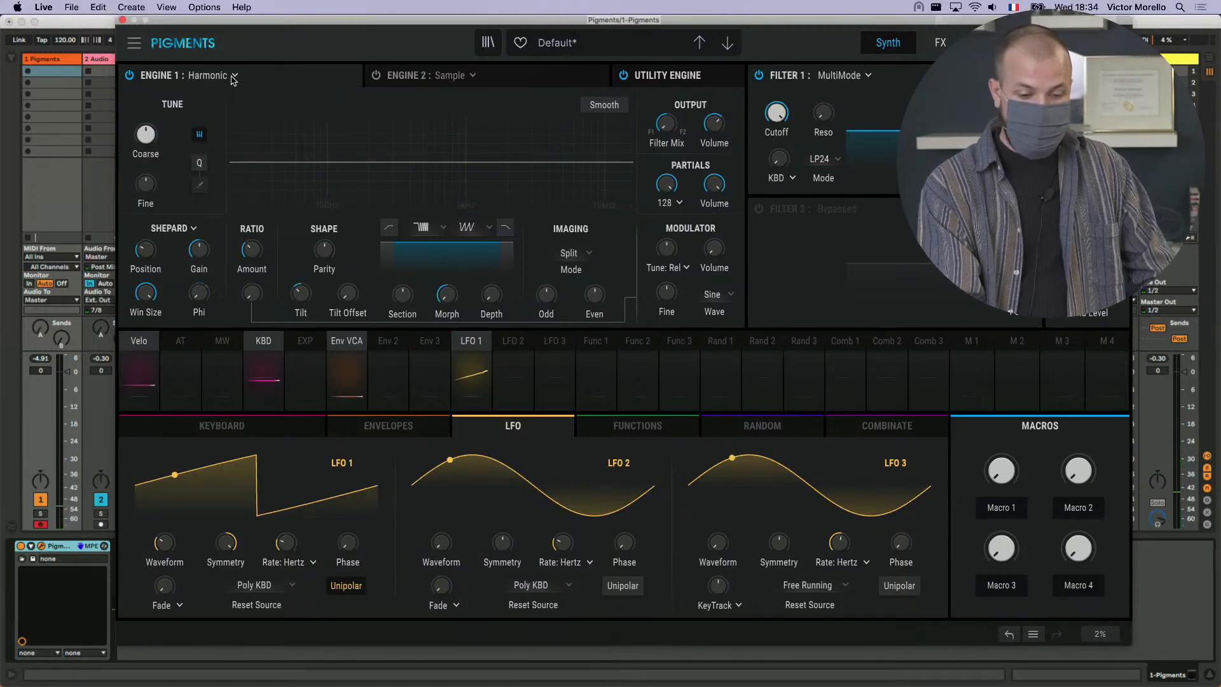
- Load the Time For Reverse preset from the Livestream playlist and return to its synth settings
click(488, 43)
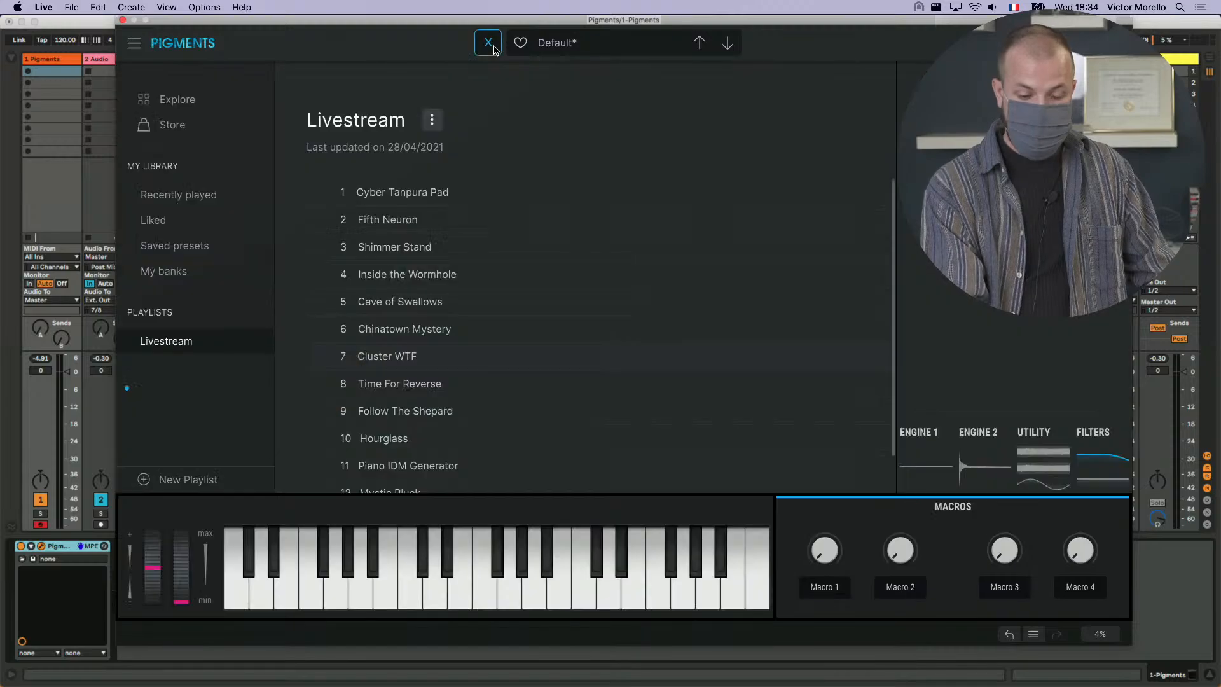
scroll(515, 252, down, 3)
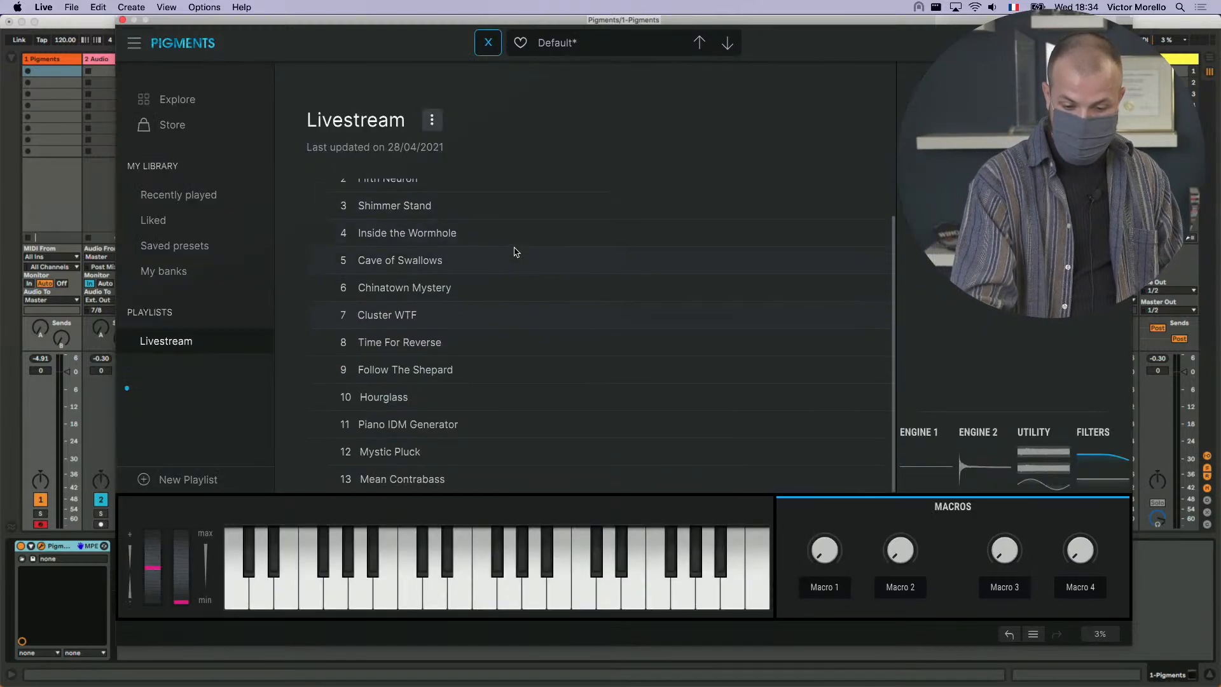
click(467, 349)
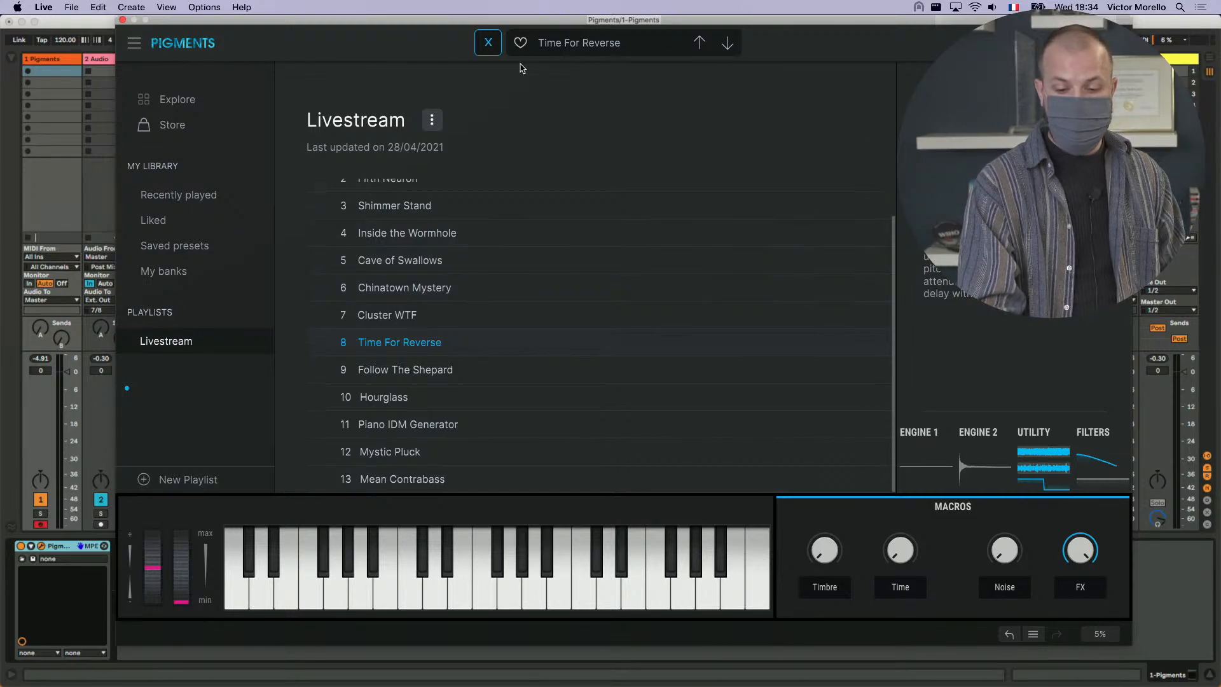
click(486, 44)
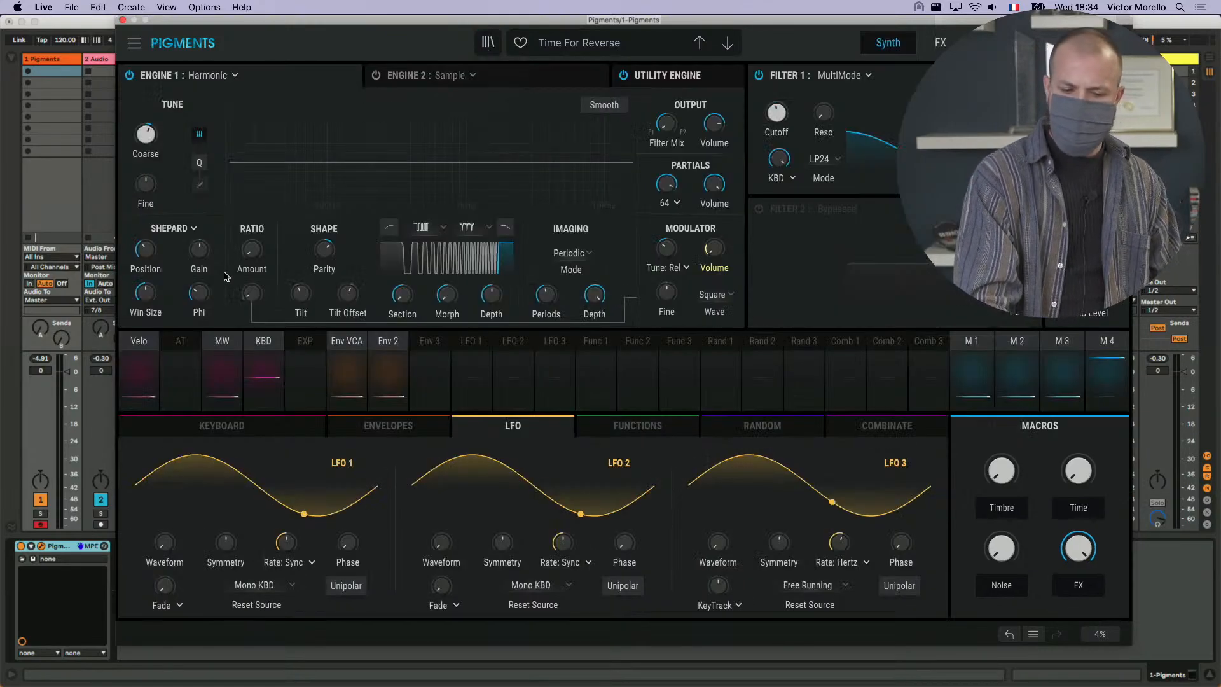
- Raise the Shepard Win Size of Time For Reverse and lower its Phi to zero
mouse_move(212, 290)
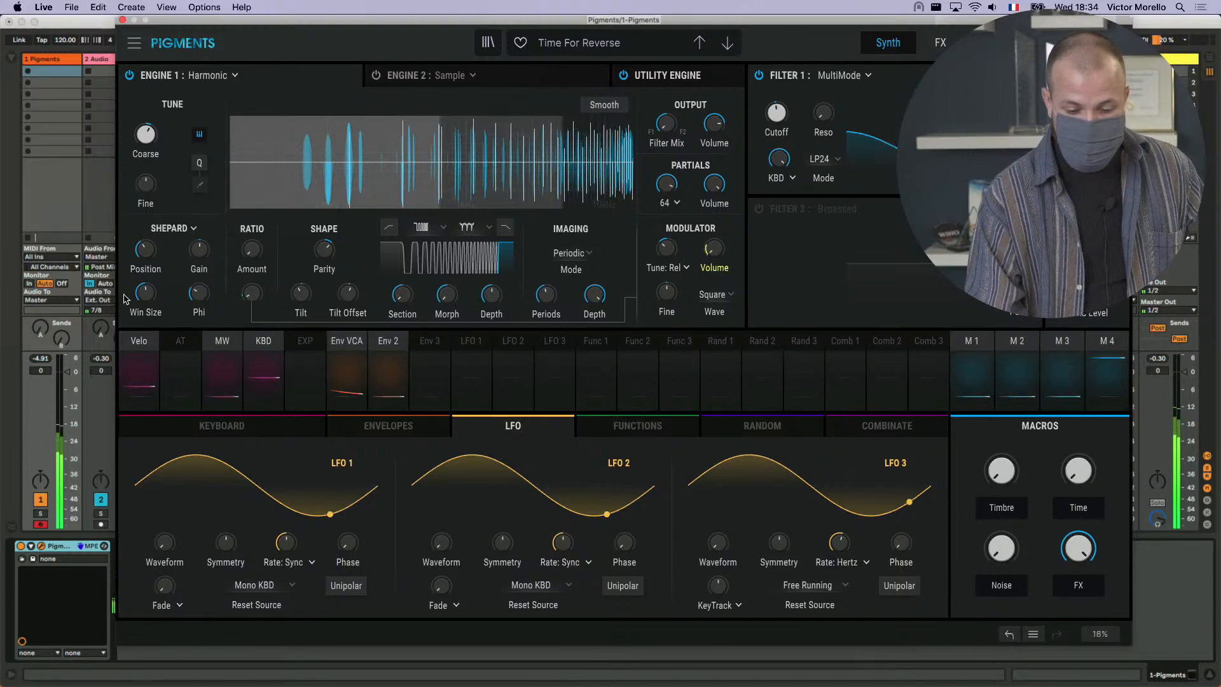
drag(148, 301, 145, 242)
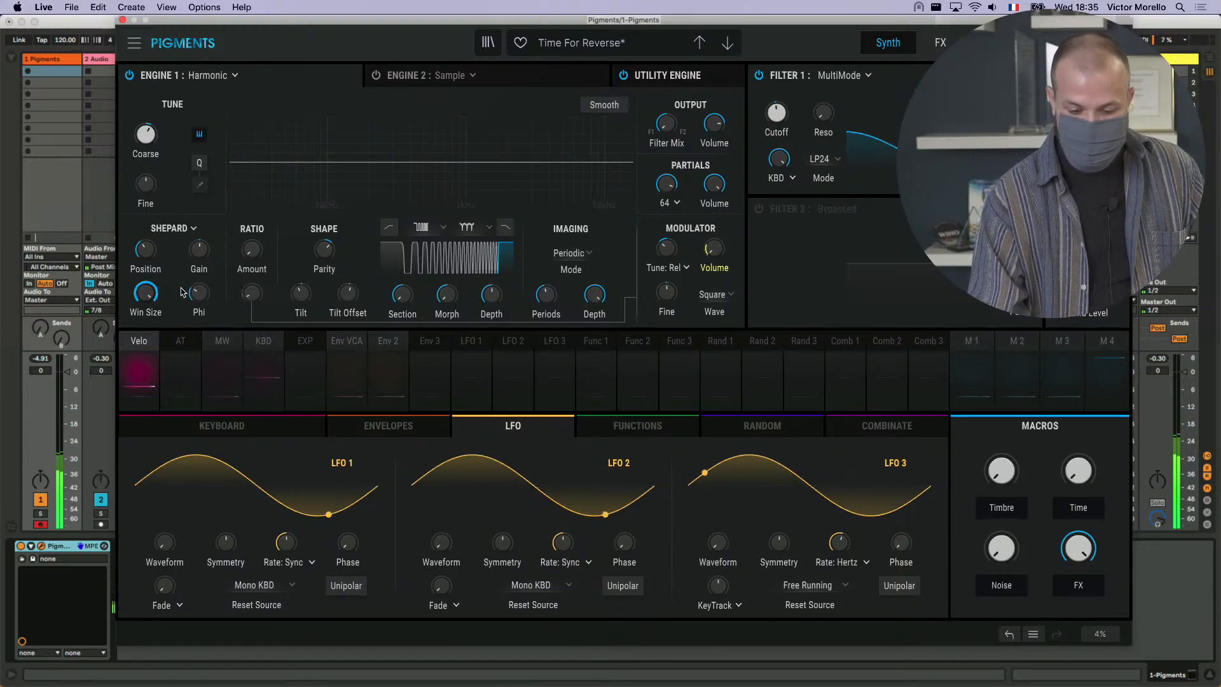
mouse_move(199, 293)
mouse_down()
mouse_move(199, 257)
mouse_move(199, 292)
mouse_up()
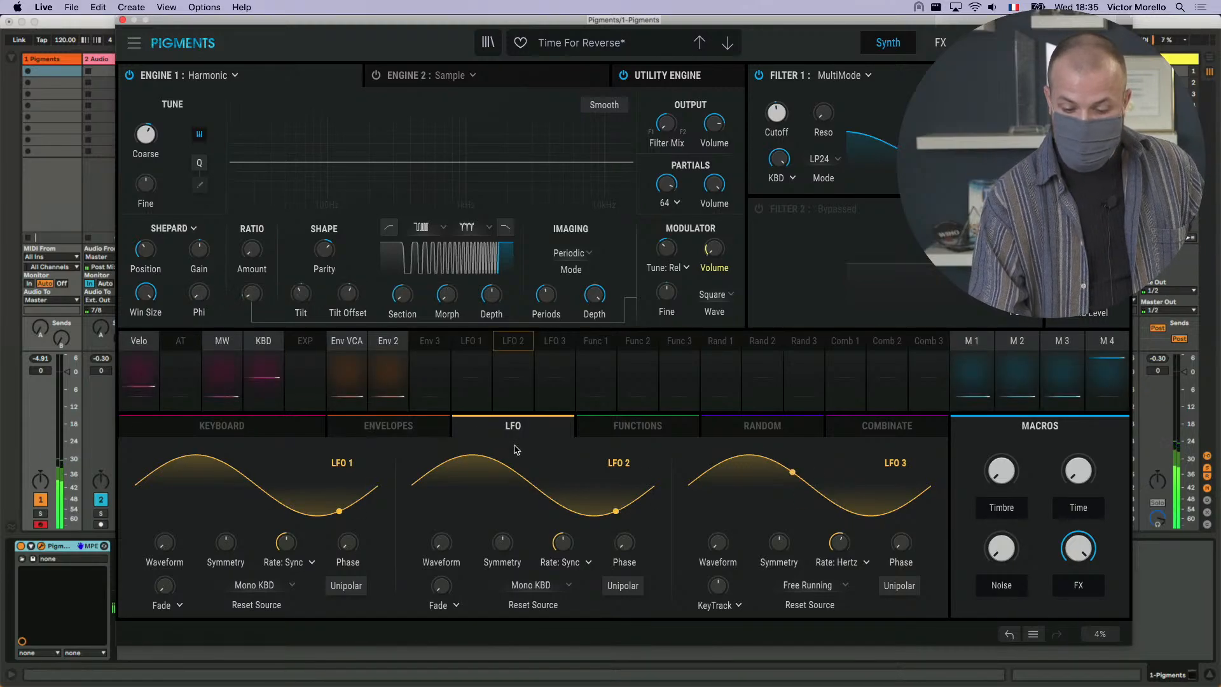
- Turn LFO 1 into a unipolar rising sawtooth and route it to the Shepard Phi with an amount of 1.00
drag(226, 542, 182, 520)
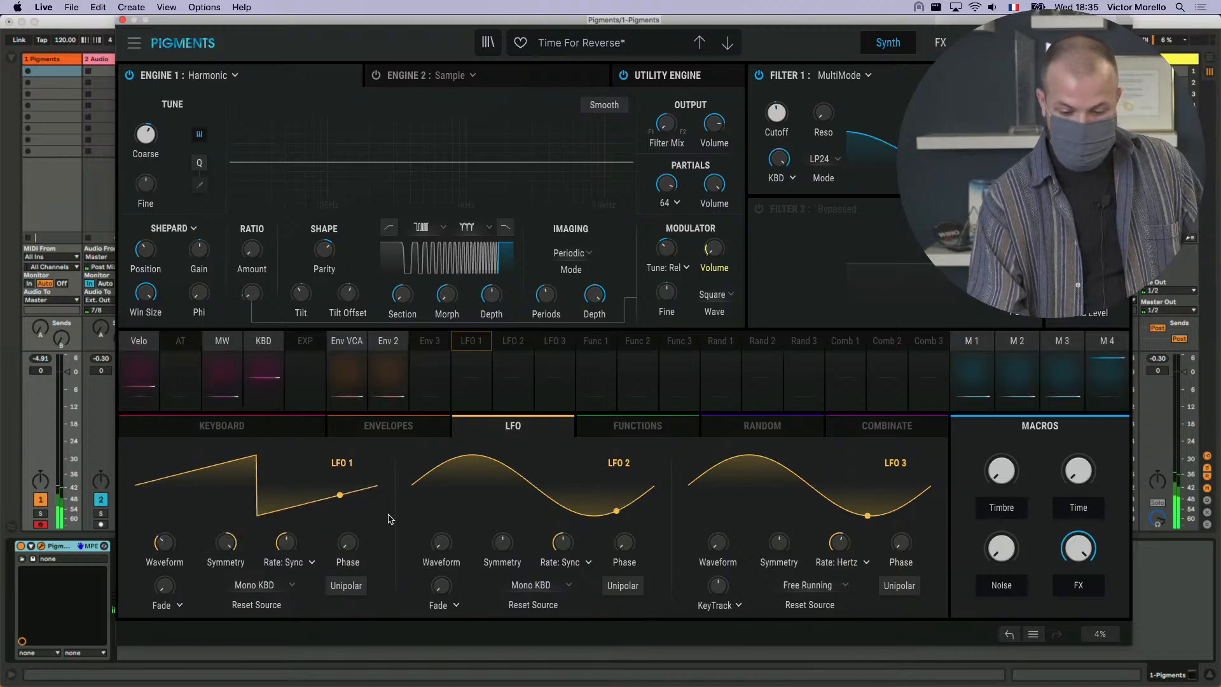
click(345, 585)
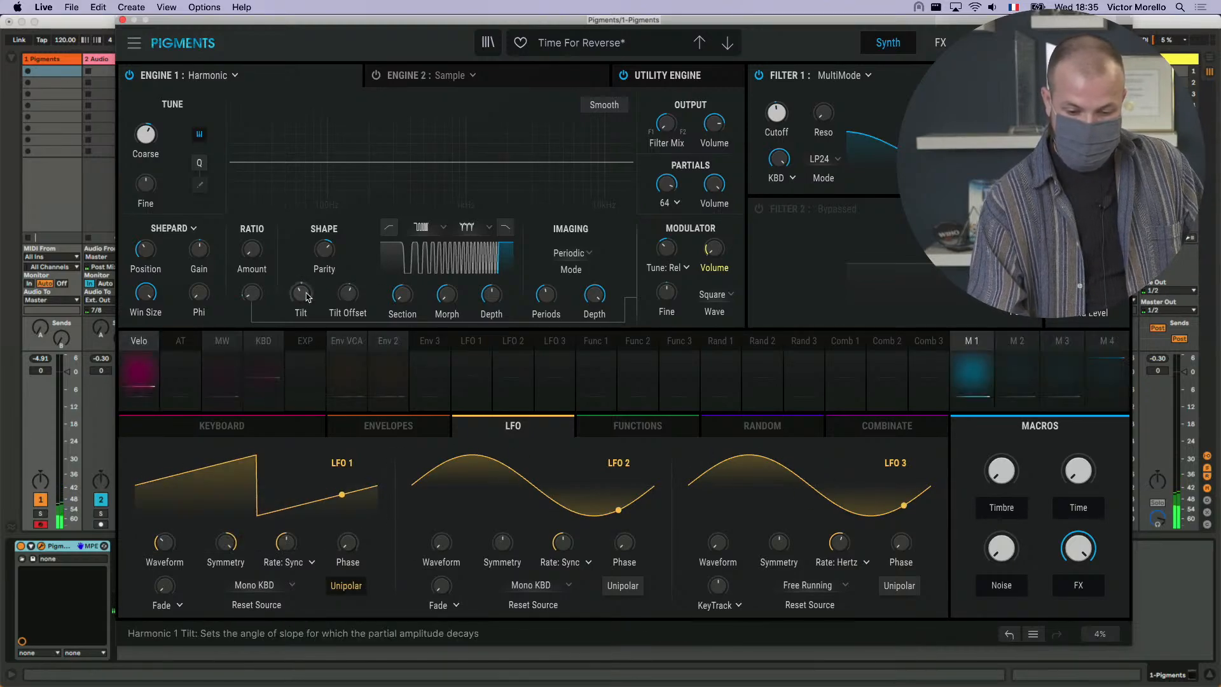
click(470, 344)
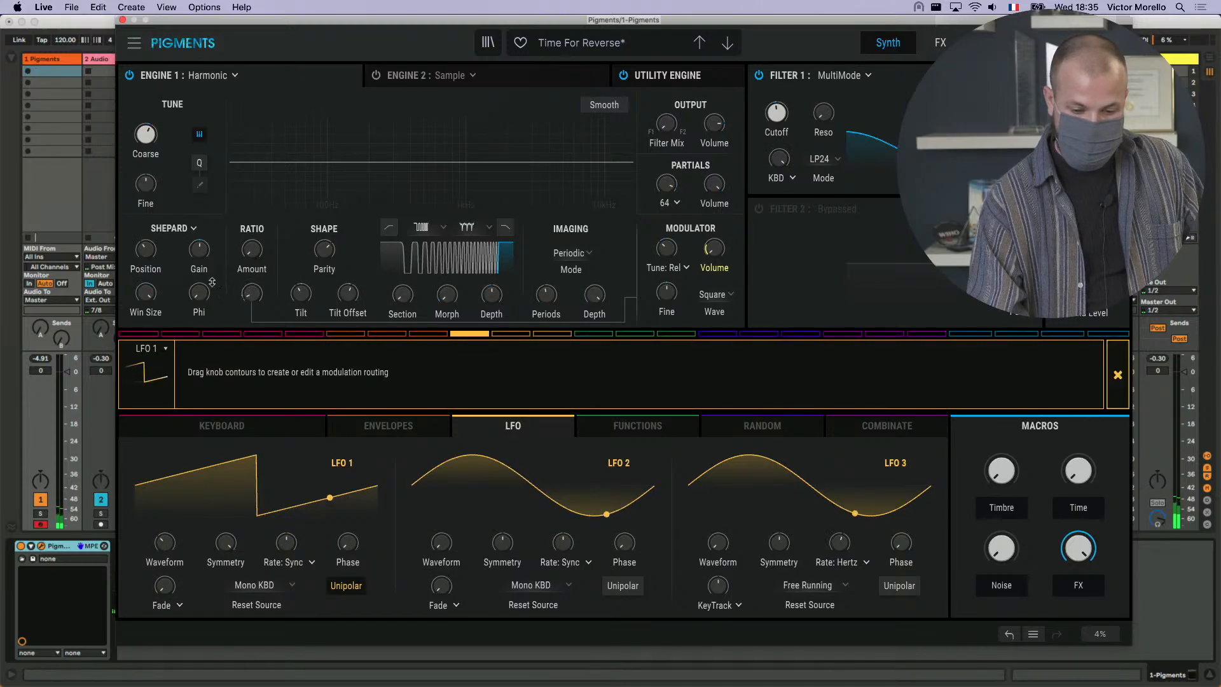
drag(209, 281, 209, 230)
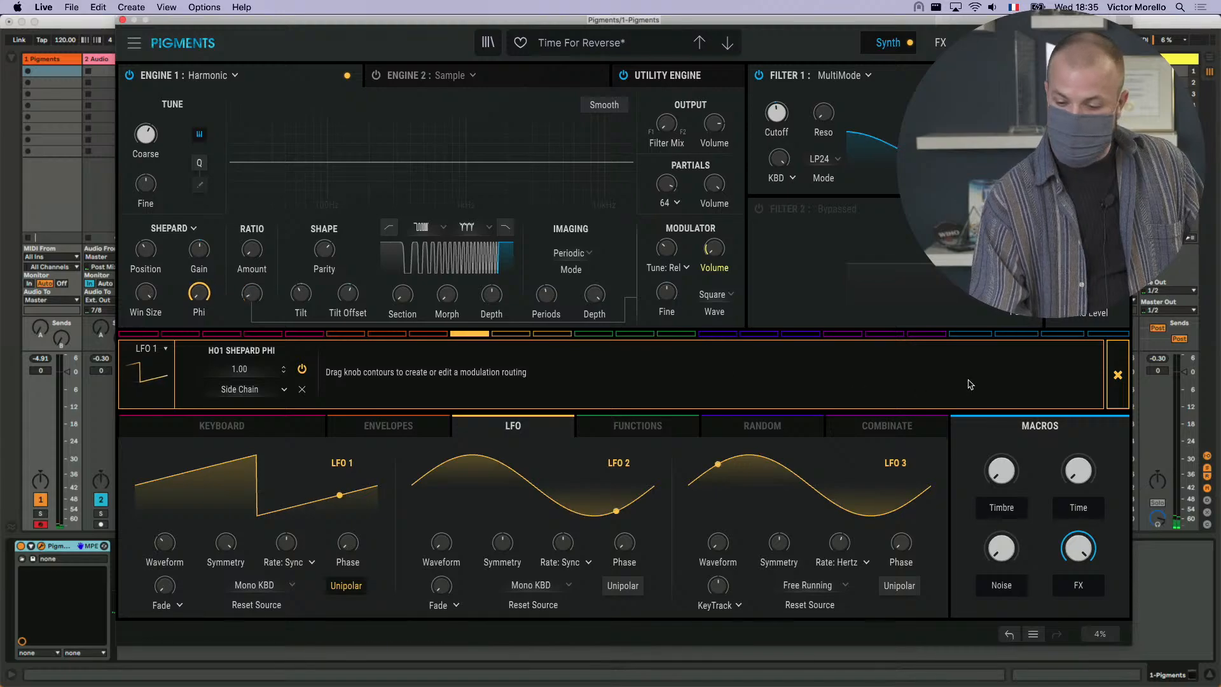
click(1117, 375)
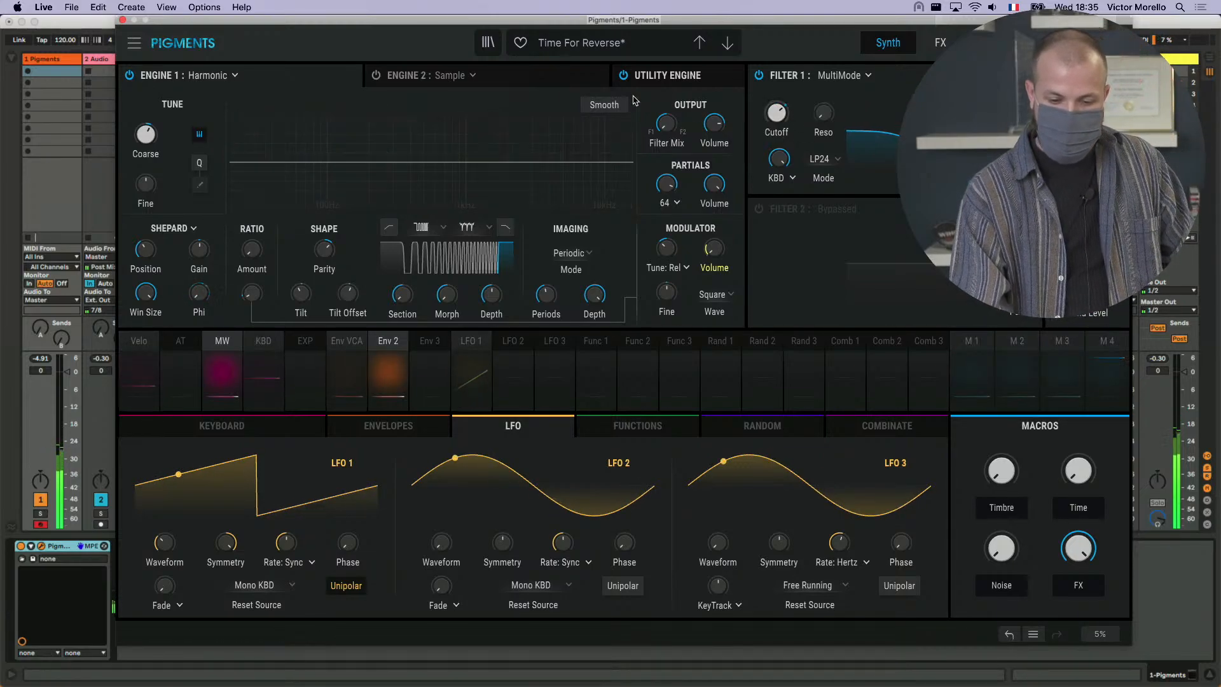
- Load the Follow The Shepard preset from the Livestream playlist and return to its synth settings
click(488, 43)
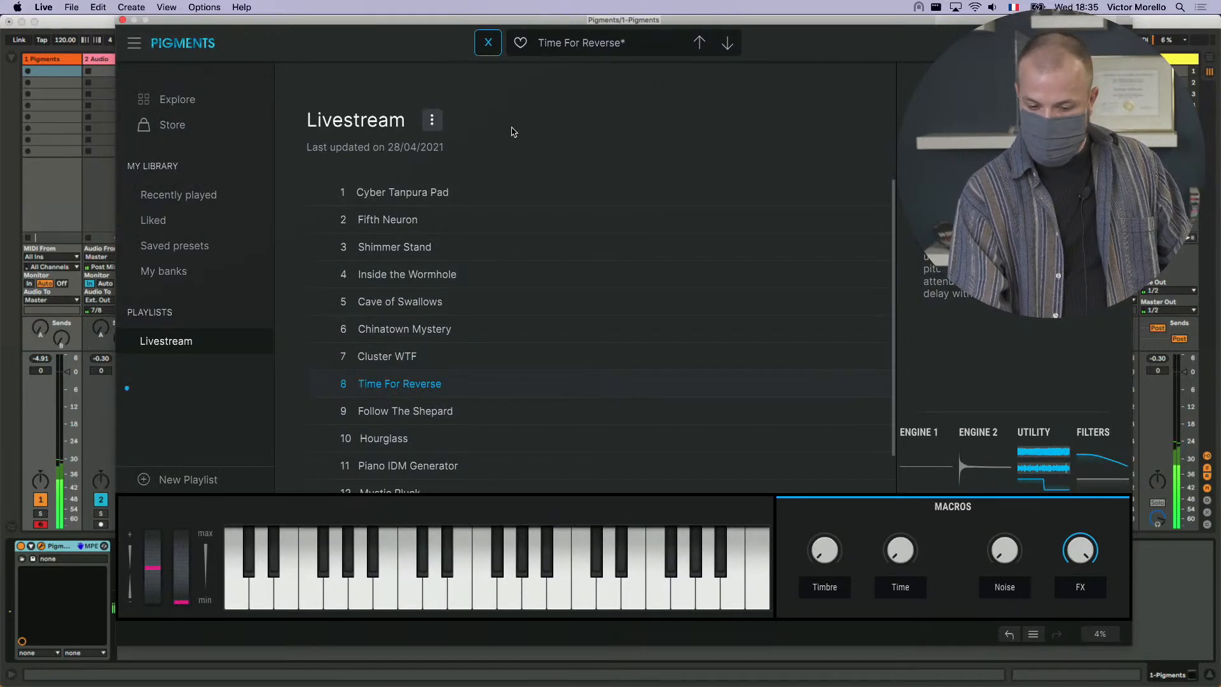
click(458, 412)
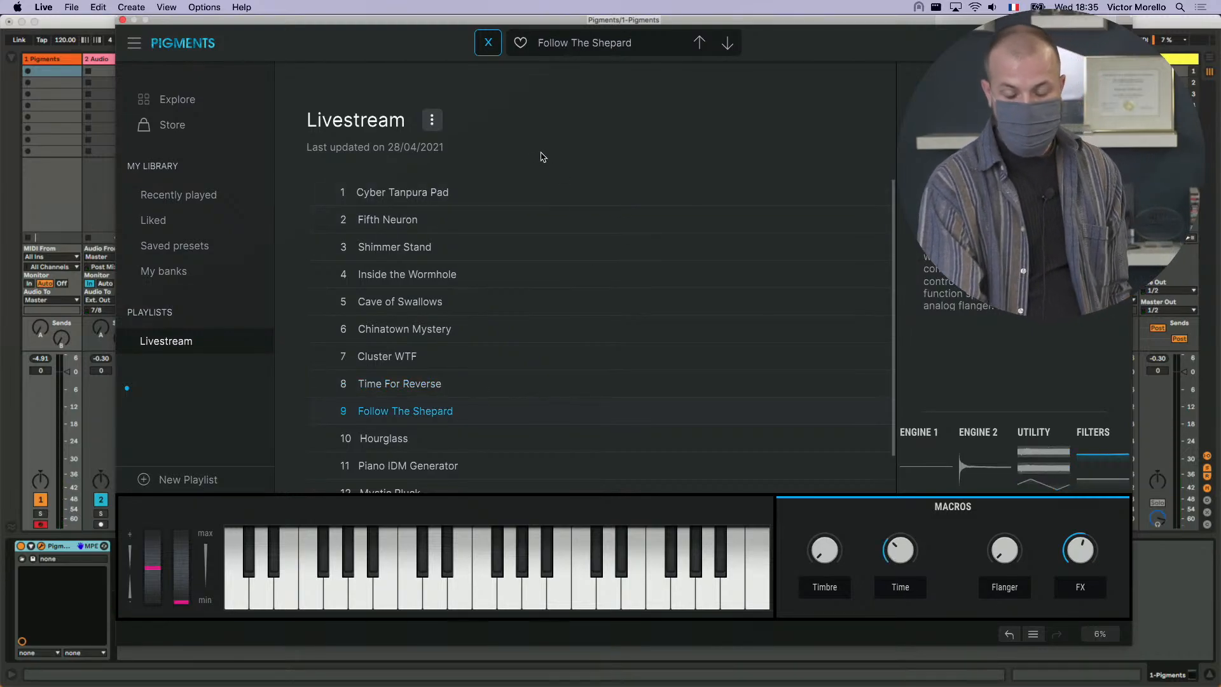
click(486, 43)
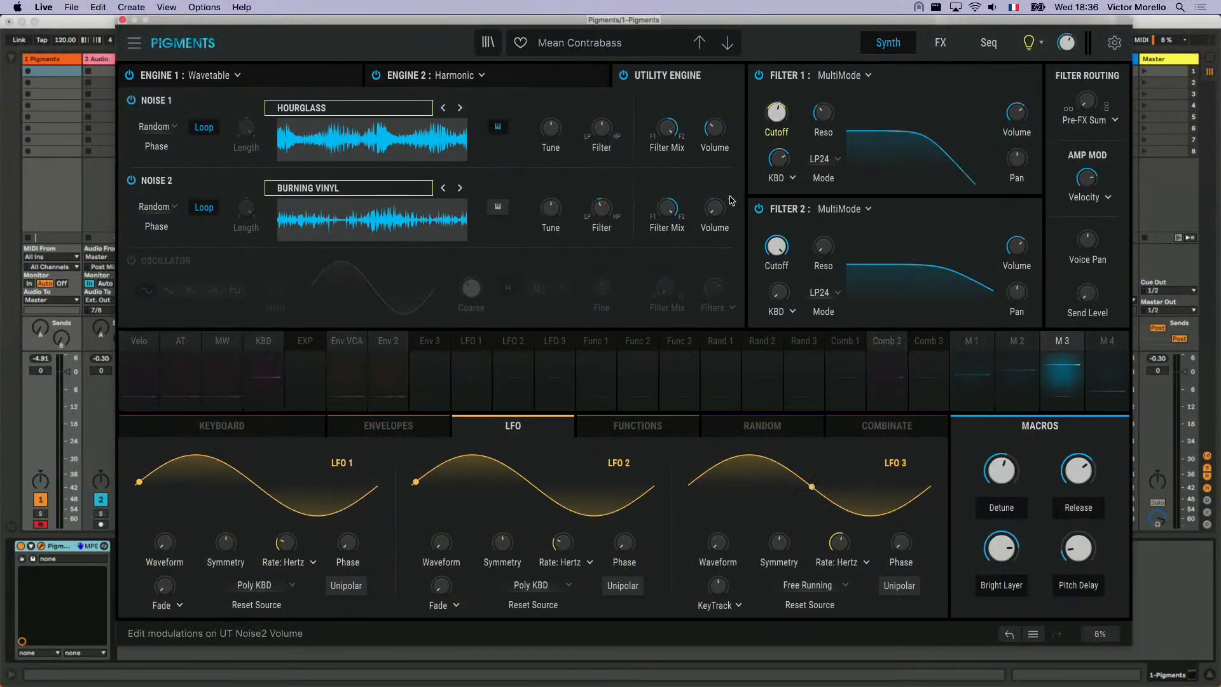
- Set the Macro 3 modulation of the Noise 2 Volume to 0.00 and enable the Utility Engine's oscillator
click(1057, 337)
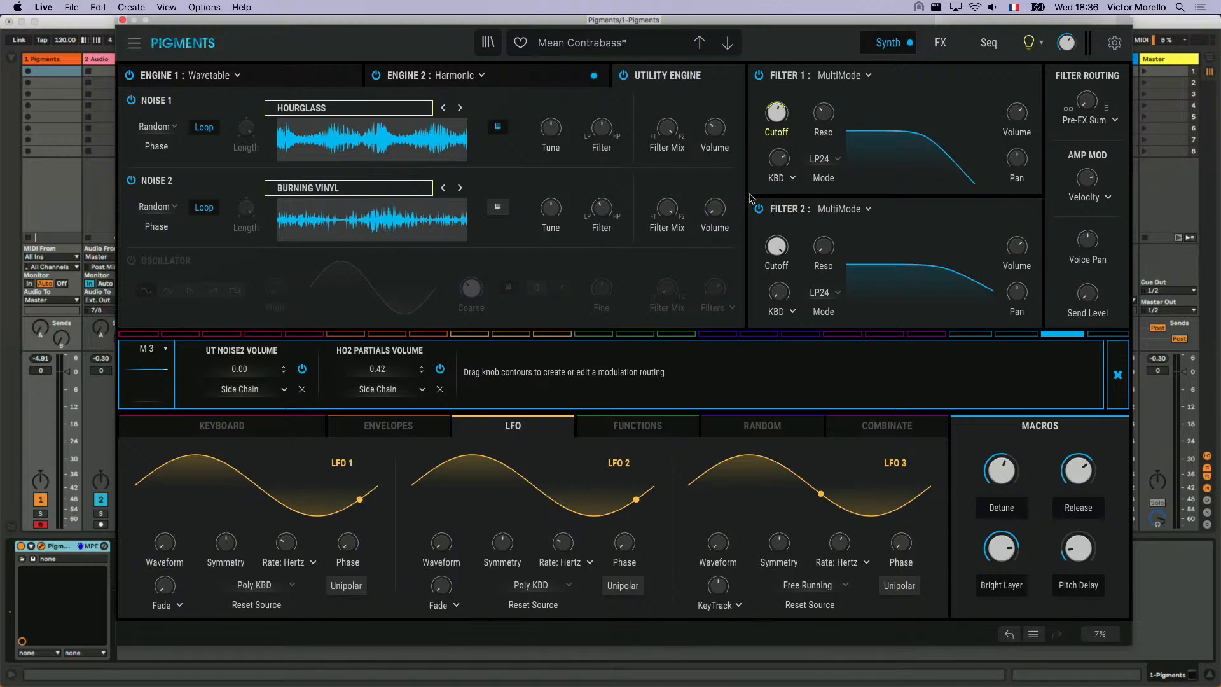
click(751, 196)
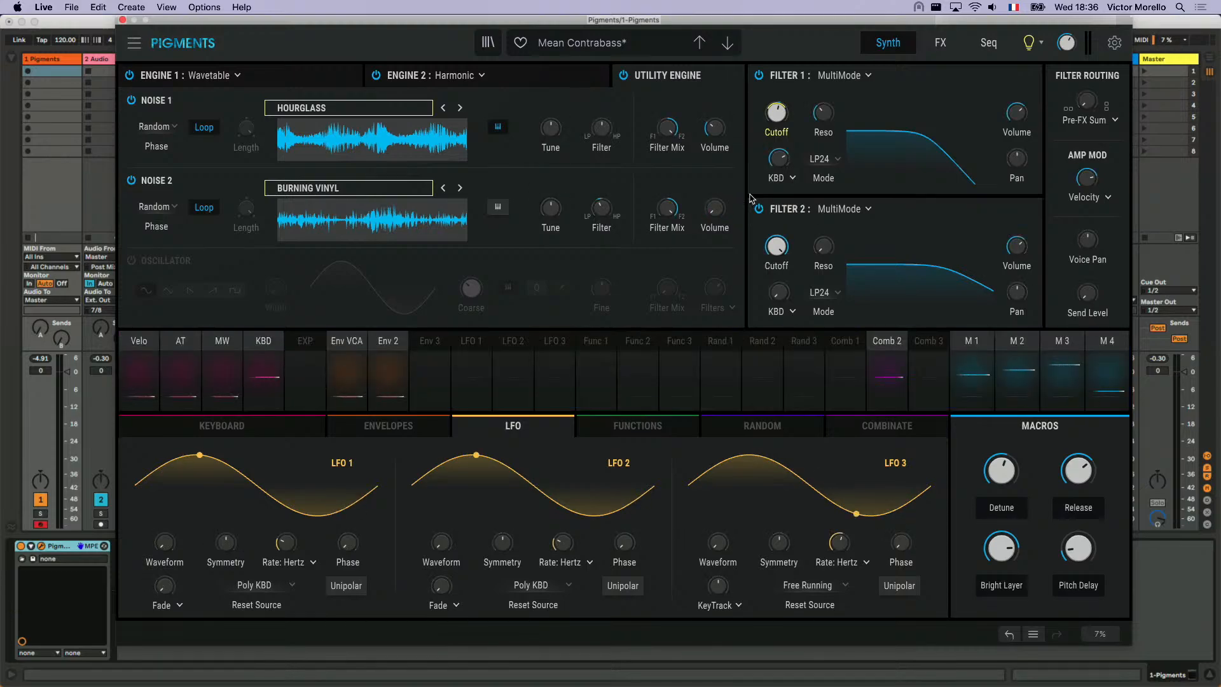
click(132, 260)
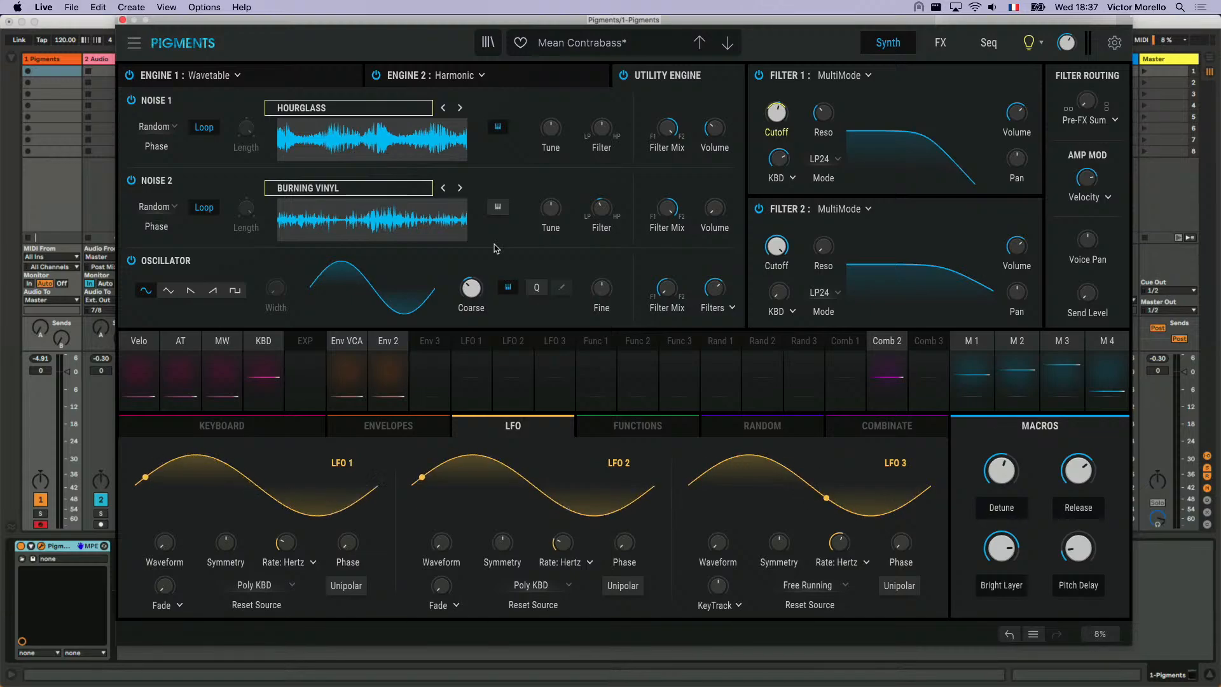
mouse_move(713, 288)
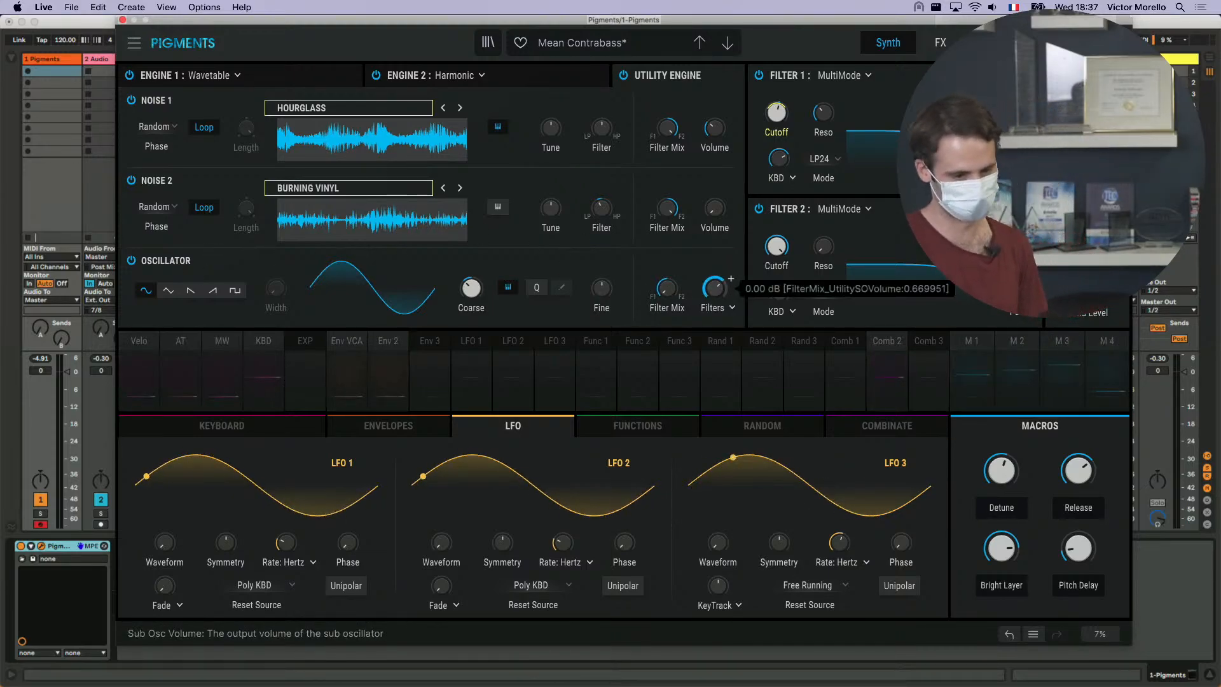
- Turn the Utility Engine oscillator's volume all the way down and load the Digital sample Centroid into Noise 1
drag(715, 288, 715, 376)
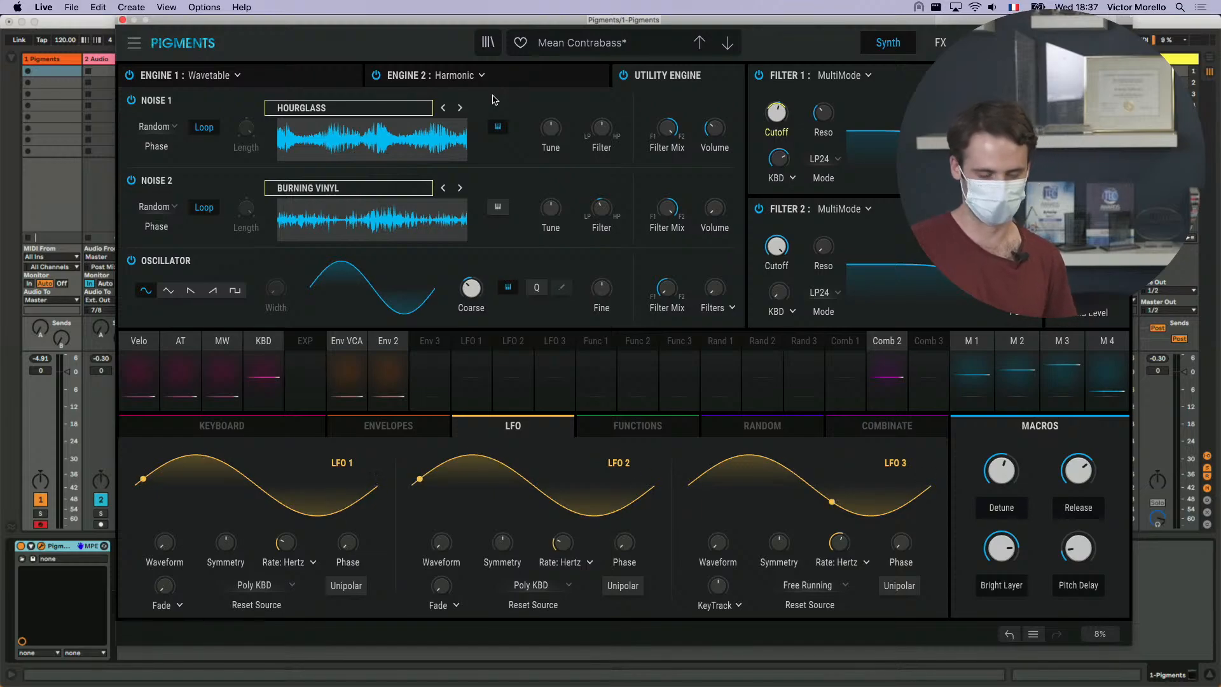
click(338, 113)
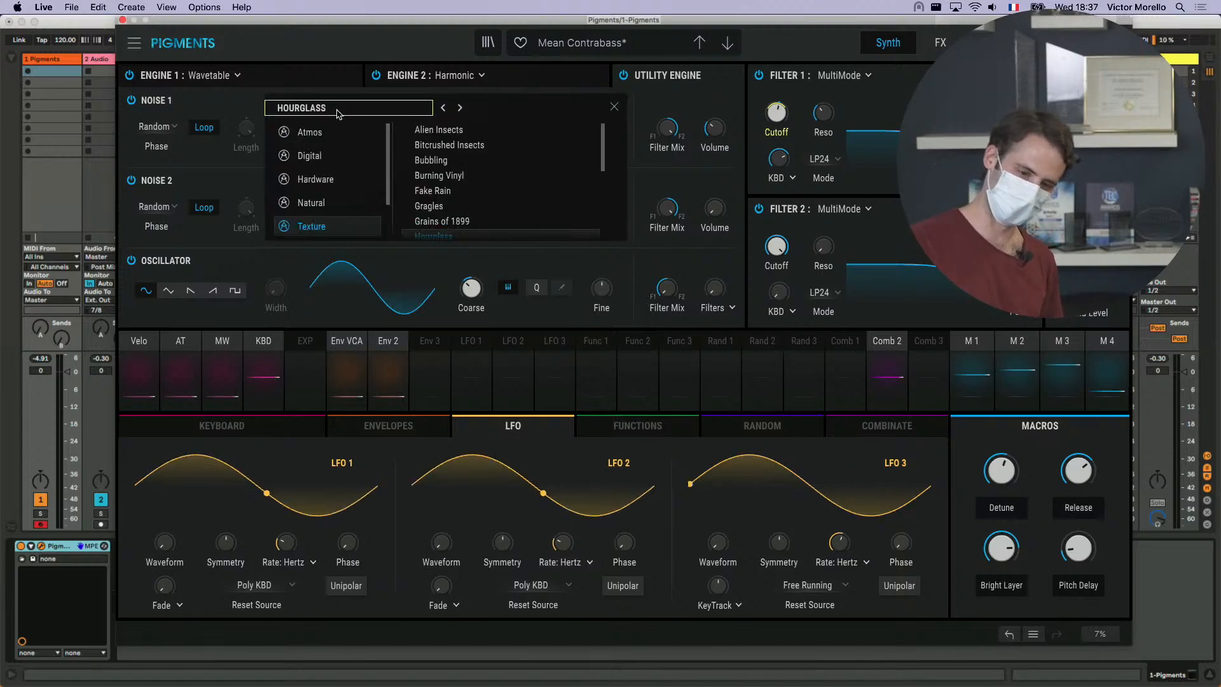
click(366, 160)
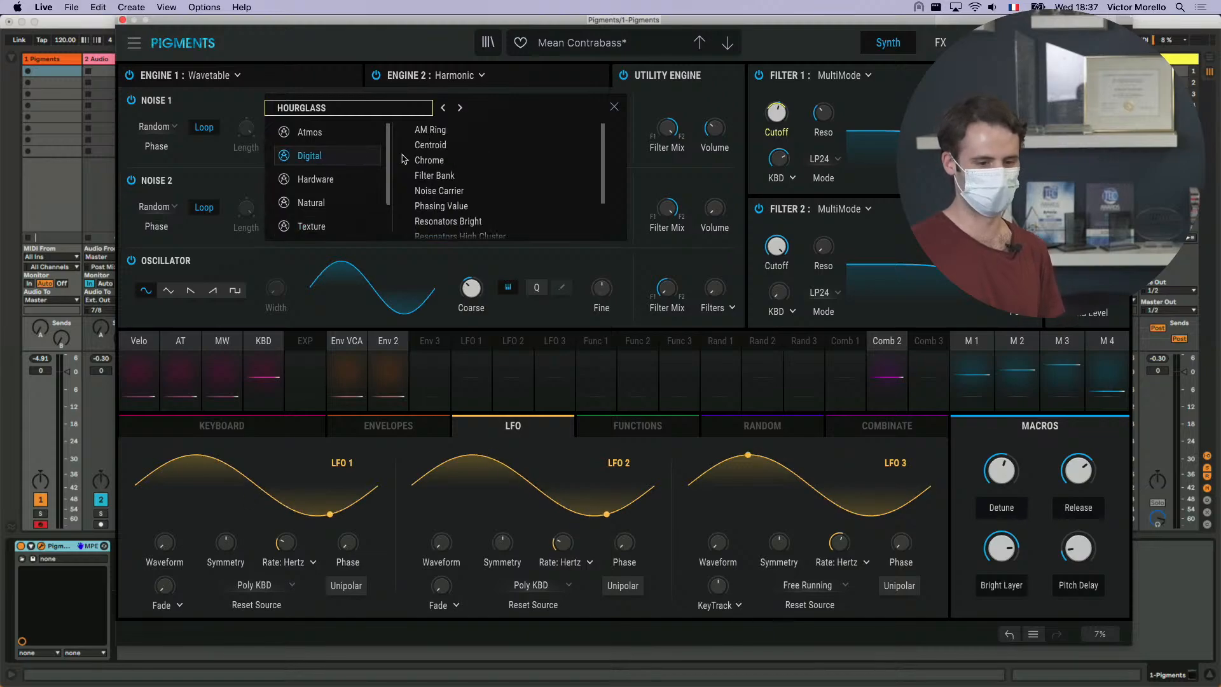
click(466, 147)
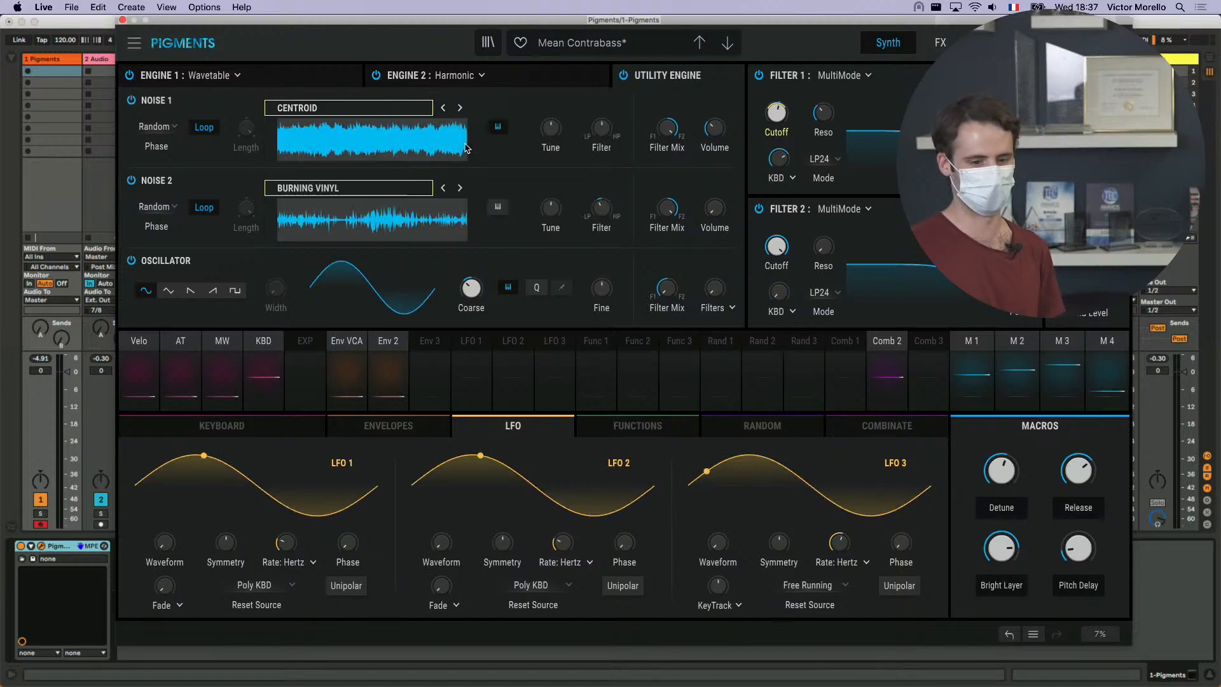
- Step Noise 1 forward through the Digital and Hardware samples, auditioning them up to Tape Wheel 1955
click(466, 107)
click(466, 107)
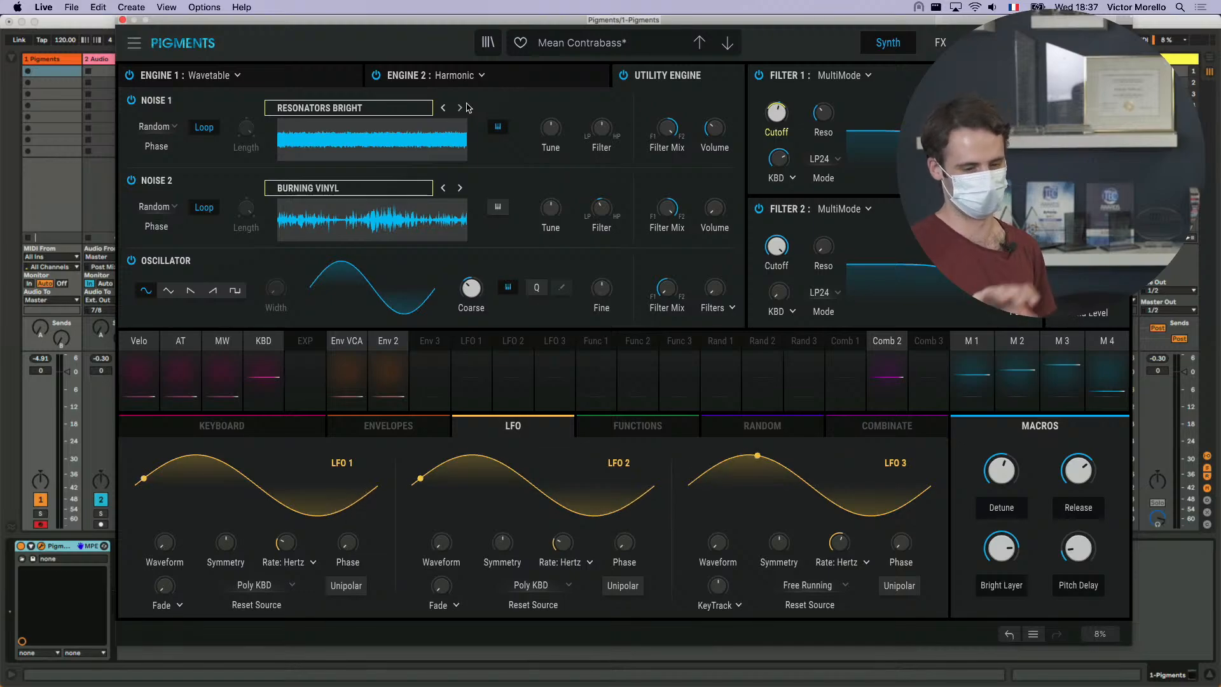
click(461, 108)
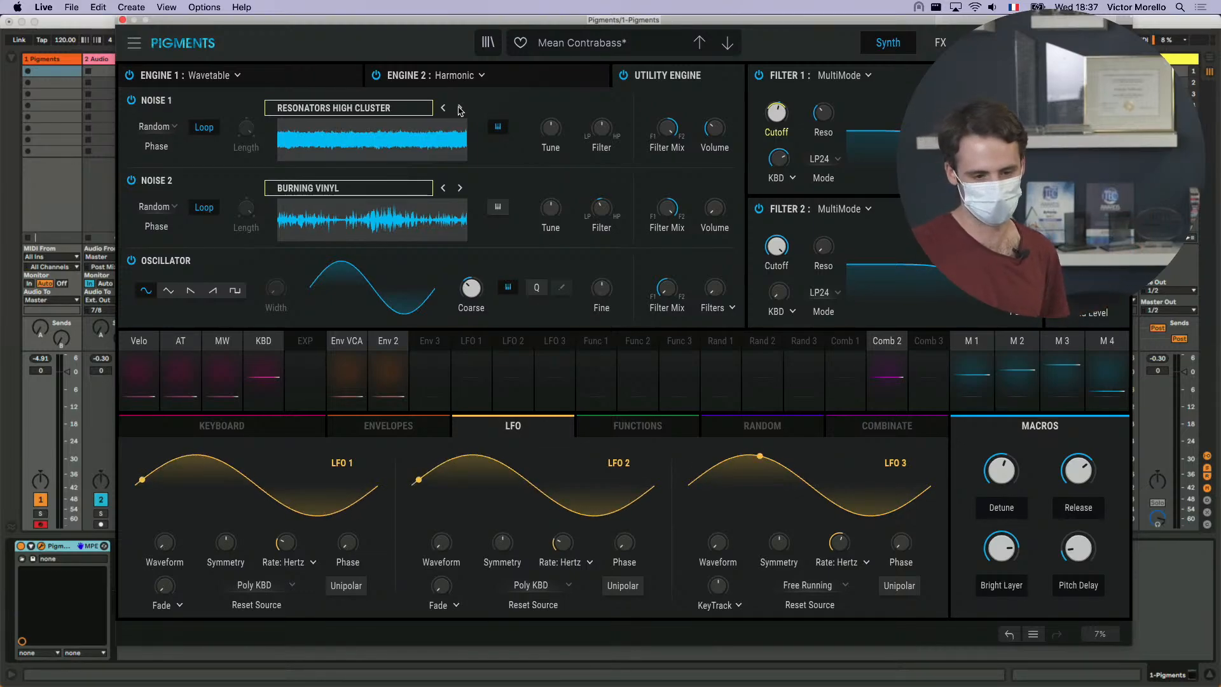
click(460, 109)
click(461, 109)
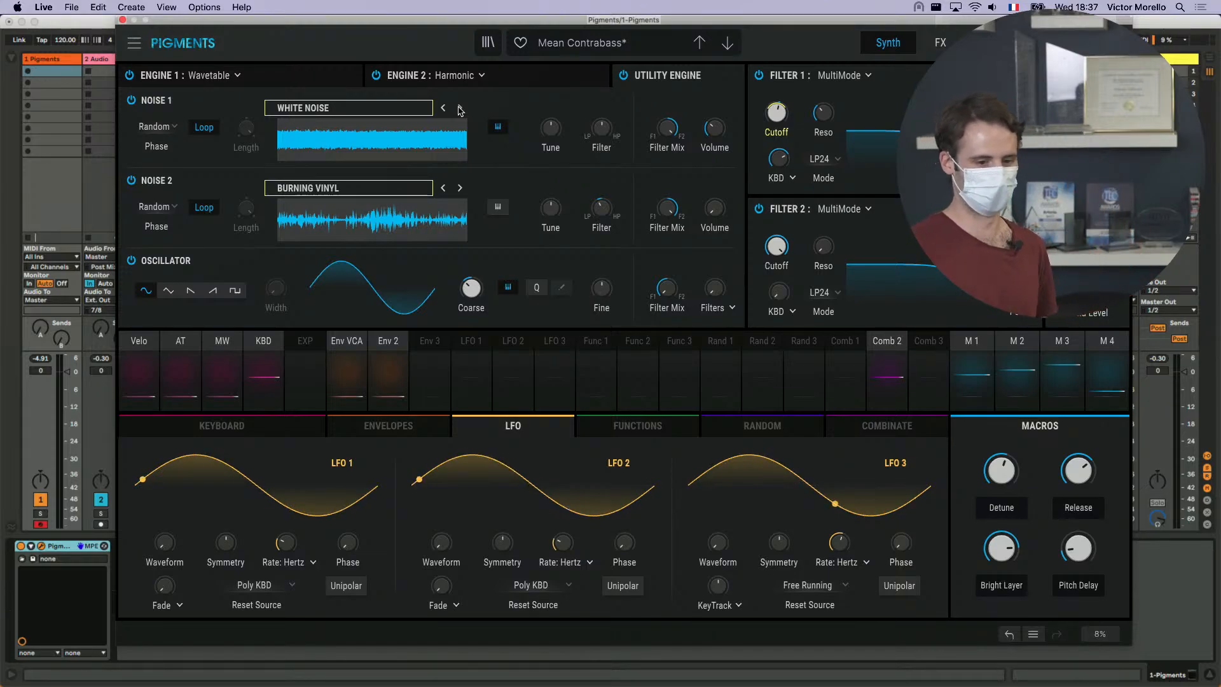
click(460, 109)
click(460, 109)
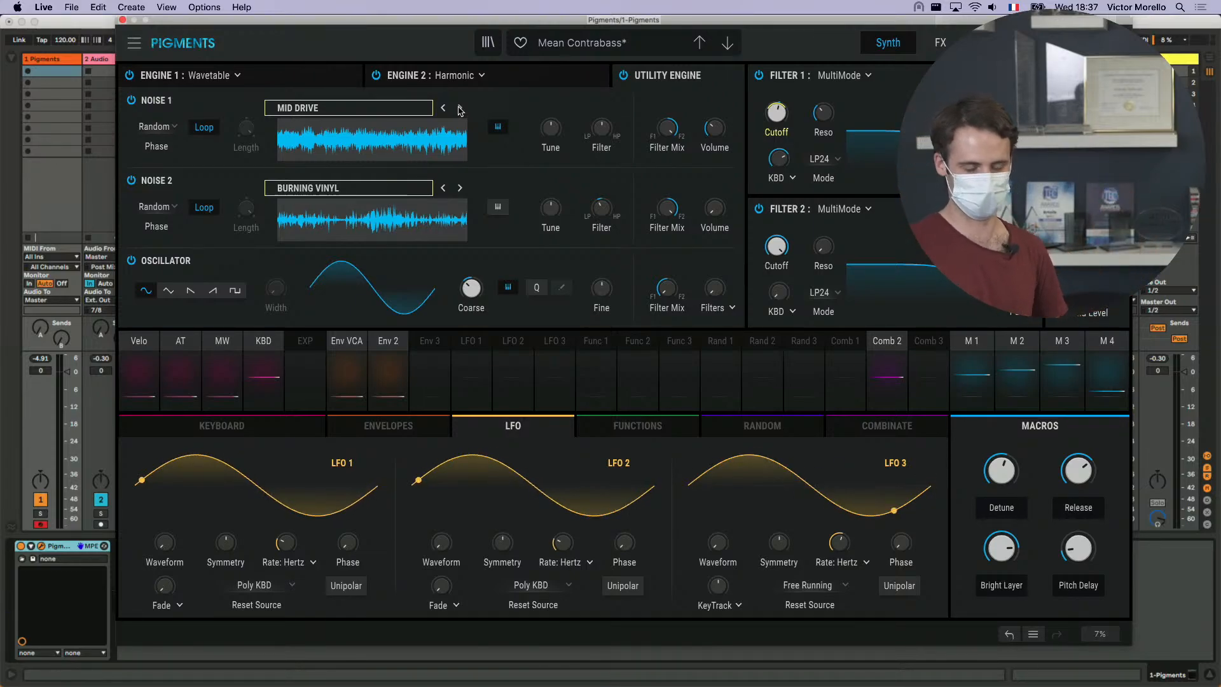
click(460, 108)
click(460, 109)
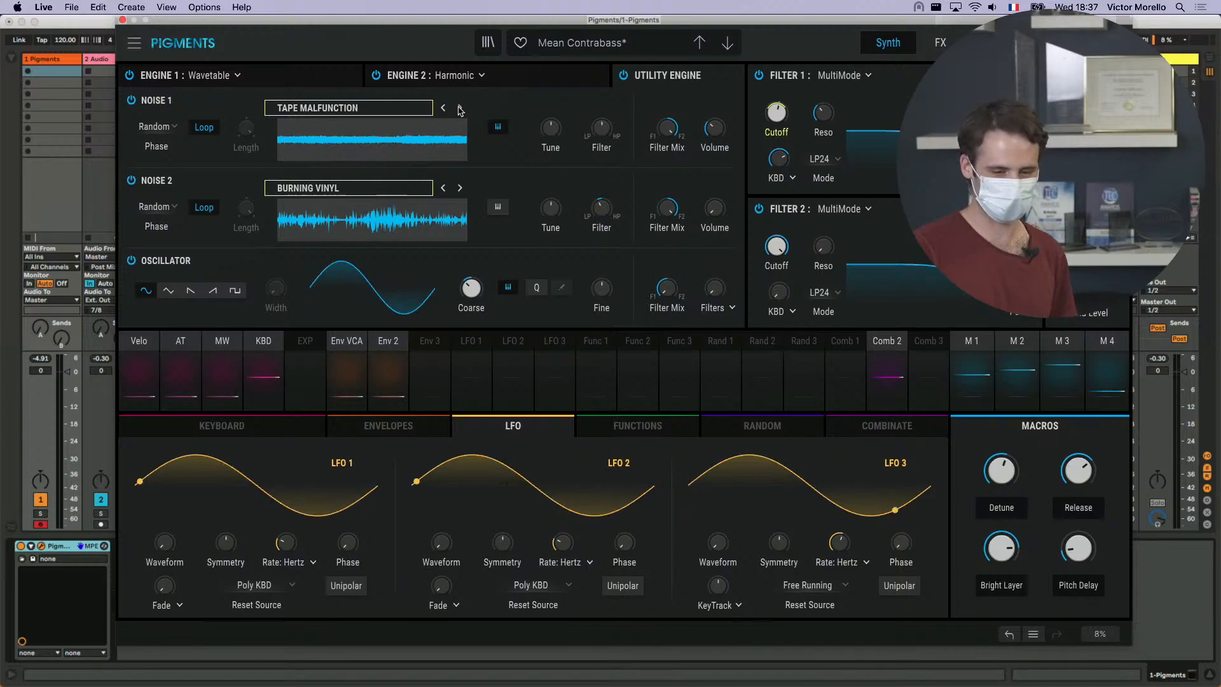
click(461, 109)
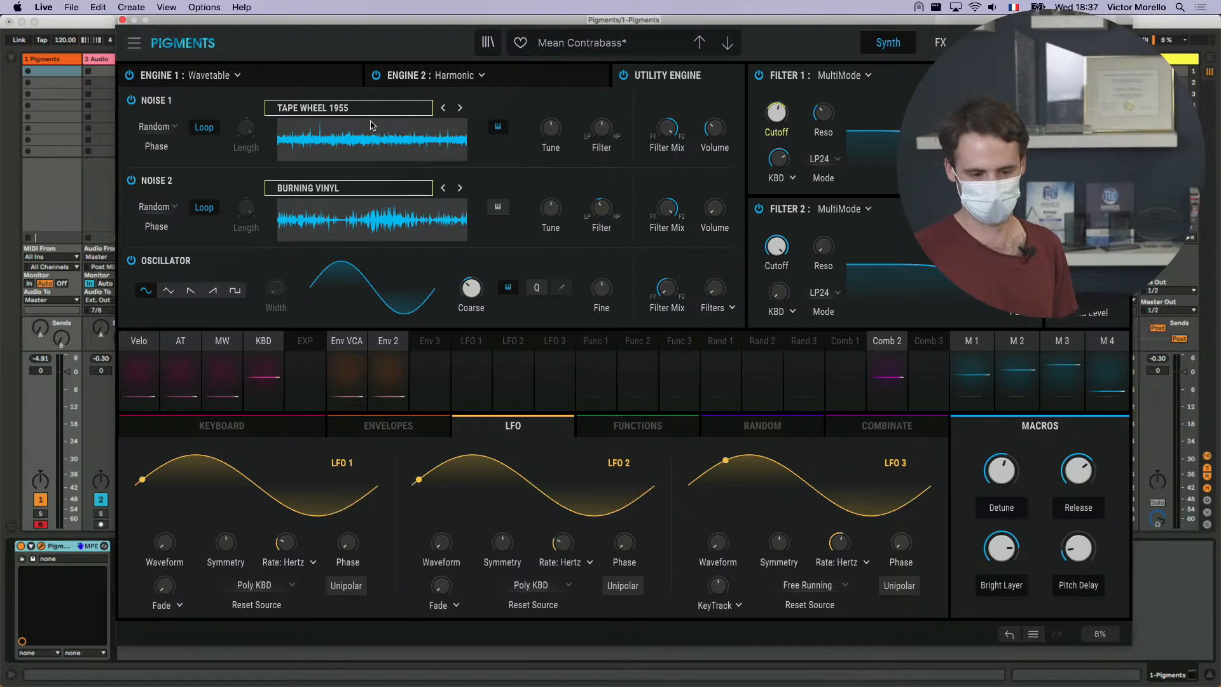
- Load the Celesta sample from the Transients category into Noise 1
click(340, 110)
scroll(349, 171, down, 2)
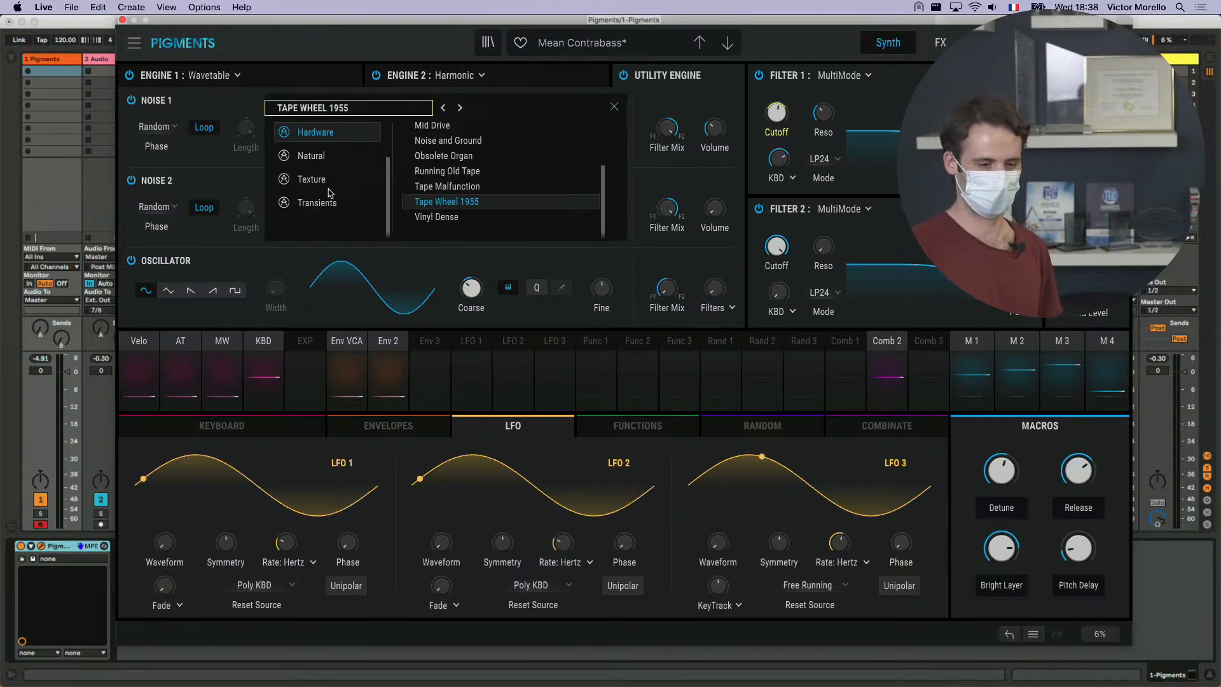
click(321, 203)
scroll(496, 153, up, 4)
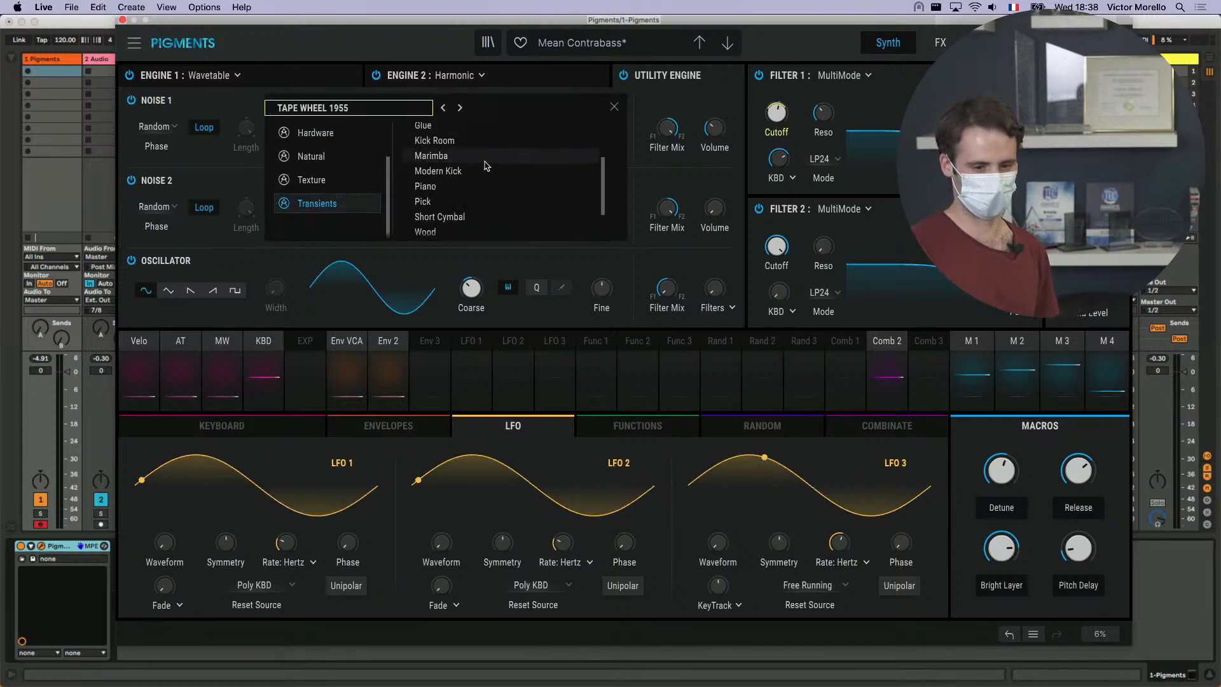
double_click(511, 125)
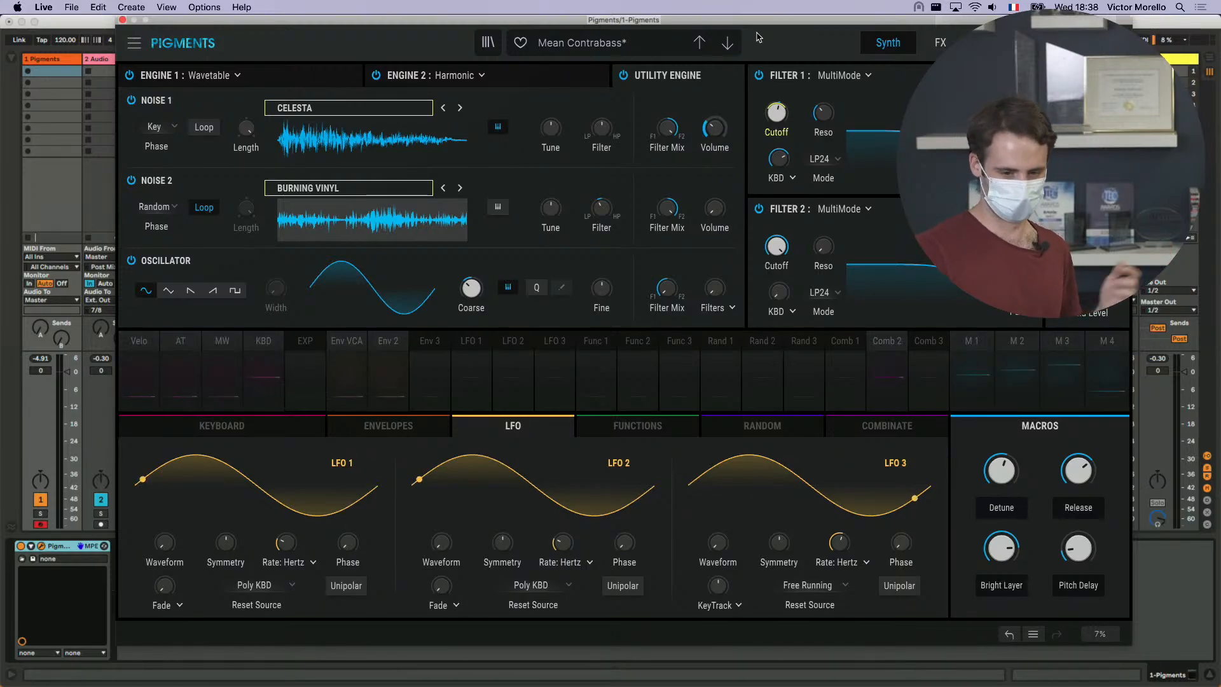
- Glance at the Livestream playlist, return to the synth settings, and set the Noise 1 Volume to -12.9 dB
click(488, 44)
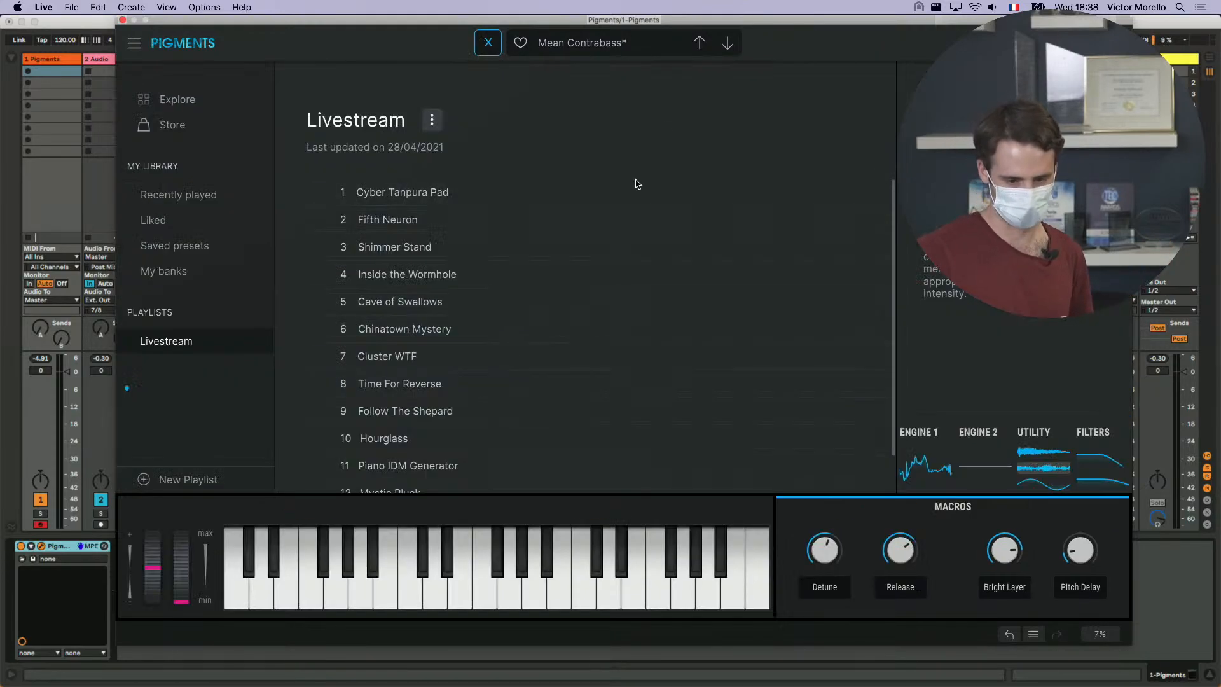
click(490, 44)
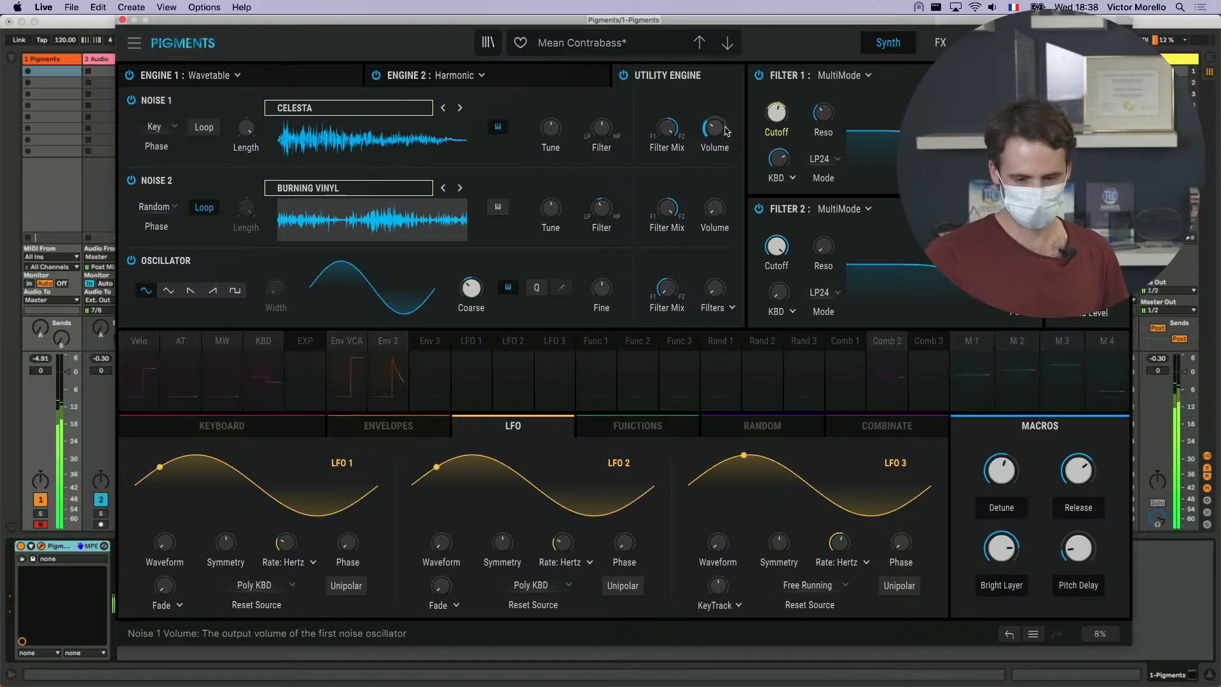
drag(715, 128, 714, 122)
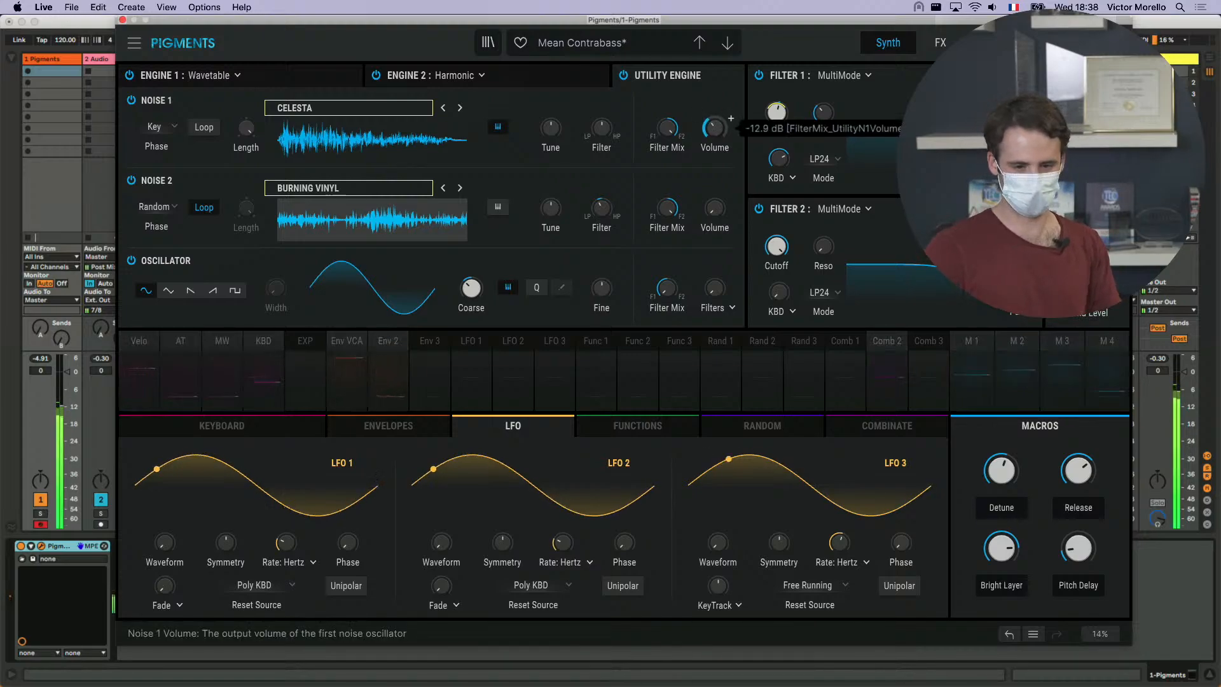
- Bypass the Utility Engine to compare the sound, check Engine 2's settings, and switch the Utility Engine back on
click(623, 76)
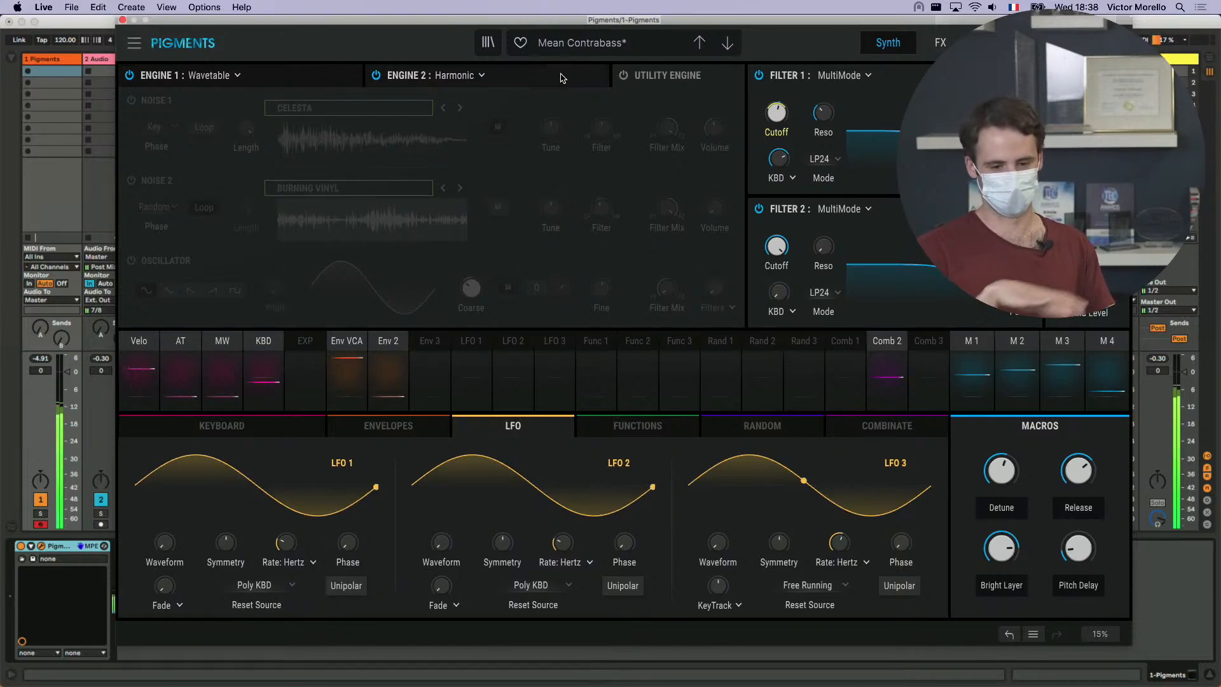
click(562, 78)
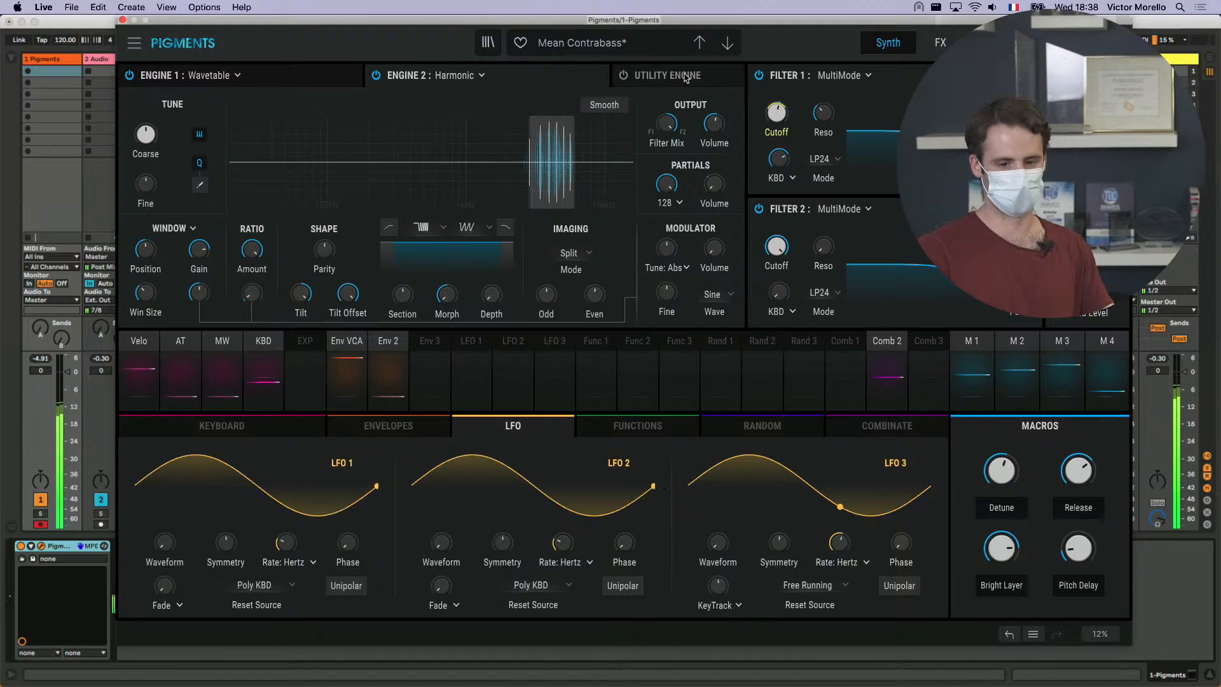
click(704, 73)
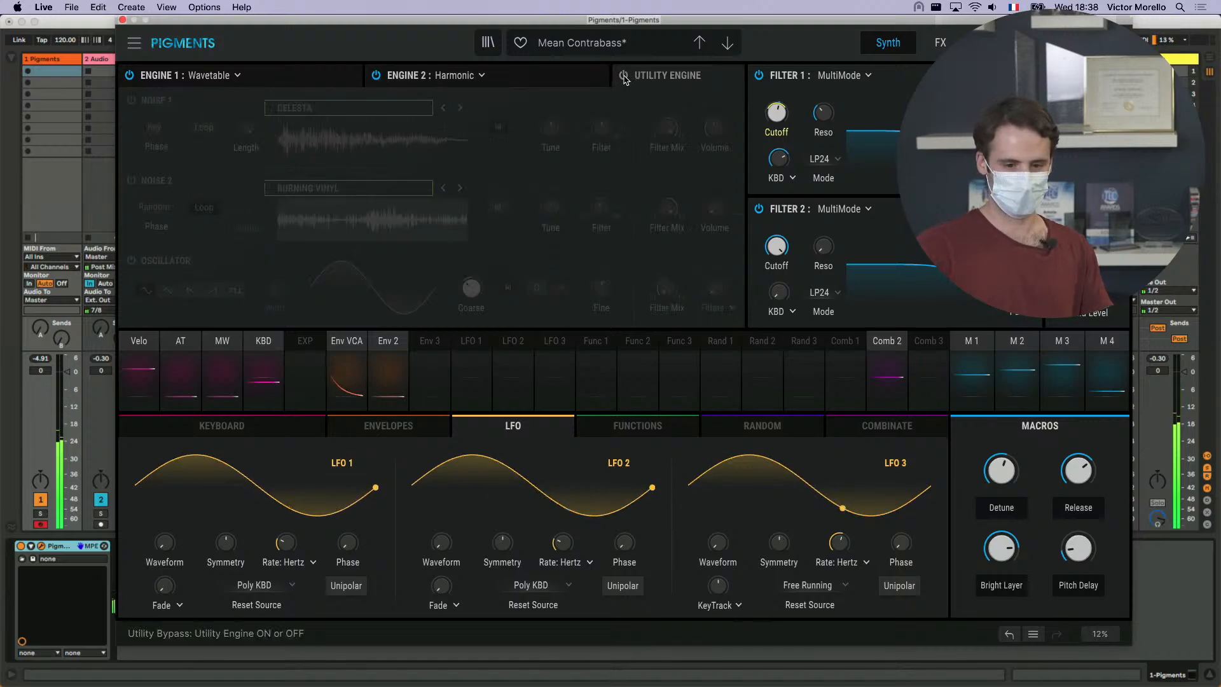
click(623, 75)
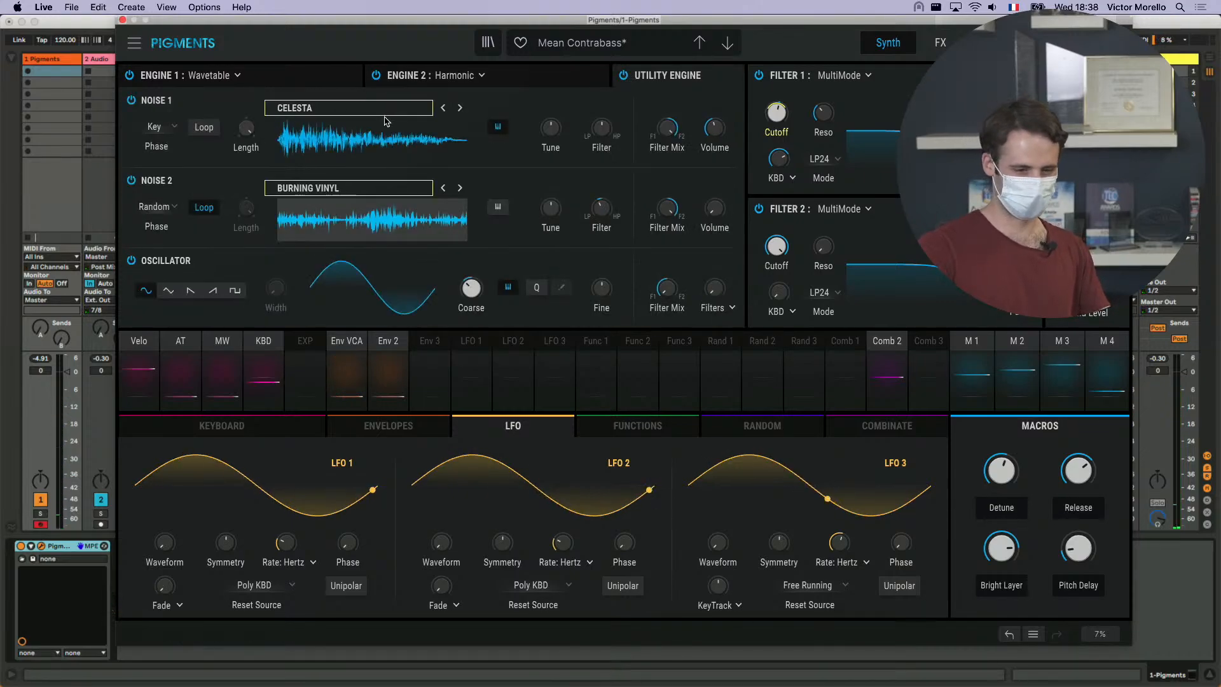
- Raise the Noise 1 Volume to -4.26 dB and the Noise 2 Volume to about 4.08 dB
mouse_move(718, 132)
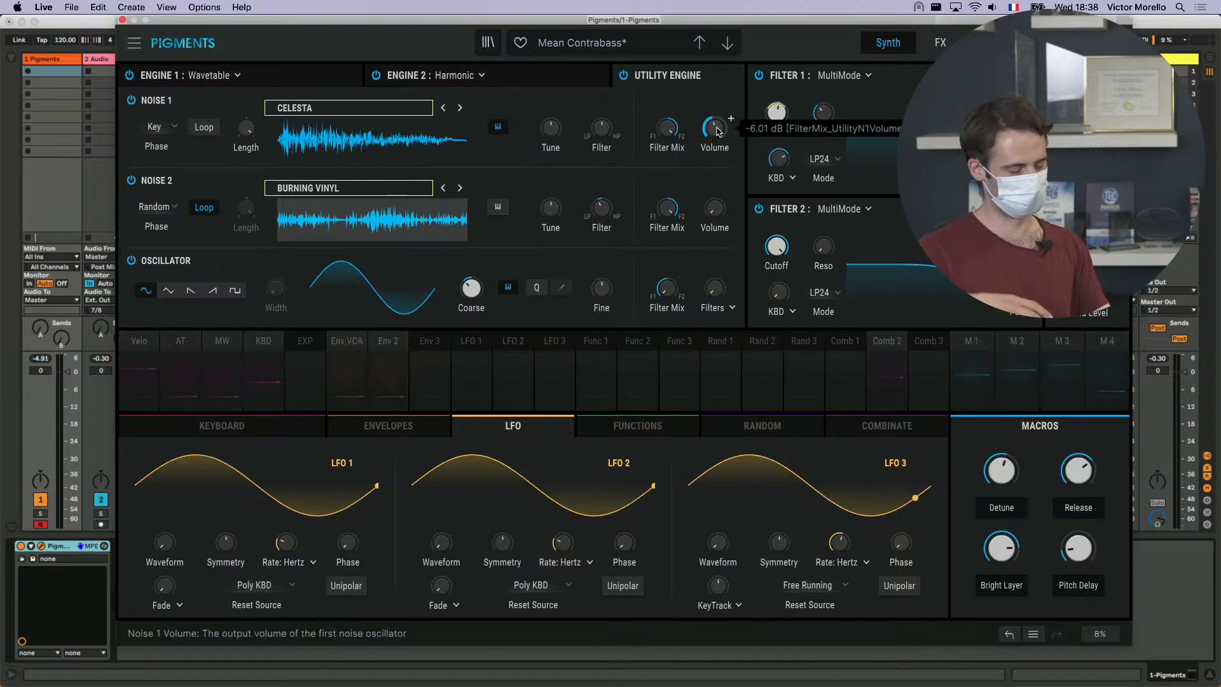
scroll(718, 132, up, 2)
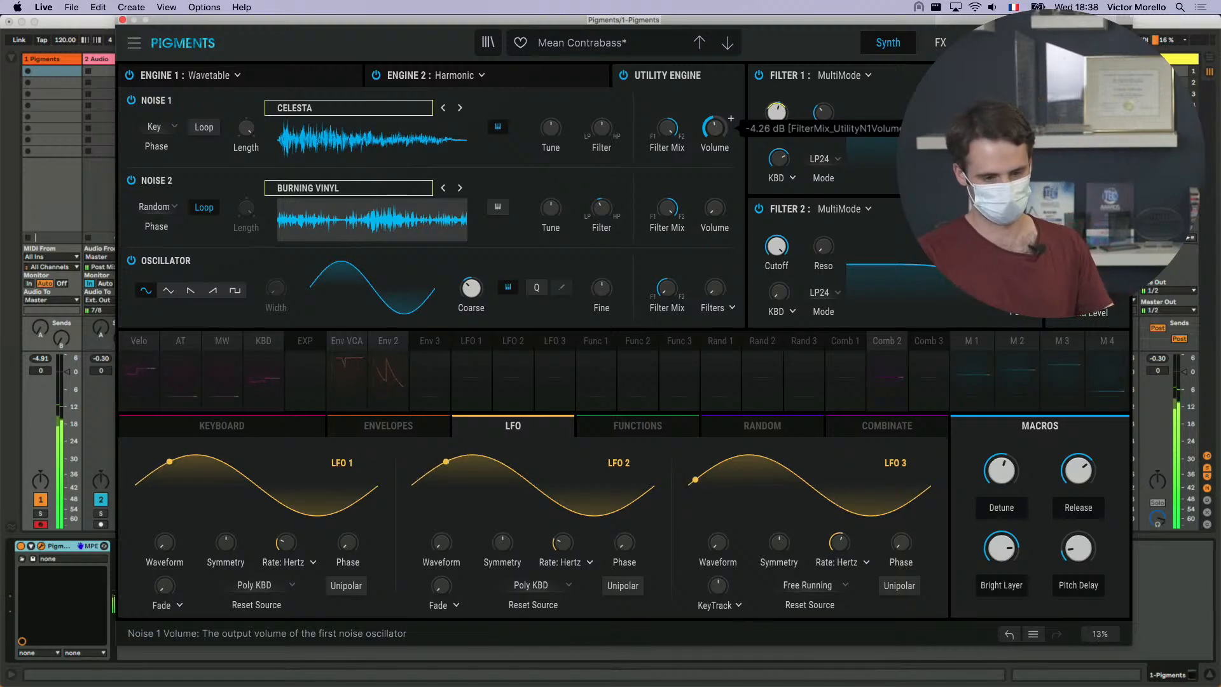
mouse_move(722, 216)
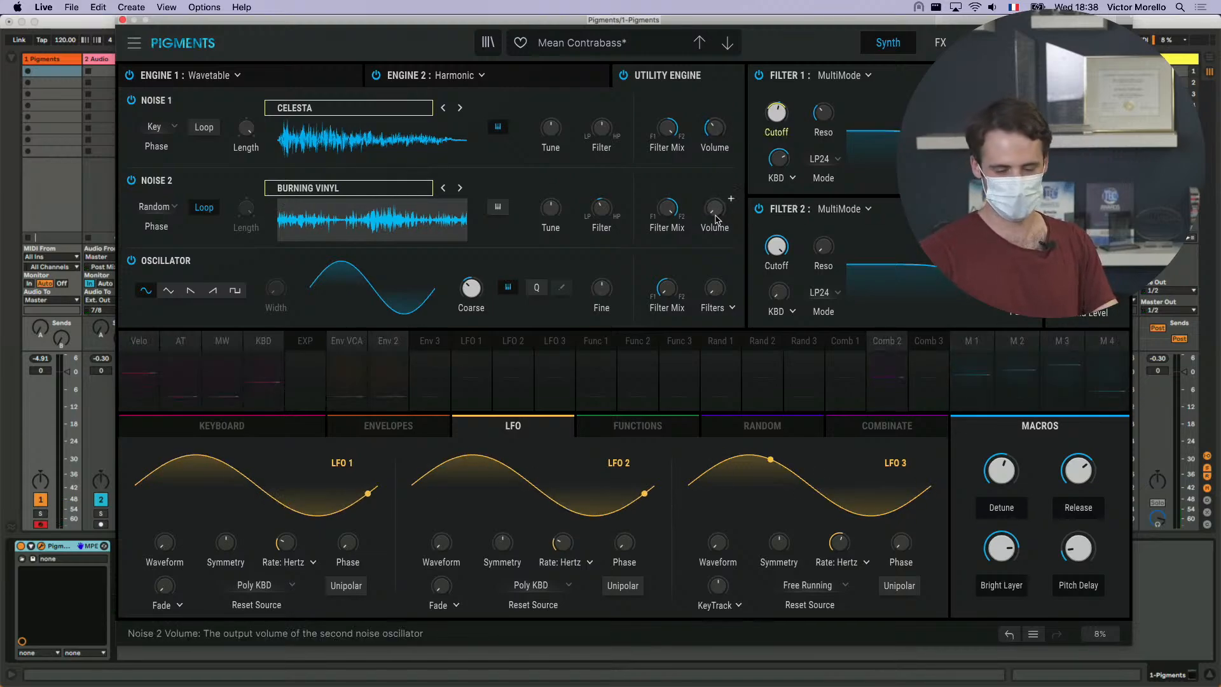
drag(714, 209, 714, 170)
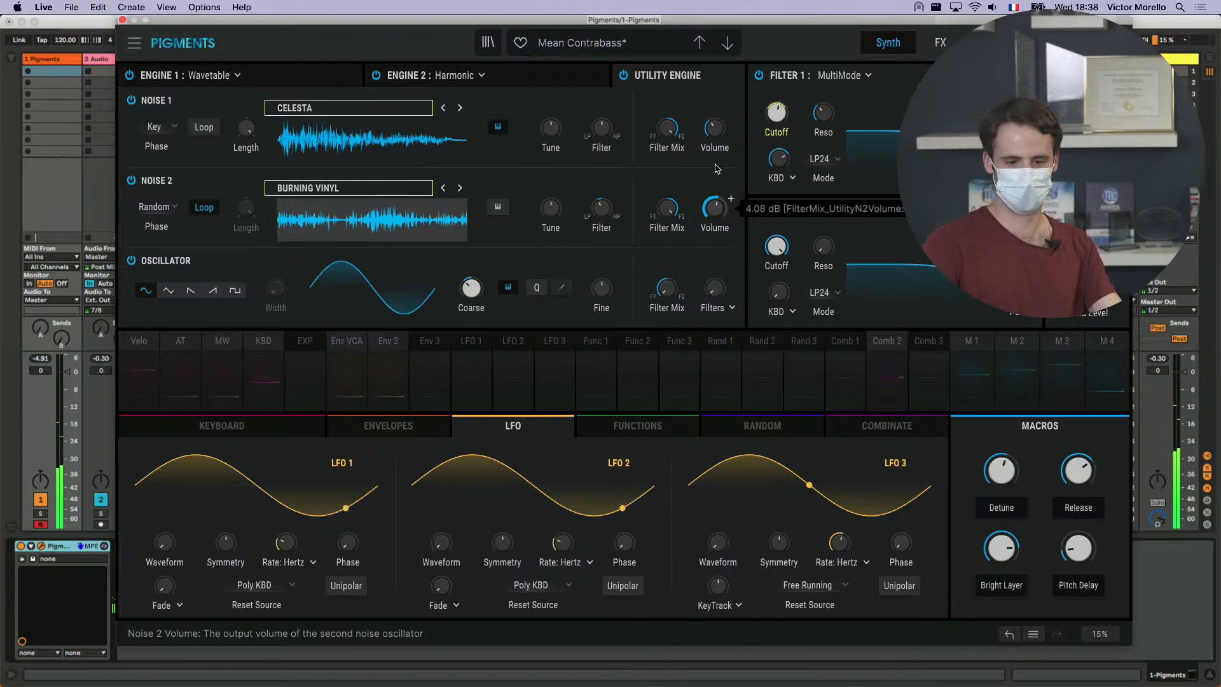
drag(718, 202, 717, 207)
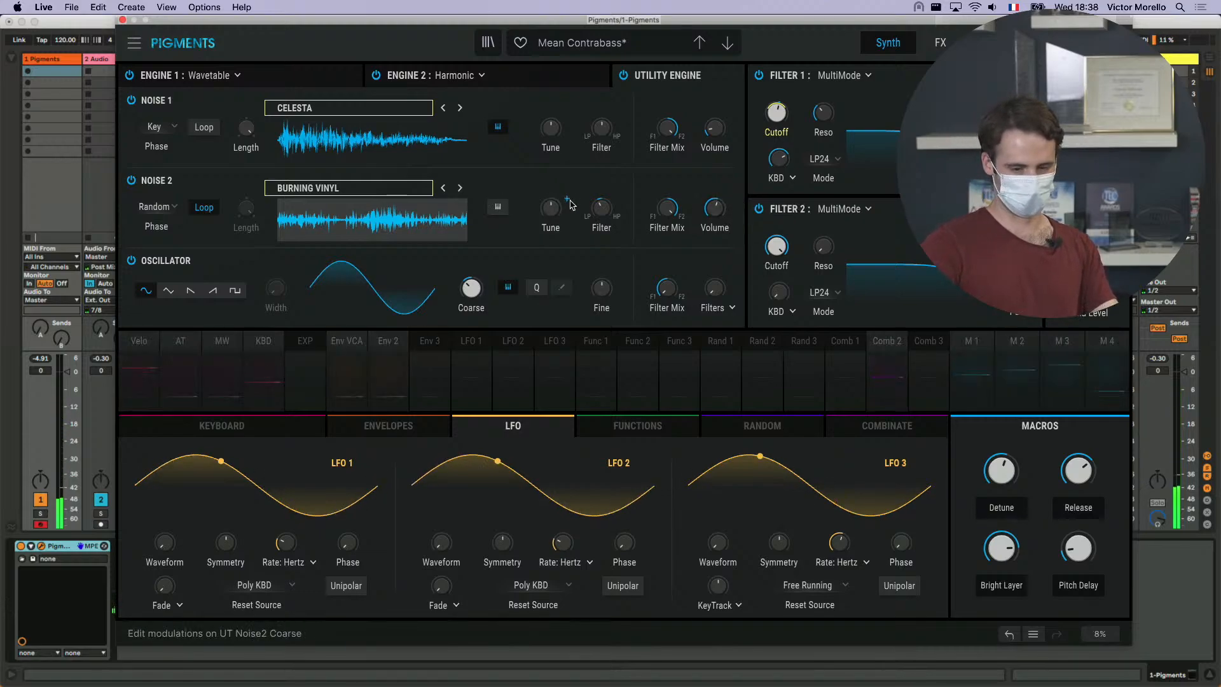
- Try changing the Noise 2 Tune and reset it to its default
mouse_move(552, 211)
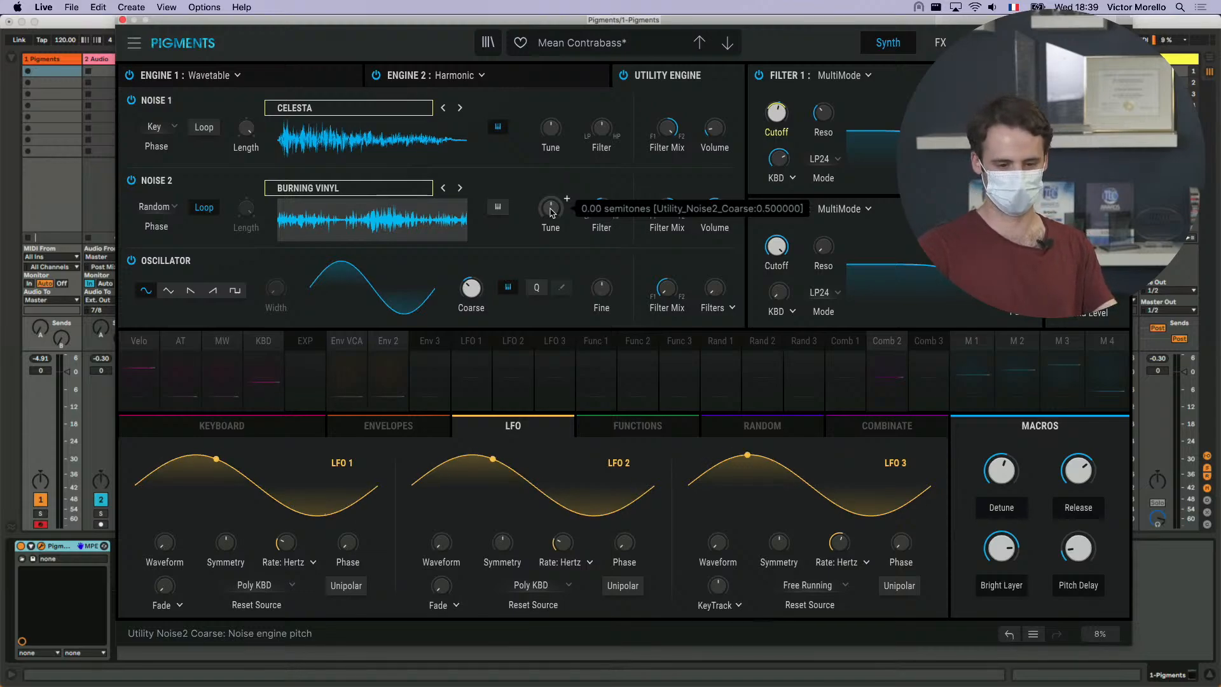
drag(552, 212, 603, 232)
double_click(553, 210)
mouse_move(603, 214)
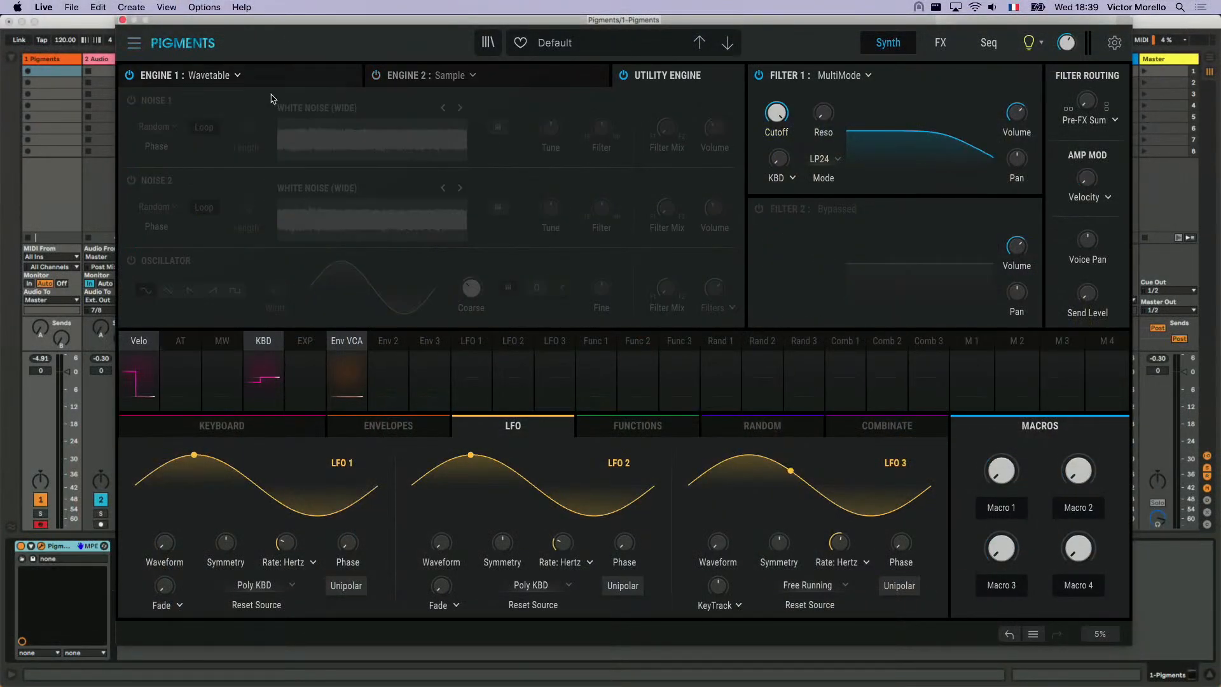
- Switch Engine 1 of the Default preset to the Analog type and raise its Unison Voices
click(222, 77)
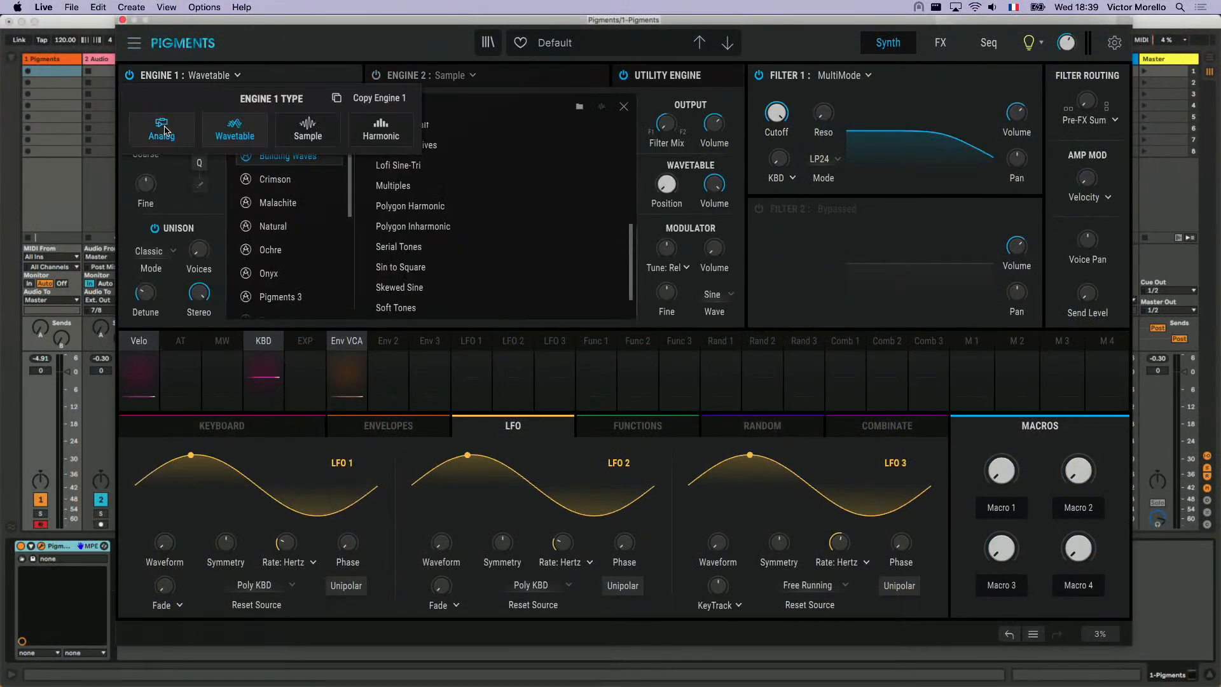
click(162, 129)
drag(193, 260, 194, 259)
- Change Filter 1 to the Jup-8 type with a resonance of 0.280 and lower its Cutoff
click(868, 78)
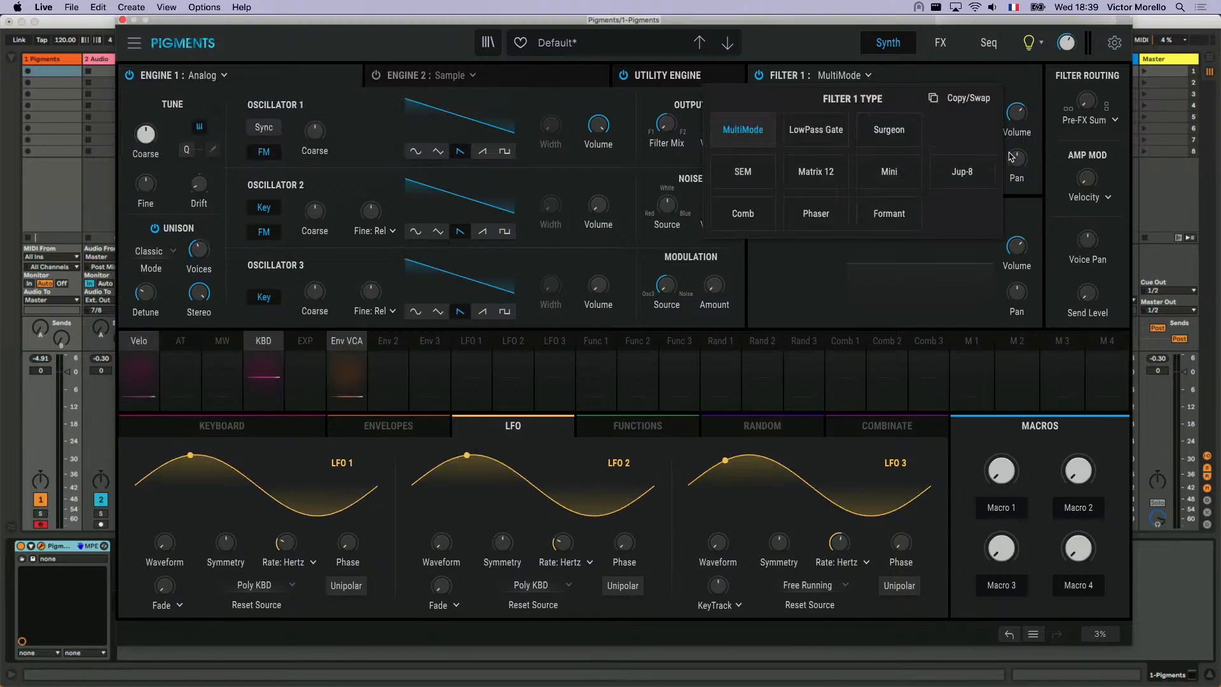
click(964, 171)
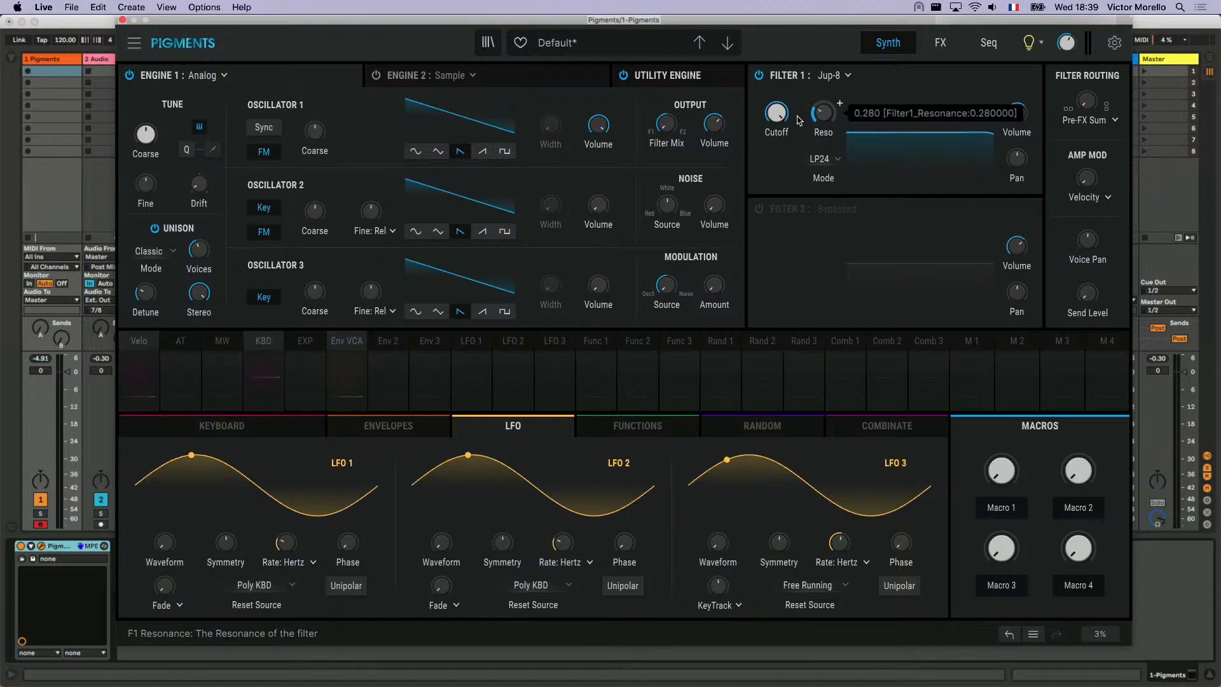
drag(777, 112, 777, 140)
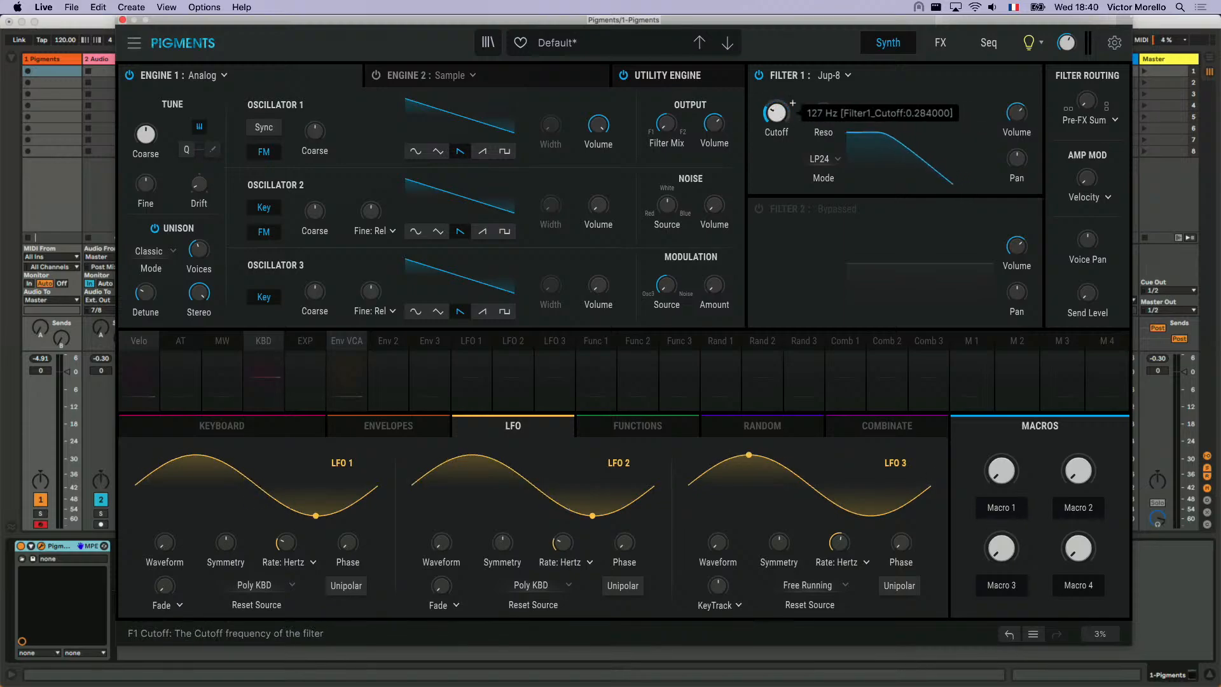
- Give Env 2 a slower attack, longer decay and 0.608 sustain, and route it to the Filter 1 Cutoff with an amount of 0.63
click(423, 430)
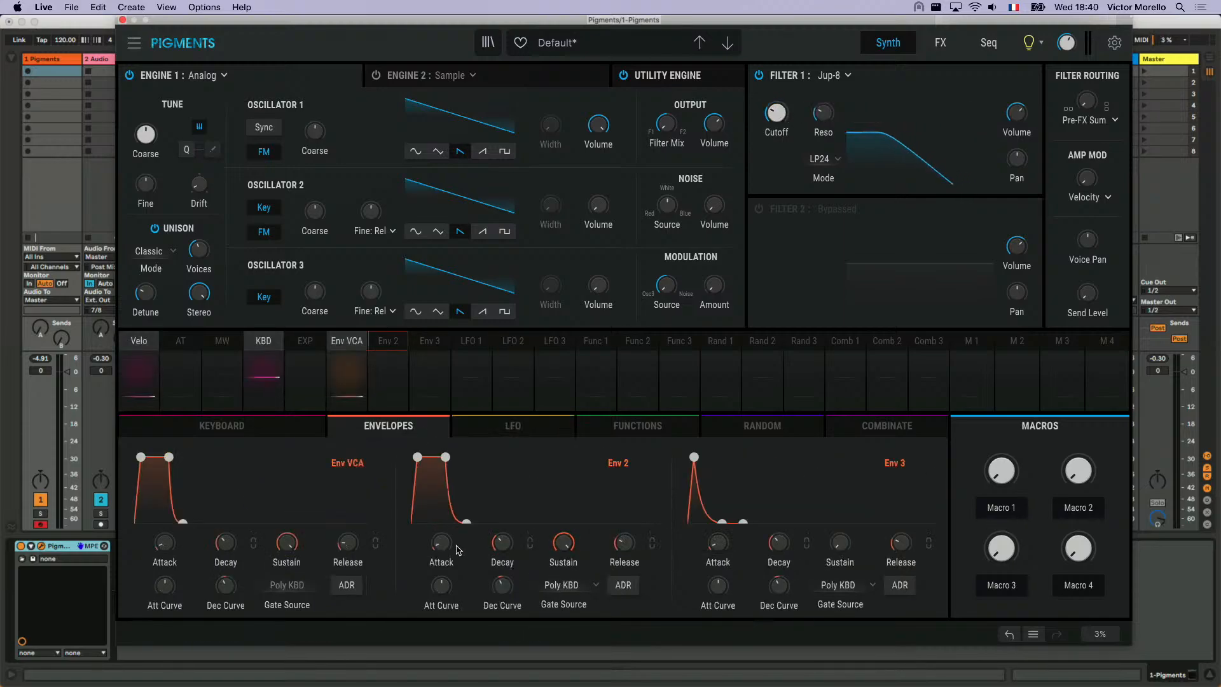
drag(457, 548, 457, 529)
drag(579, 528, 519, 530)
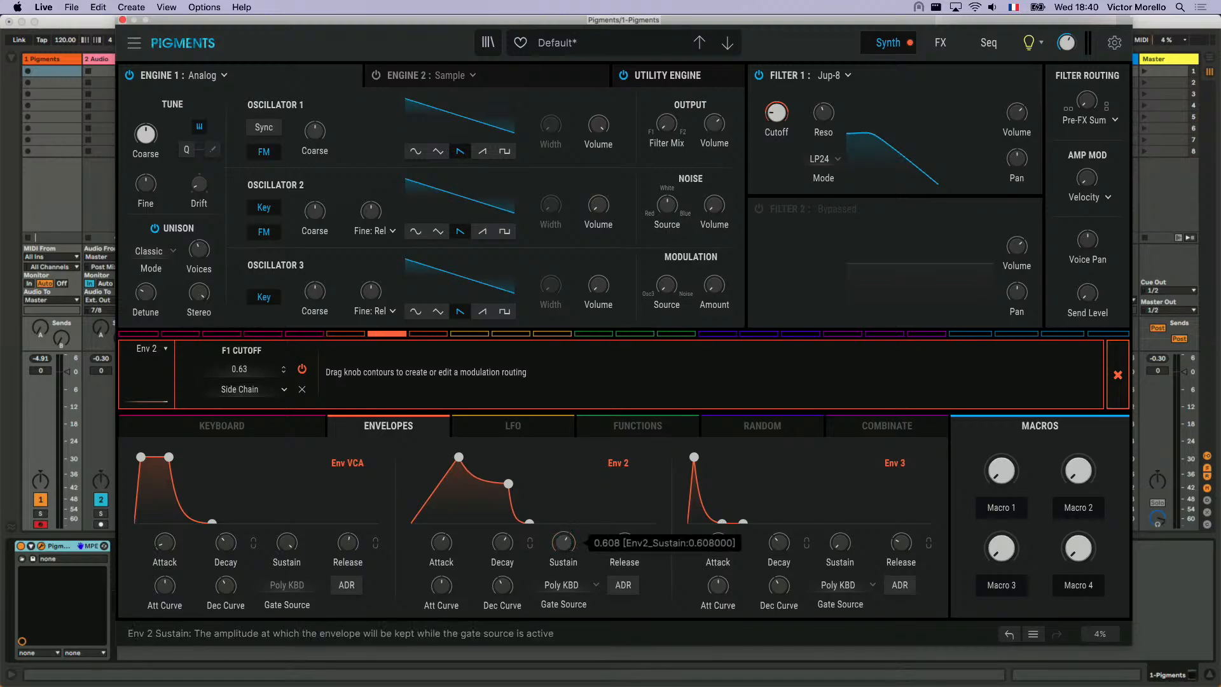
- Lower the Env 2 Sustain slightly and lengthen its Release to 2.41 s
drag(570, 546, 624, 542)
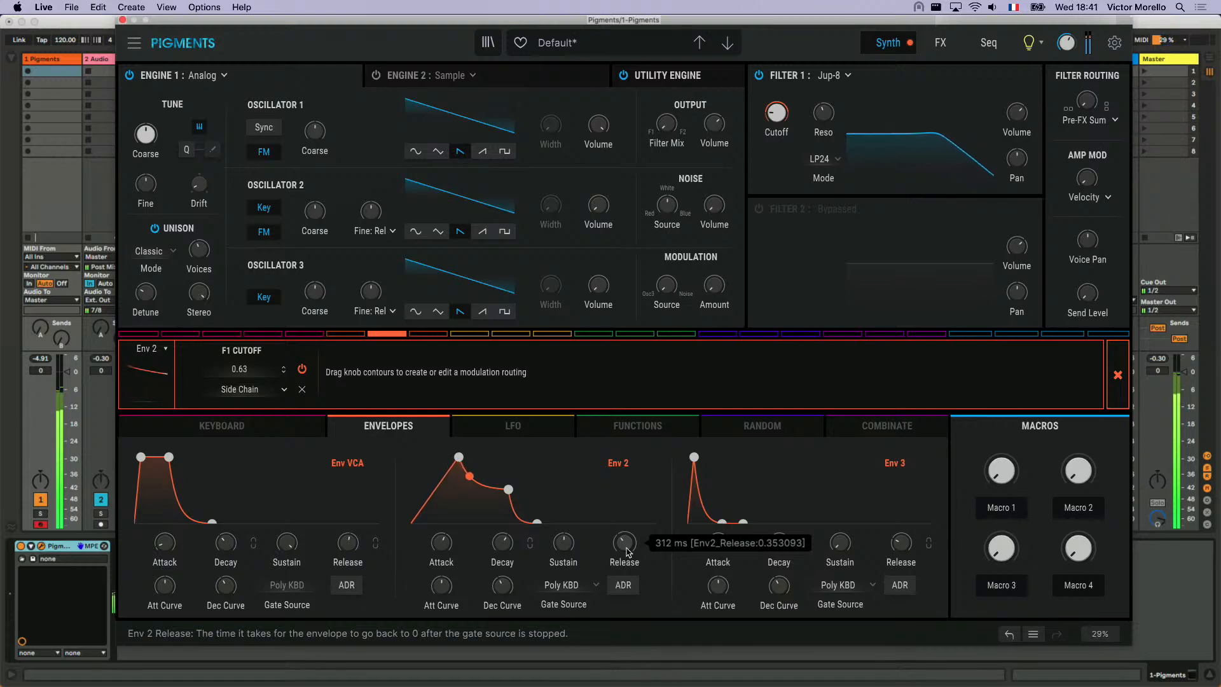
scroll(626, 552, up, 10)
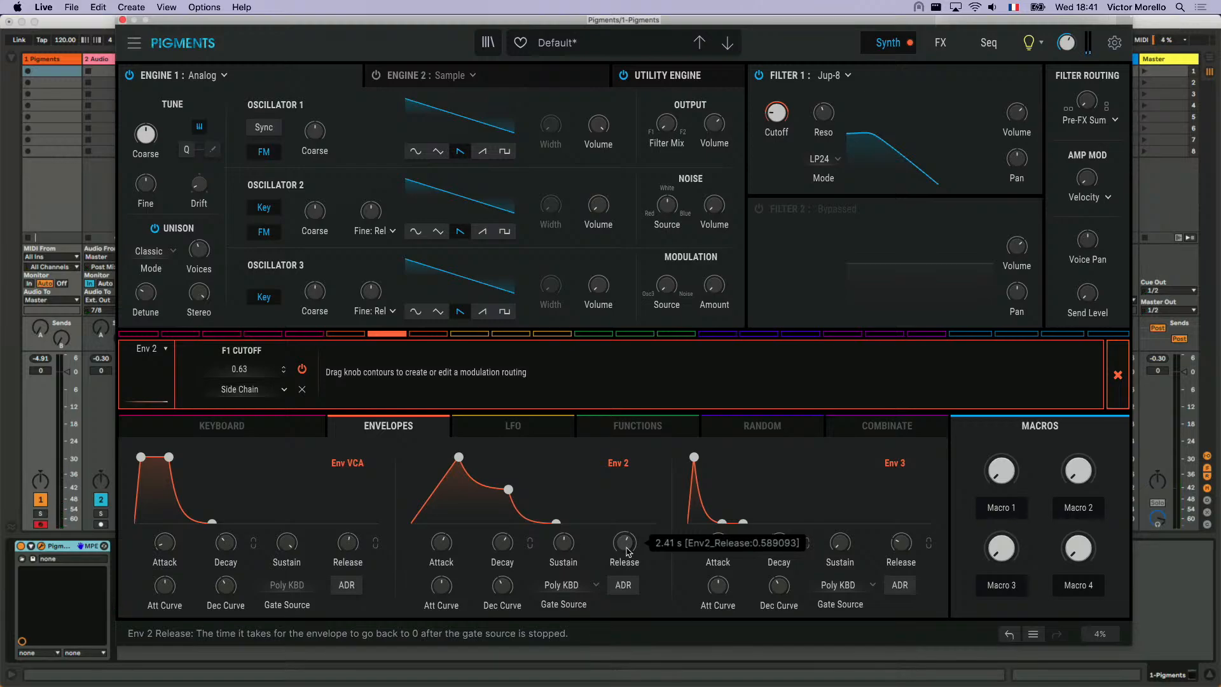
- Raise the Filter 1 Cutoff slightly and load the Pure Piano C2 sample into Engine 2
scroll(777, 113, up, 3)
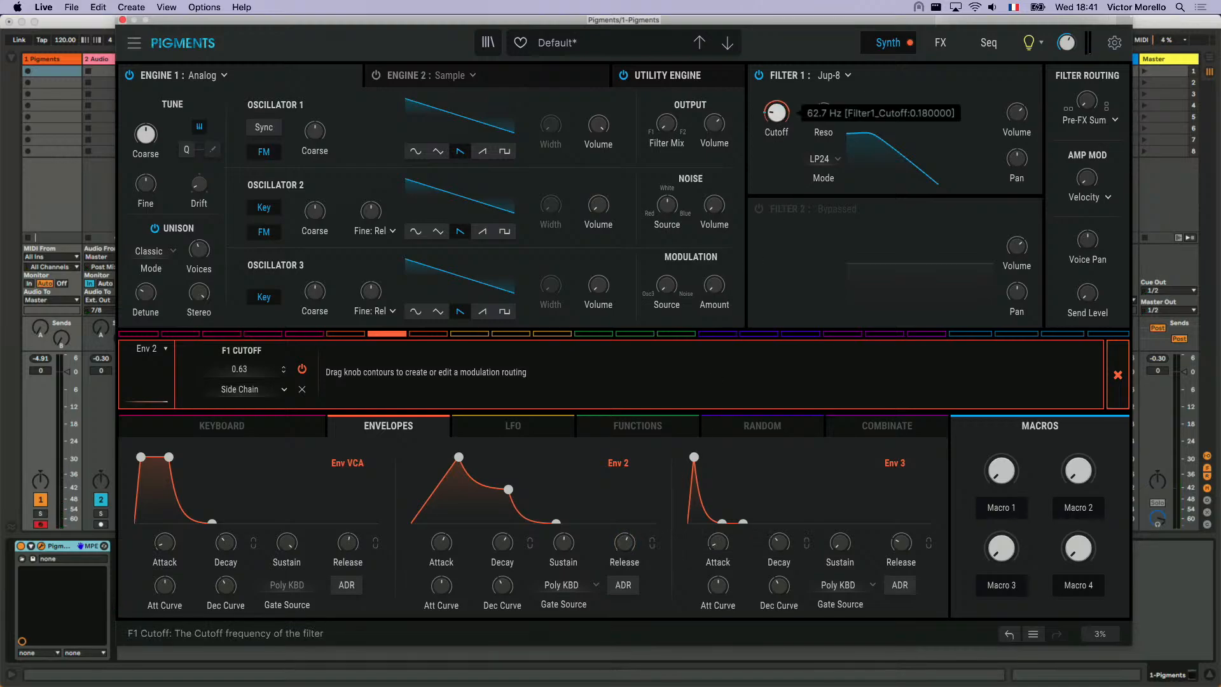
click(563, 71)
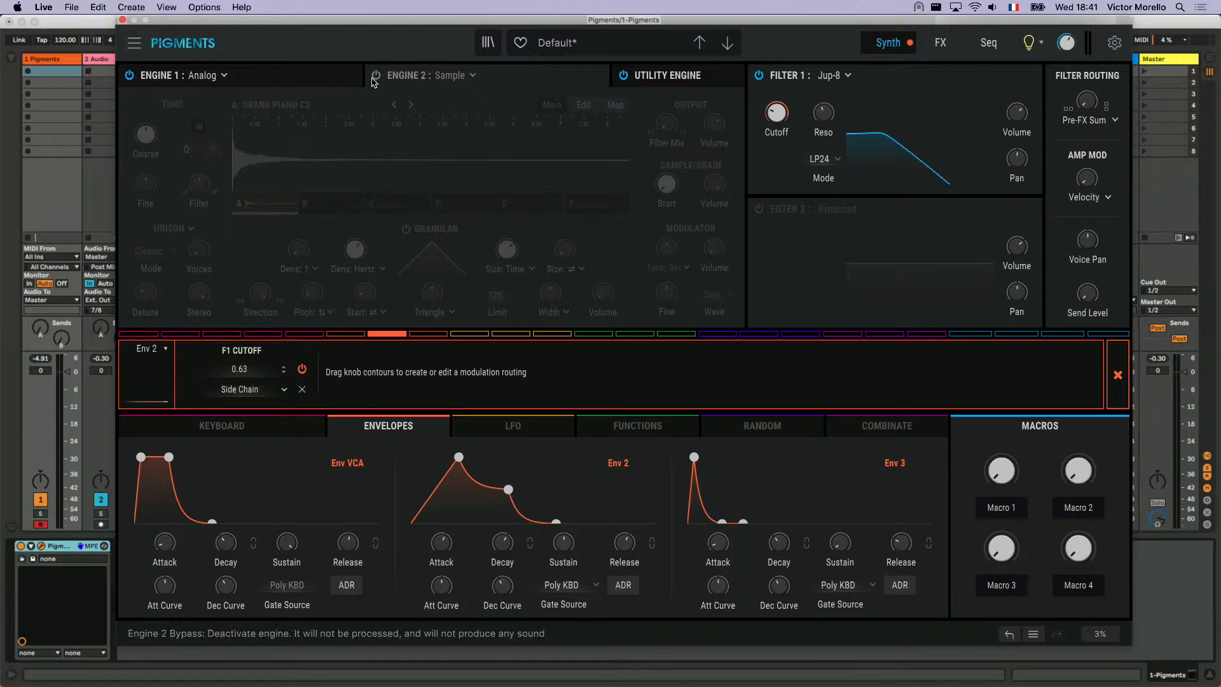
click(288, 101)
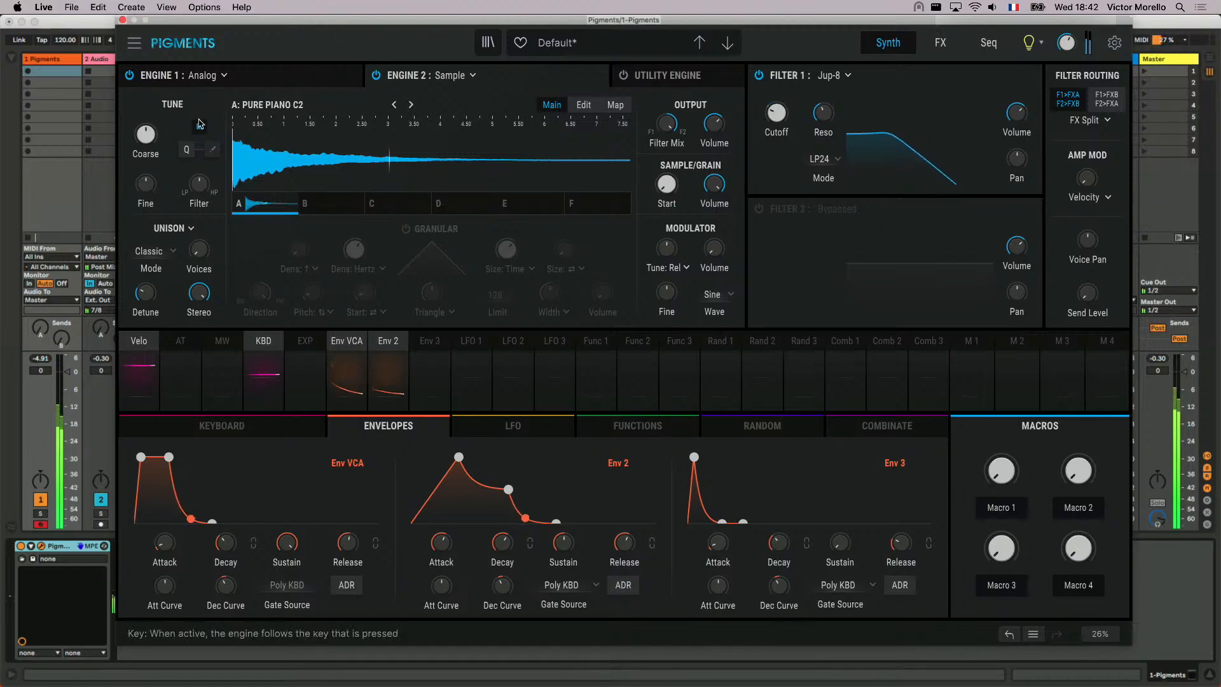
scroll(146, 134, up, 12)
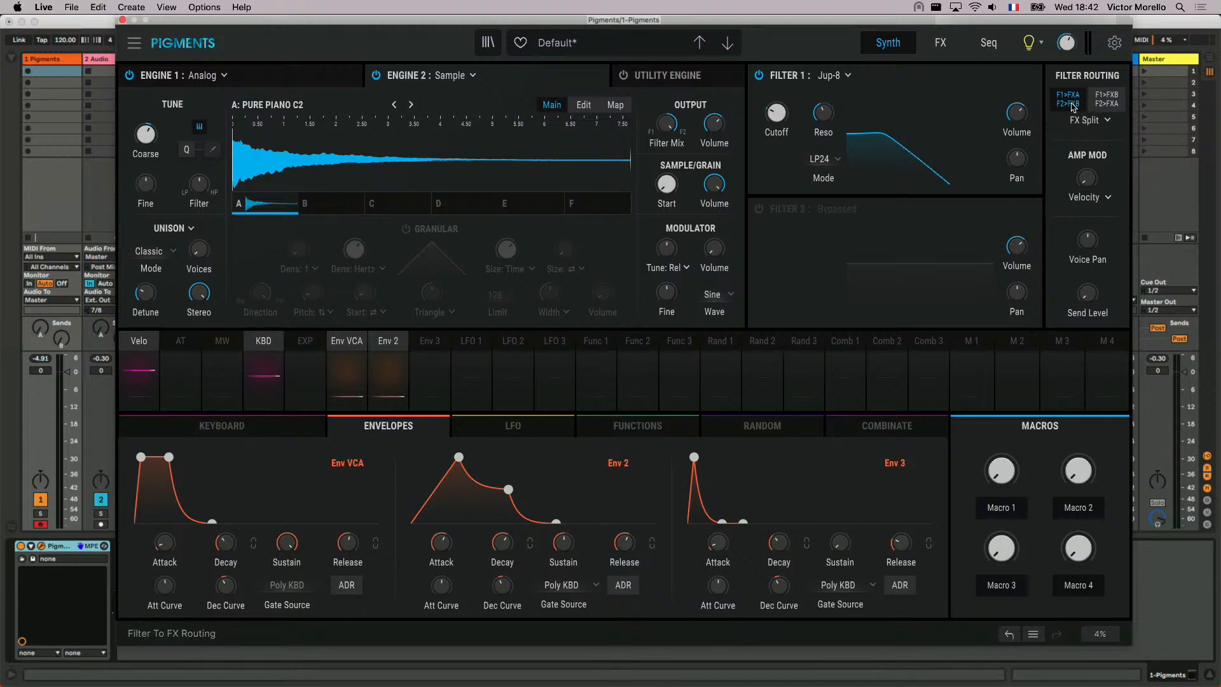
- Bypass both the Delay and the Reverb effects on the FX A bus
click(941, 44)
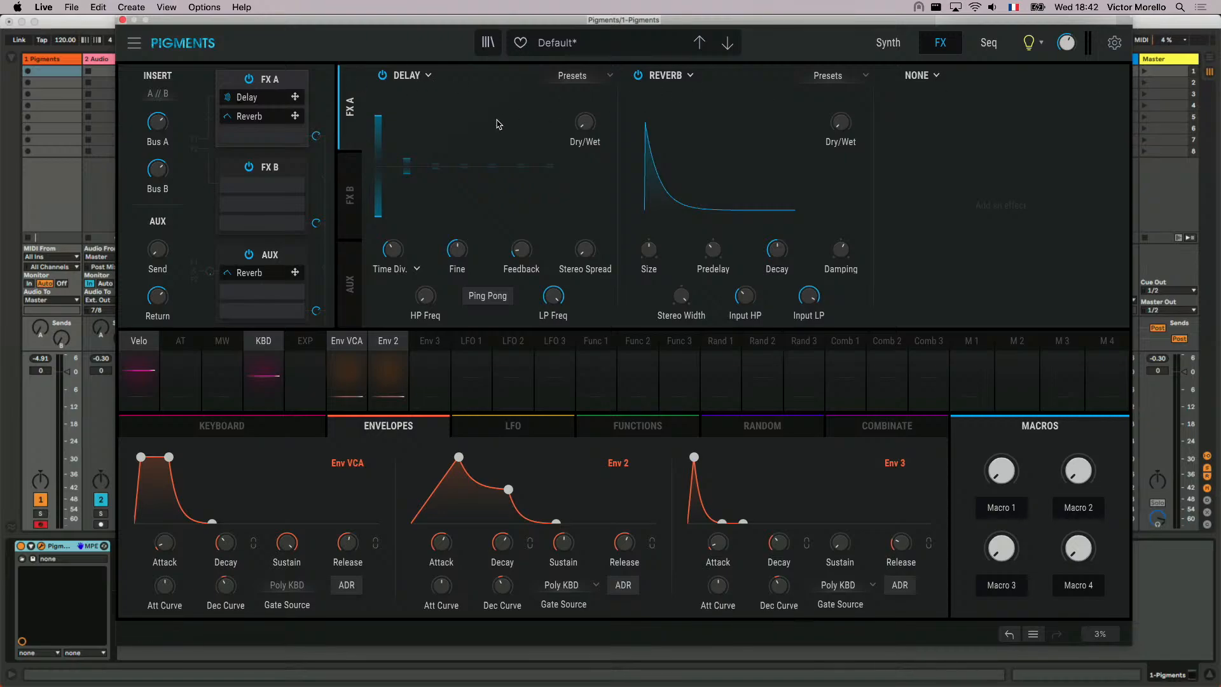
click(383, 75)
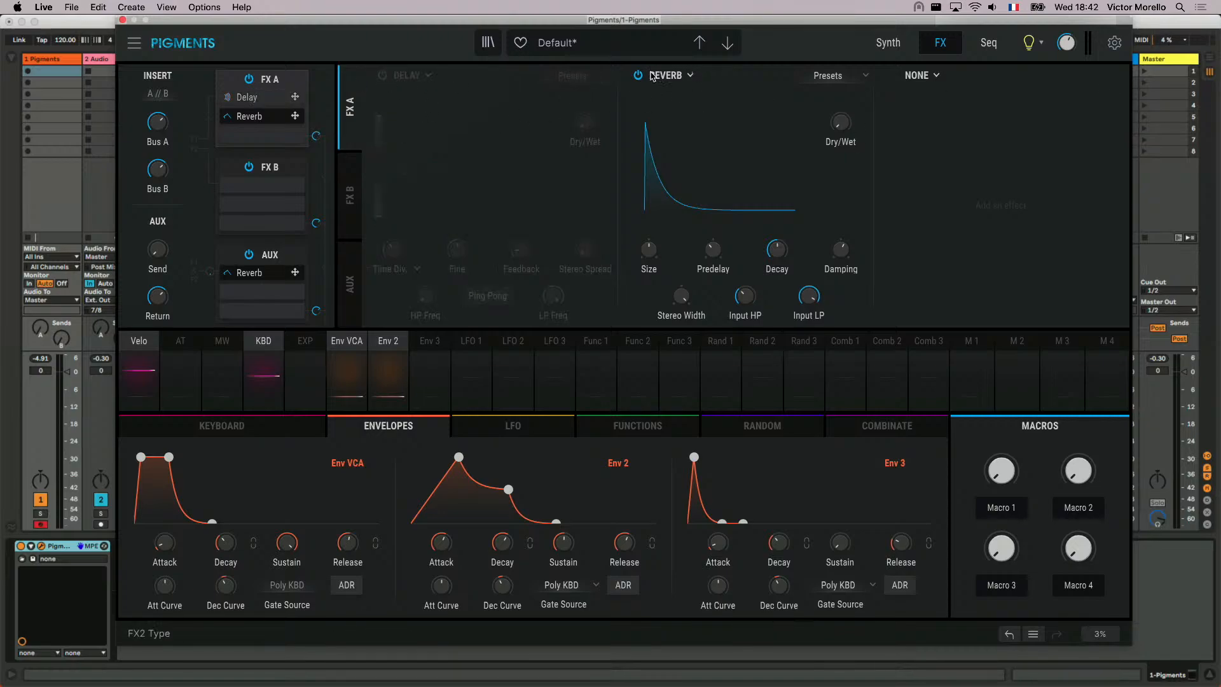
click(638, 75)
- Add a PS Delay to the first slot of FX B and load its Fifth Rush preset
click(350, 188)
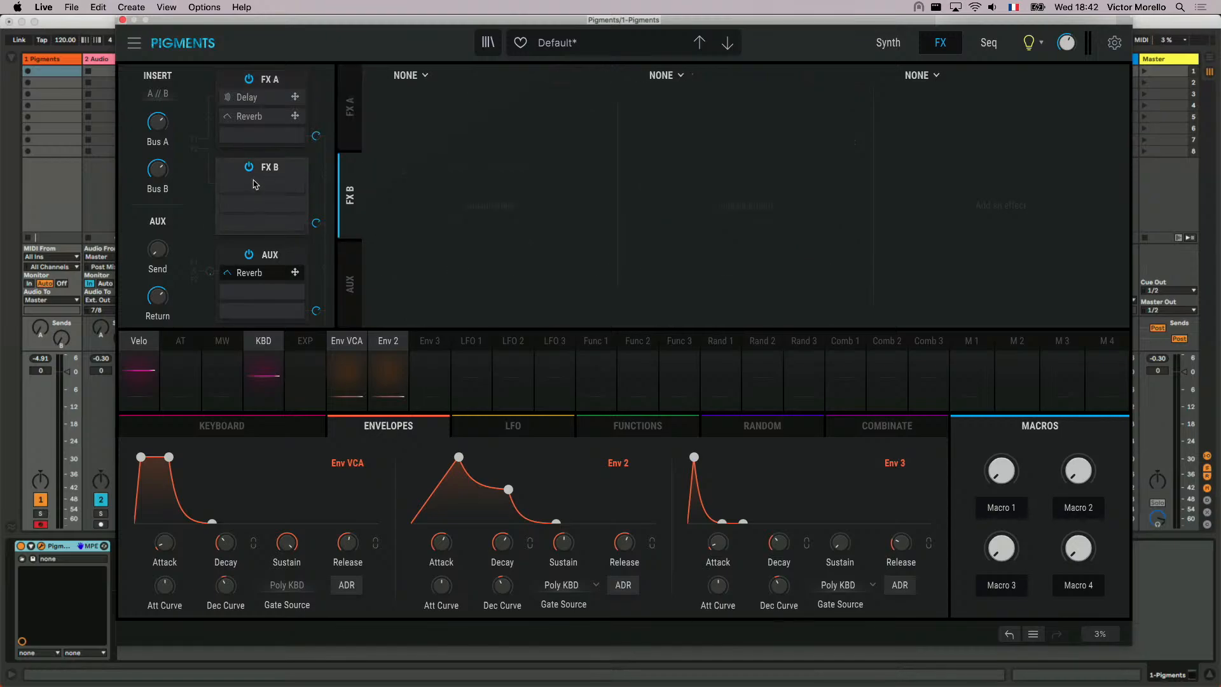
click(410, 75)
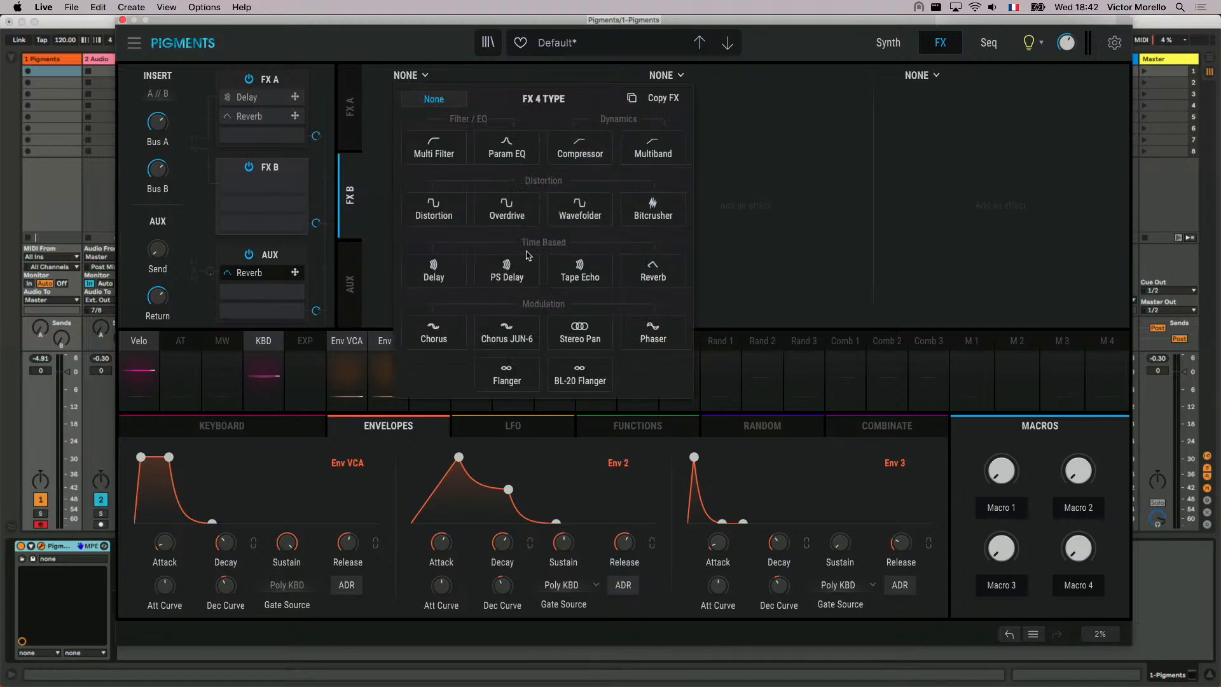
click(501, 274)
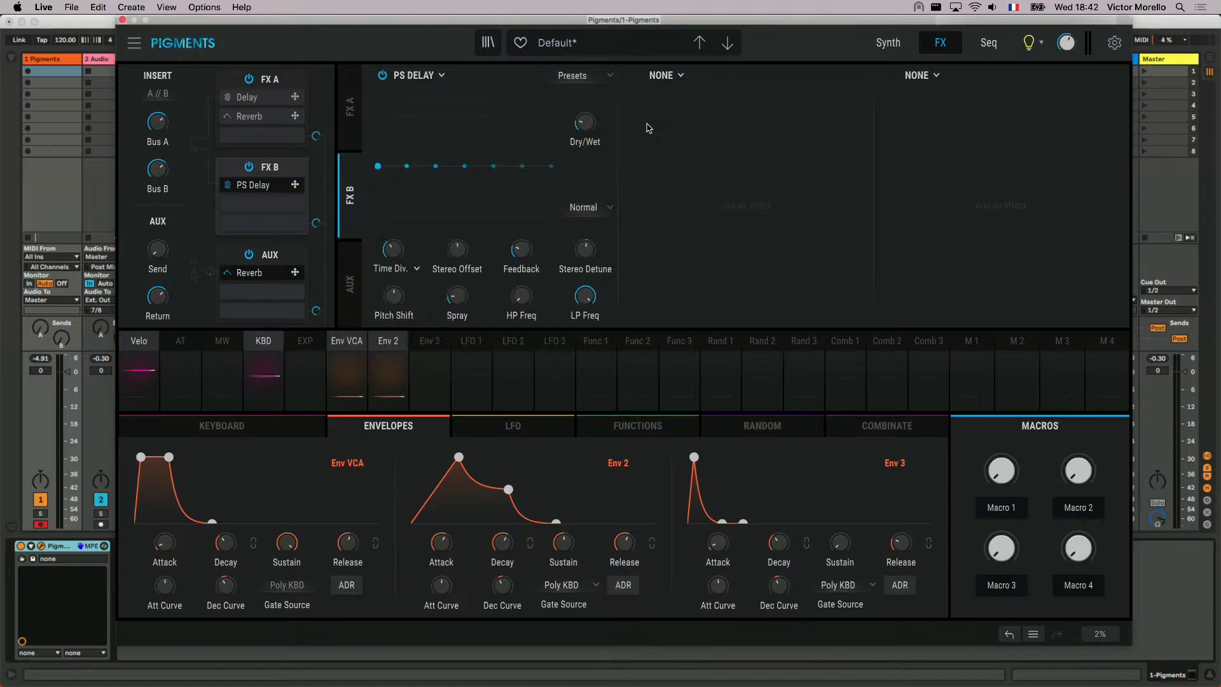
click(577, 77)
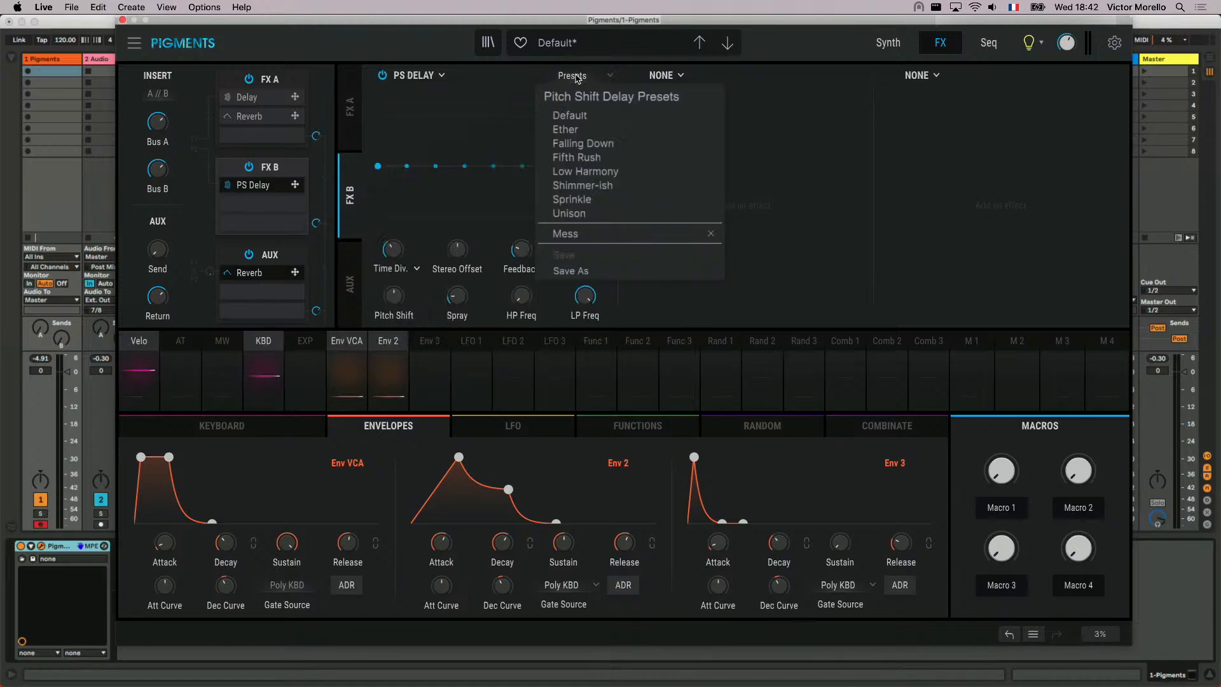
click(587, 162)
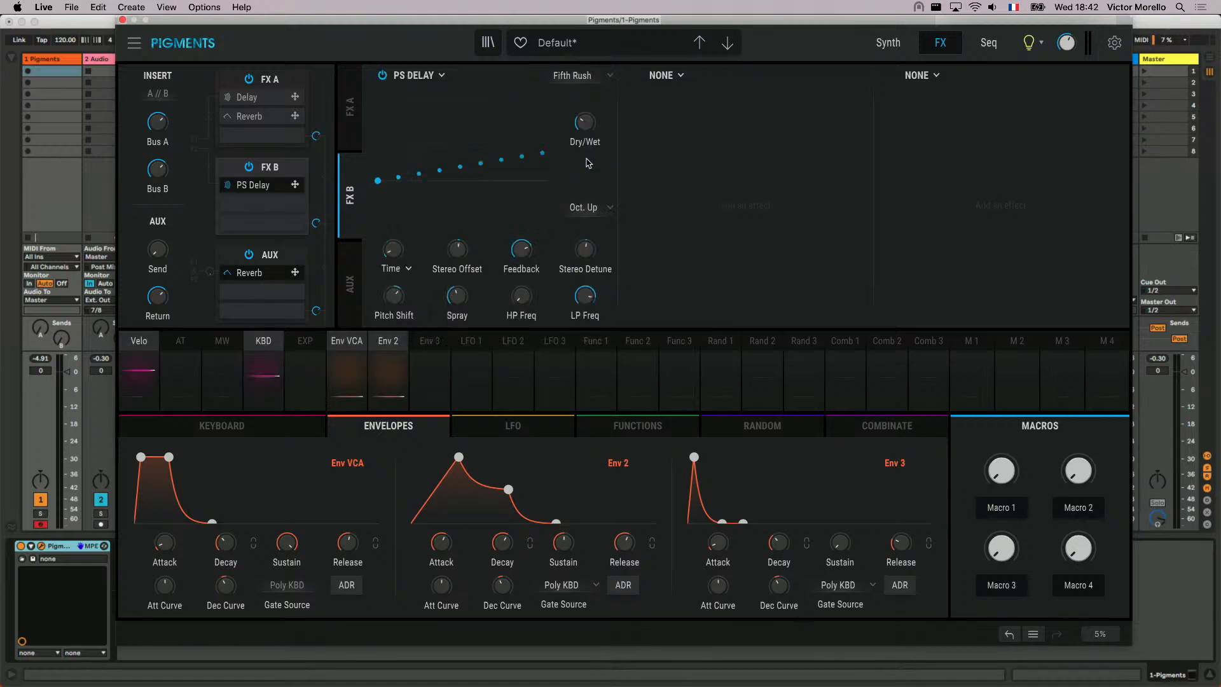
- Add a Reverb to the second slot of FX B and raise the Dry/Wet of both the Reverb and the PS Delay
click(679, 76)
click(909, 271)
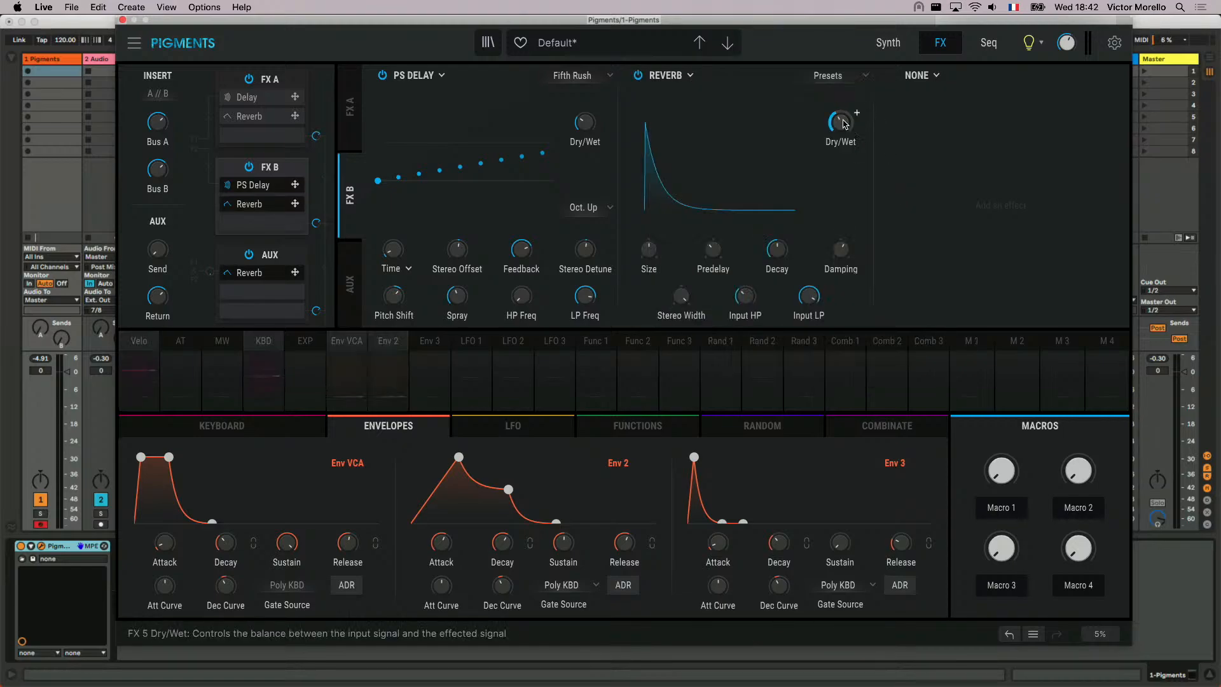
drag(842, 123, 842, 100)
drag(587, 122, 587, 103)
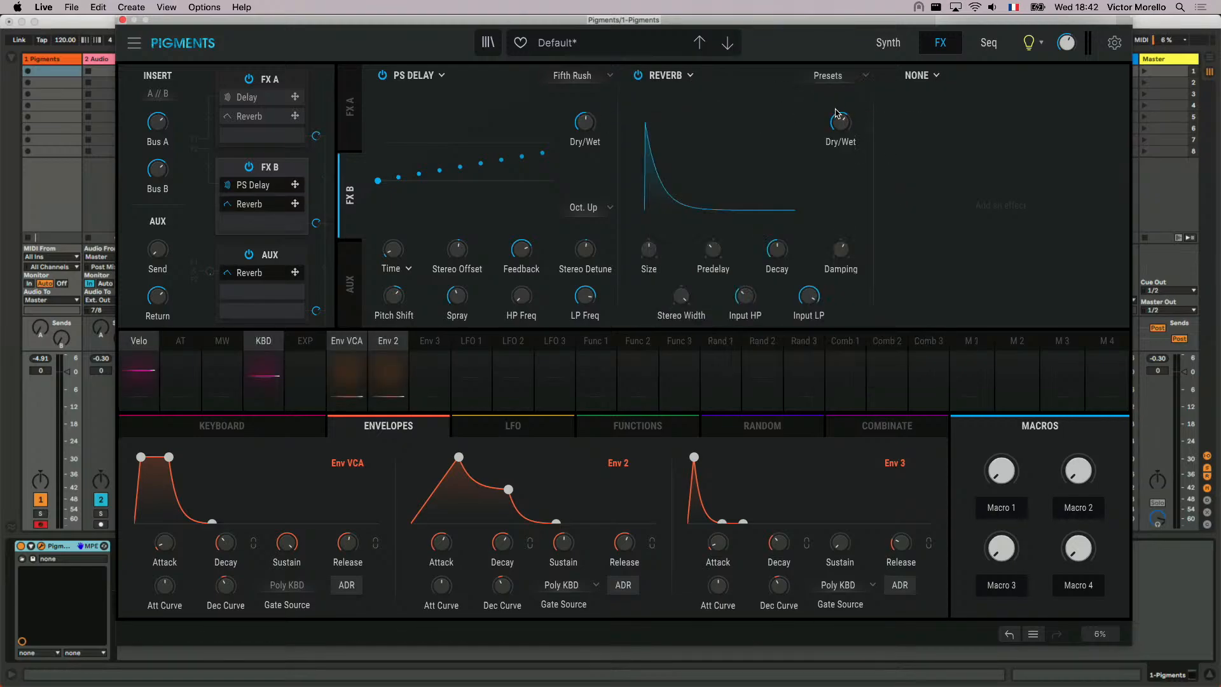
drag(840, 121, 840, 111)
drag(586, 121, 586, 119)
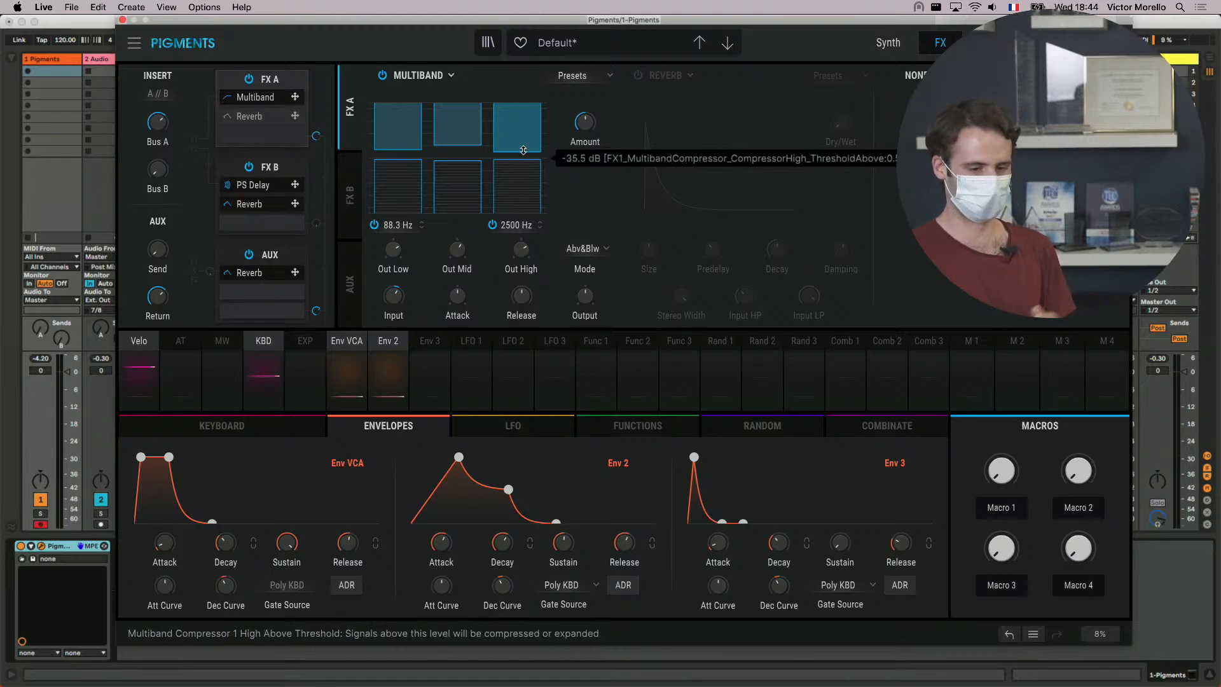
- Adjust the high-band threshold of the FX A Multiband, and try its 3 Bands Limiter, All Upwards and OPP presets
mouse_move(522, 150)
mouse_down()
mouse_move(520, 138)
mouse_move(522, 164)
mouse_up()
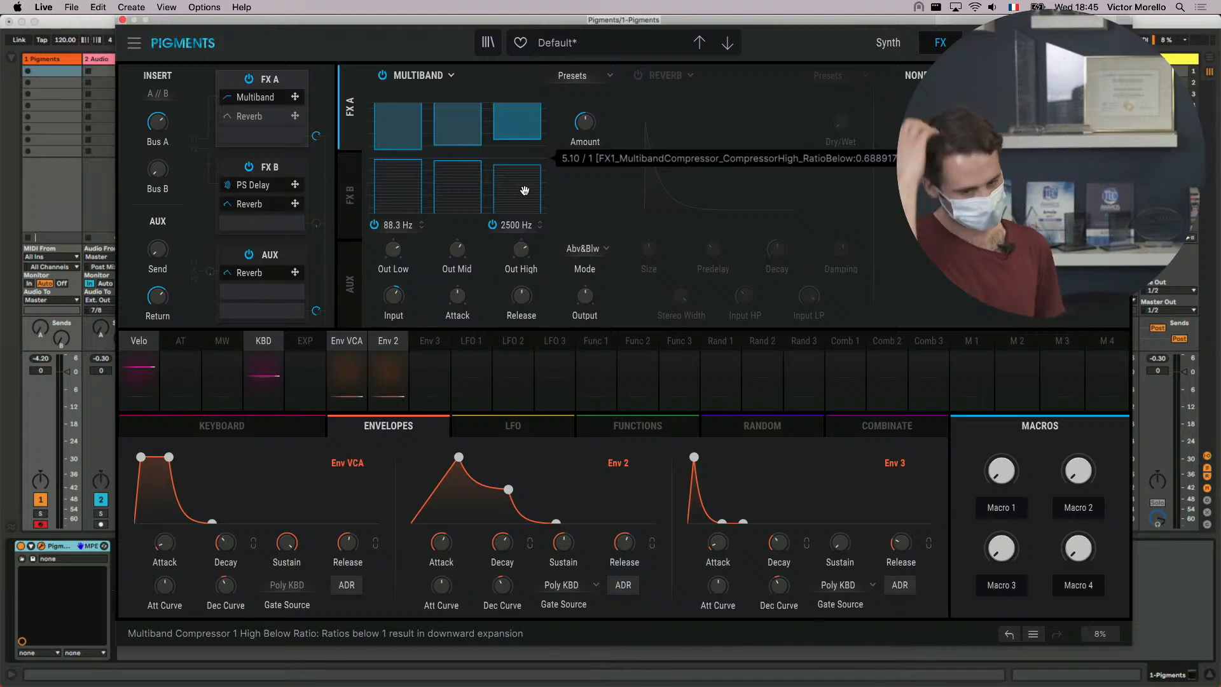
click(579, 75)
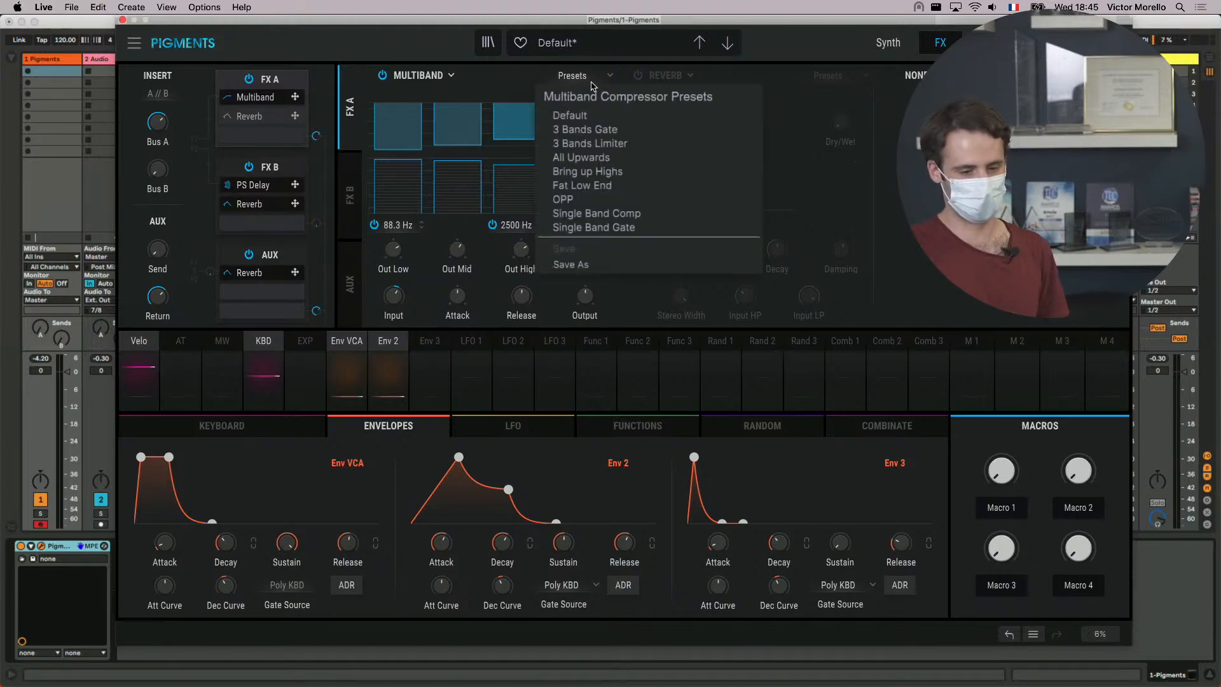
click(590, 143)
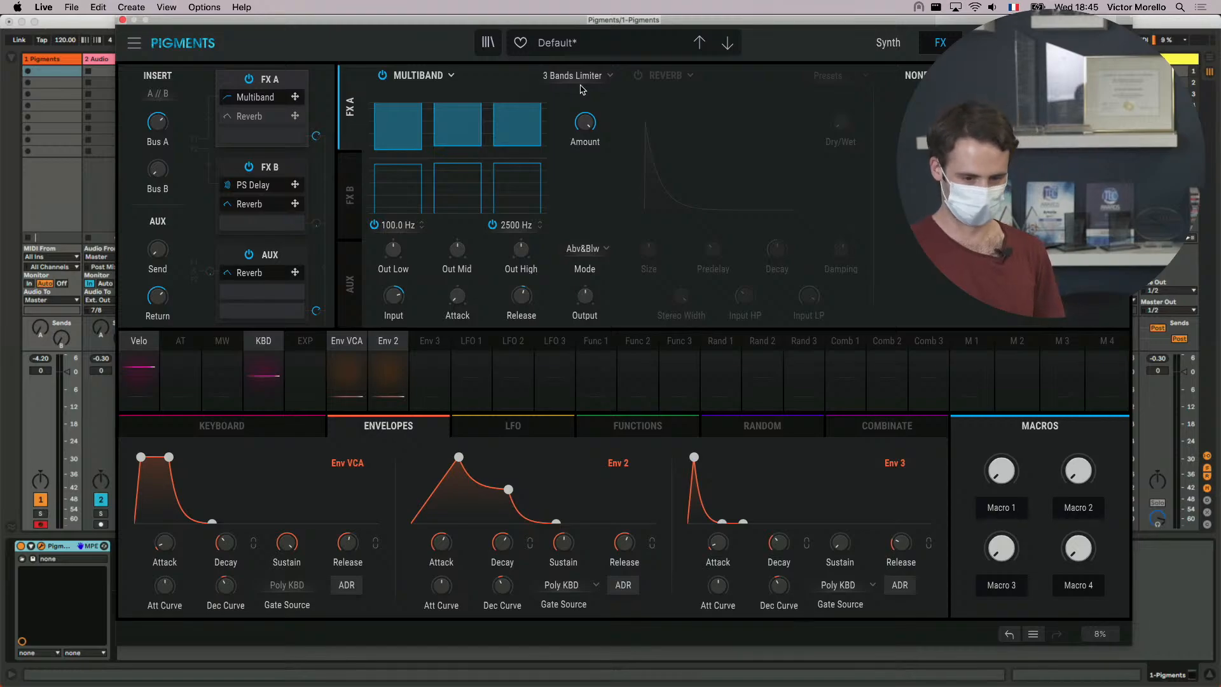
click(580, 77)
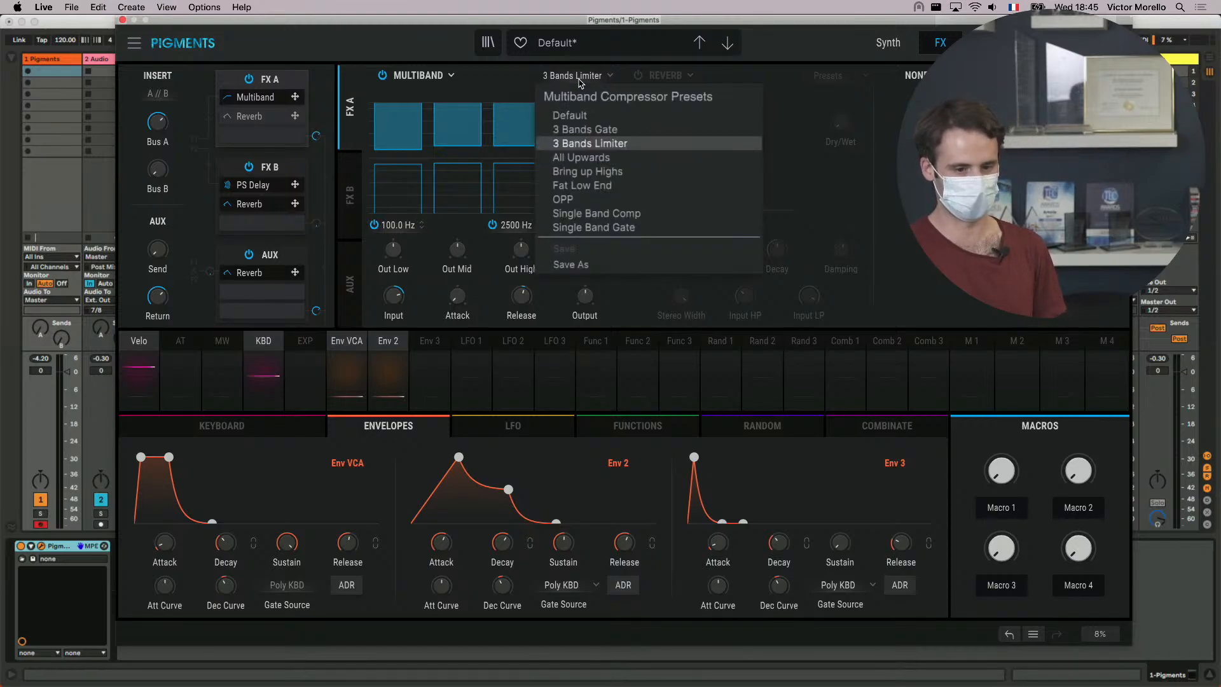
click(604, 160)
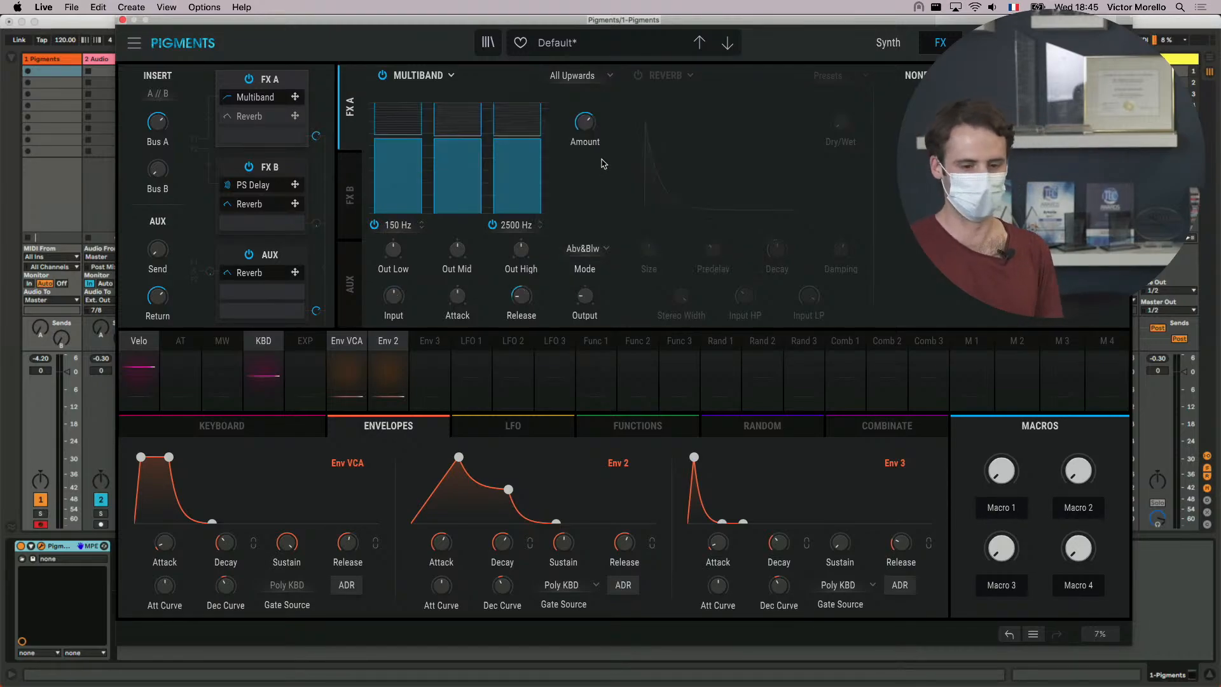
click(586, 78)
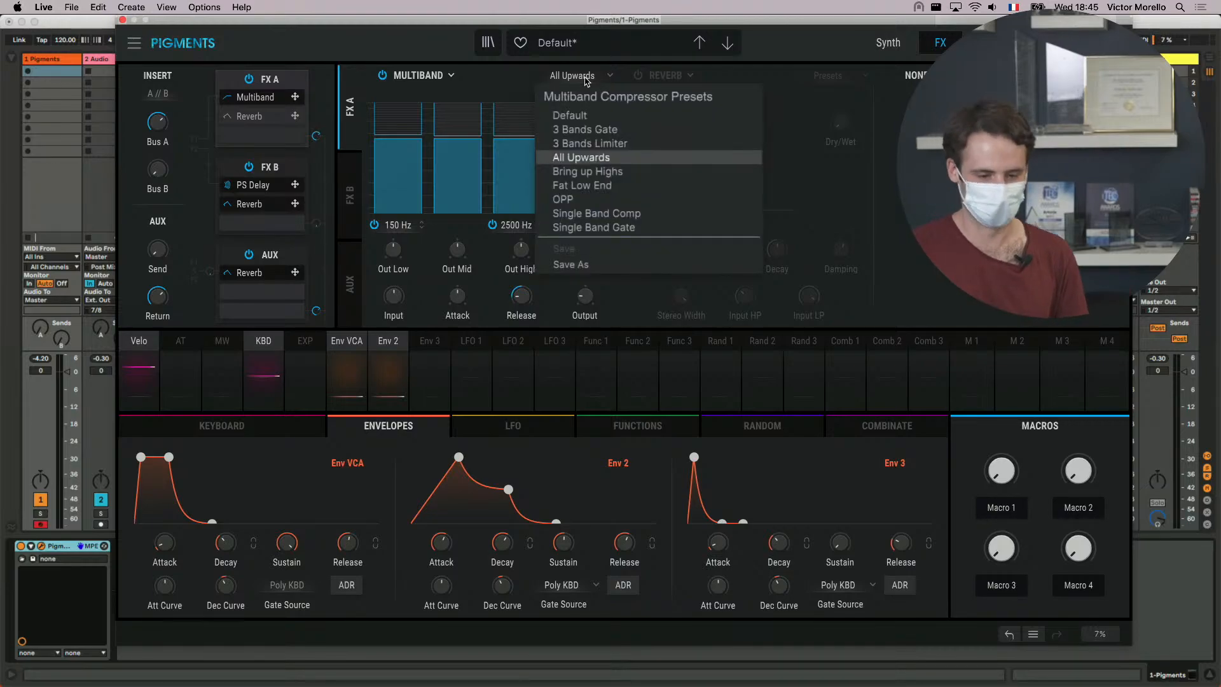
click(564, 199)
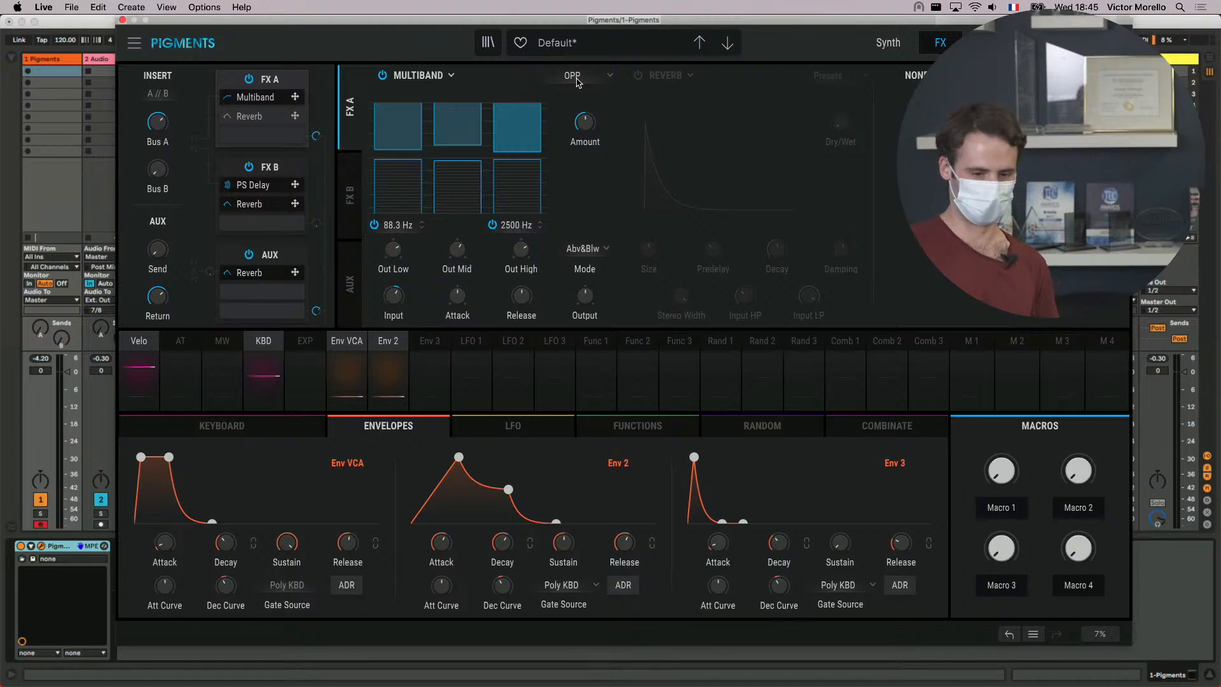
mouse_move(586, 130)
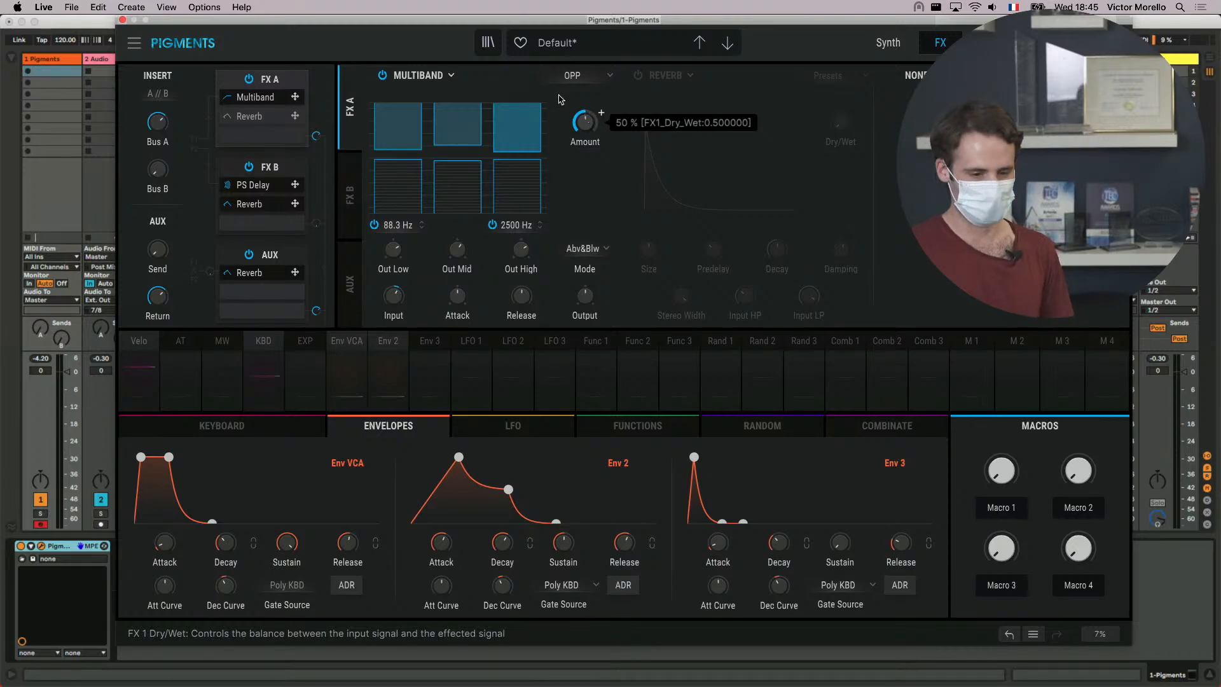
- Replace the FX A Multiband with Chorus JUN-6, and enable the second slot with its effect changed to BL-20 Flanger
click(443, 79)
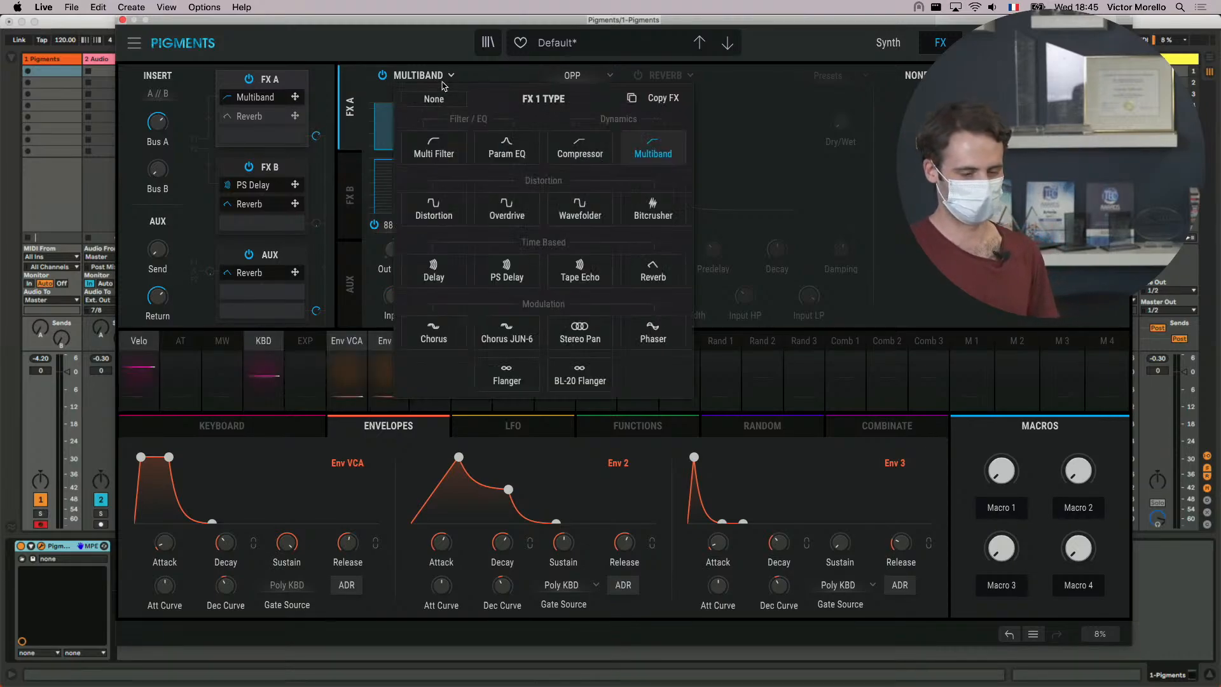
click(503, 342)
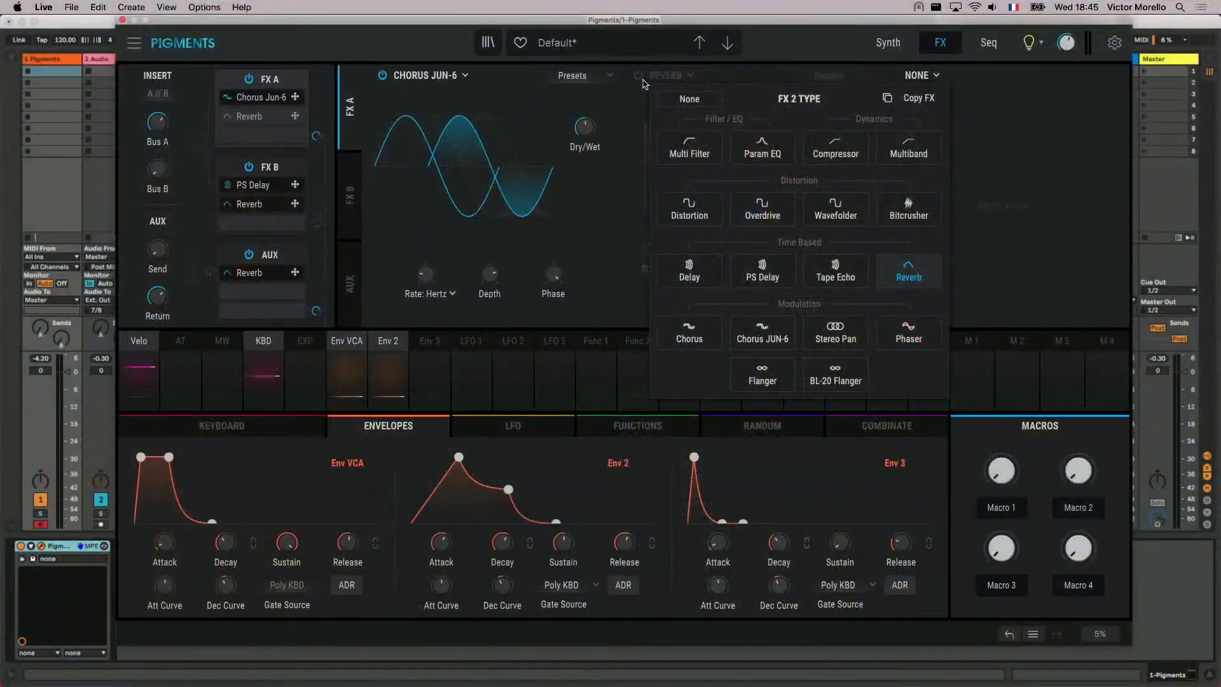
click(643, 84)
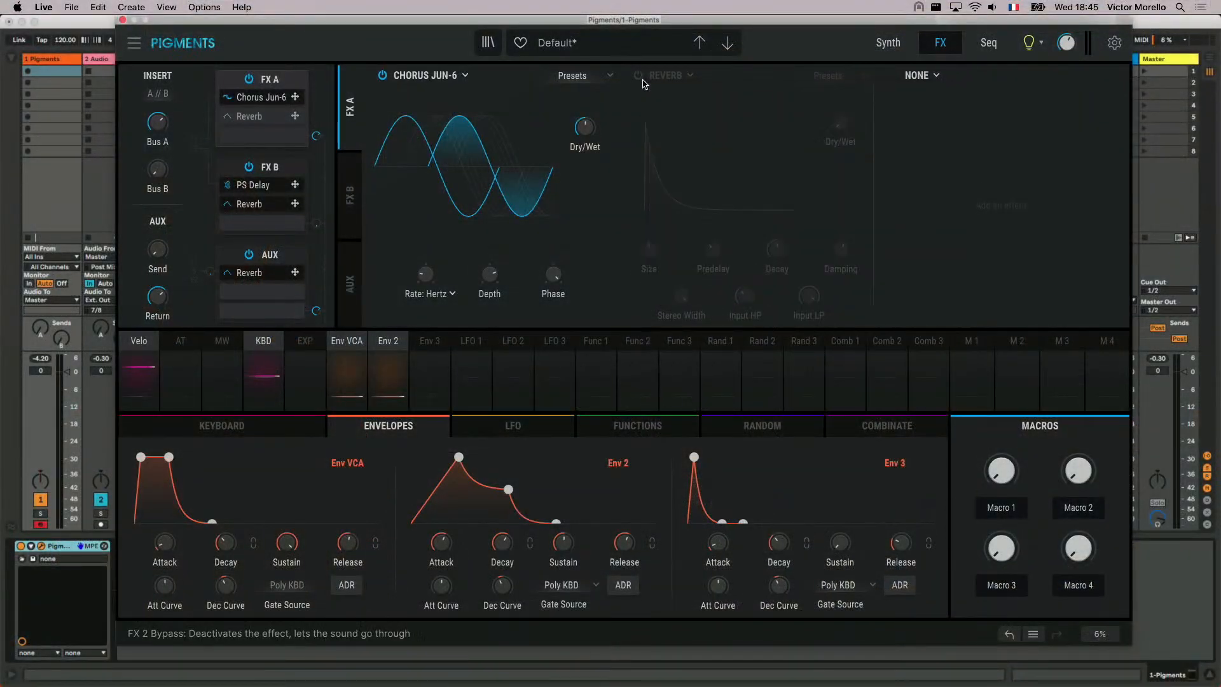
click(639, 76)
click(674, 76)
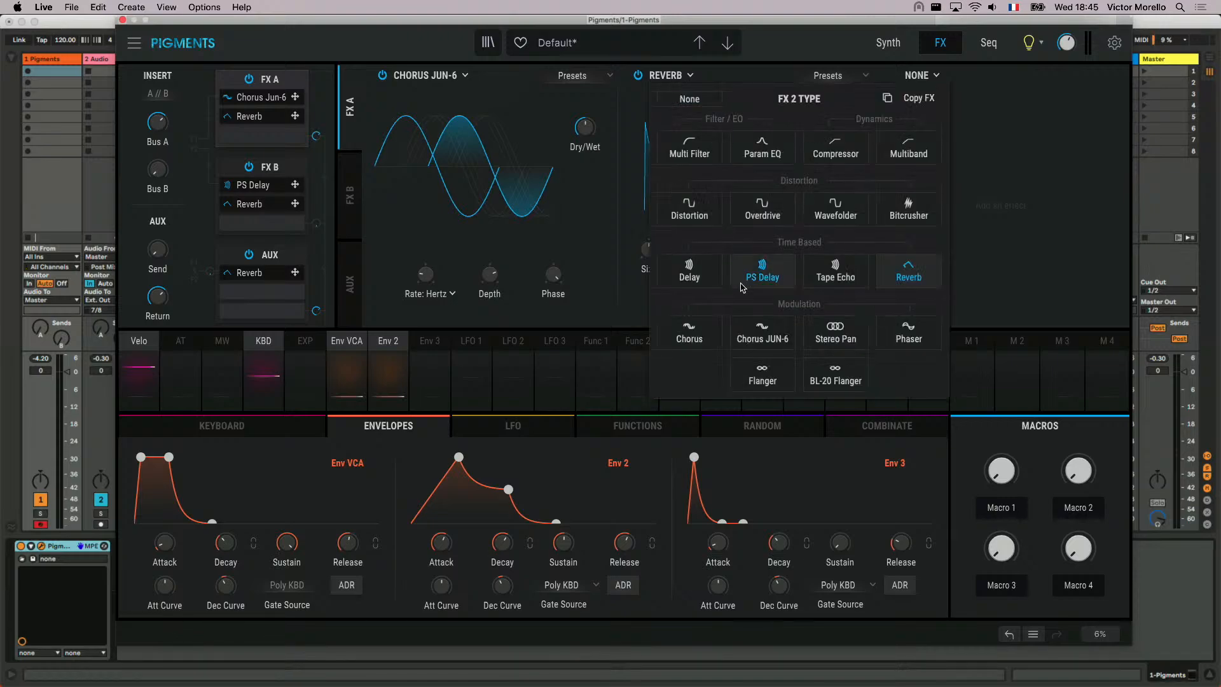
click(833, 381)
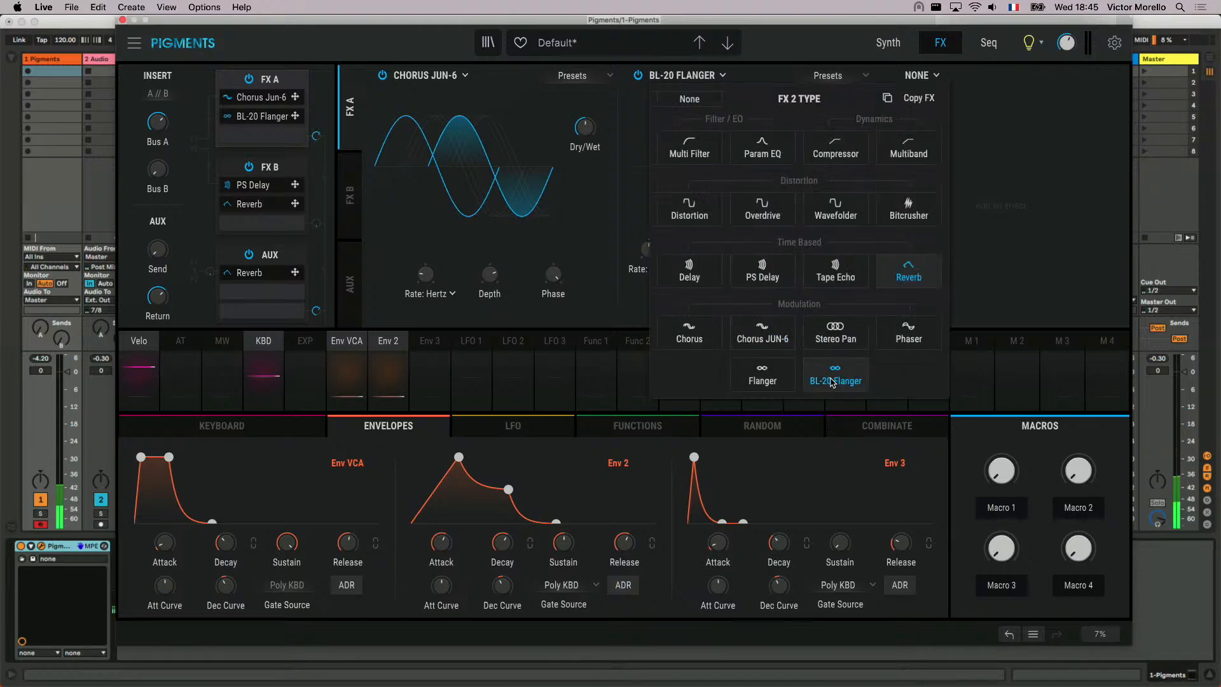
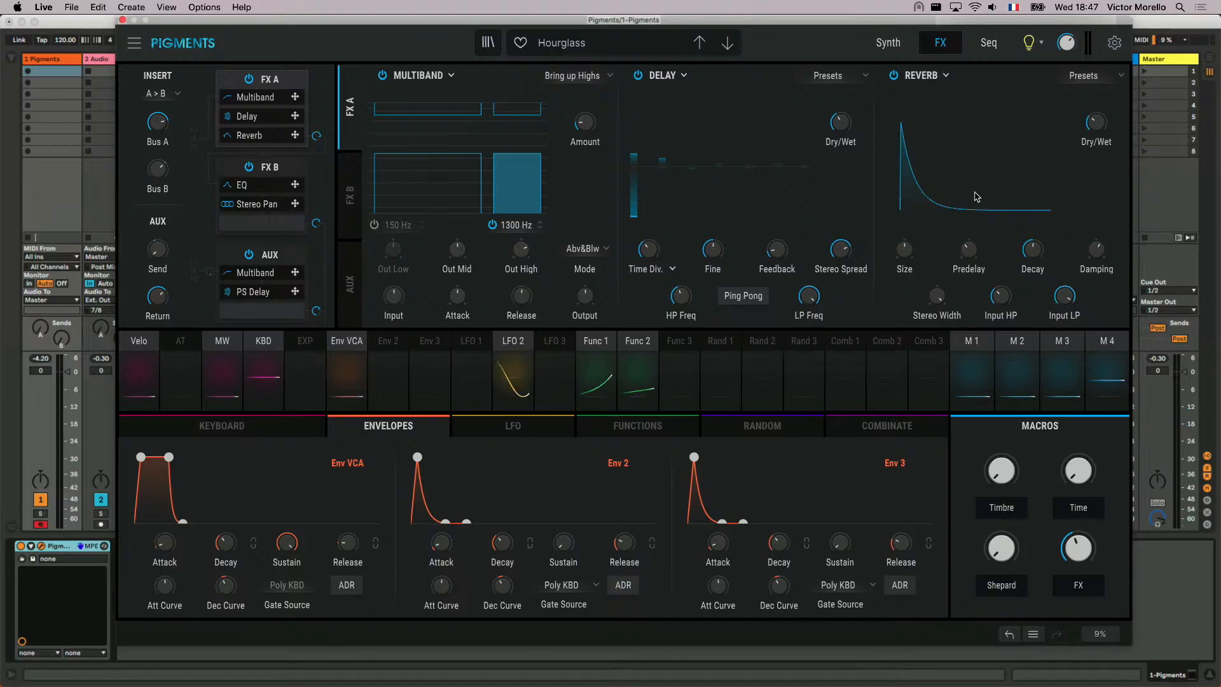
- Show the Hourglass preset's Harmonic engine in the Synth view and raise the Shepard macro to about 0.836
click(888, 44)
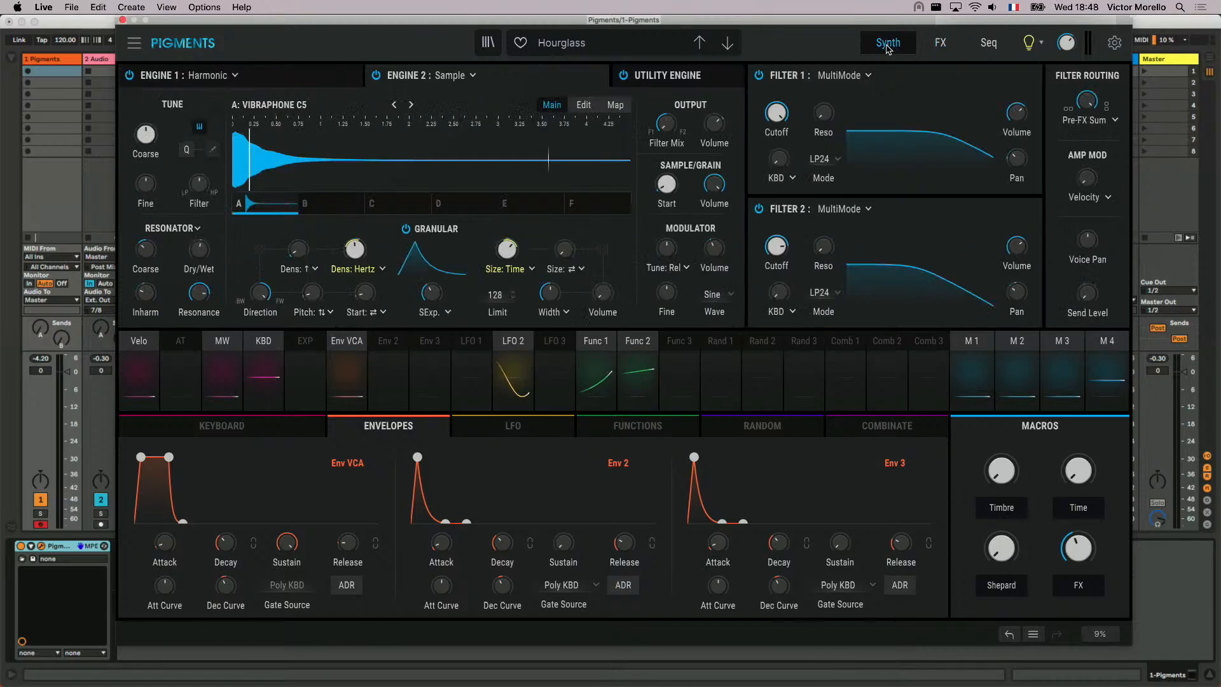
click(324, 72)
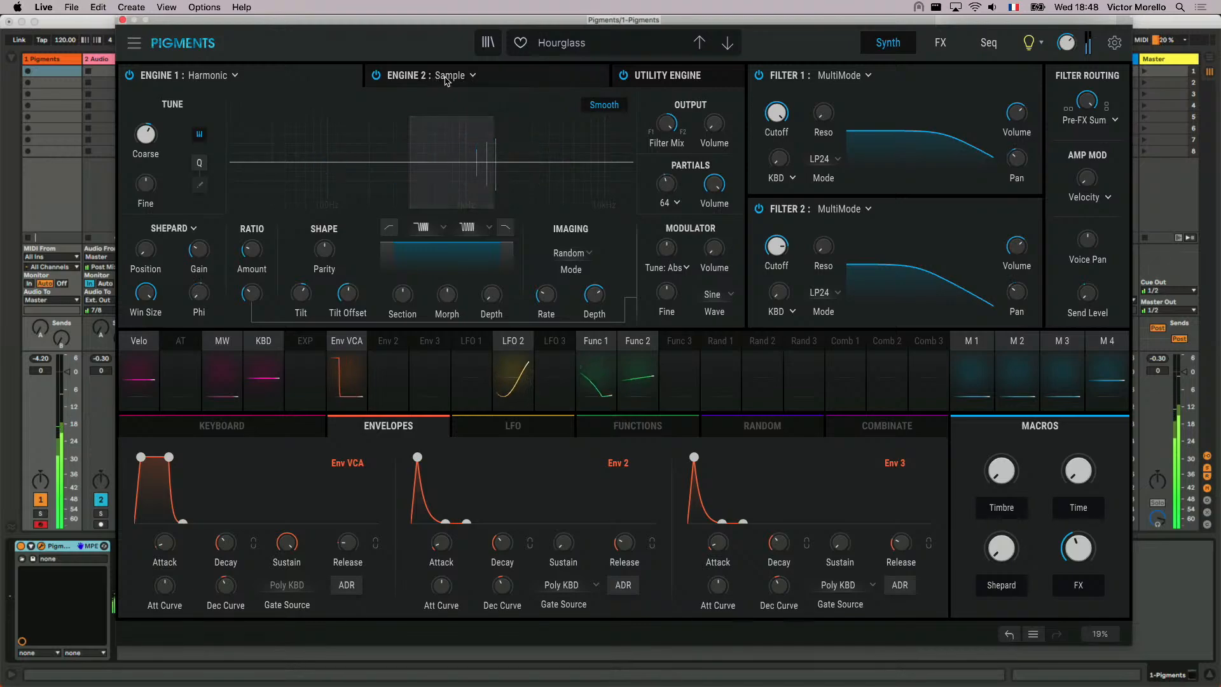
mouse_move(1078, 547)
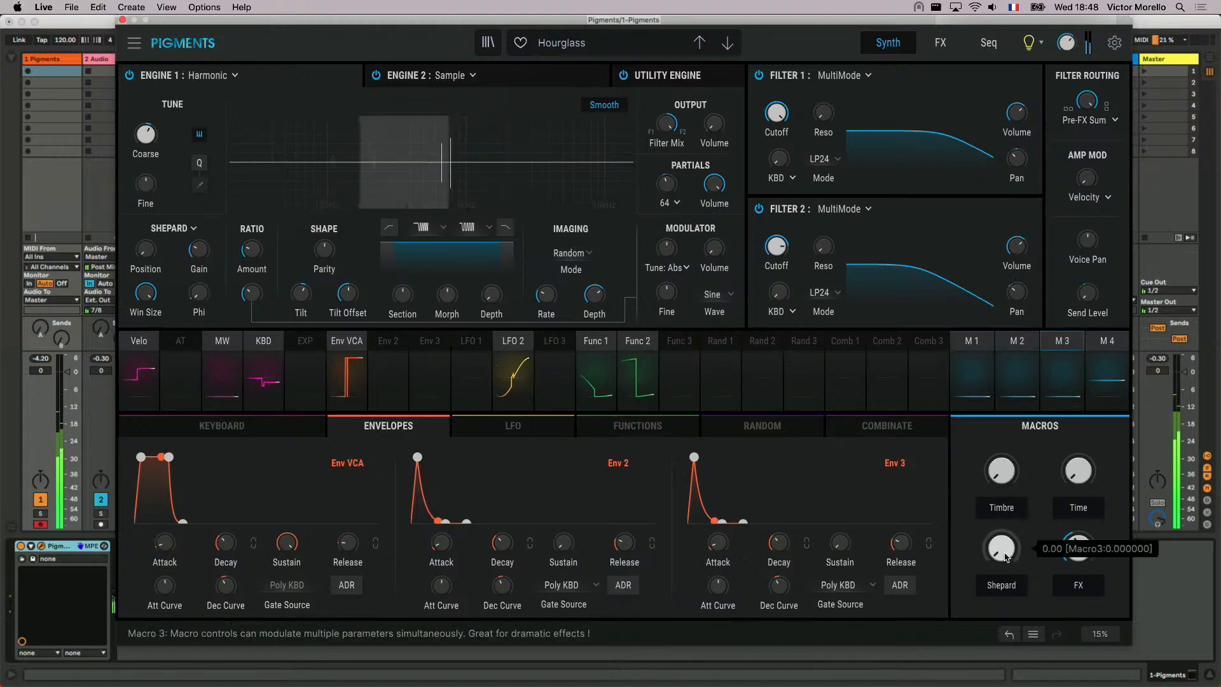
drag(1002, 549, 1001, 441)
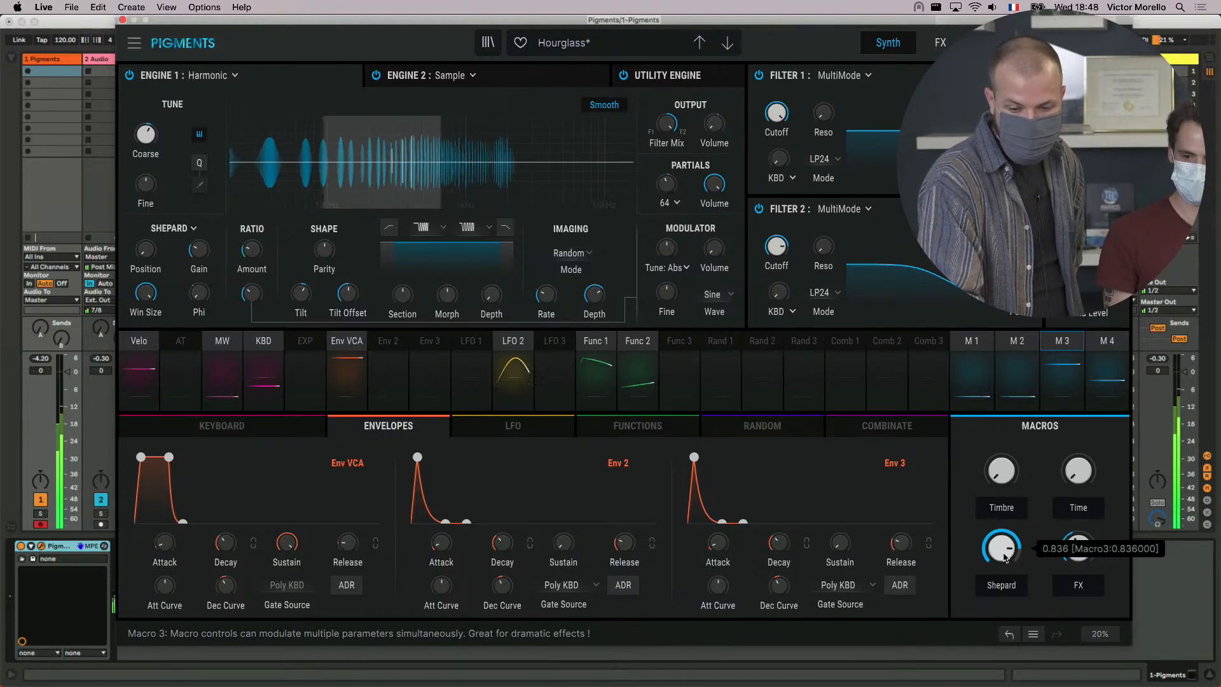
mouse_move(1012, 486)
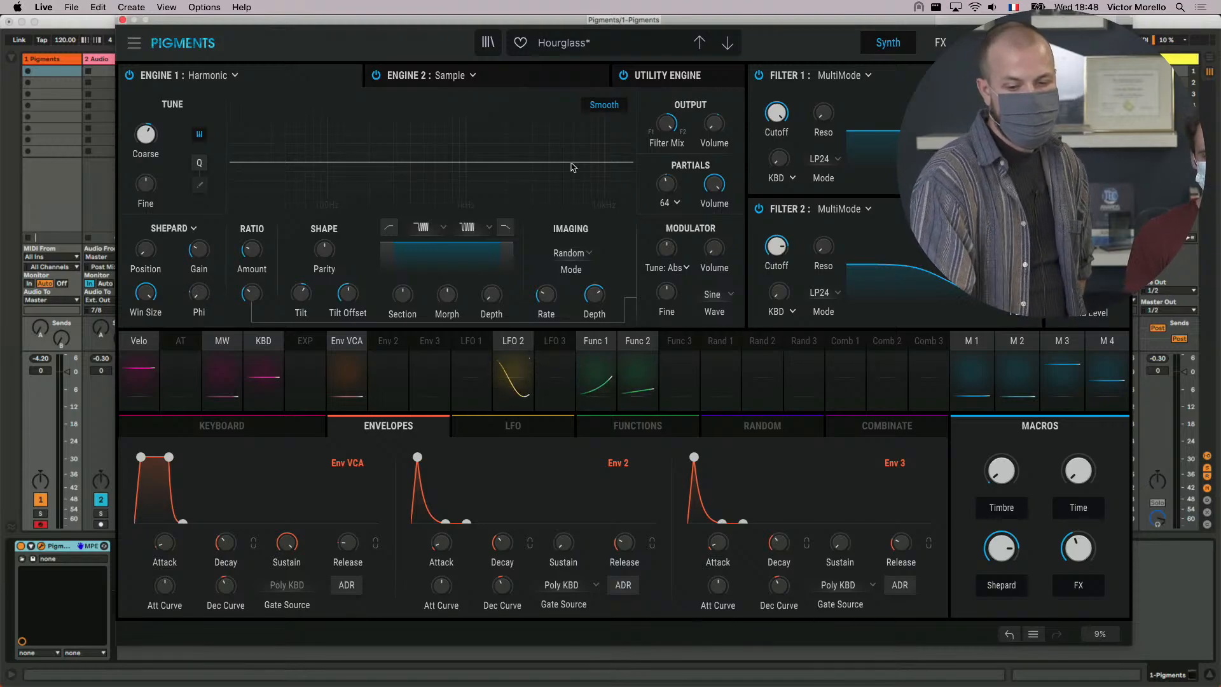
- Search the full preset library for "my house is har" and load the first My House is Harmonic preset
click(488, 46)
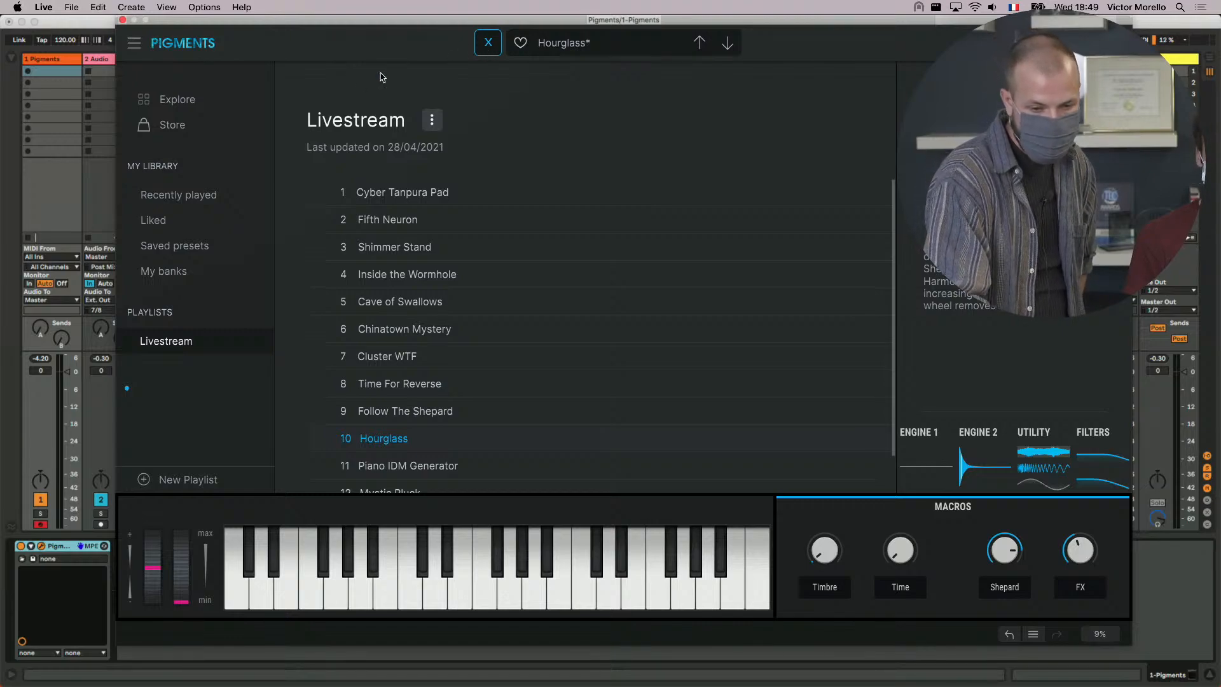
click(202, 107)
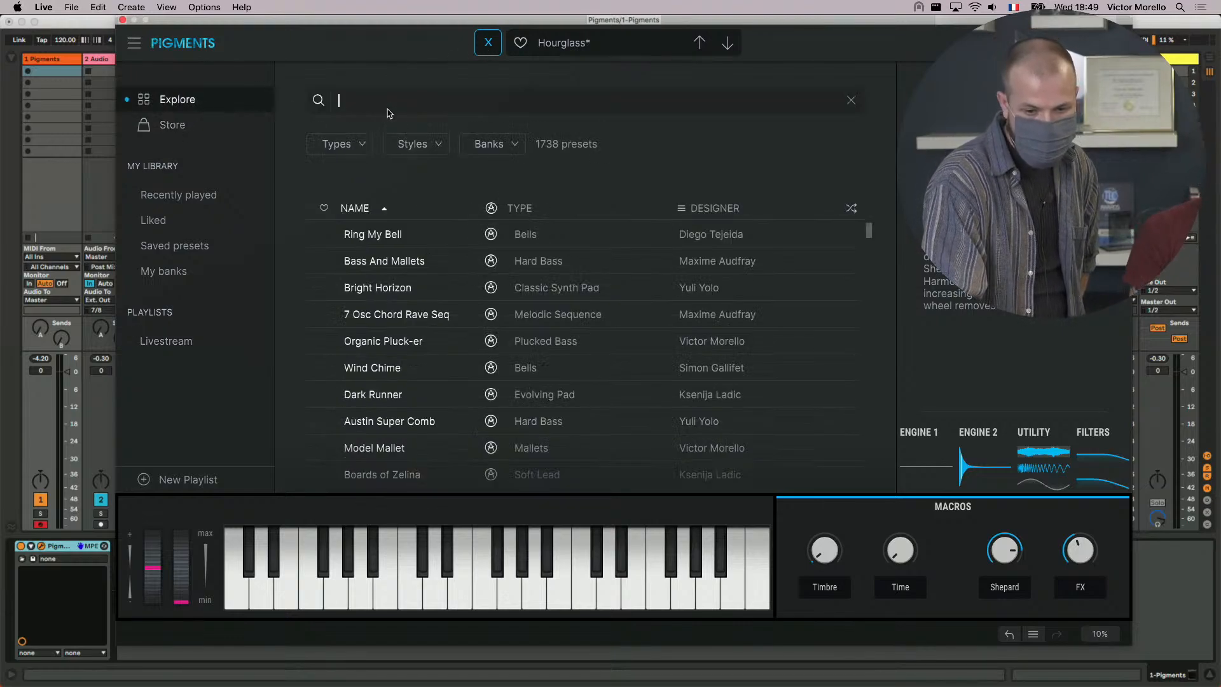
text(ny )
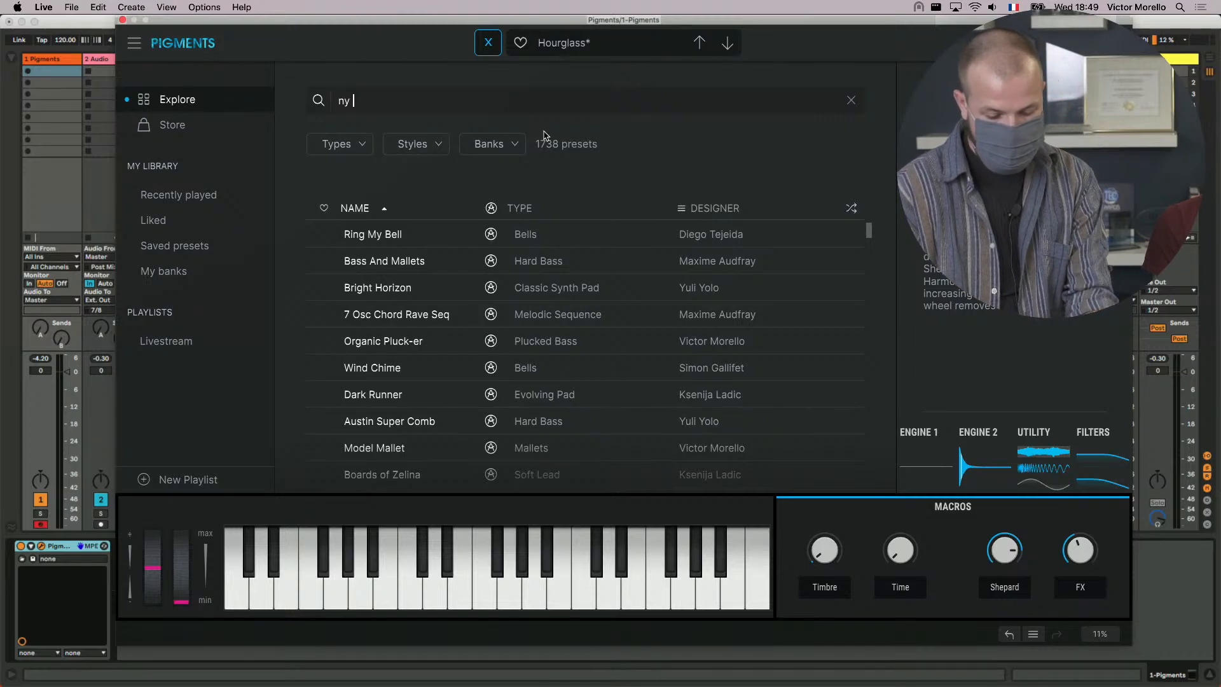
text(house is ha)
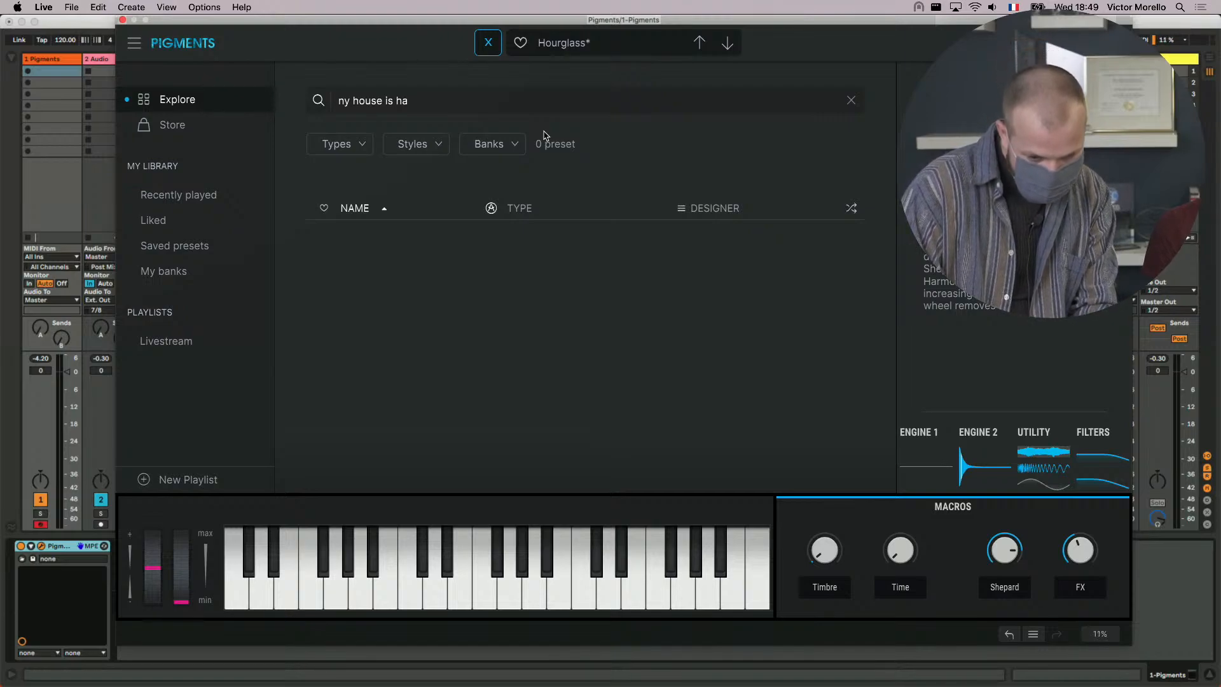
key(BackSpace)
key(BackSpace)
key(BackSpace)
key(BackSpace)
key(BackSpace)
key(BackSpace)
key(BackSpace)
key(BackSpace)
key(BackSpace)
key(BackSpace)
key(BackSpace)
key(BackSpace)
key(BackSpace)
key(BackSpace)
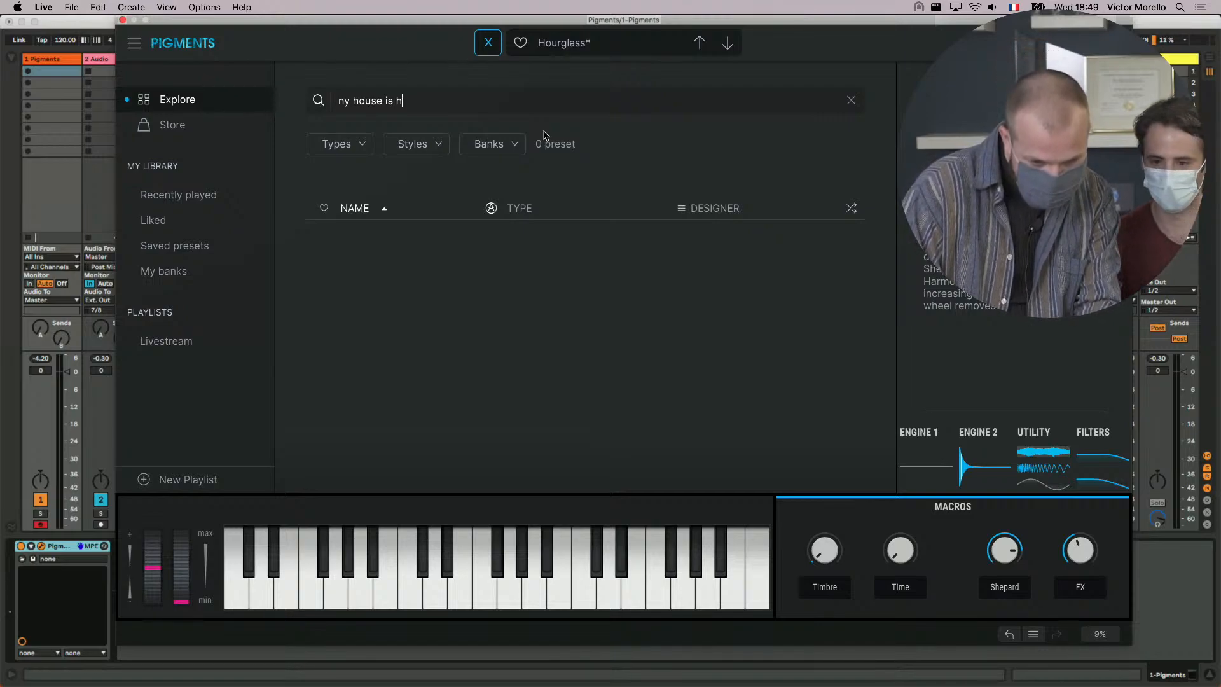
key(BackSpace)
text(m)
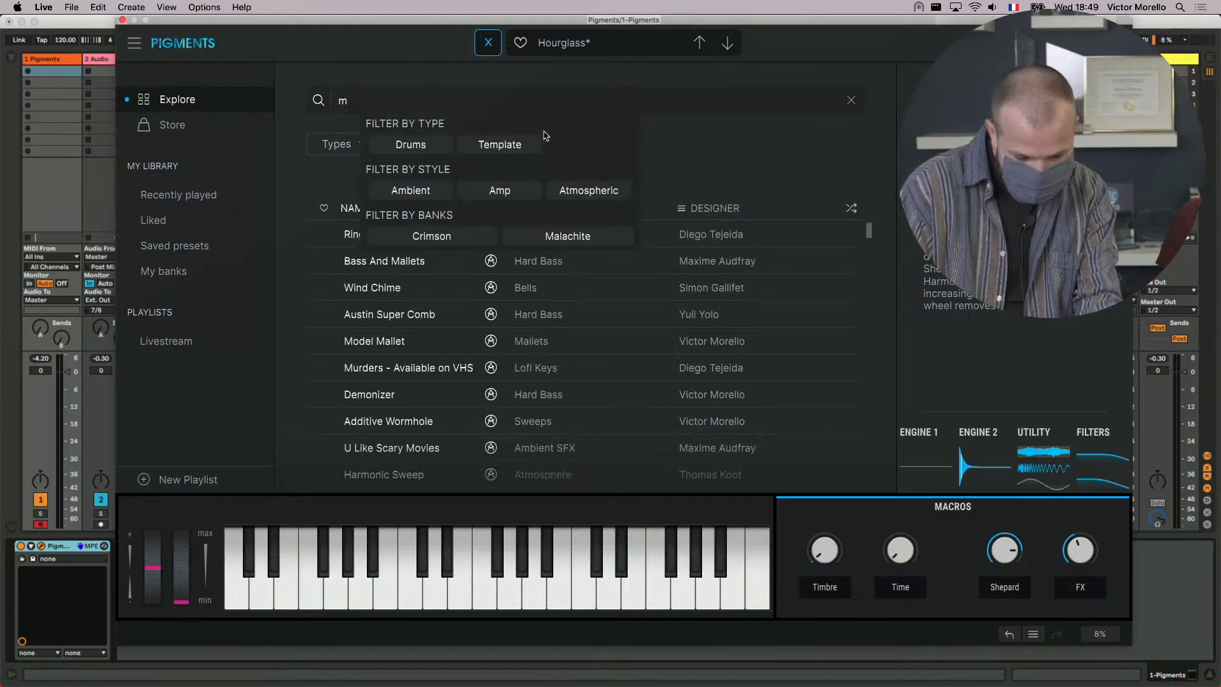
text(y house i)
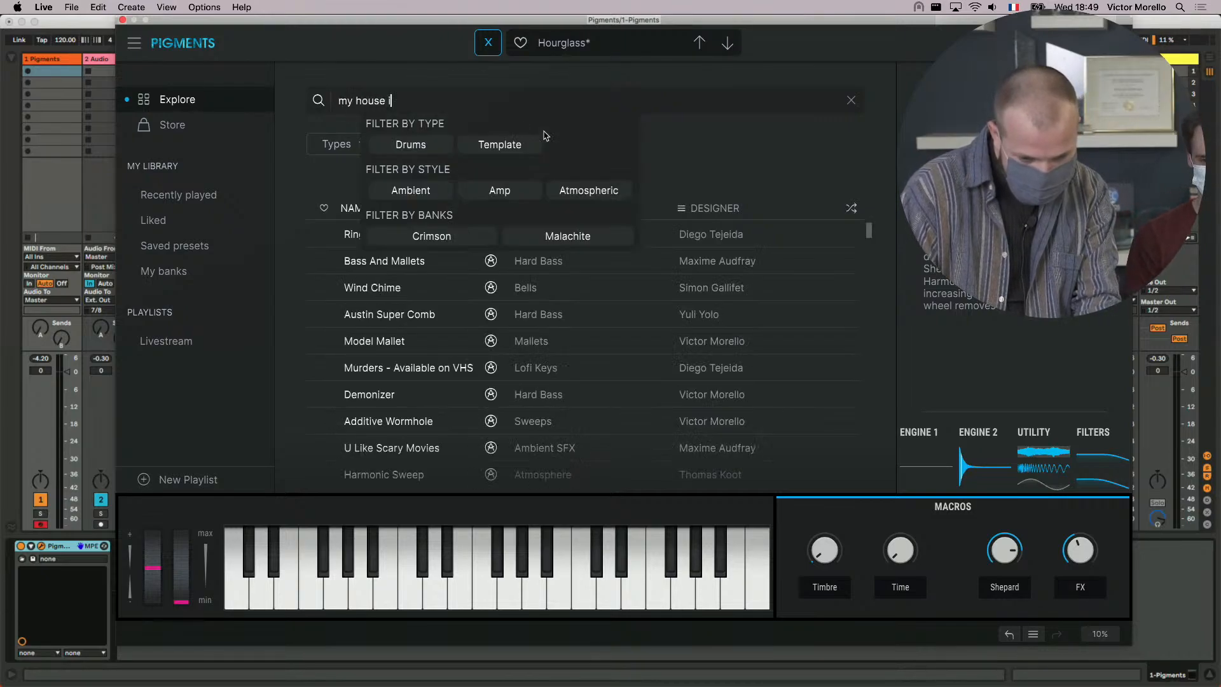
text(s har)
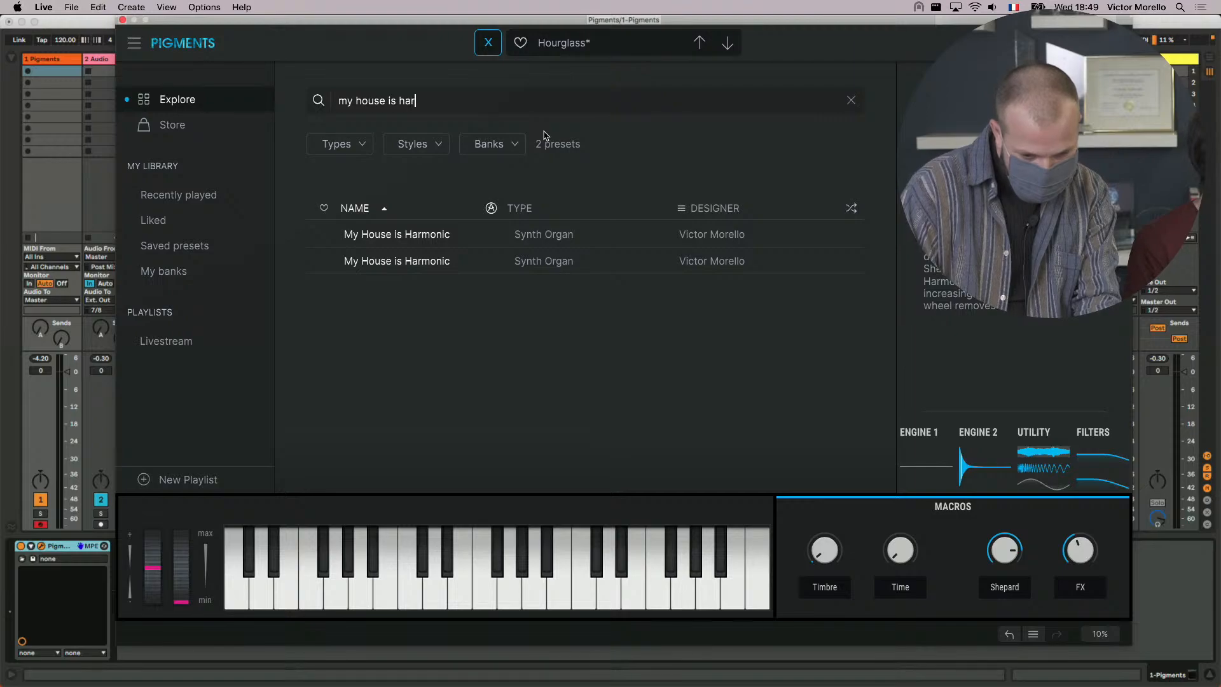
double_click(476, 234)
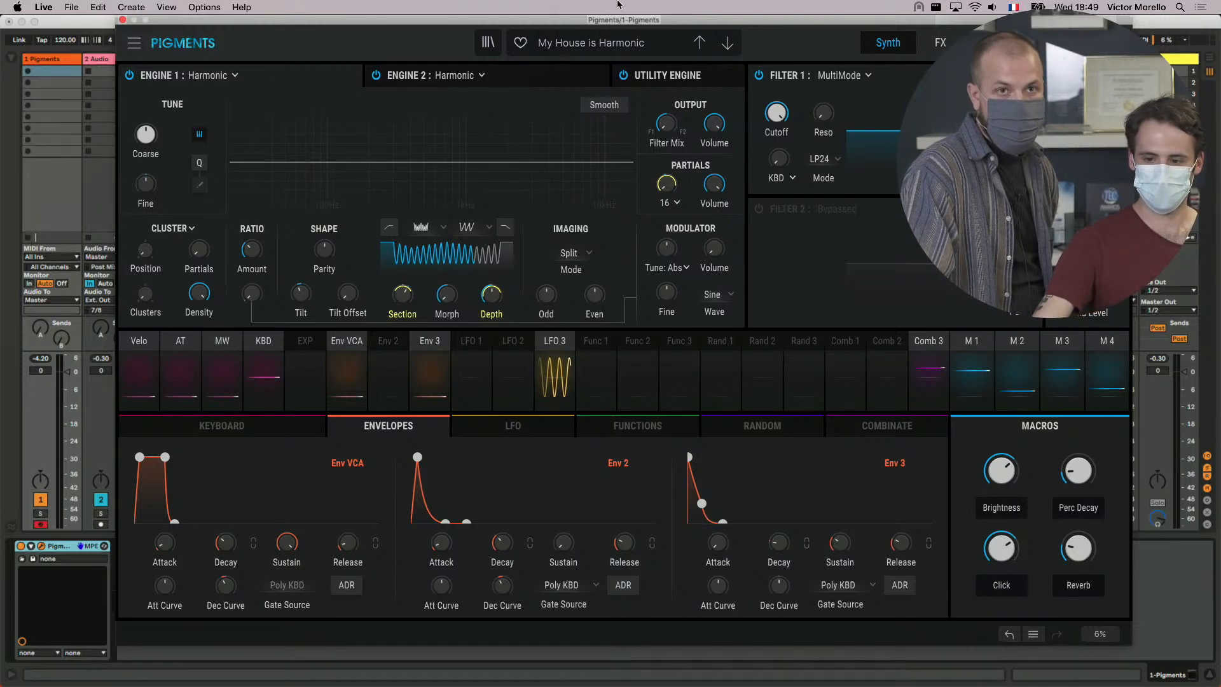
- Move the plug-in window slightly aside, and sweep the Brightness macro down to 0.440 and up to its maximum
drag(615, 24, 595, 10)
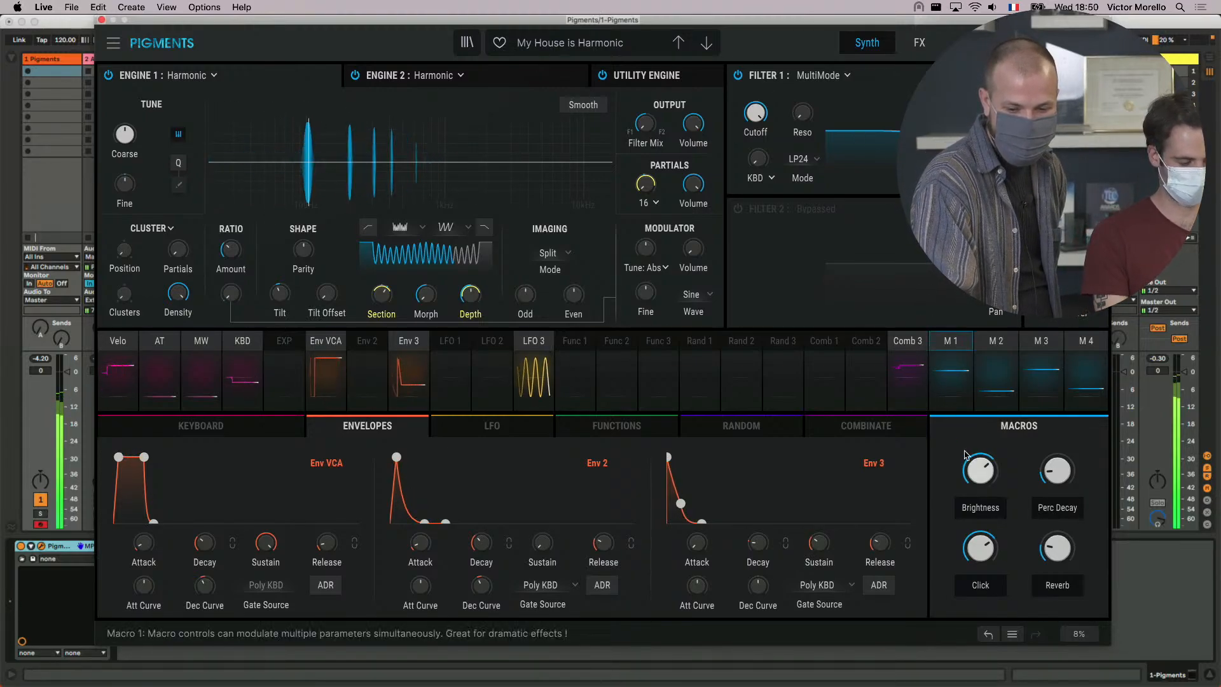
mouse_move(965, 455)
mouse_down()
mouse_move(965, 481)
mouse_move(965, 470)
mouse_up()
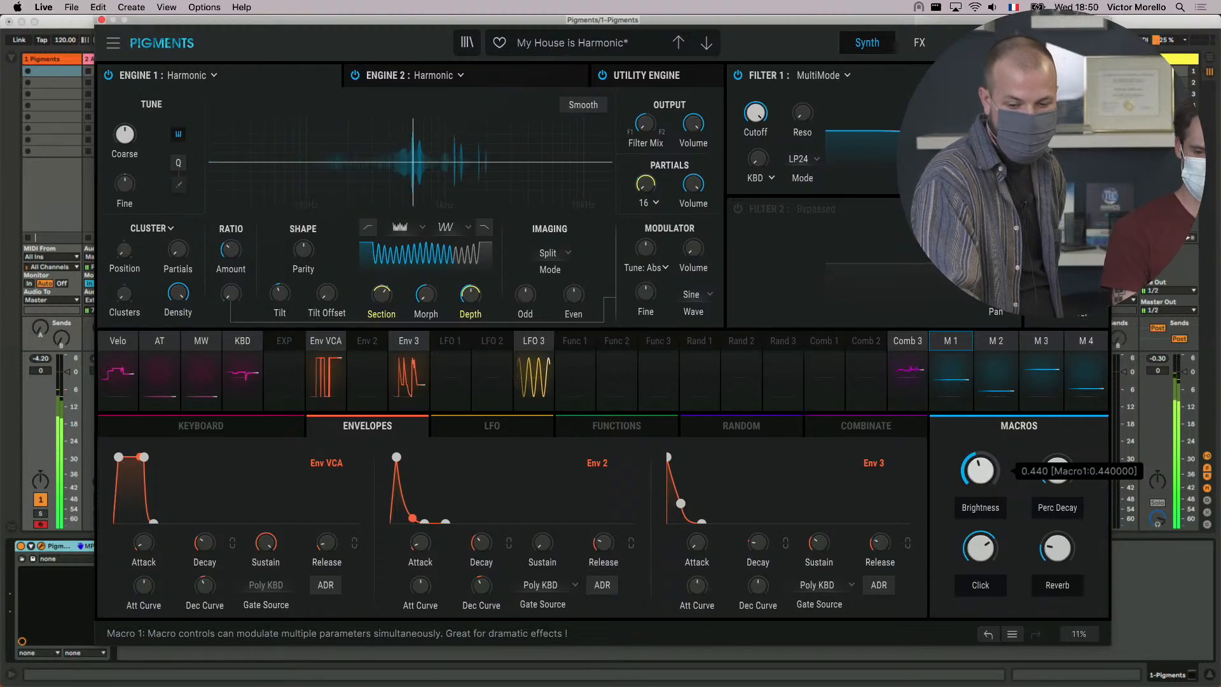
drag(965, 470, 965, 408)
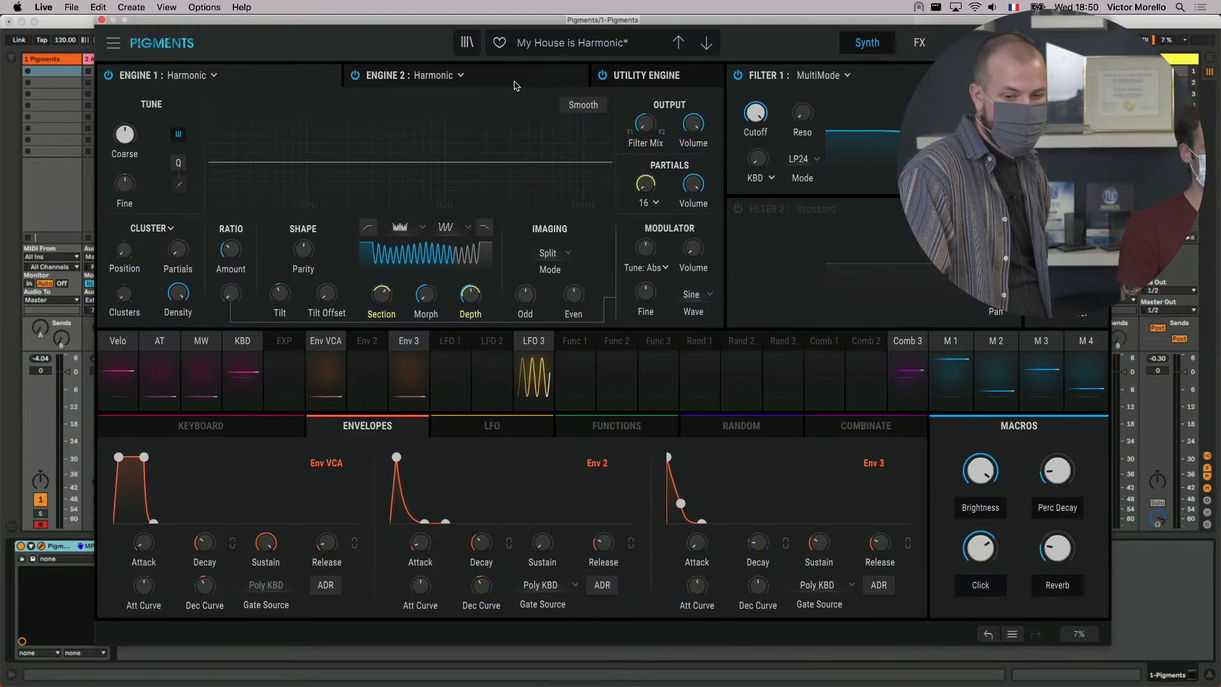
click(465, 45)
click(465, 48)
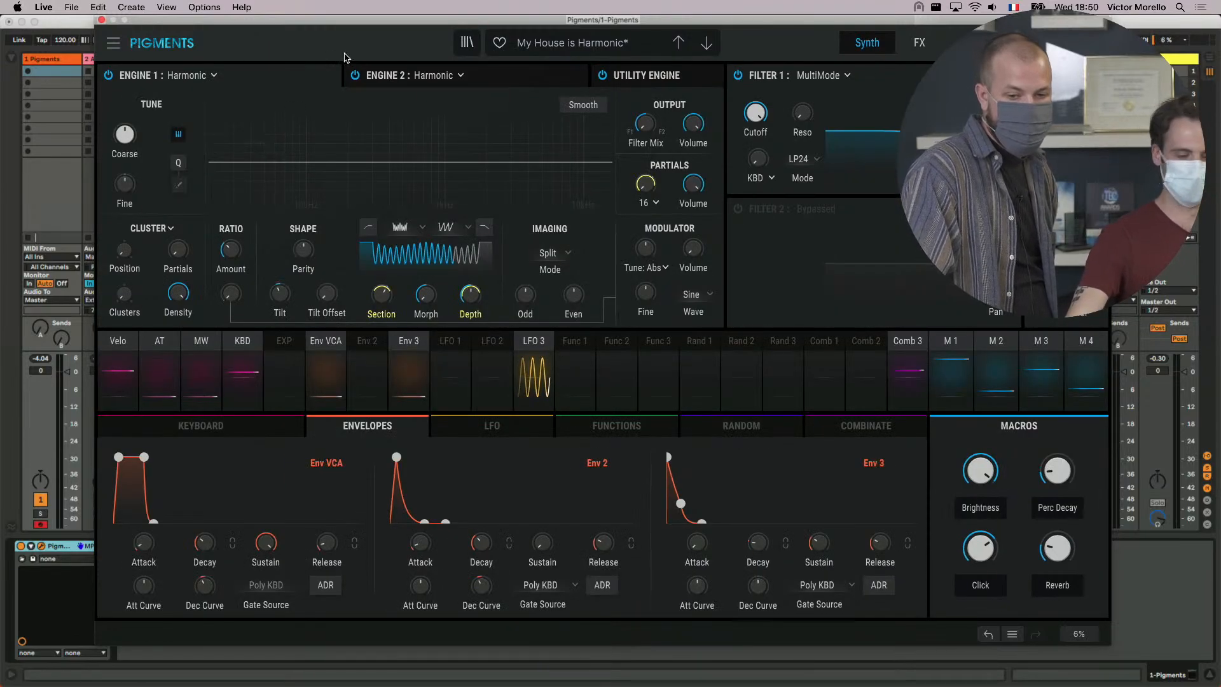